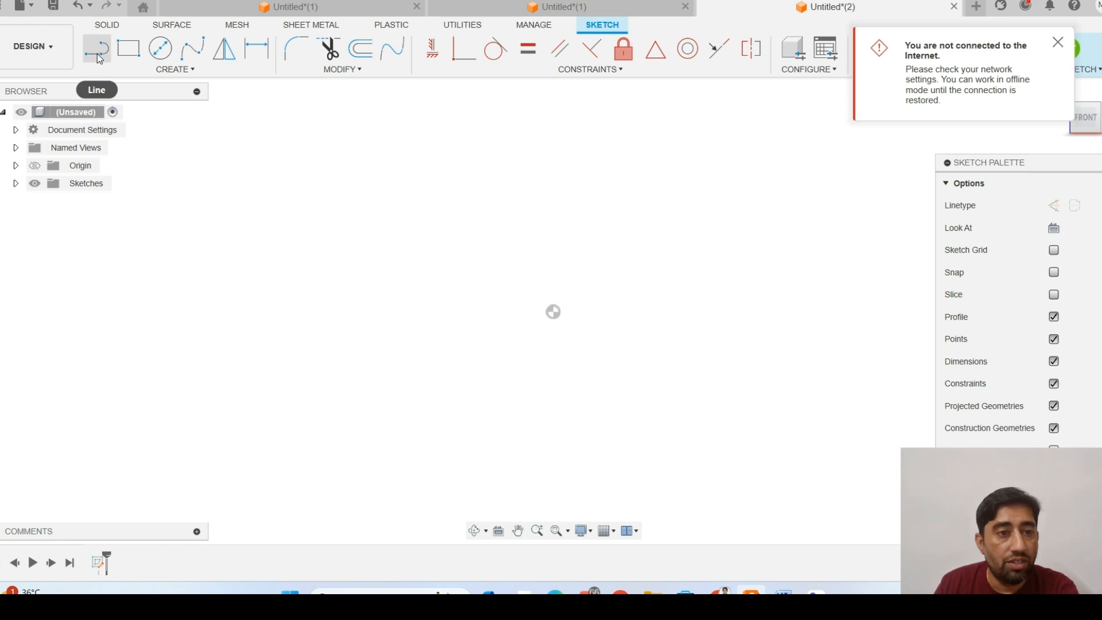
- Sketch a horizontal base line 100 mm long, starting above and to the right of the origin
left_click(97, 53)
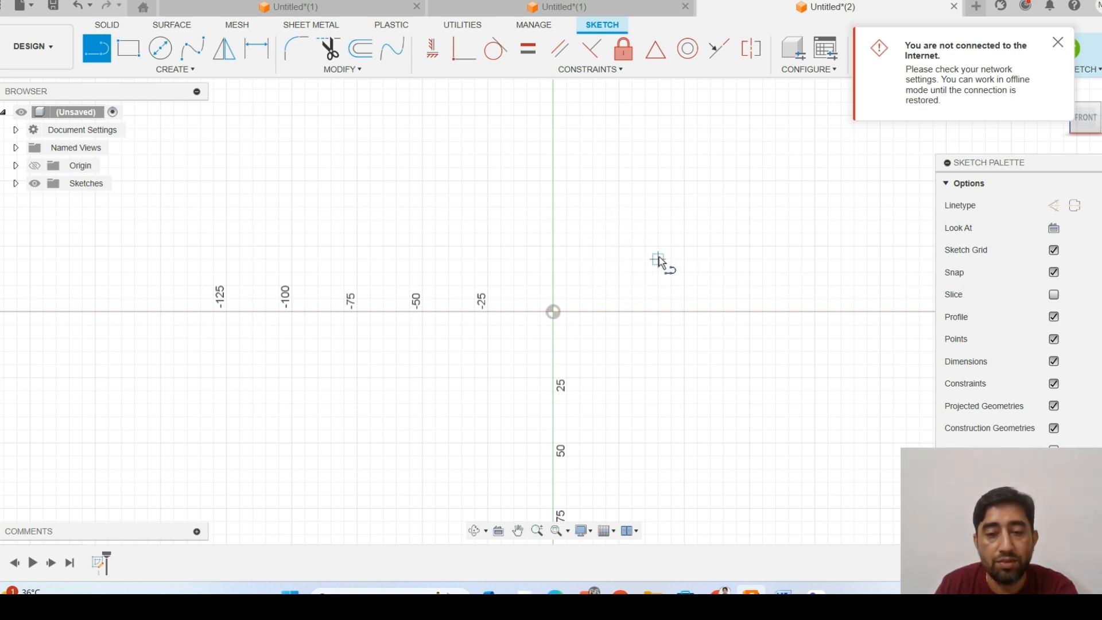
left_click(606, 259)
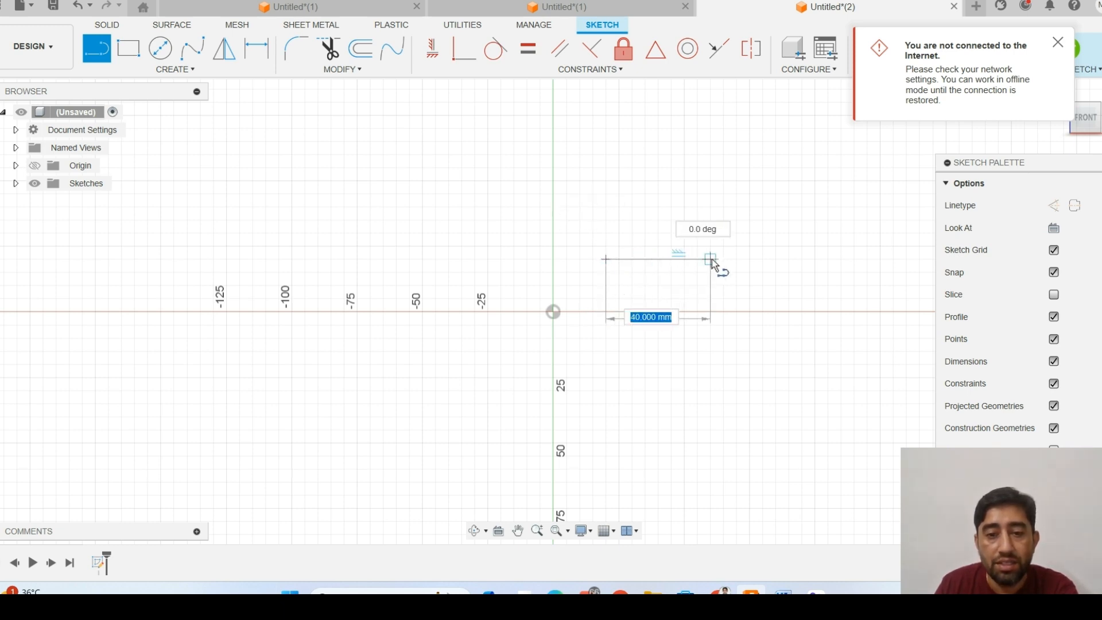
type("100")
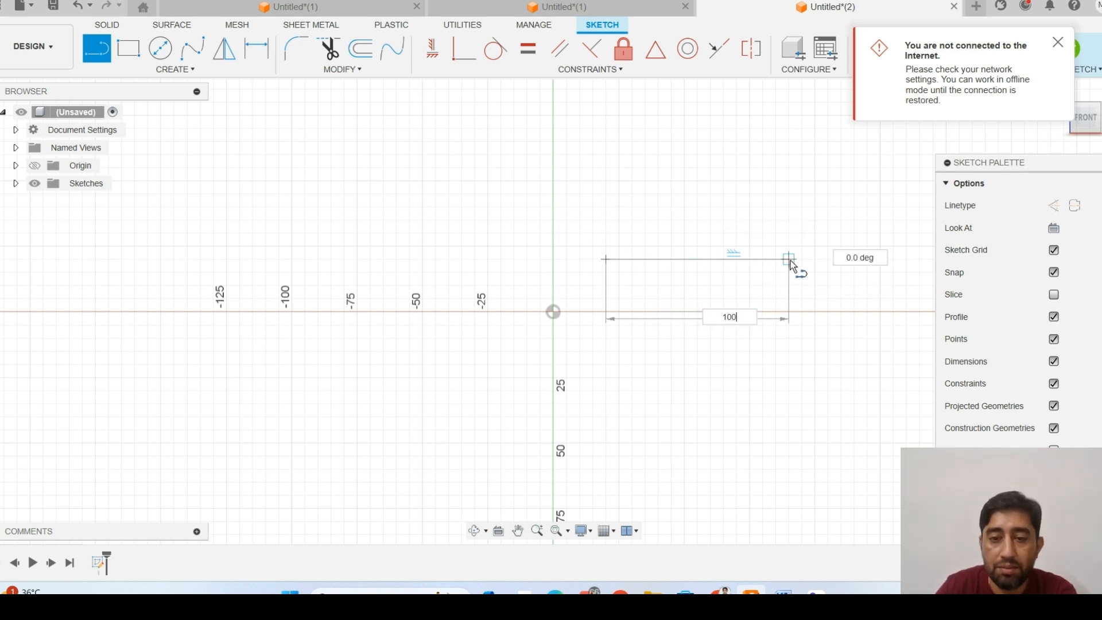
key("Return")
key("Escape")
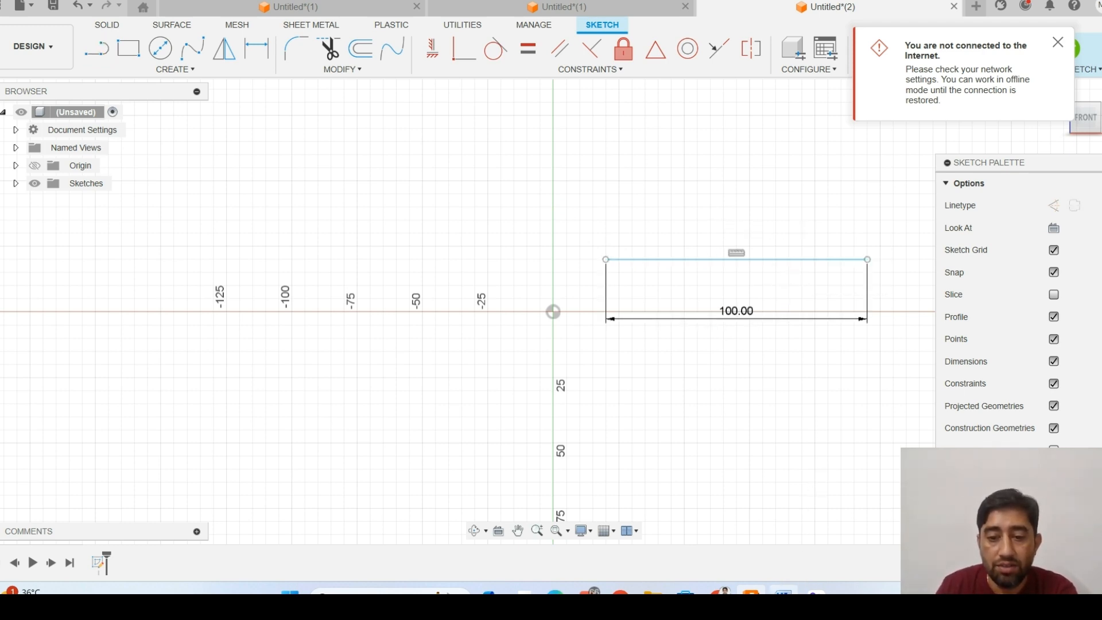
- Check the reference drawing in Word, and from the base line's right end sketch an upward-slanting line followed by a short horizontal line
left_click(782, 591)
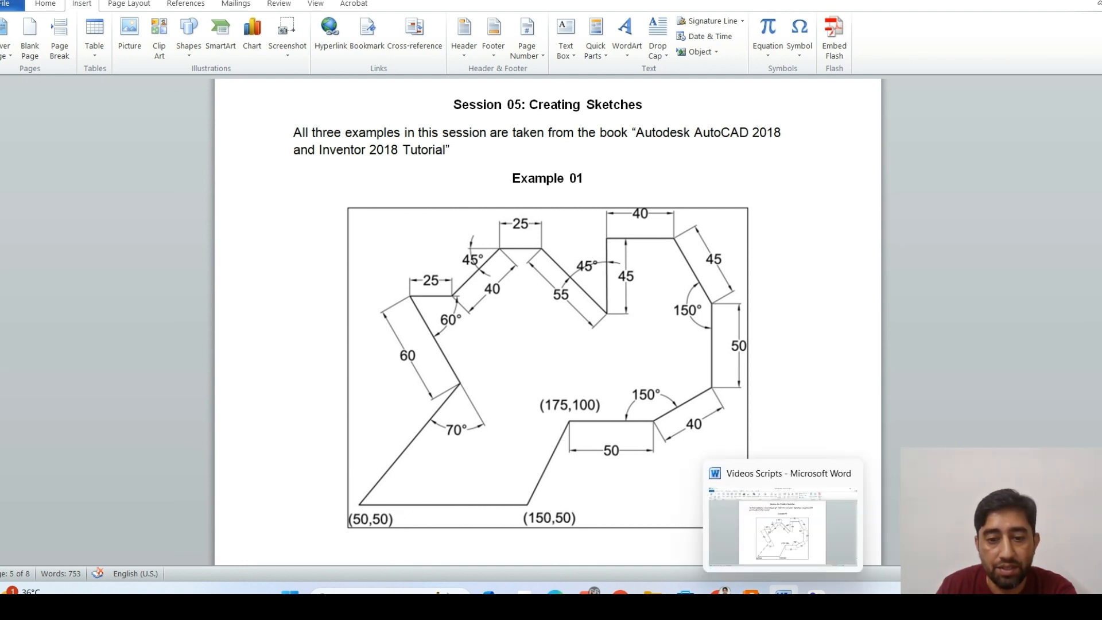
left_click(751, 592)
mouse_move(859, 200)
middle_mouse_down()
mouse_move(544, 275)
mouse_move(583, 291)
middle_mouse_up()
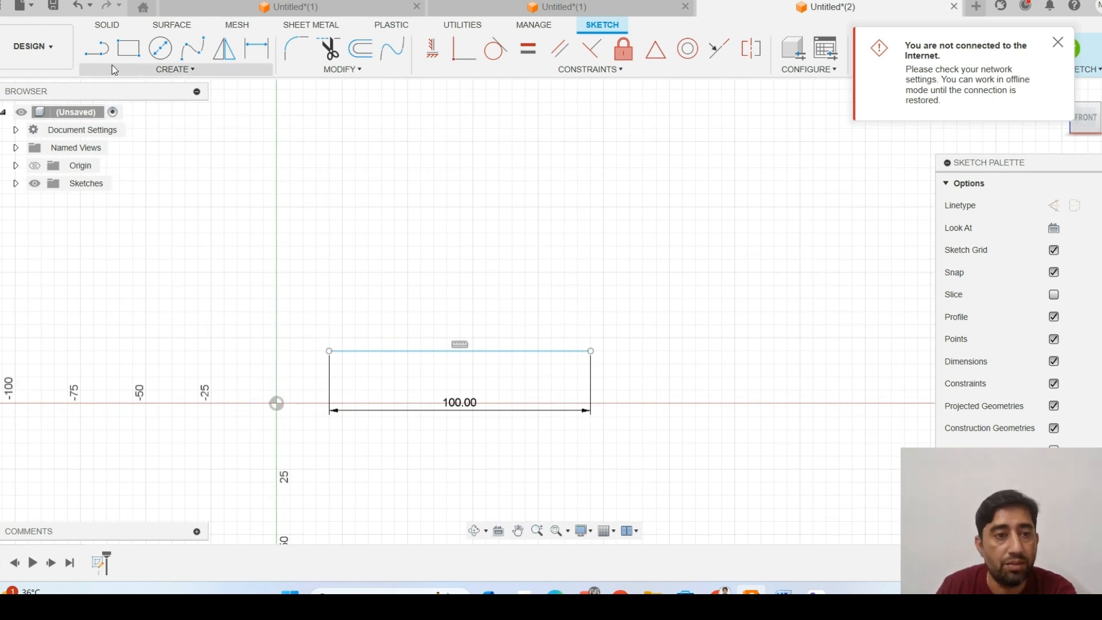
key("l")
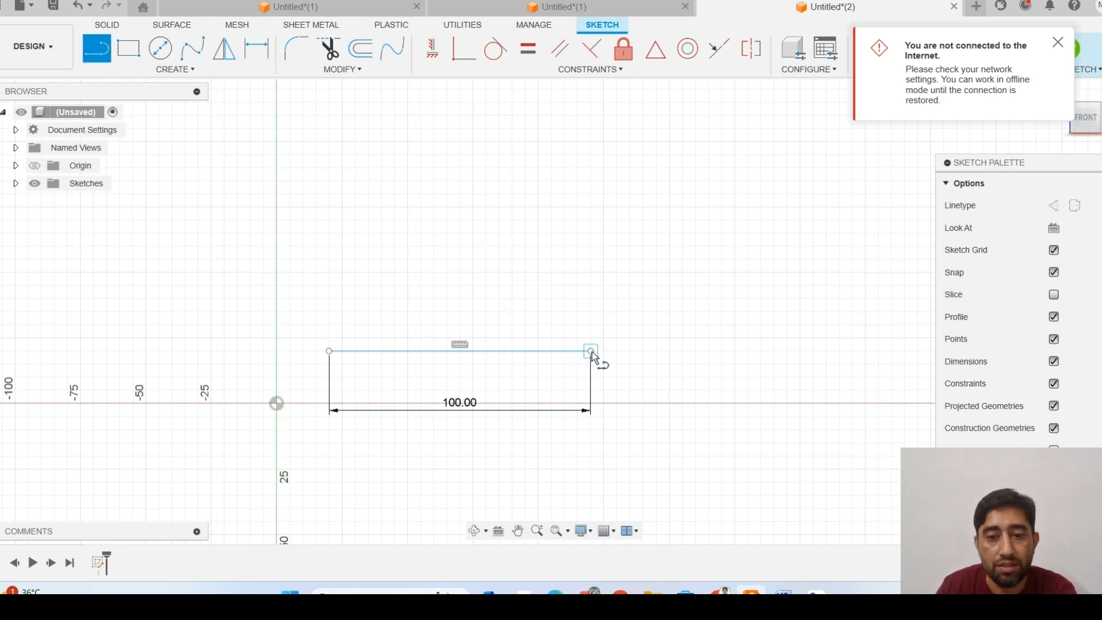
left_click(591, 350)
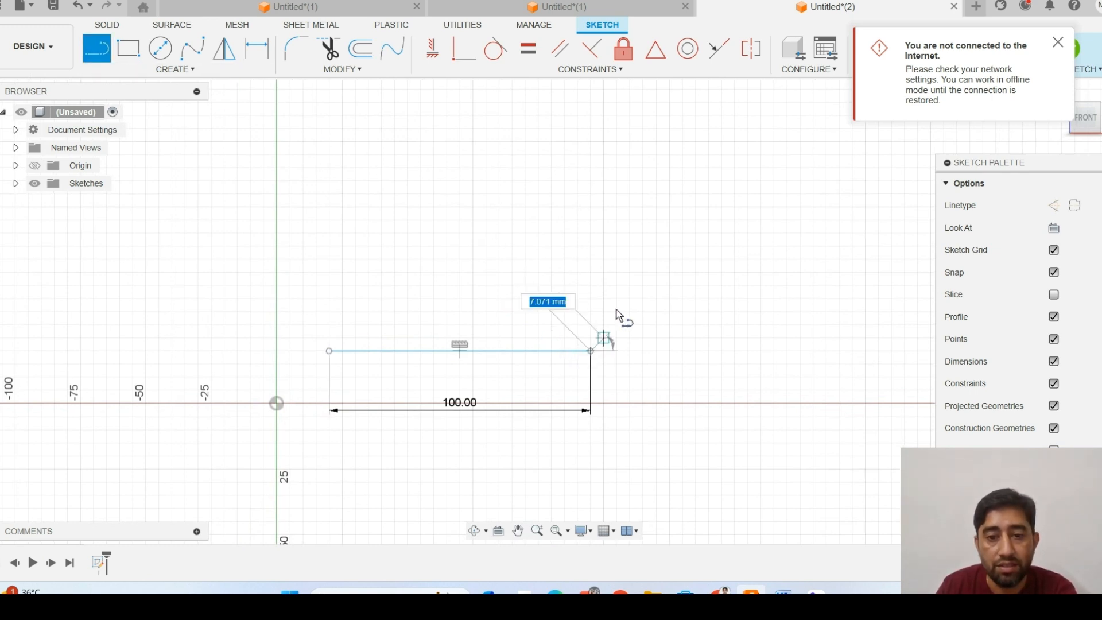
left_click(643, 273)
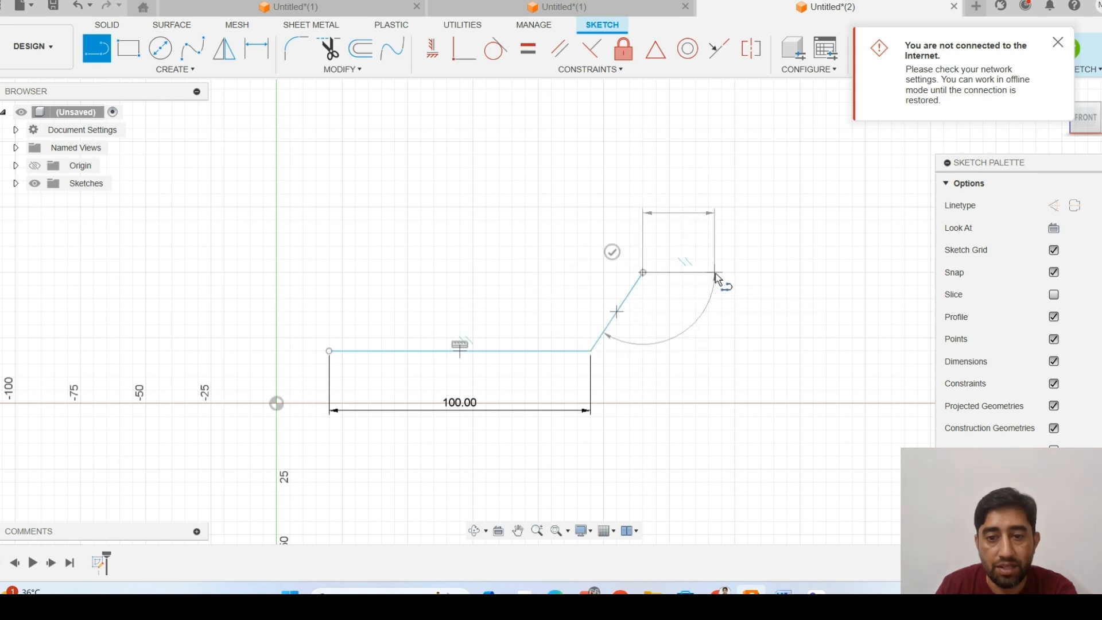
left_click(714, 273)
- Following the reference drawing in Word, continue the outline with a line slanting up-right, a vertical line upward and a line slanting up-left
left_click(795, 591)
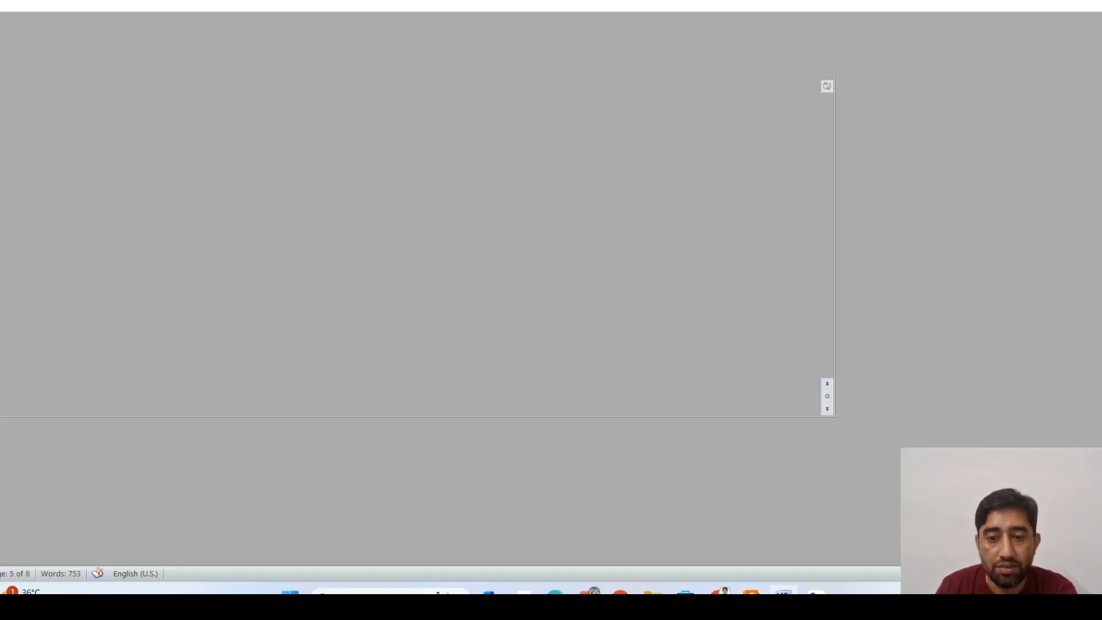
left_click(751, 591)
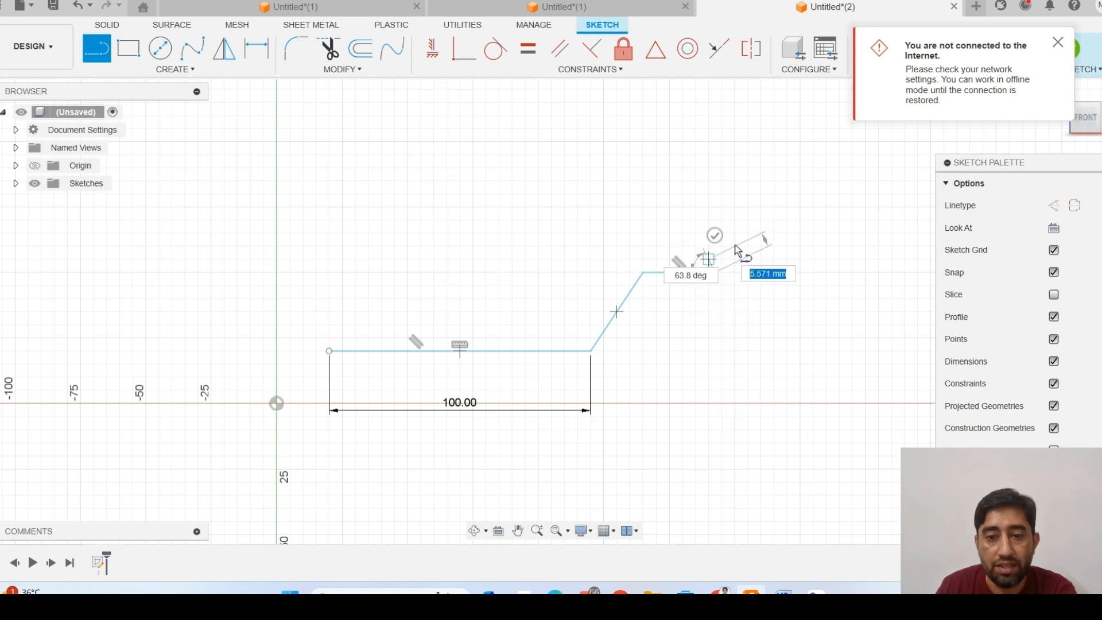
left_click(767, 230)
left_click(766, 142)
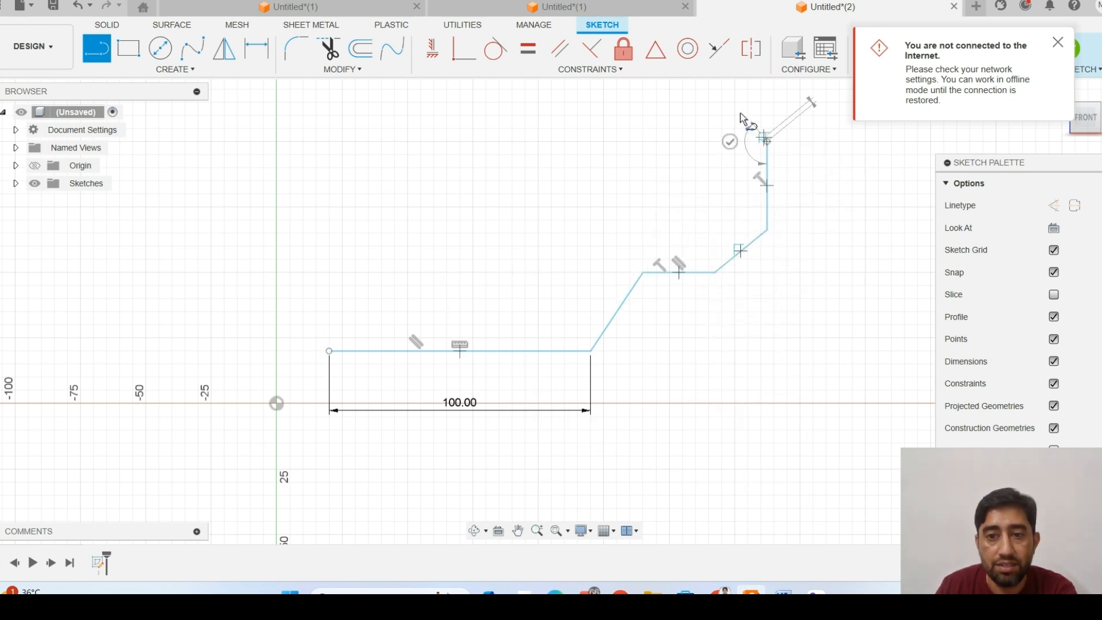
left_click(715, 92)
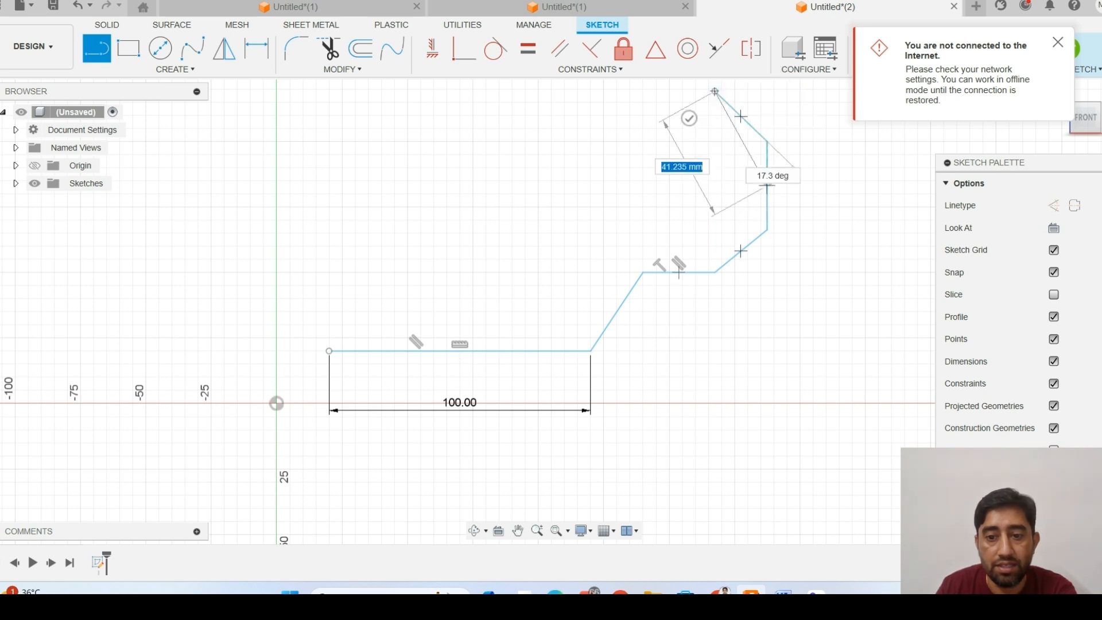
- Following the reference drawing in Word, continue the outline with a horizontal top edge about 37 mm long leftward and a vertical line downward
left_click(782, 591)
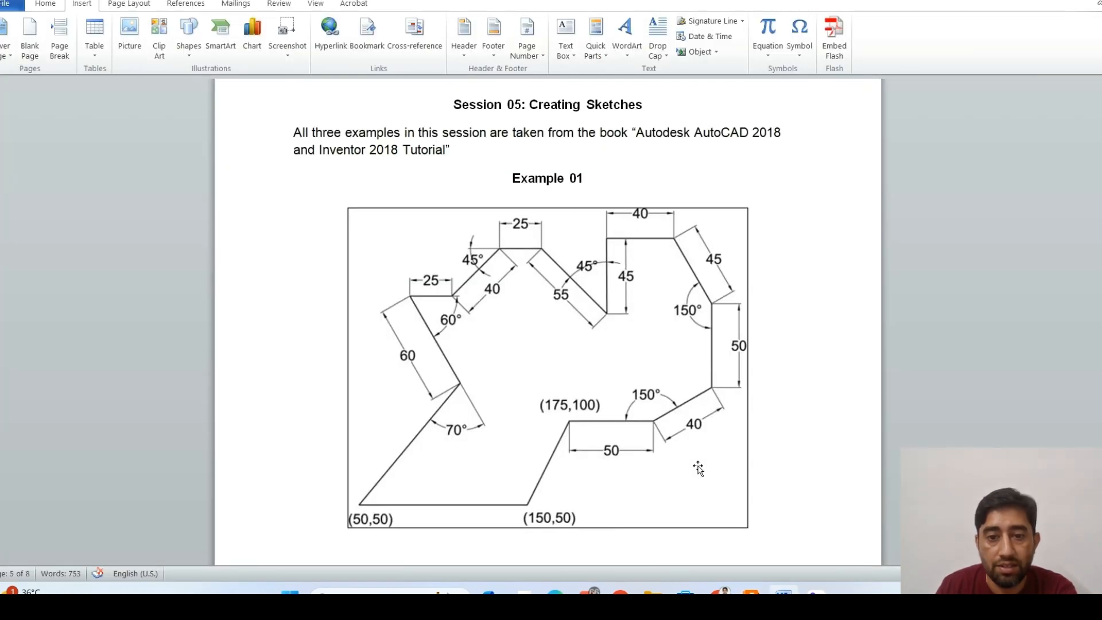
left_click(751, 591)
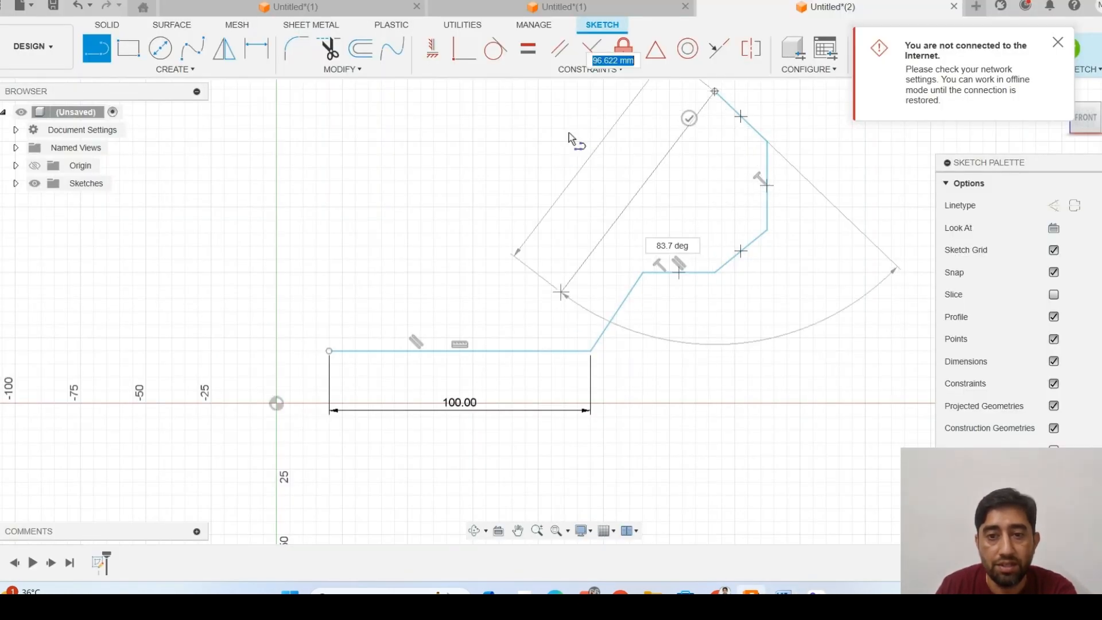
middle_click_drag(618, 101, 630, 216)
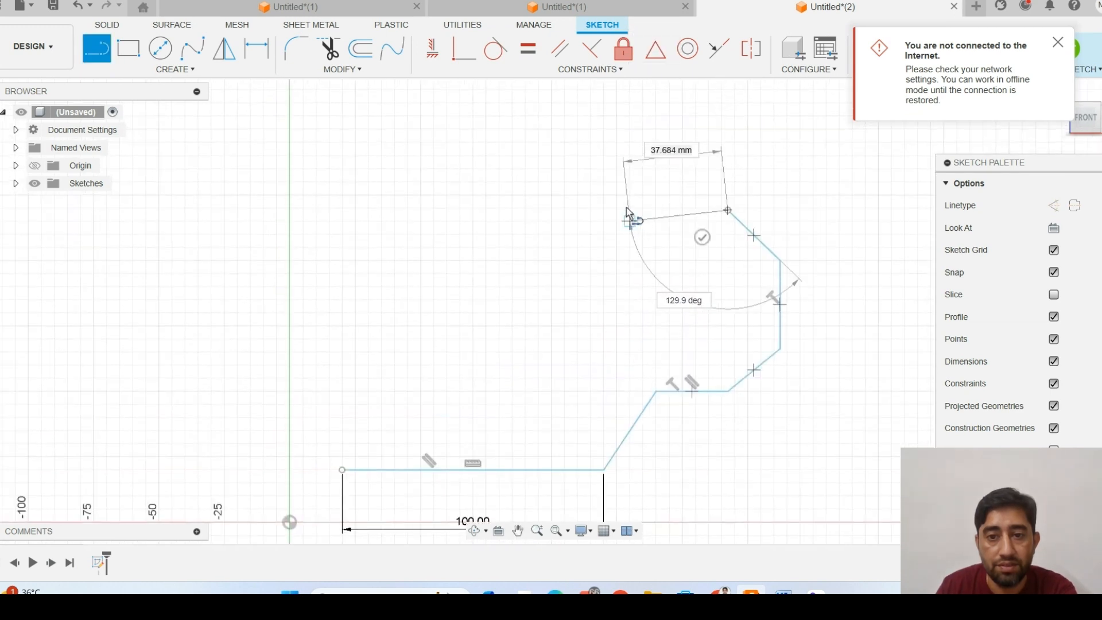
scroll(615, 190, "down", 1)
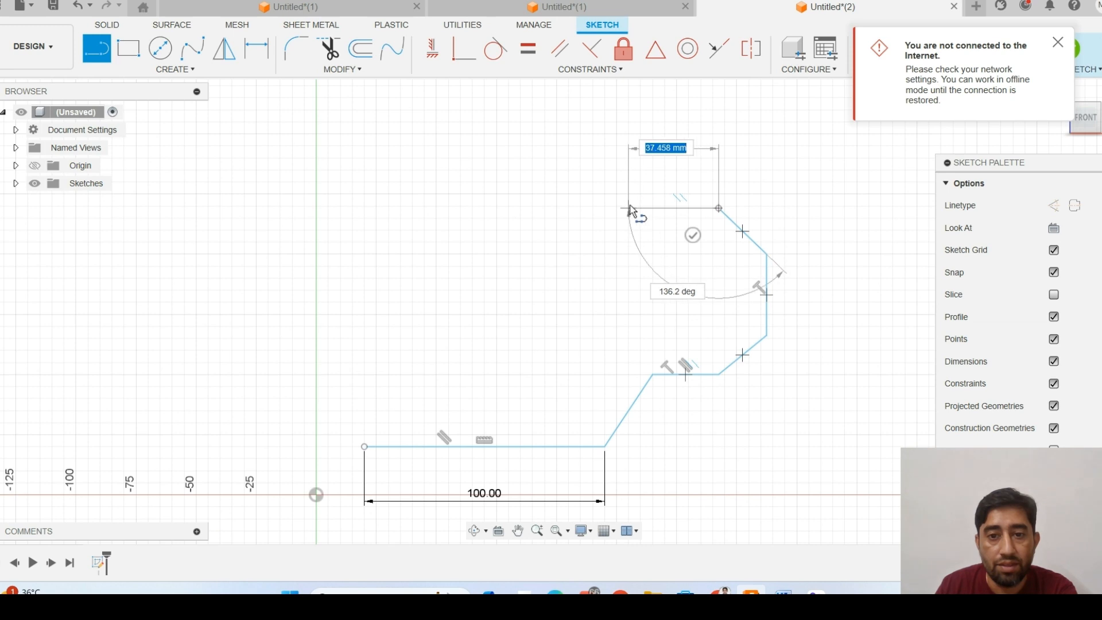
left_click(631, 209)
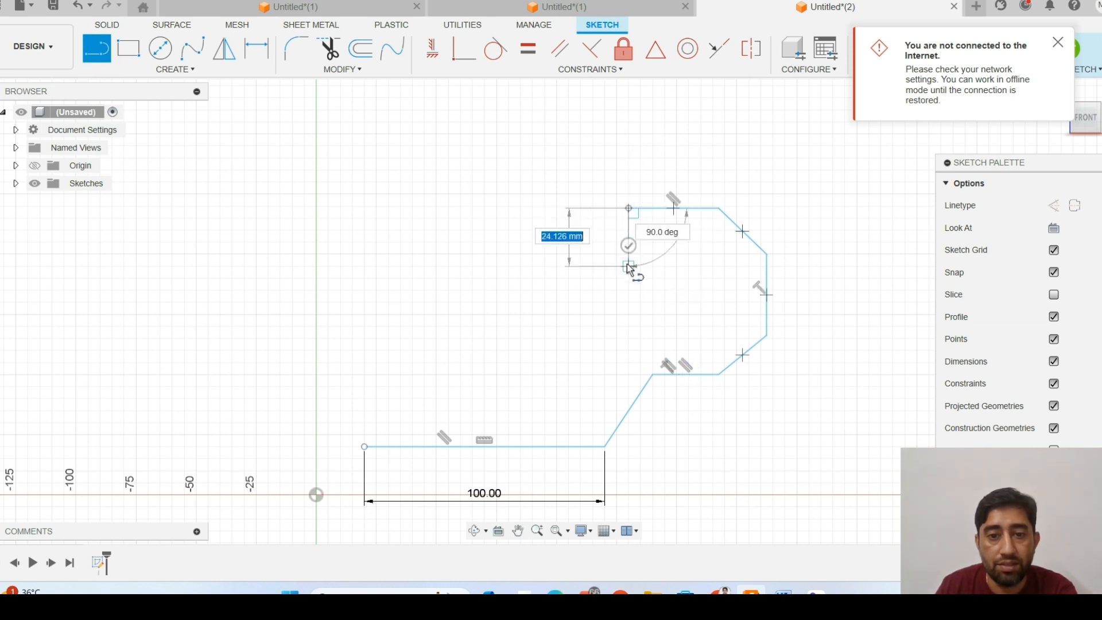
left_click(628, 262)
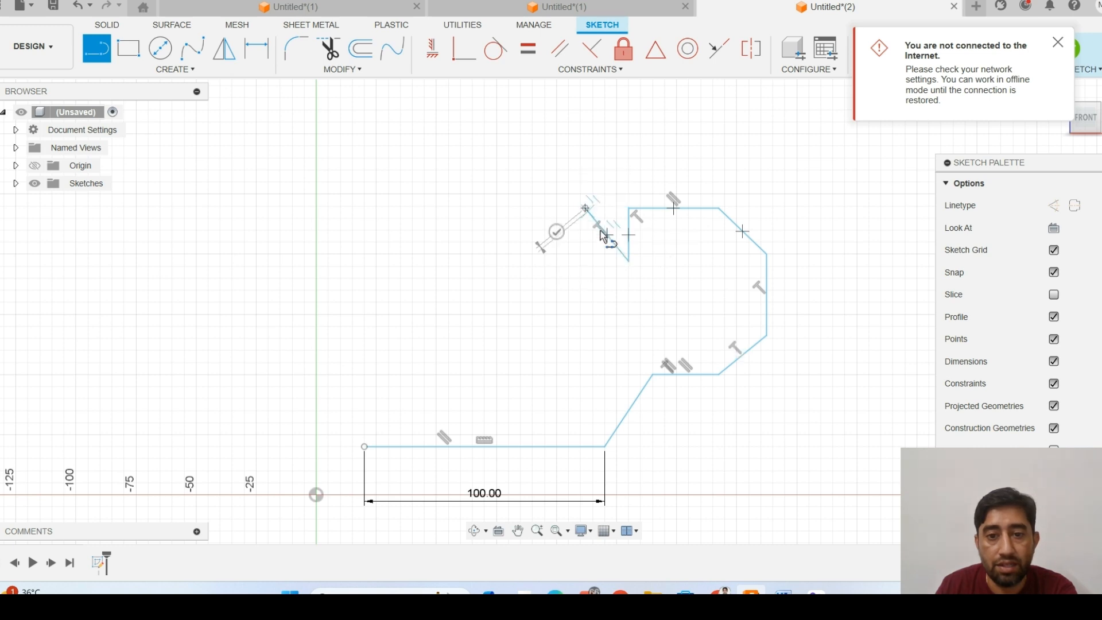
- Complete the notch with a line slanting up-left to the top edge's level, and add a horizontal line leftward, following Word's reference drawing
key("alt+Tab")
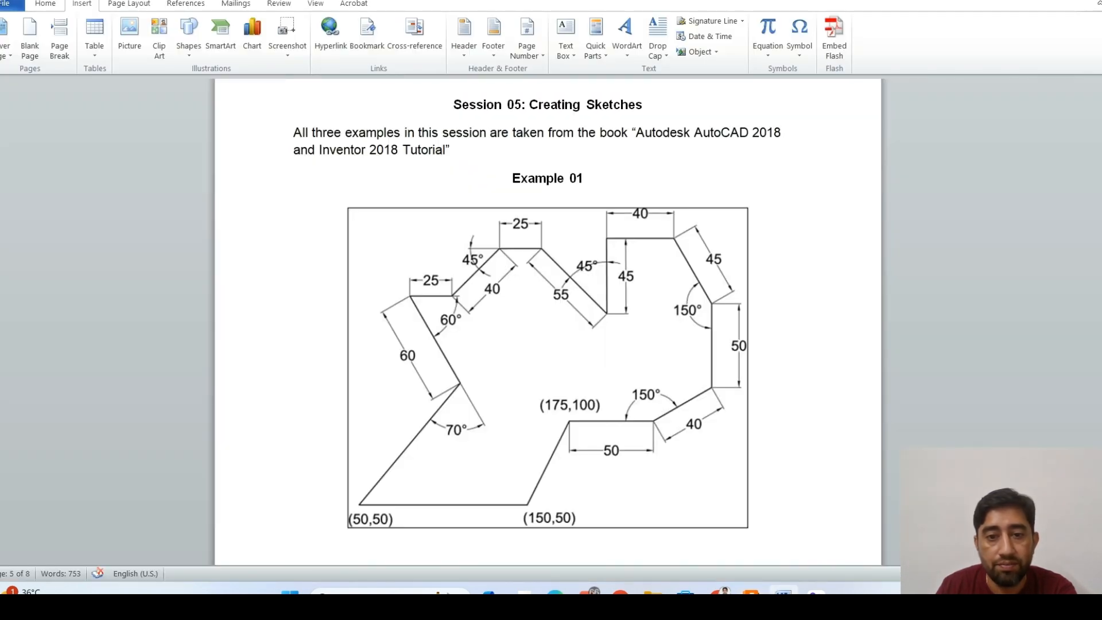
key("alt+Tab")
left_click(586, 208)
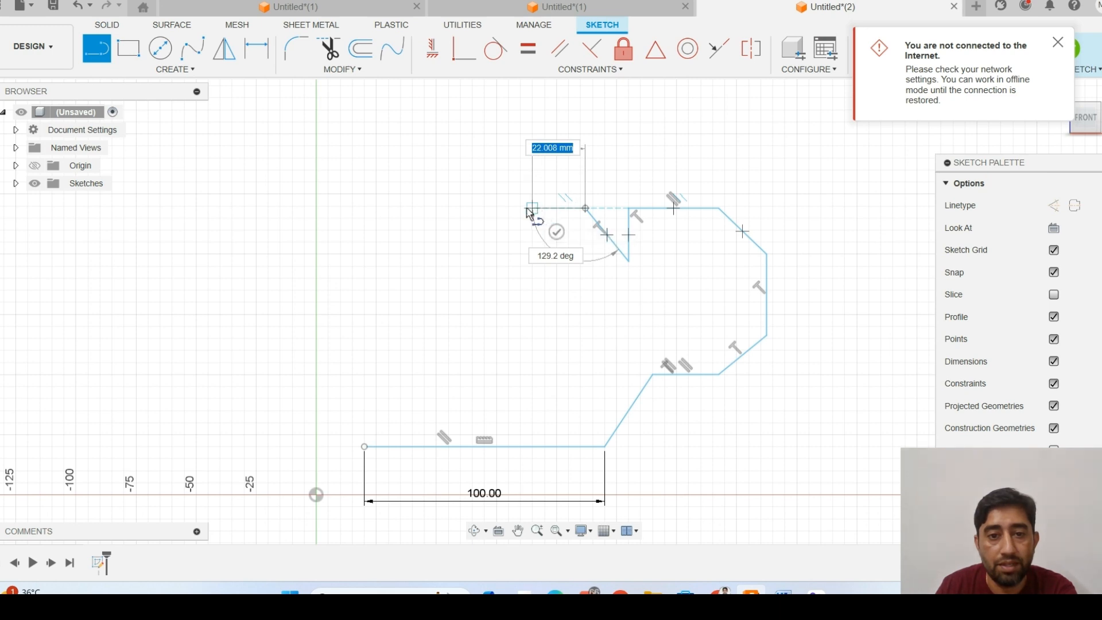
left_click(520, 208)
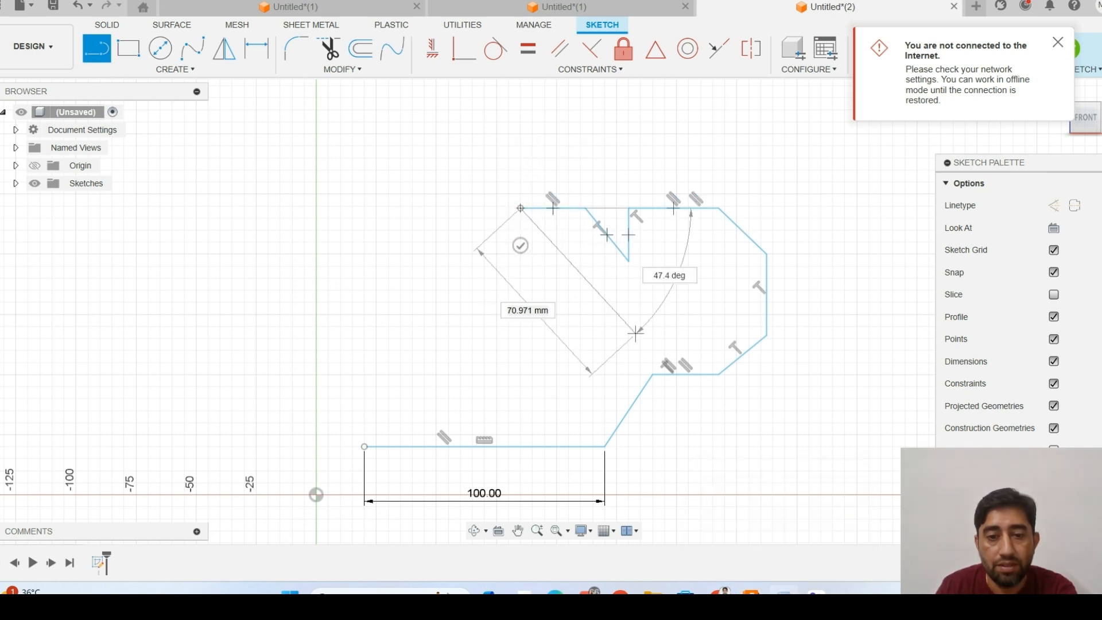
- Following the reference drawing in Word, add a line about 27 mm long slanting down-left and a short horizontal line leftward
key("alt+Tab")
key("alt+Tab")
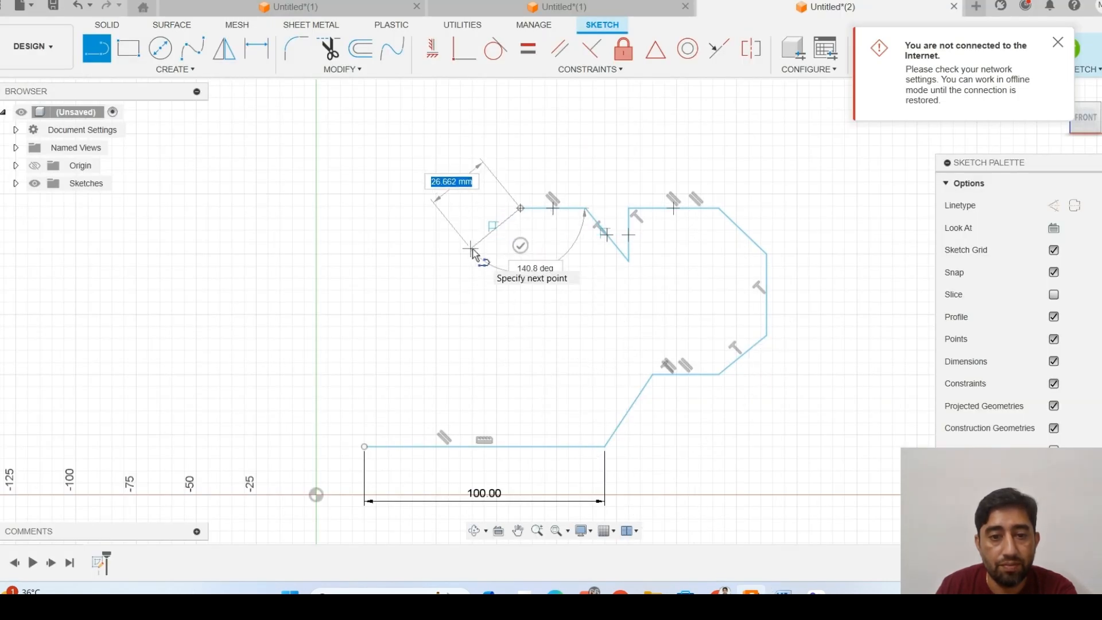
left_click(786, 592)
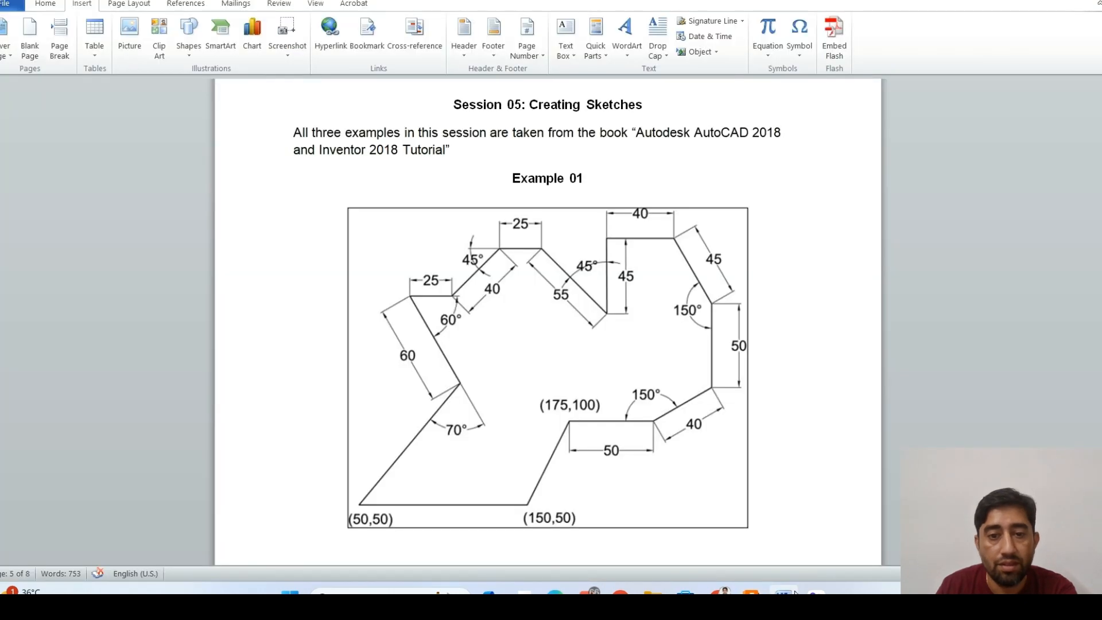
left_click(795, 592)
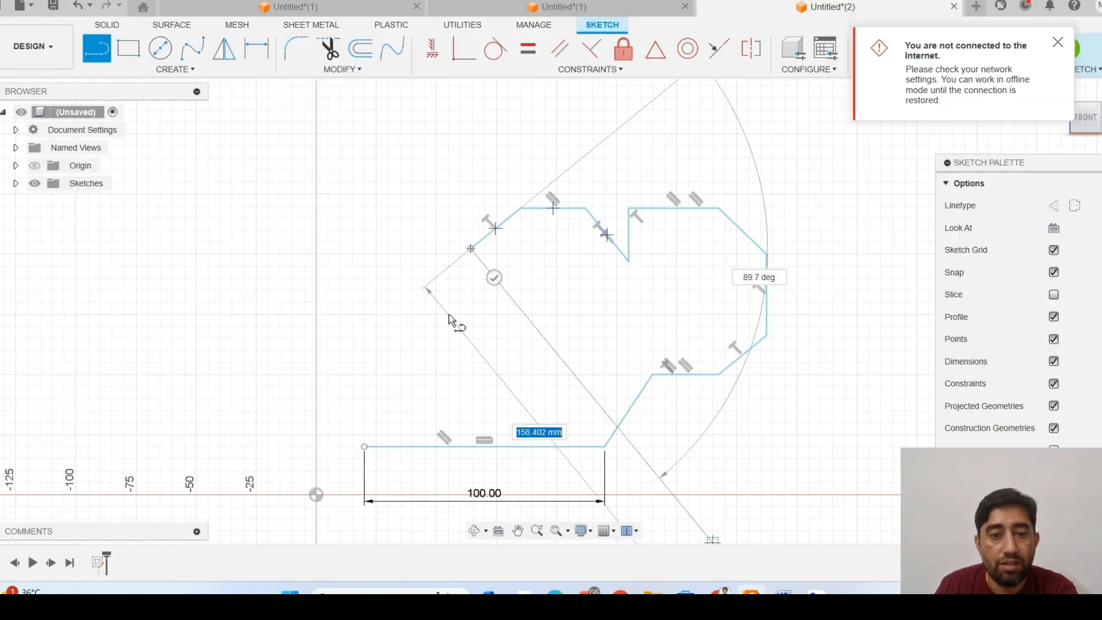
left_click(429, 249)
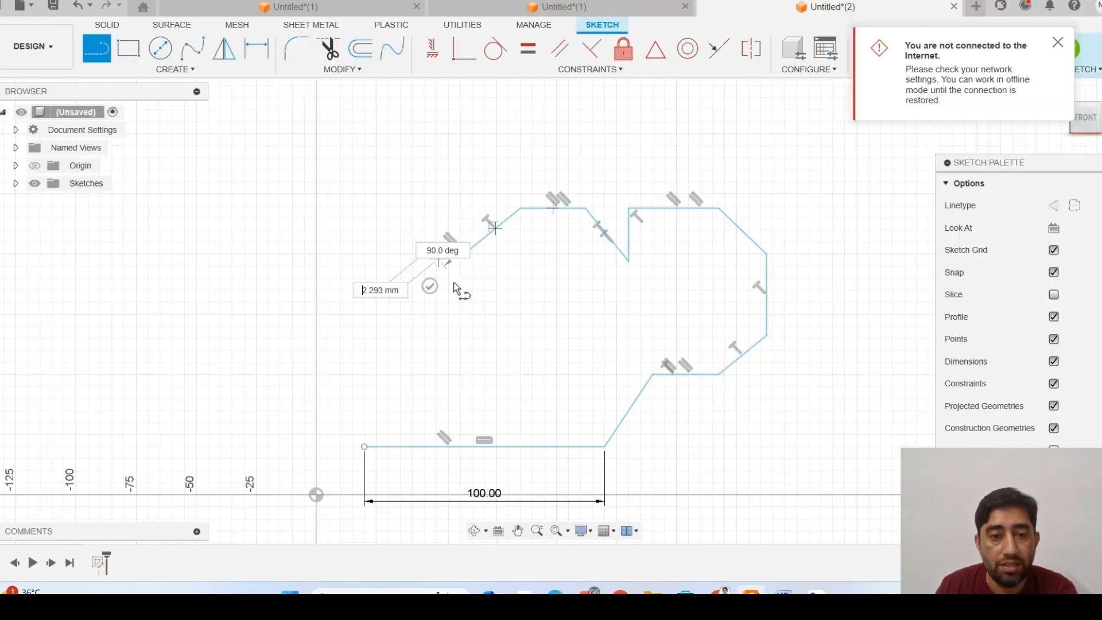
- Add a line slanting down-right from the left tip and close the outline at the base line's left end
left_click(470, 312)
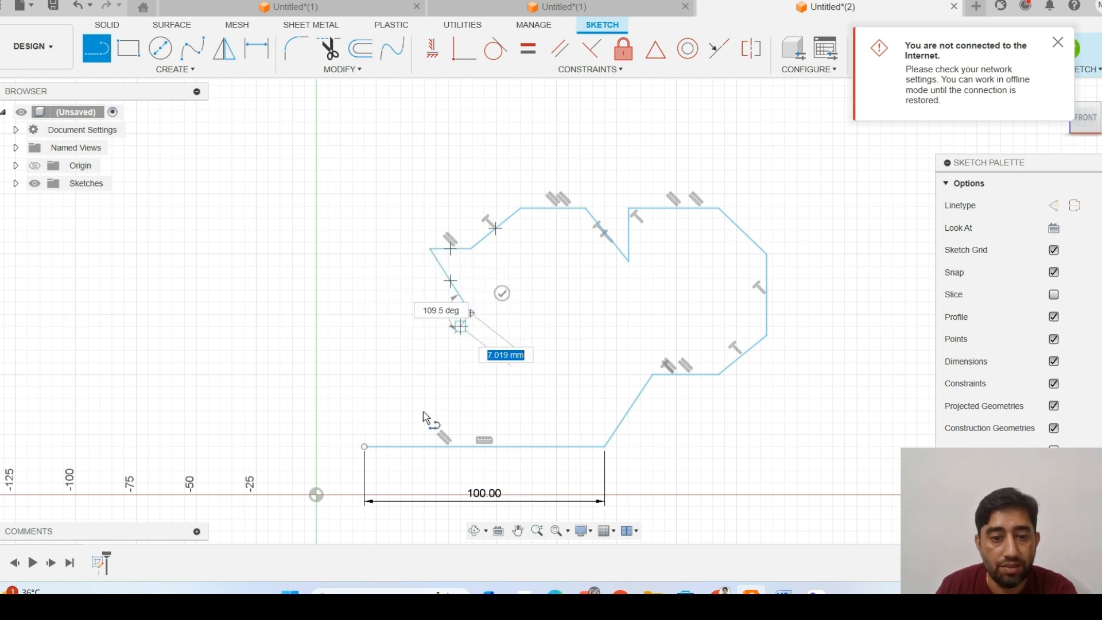
left_click(363, 443)
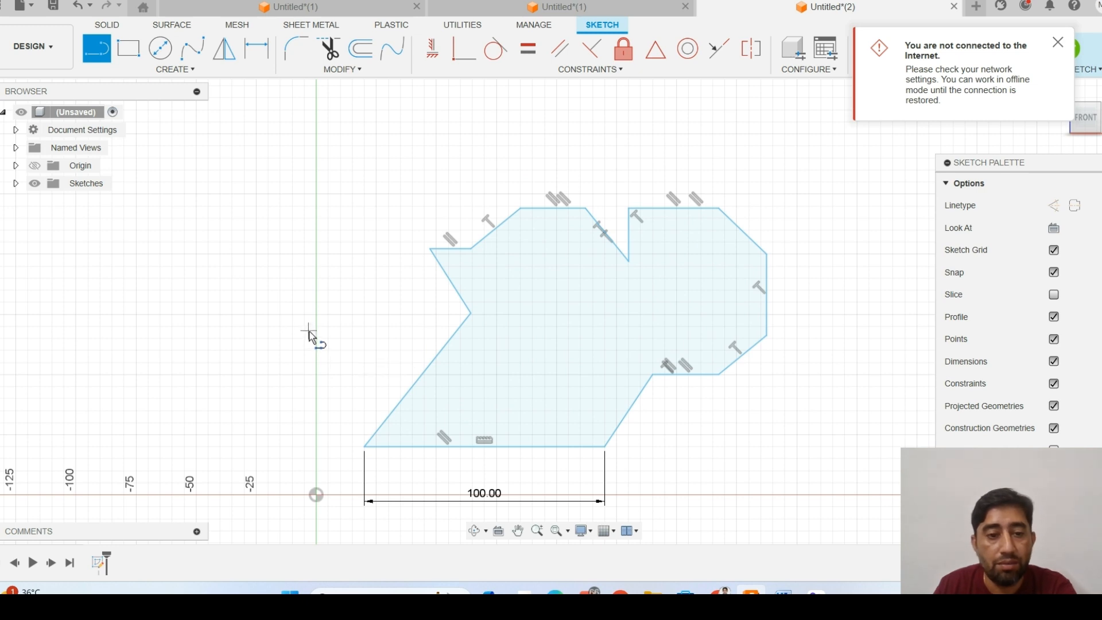
key("Escape")
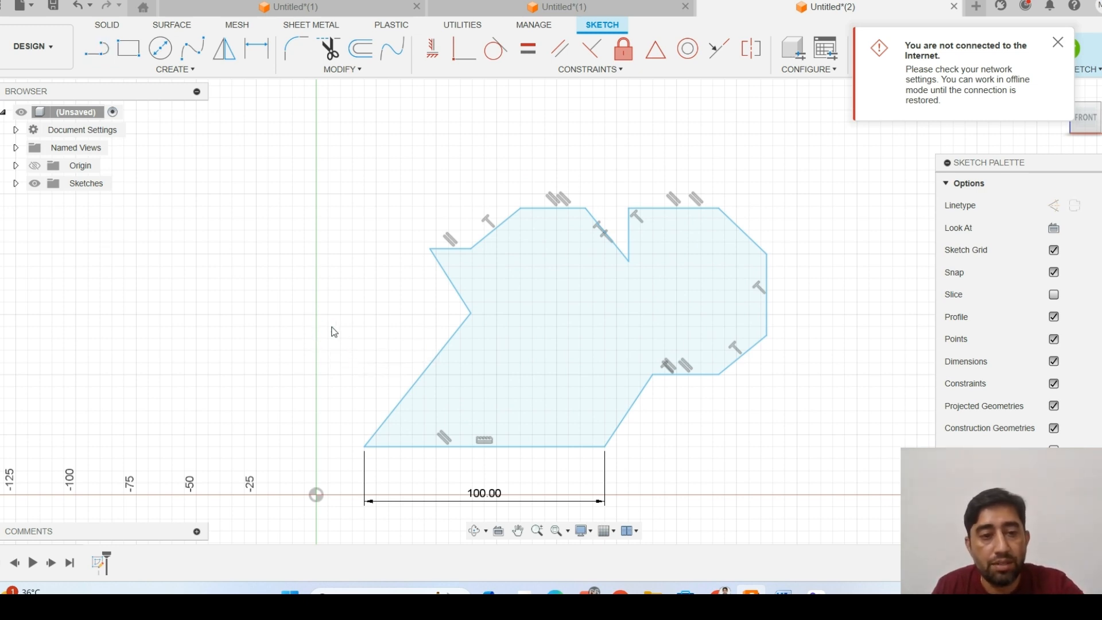
- Move the outline's lower-left corner slightly up and right, and nudge the upper-left tip slightly left
left_click(438, 385)
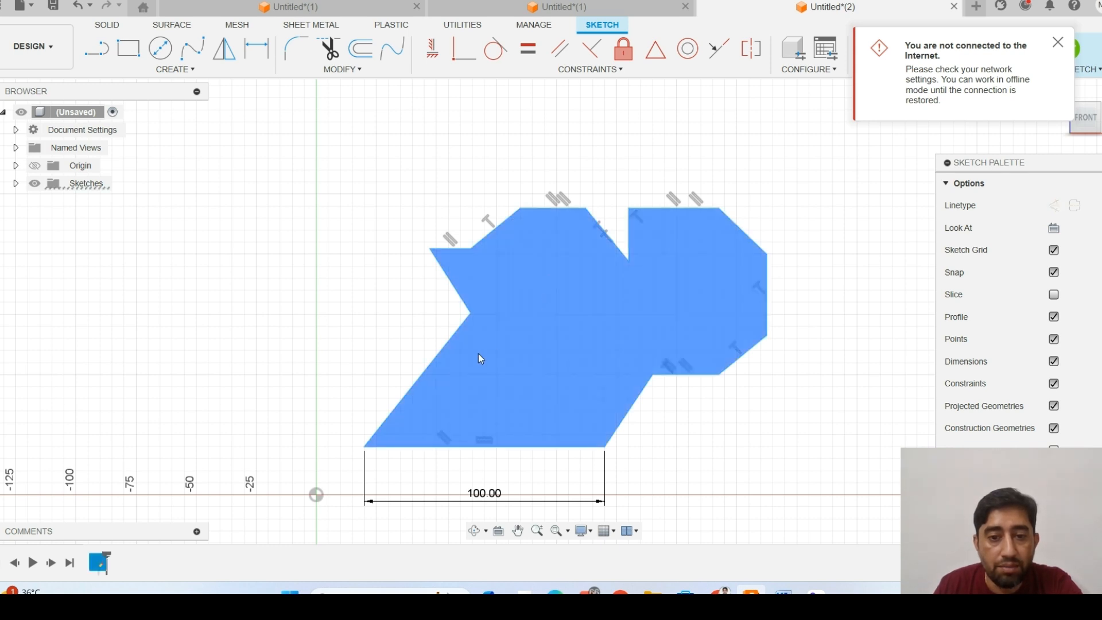
left_click(353, 360)
mouse_move(361, 450)
left_mouse_down()
mouse_move(370, 414)
mouse_move(384, 407)
mouse_move(375, 447)
mouse_move(380, 437)
left_mouse_up()
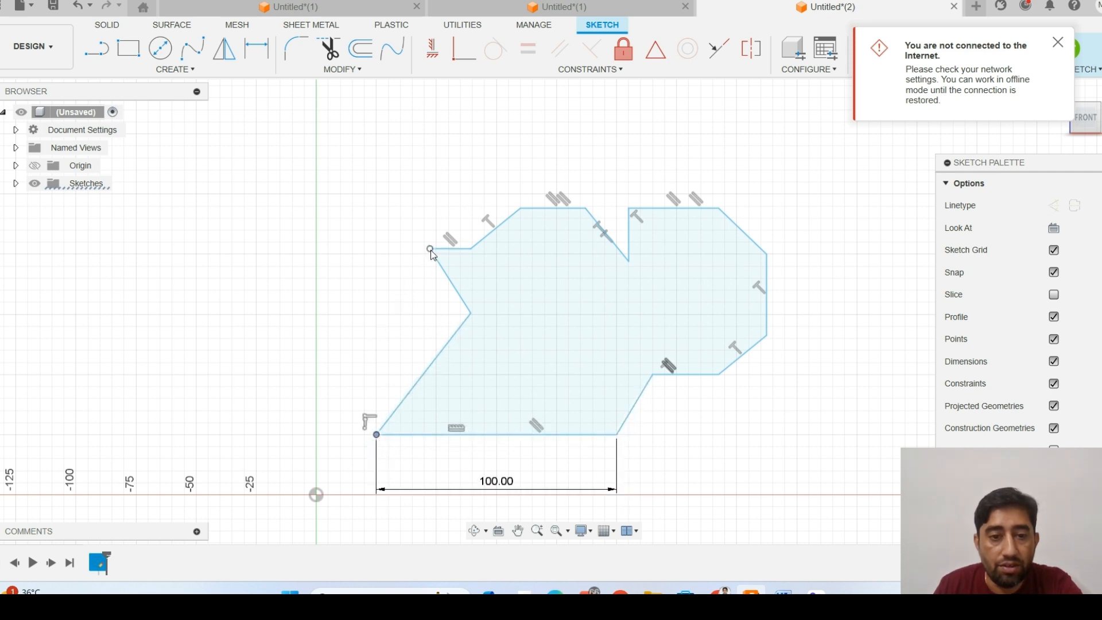
mouse_move(430, 250)
left_mouse_down()
mouse_move(412, 275)
mouse_move(439, 251)
mouse_move(443, 264)
mouse_move(428, 249)
left_mouse_up()
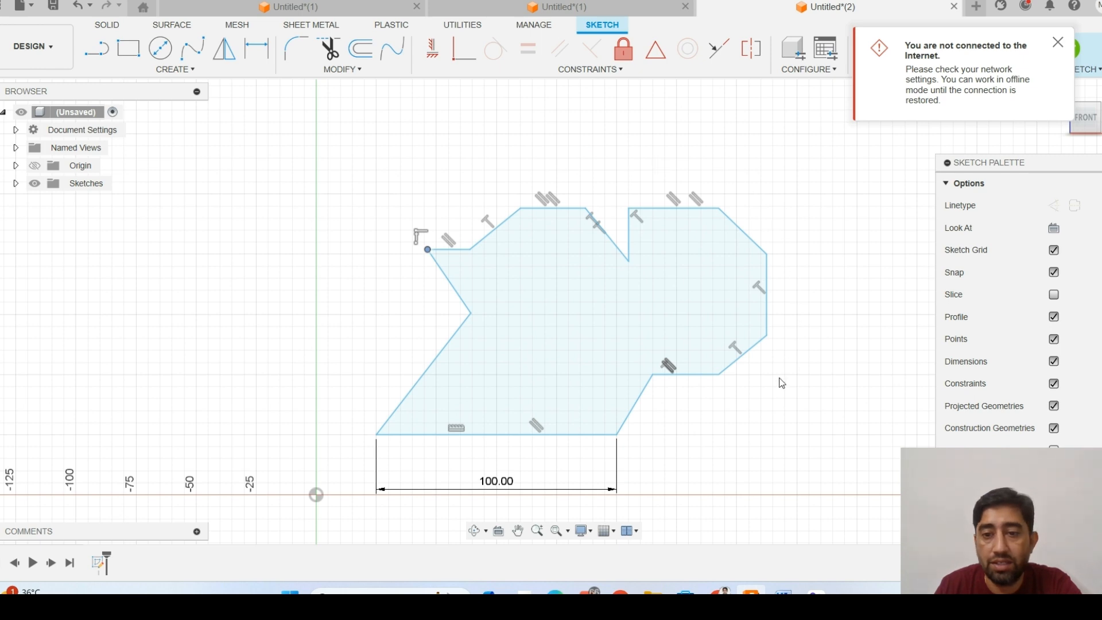
key("alt+Tab")
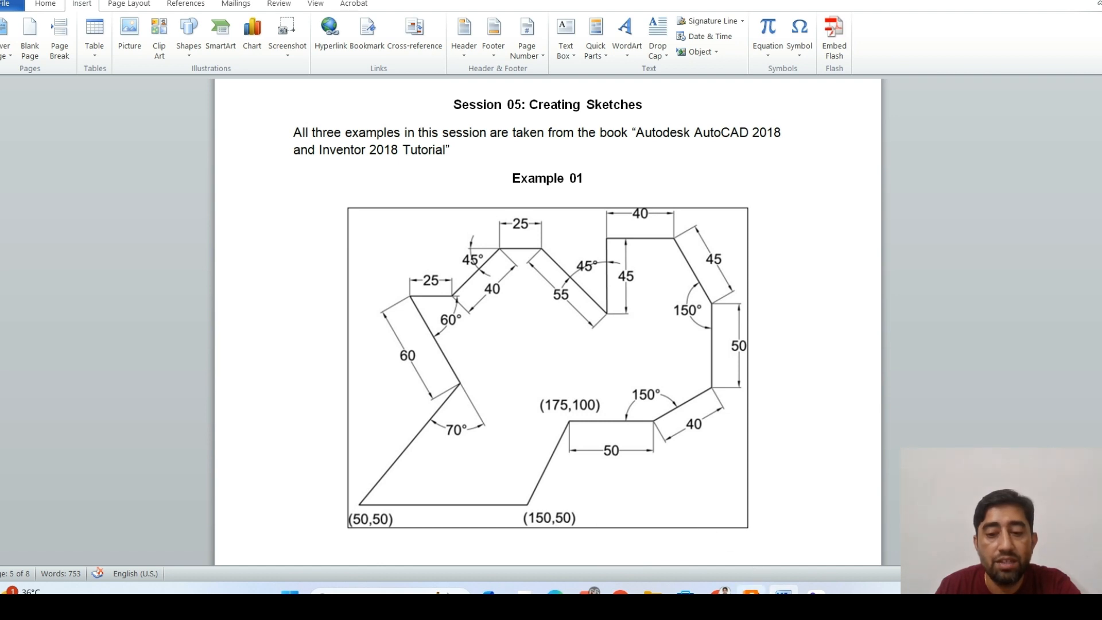
key("alt+Tab")
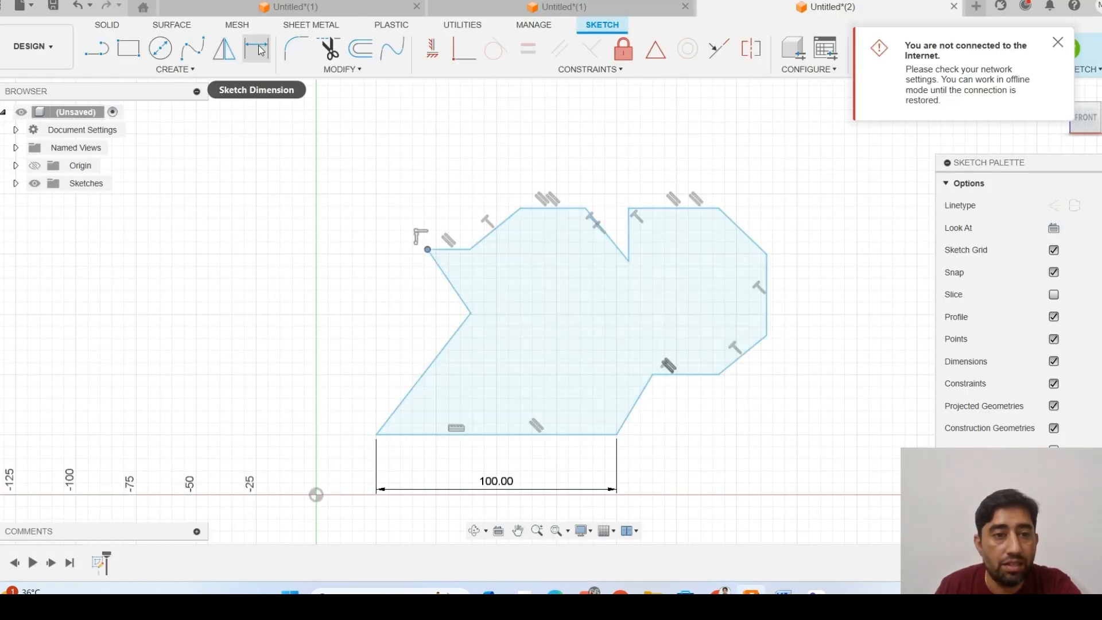
left_click(258, 50)
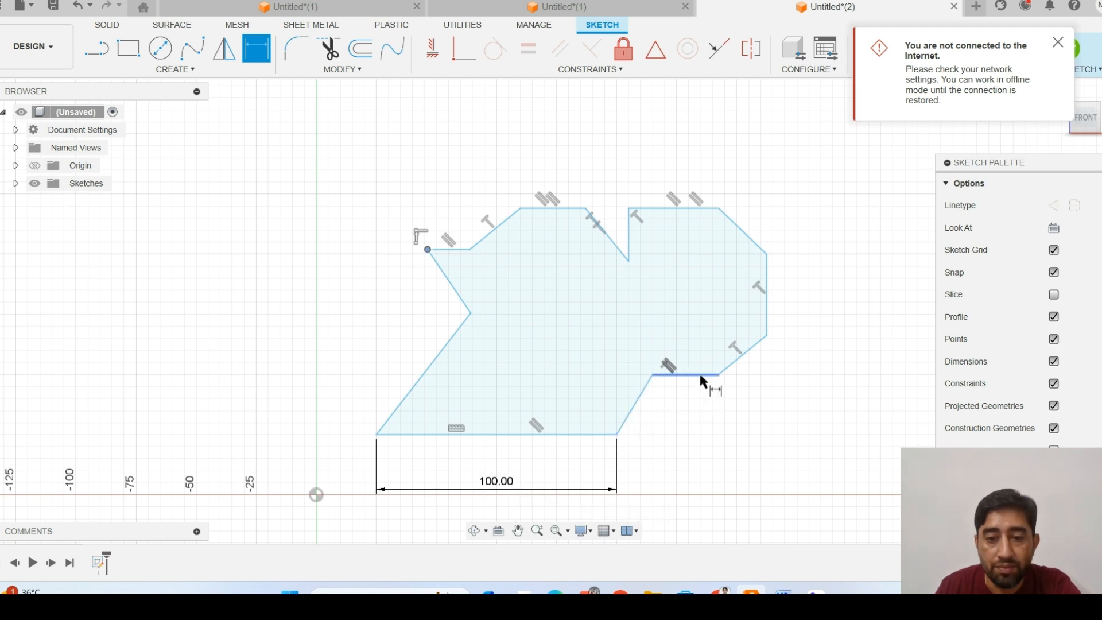
left_click(784, 591)
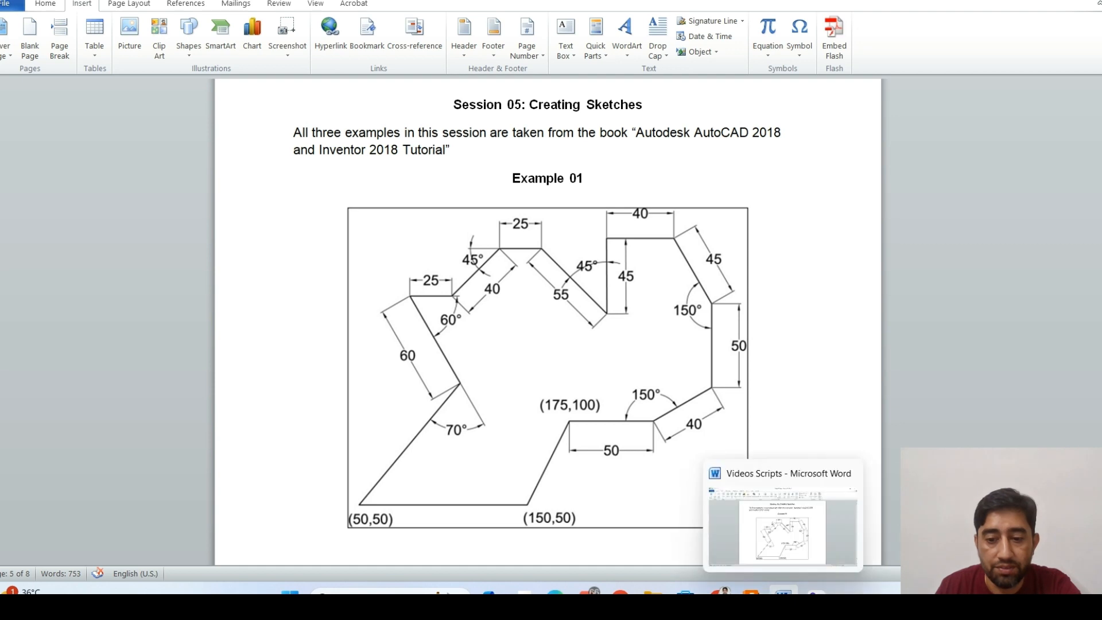
left_click(751, 591)
left_click(677, 376)
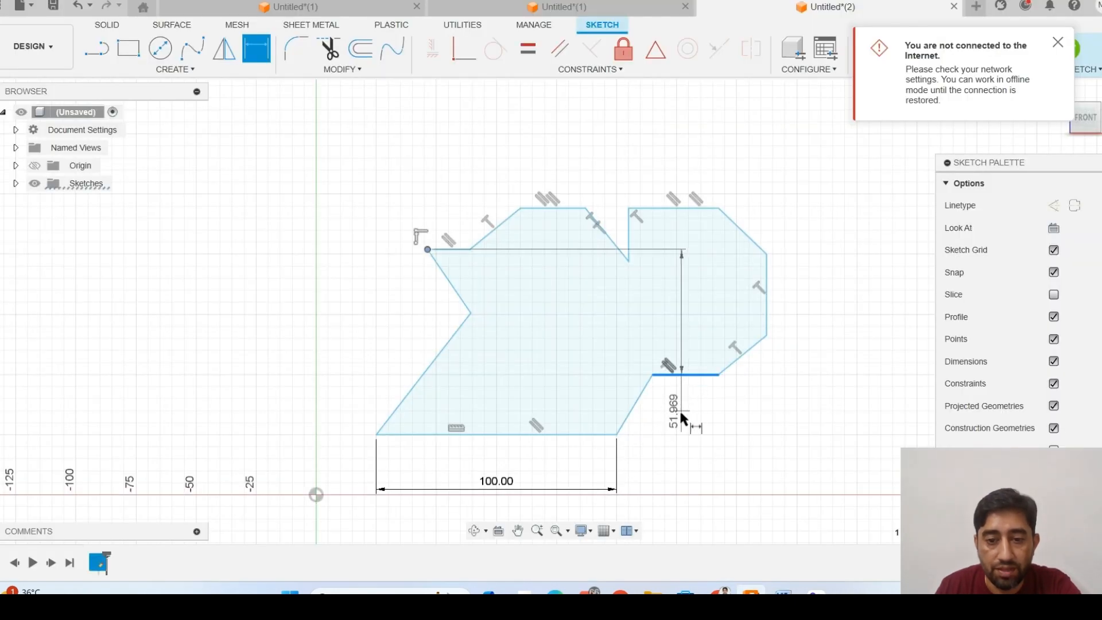
key("Escape")
key("Escape")
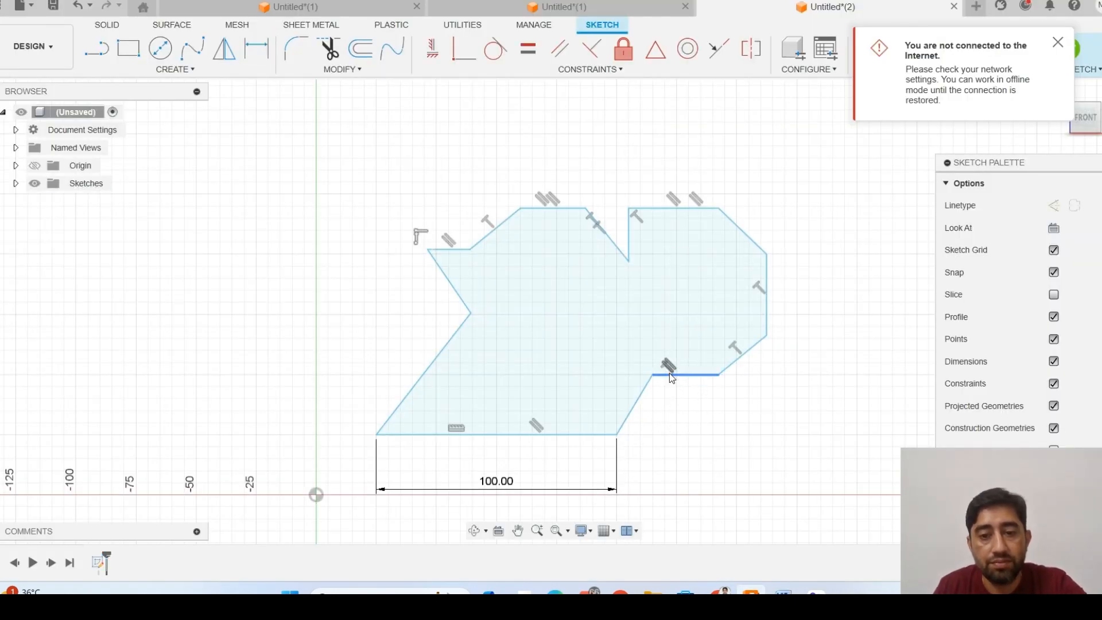
- Dimension the short horizontal edge beside the base line's right end and set its length to 50 mm
left_click(251, 54)
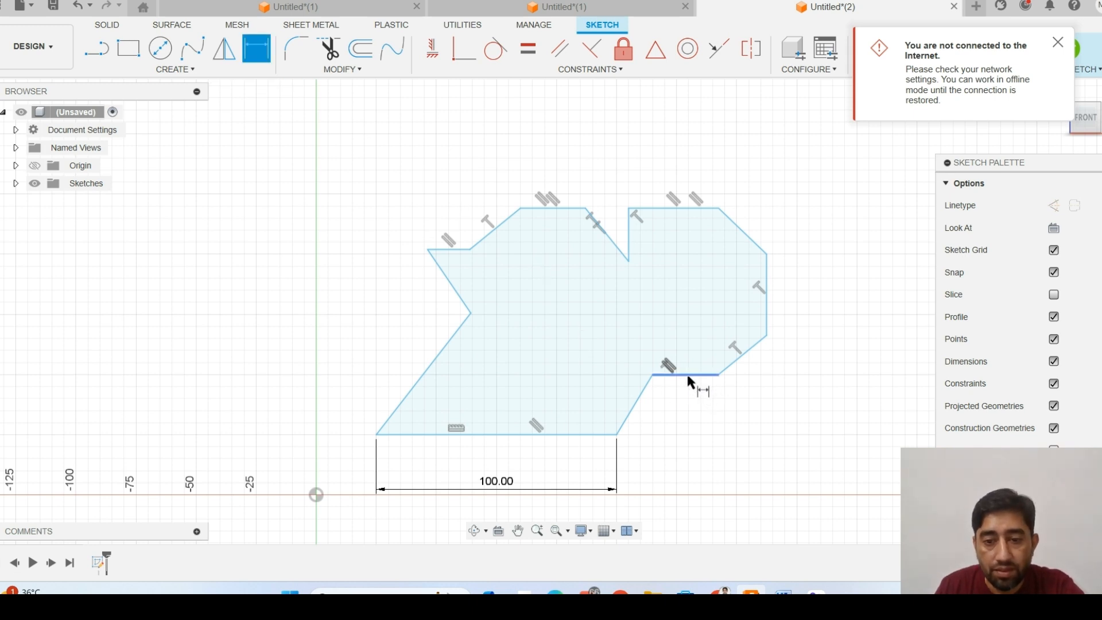
left_click(687, 376)
left_click(713, 455)
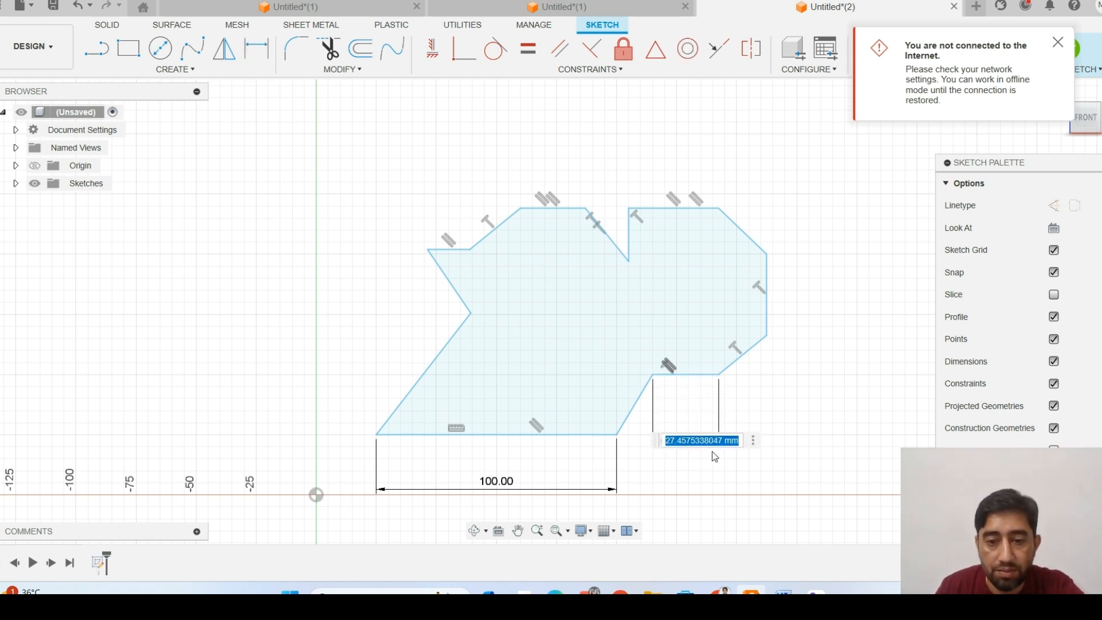
type("50")
key("Return")
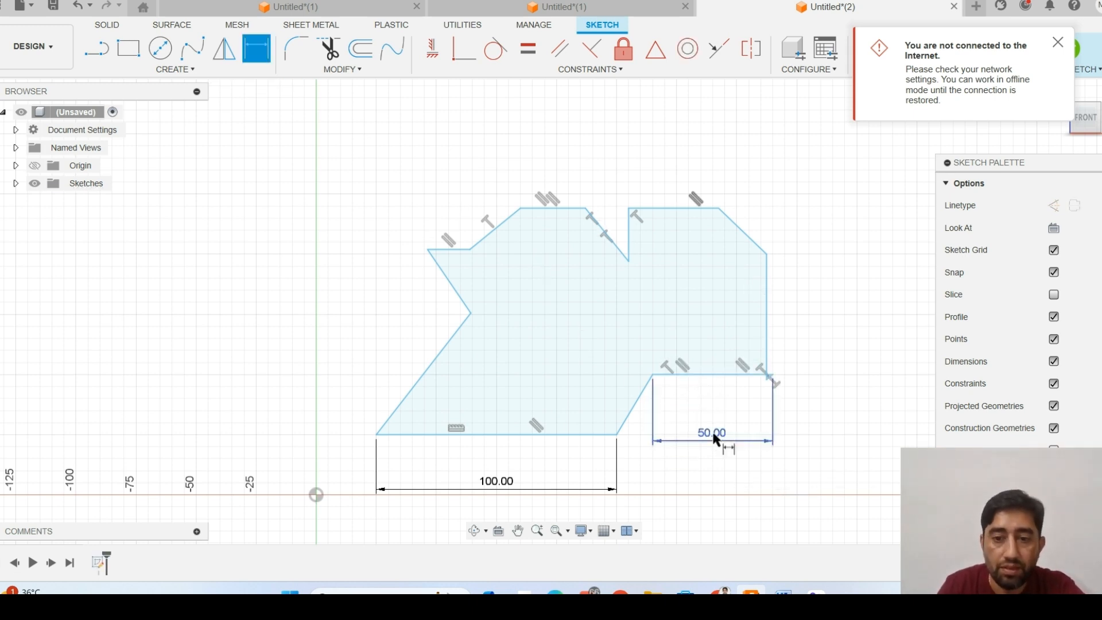
- Examine the lower-right corner where the edges cross and undo the 50 mm length of the short horizontal edge
scroll(769, 373, "up", 10)
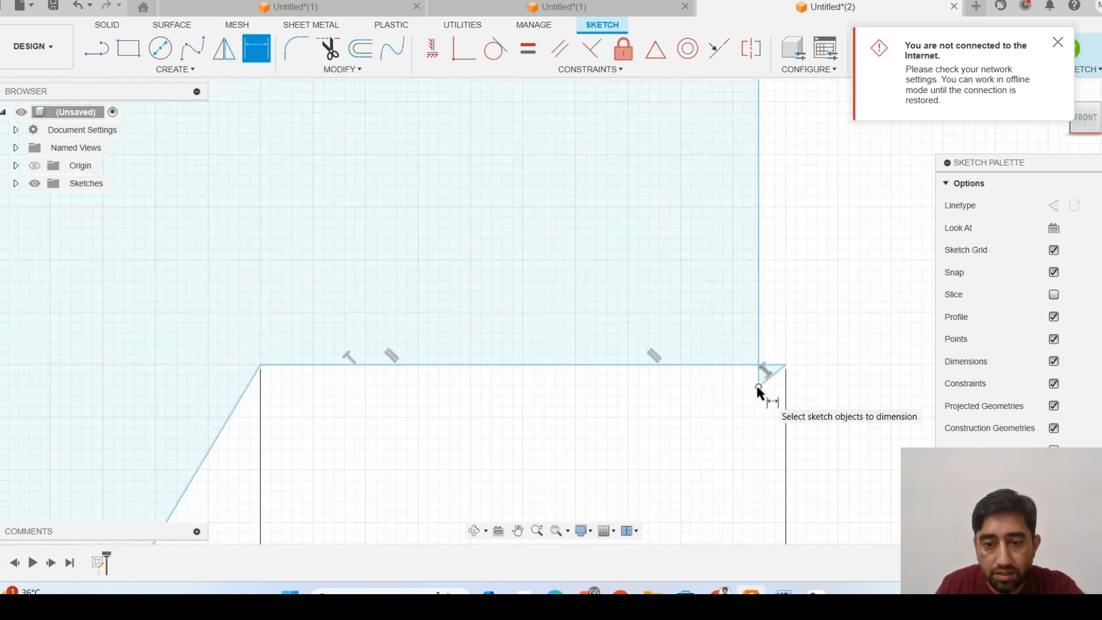
scroll(689, 379, "down", 4)
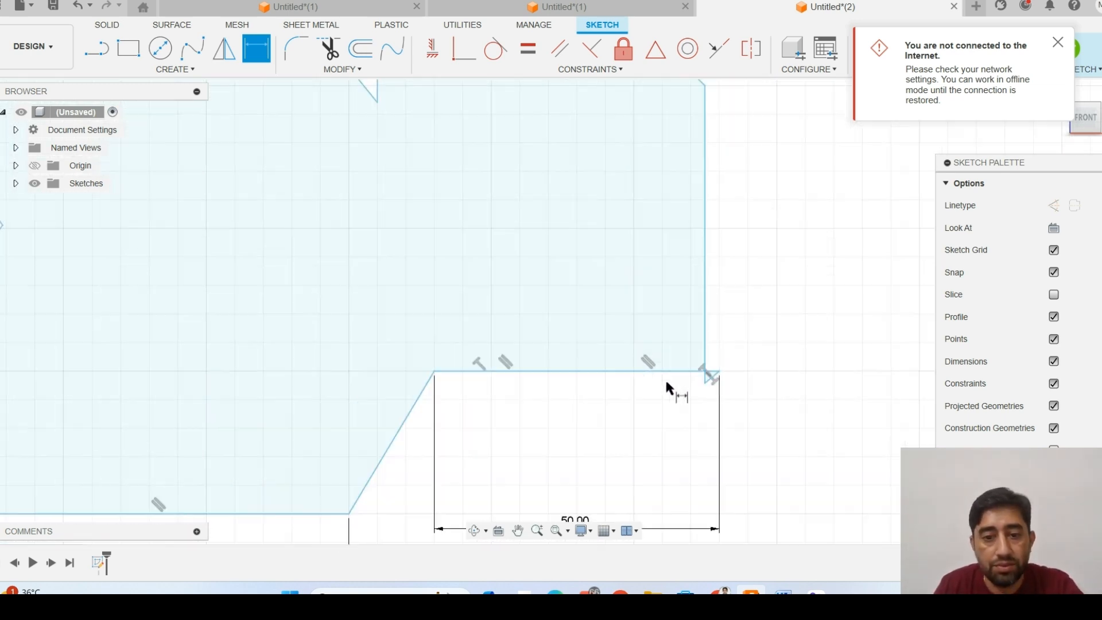
scroll(637, 389, "down", 3)
key("Escape")
key("ctrl+z")
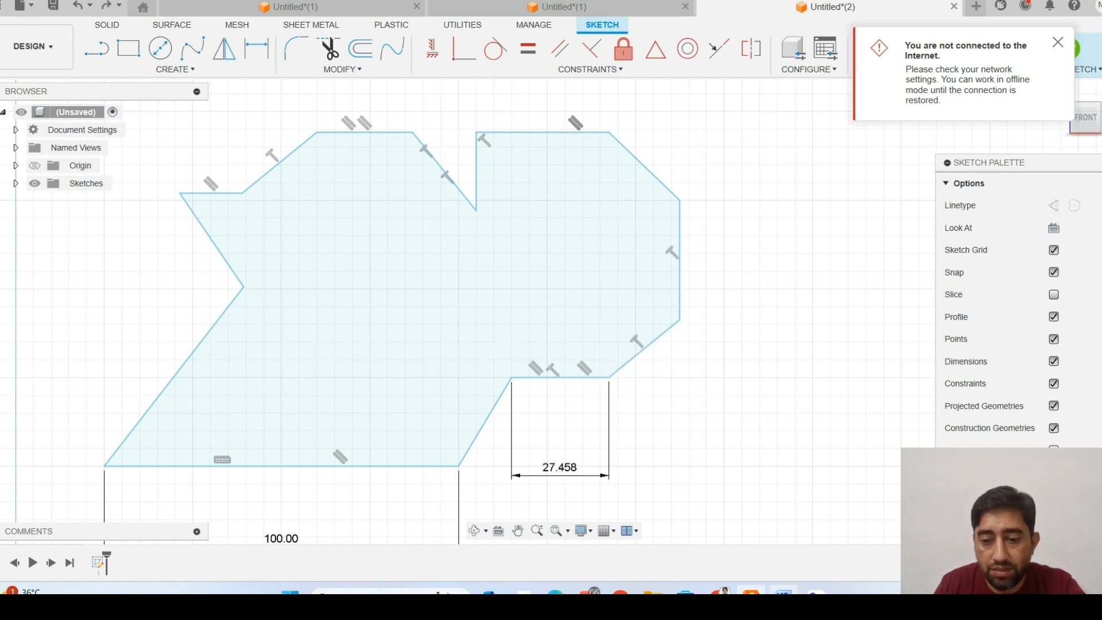
- Dimension the lower-right slanted edge and set its length to 40 mm, following Word's reference drawing
key("alt+Tab")
left_click(784, 591)
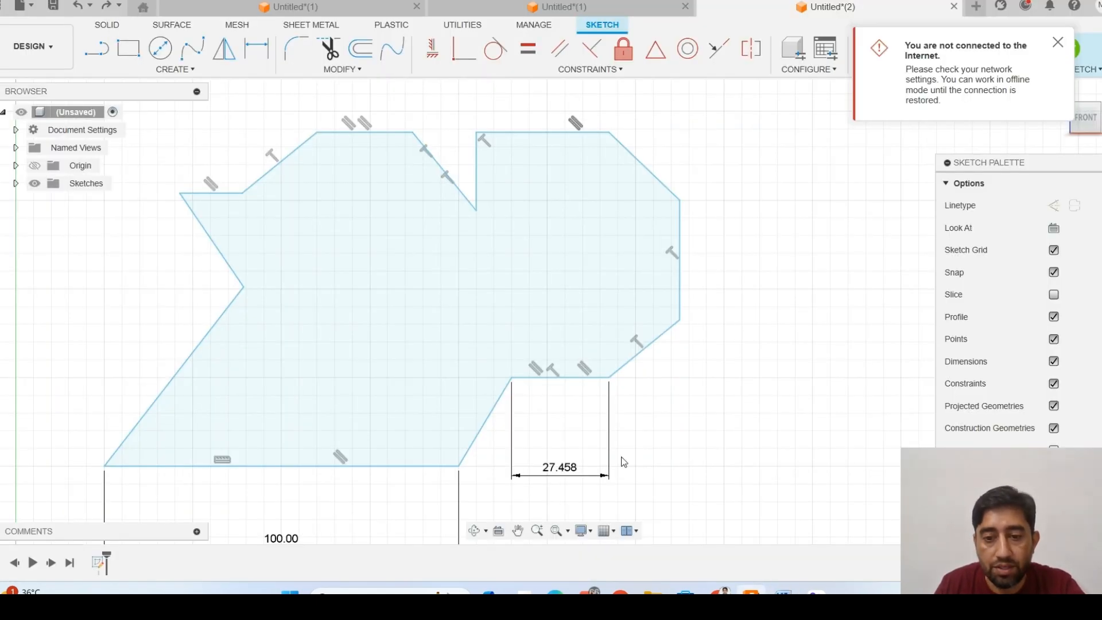
left_click(660, 343)
left_click(700, 359)
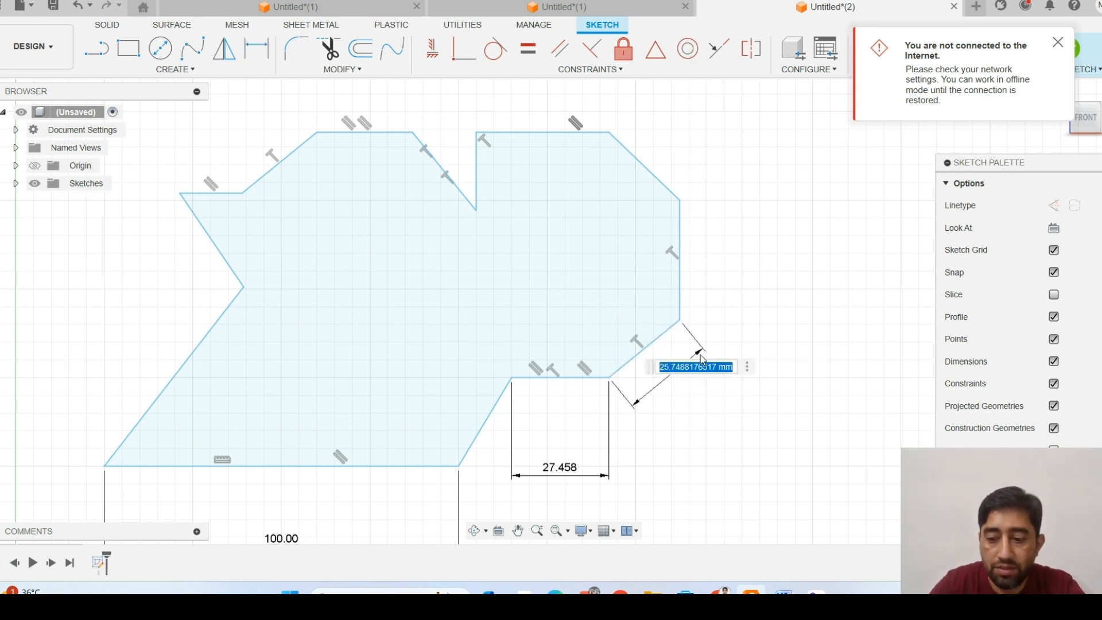
type("40")
key("Return")
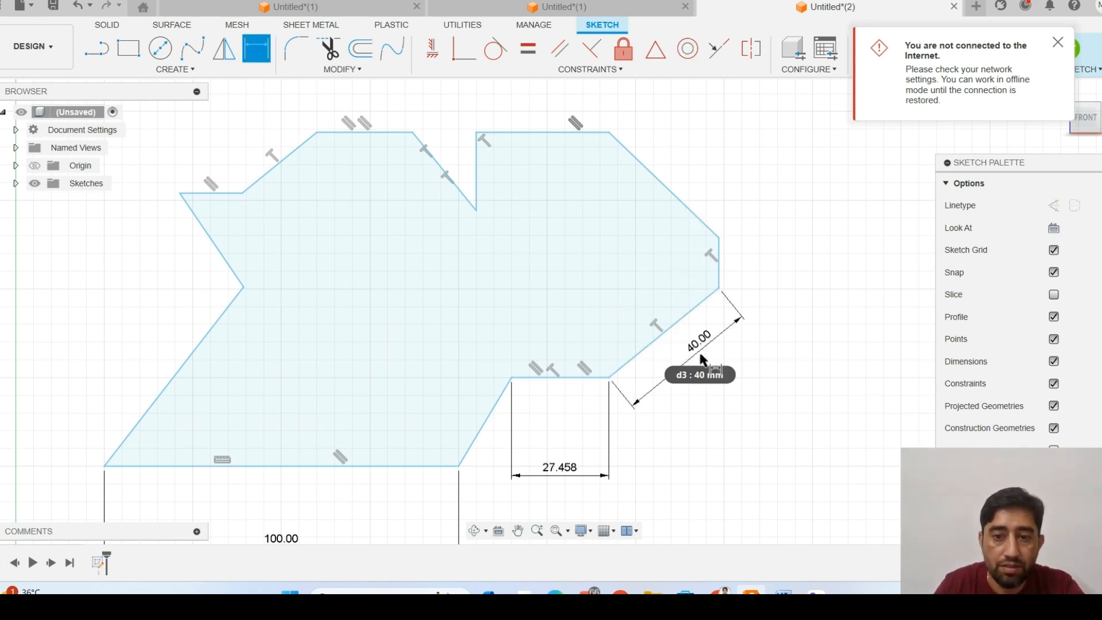
- Dimension the right vertical edge, try a length of 50 mm, and undo that value
left_click(719, 256)
left_click(741, 257)
type("50")
key("Return")
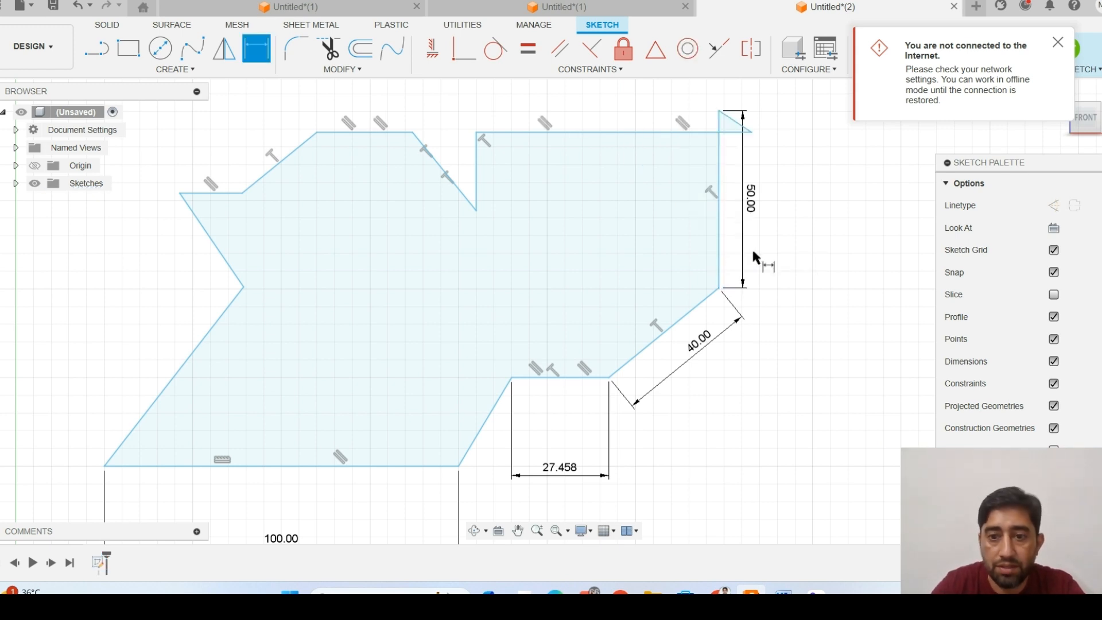
key("Escape")
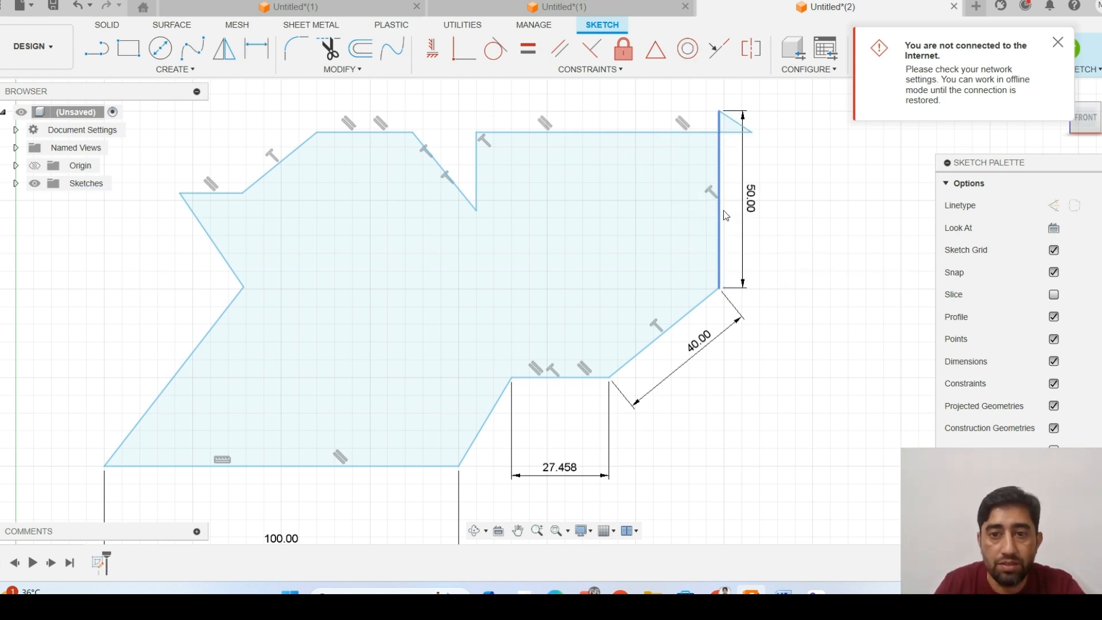
key("ctrl+z")
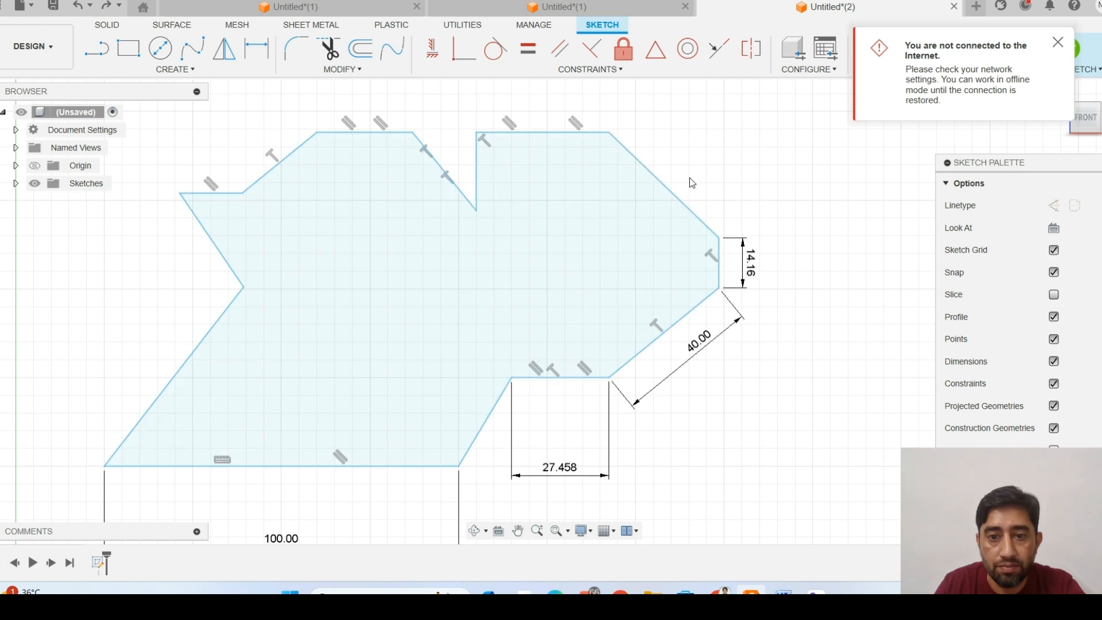
- Reposition five outline corners freehand to raise both upper horizontal edges and adjust the right vertical edge and left ledge
left_click_drag(719, 238, 732, 232)
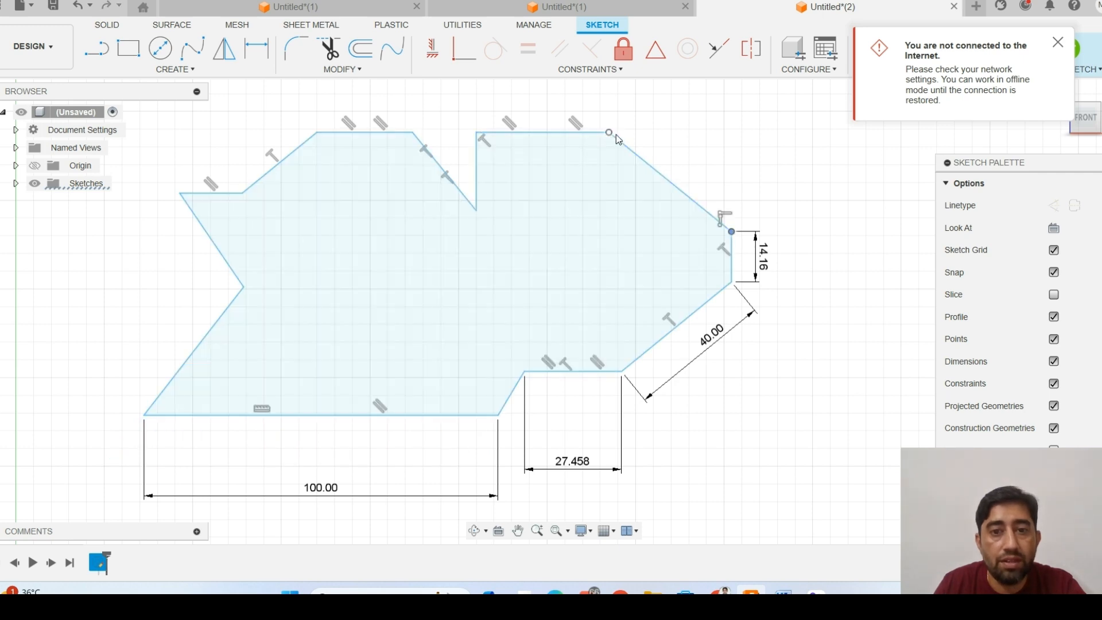
left_click_drag(611, 133, 631, 86)
left_click_drag(413, 133, 403, 102)
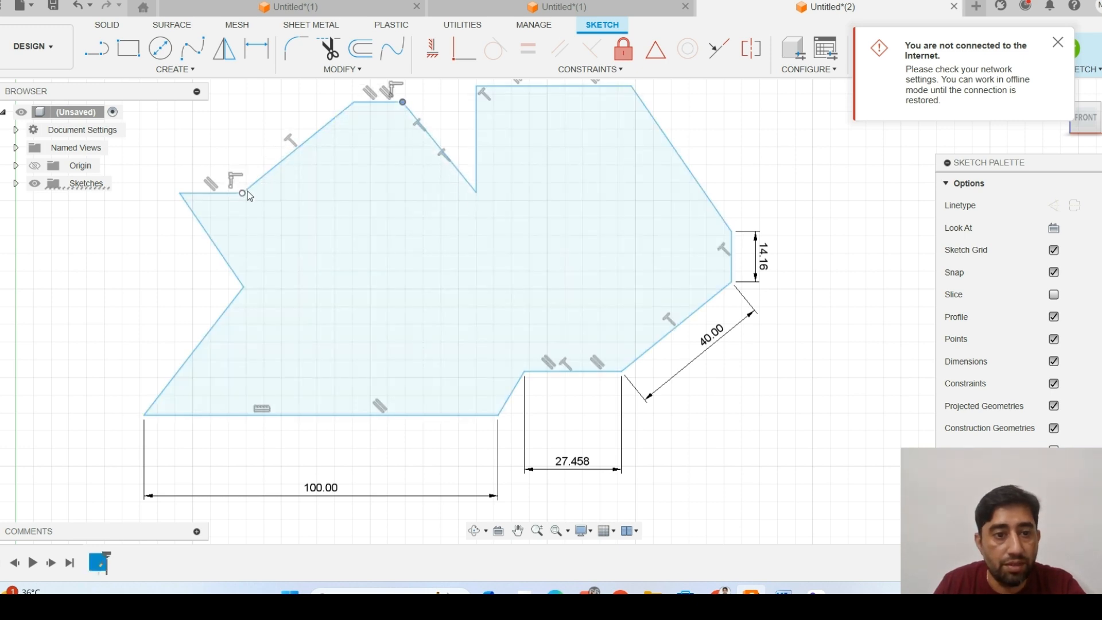
left_click_drag(246, 194, 267, 193)
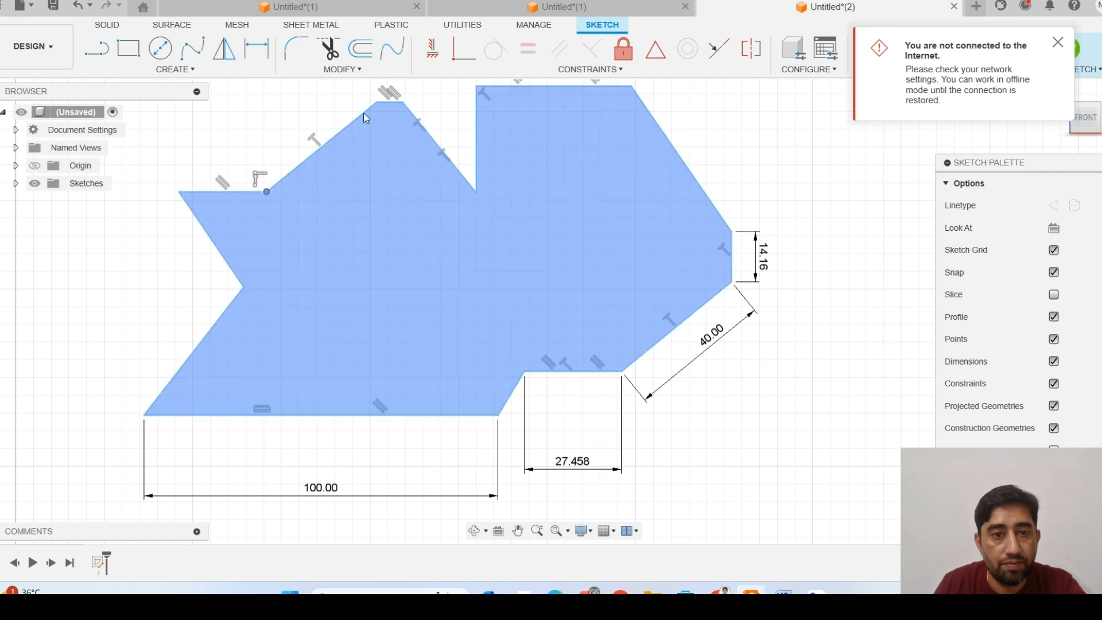
left_click_drag(375, 102, 352, 103)
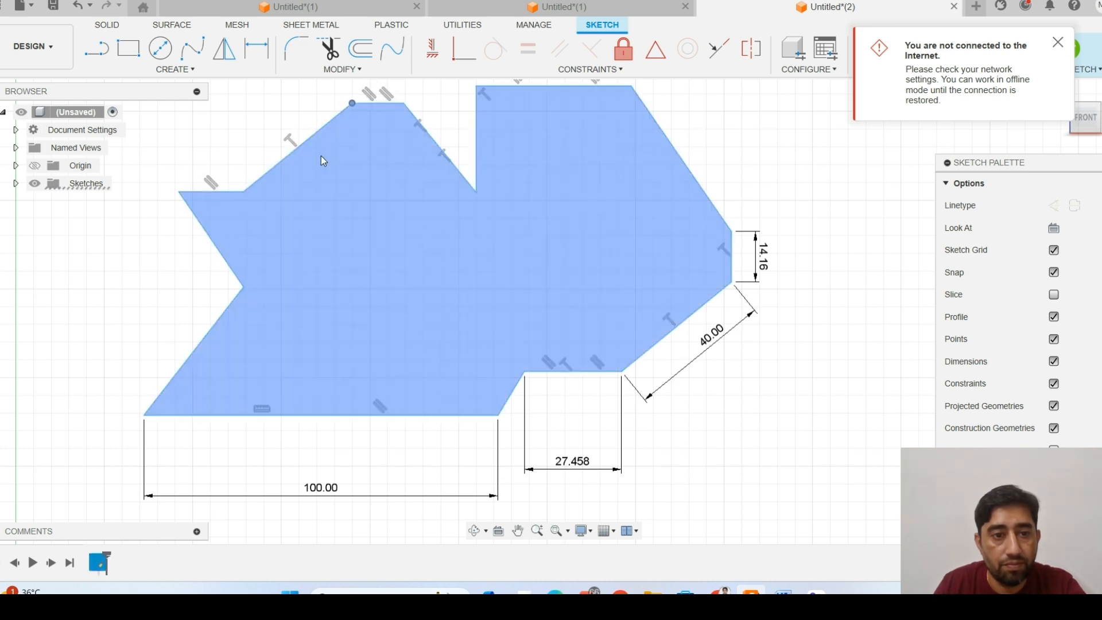
left_click(784, 591)
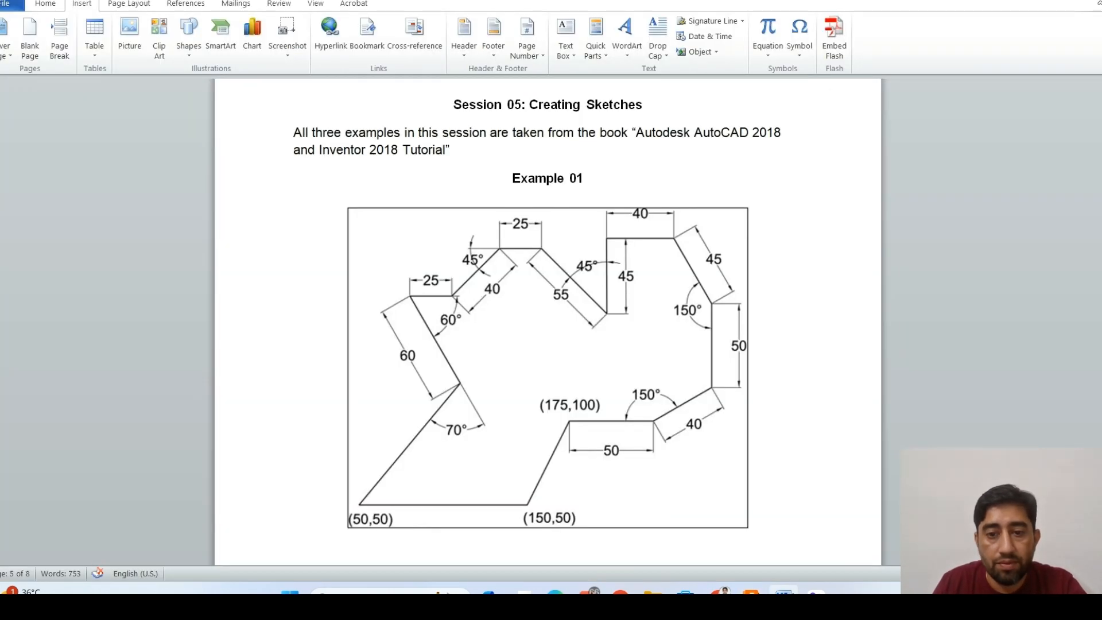
left_click(751, 591)
left_click(256, 50)
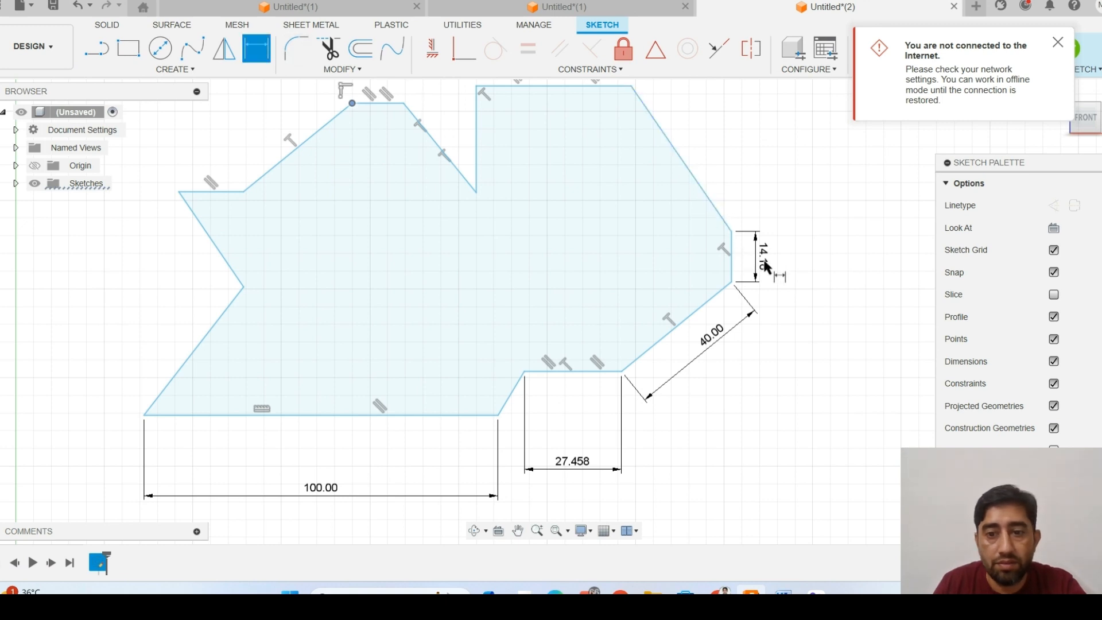
left_click(783, 591)
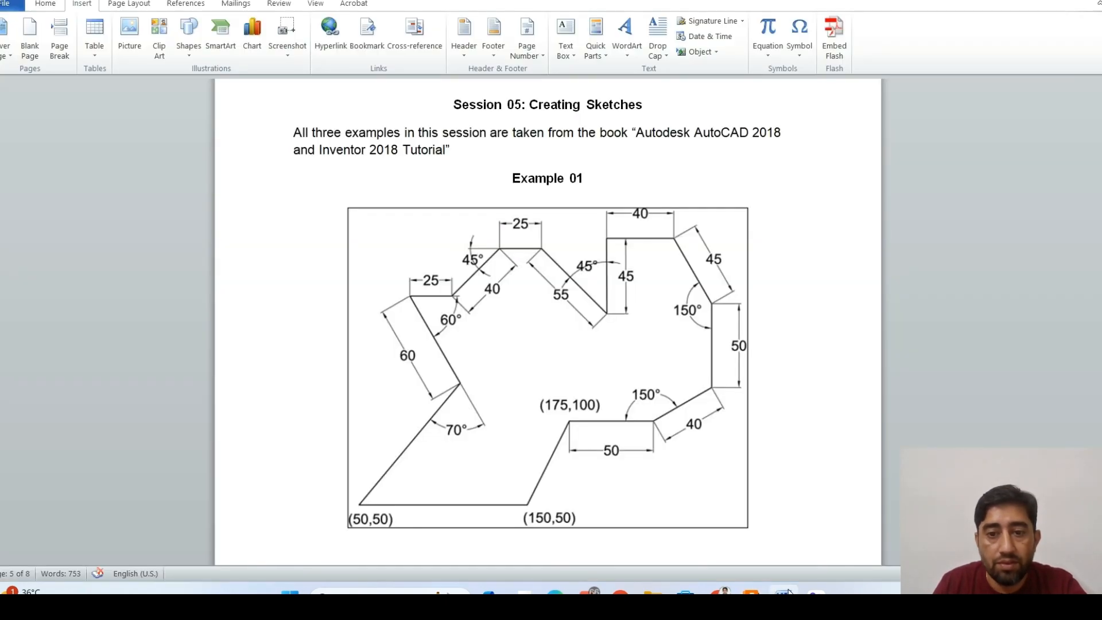
left_click(783, 591)
middle_click_drag(724, 123, 725, 212)
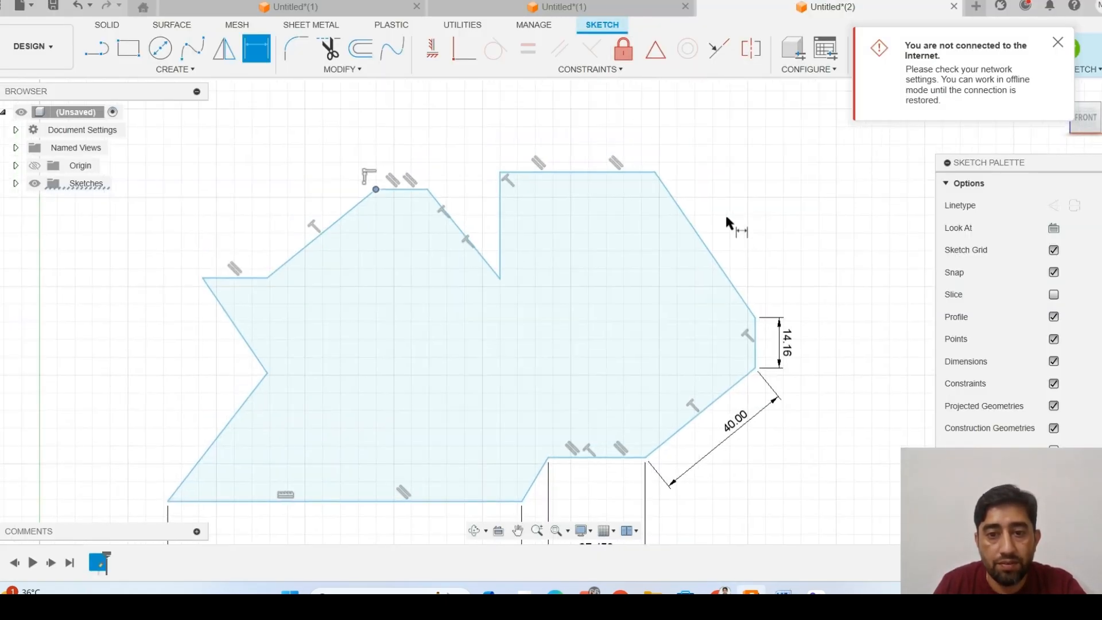
left_click(705, 235)
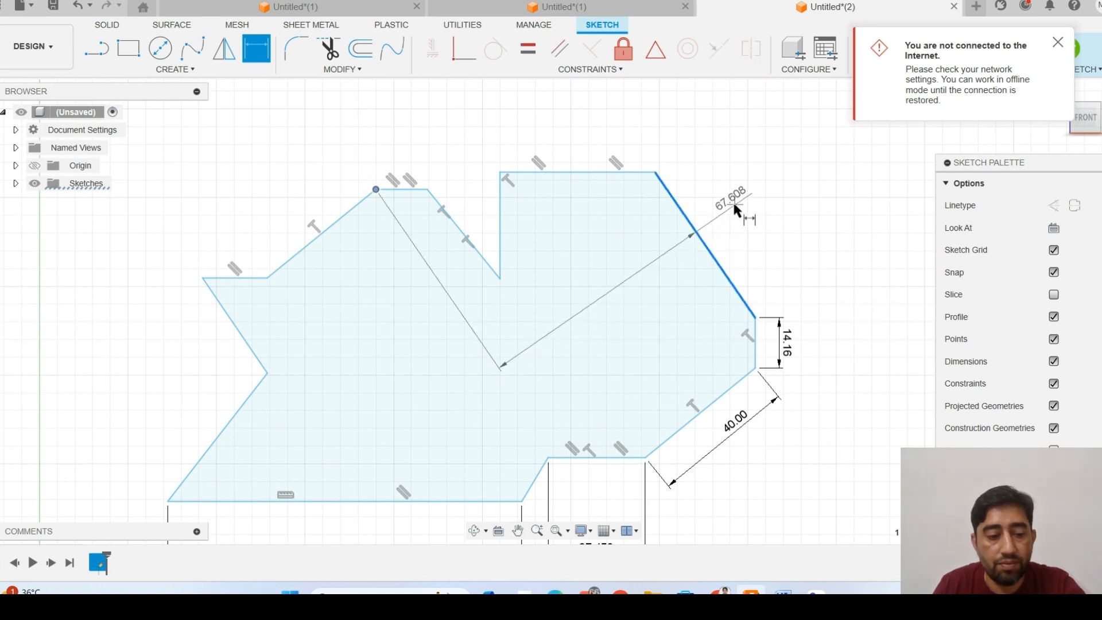
key("Escape")
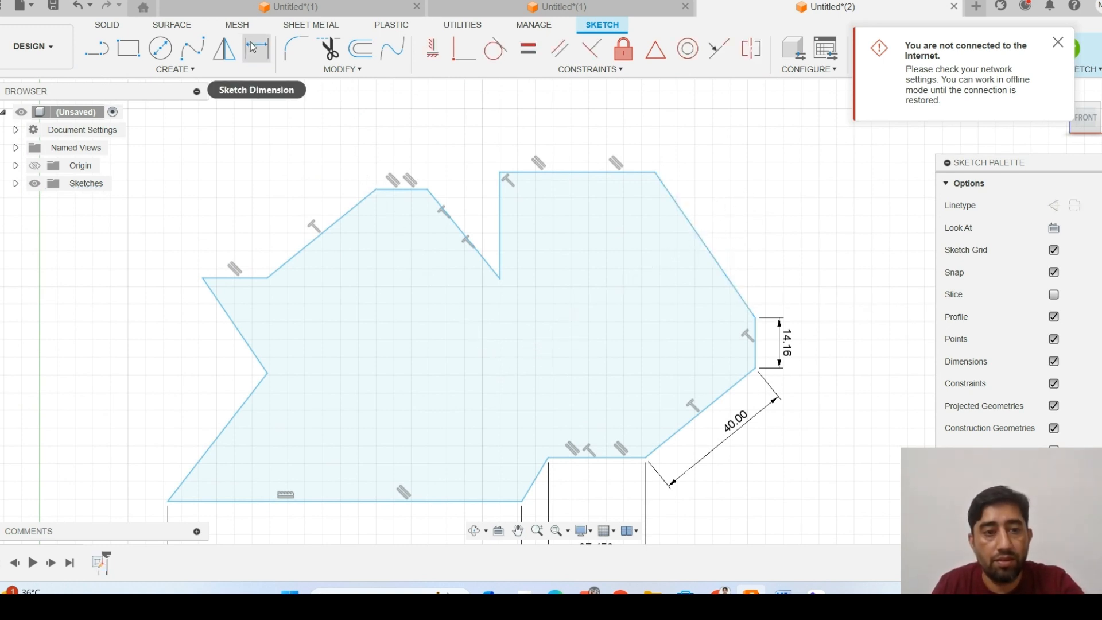
- Dimension the upper-right slanted edge and set its length to 45 mm
left_click(250, 43)
left_click(722, 231)
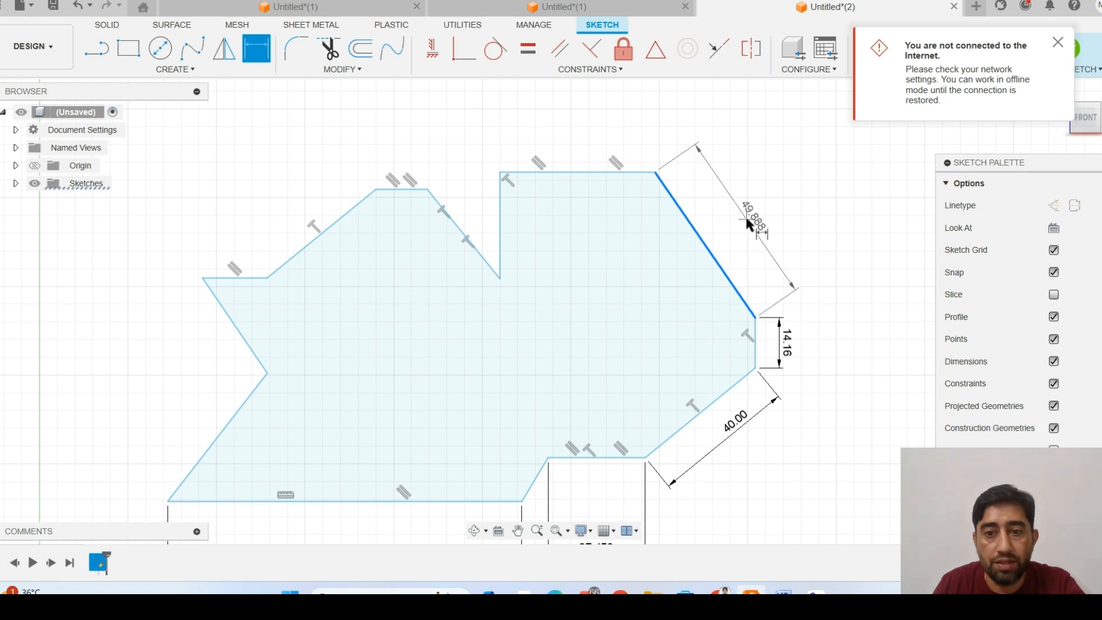
left_click(764, 218)
key("Return")
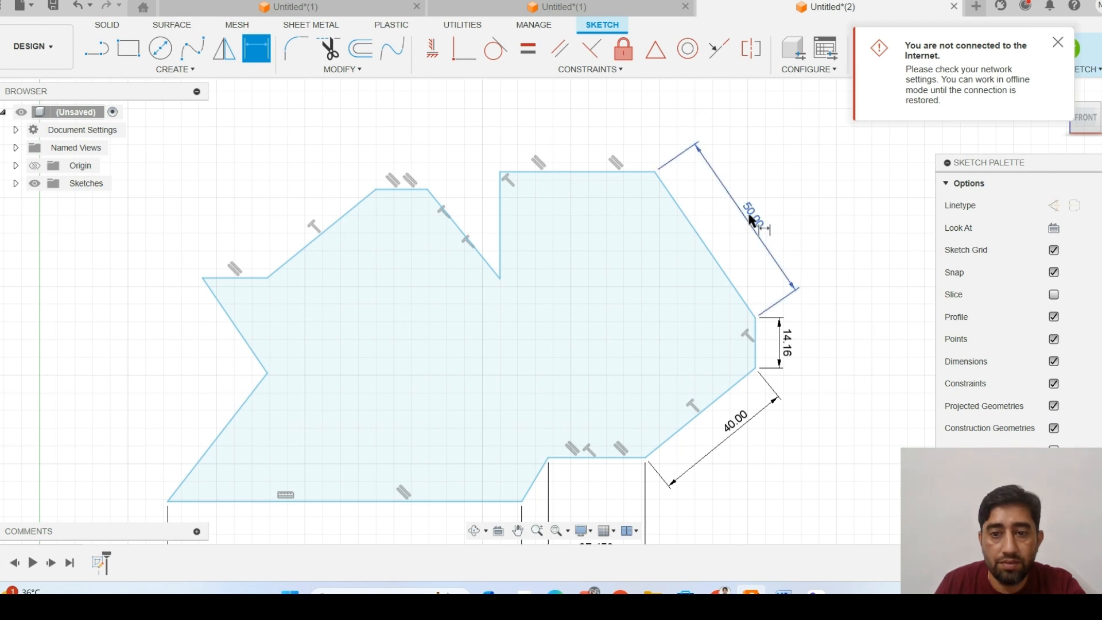
double_click(750, 220)
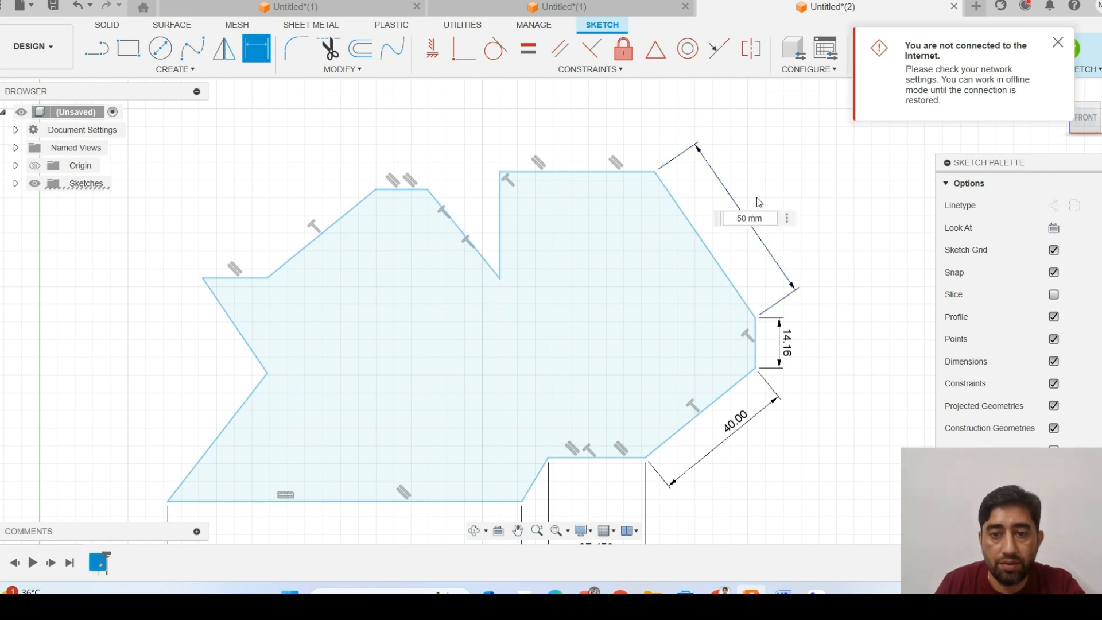
type("45")
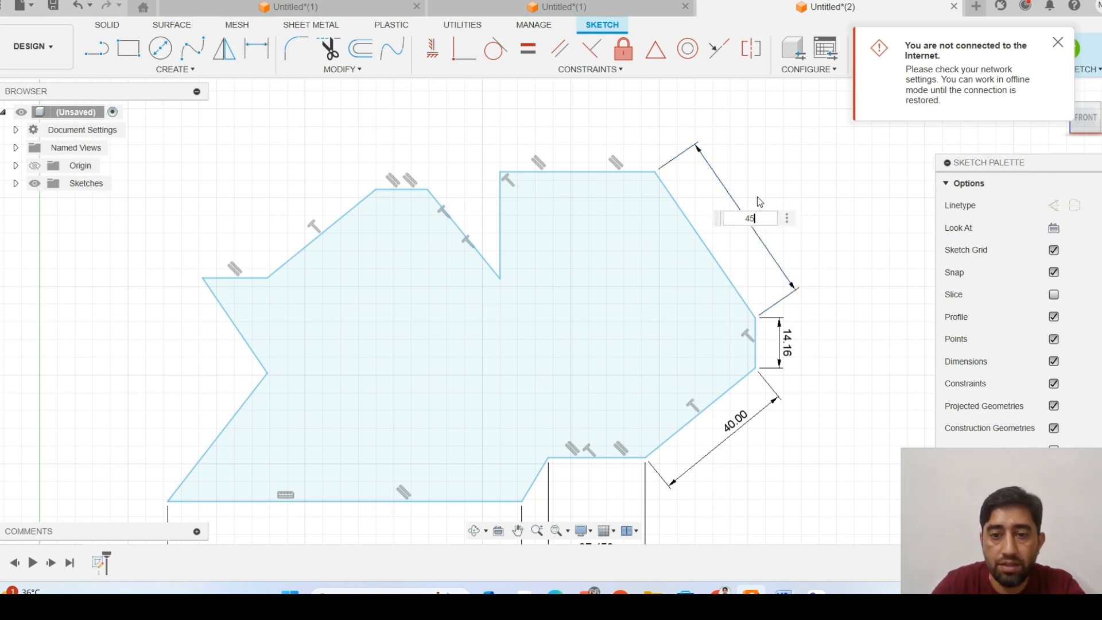
key("Return")
- Dimension the top horizontal edge right of the notch and set its length to 40 mm, following Word's reference drawing
left_click(783, 590)
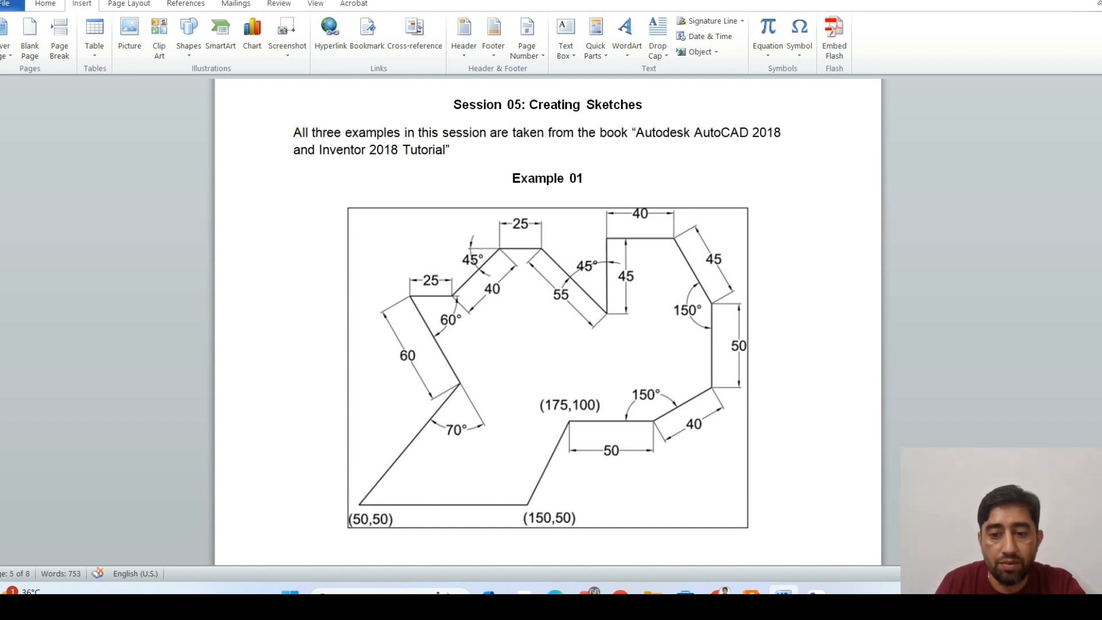
left_click(751, 591)
left_click(589, 185)
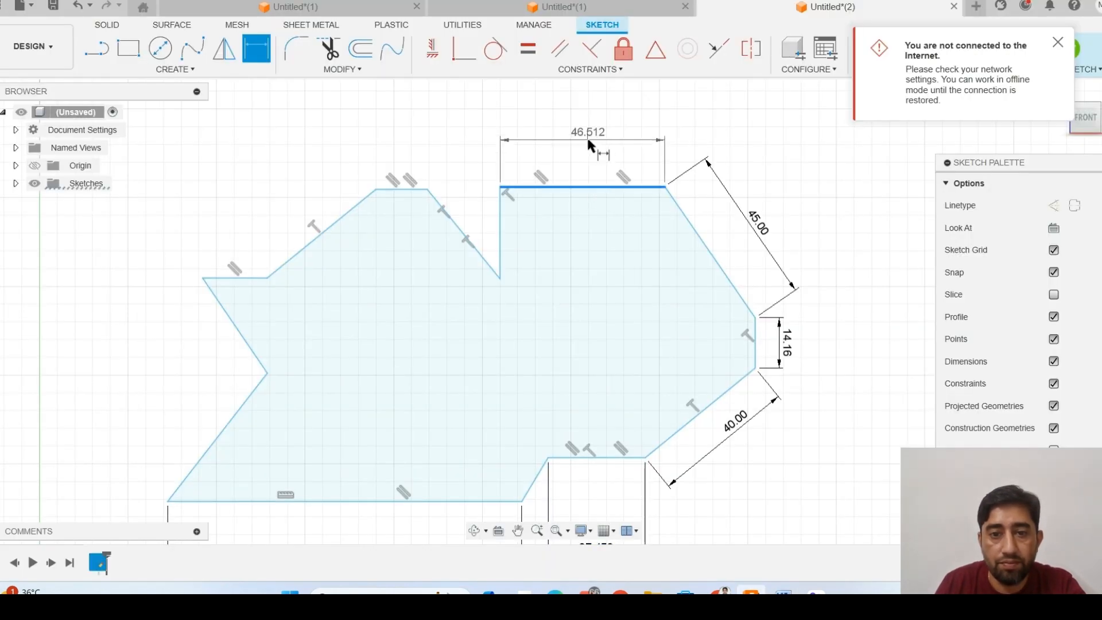
left_click(586, 135)
type("40")
key("Return")
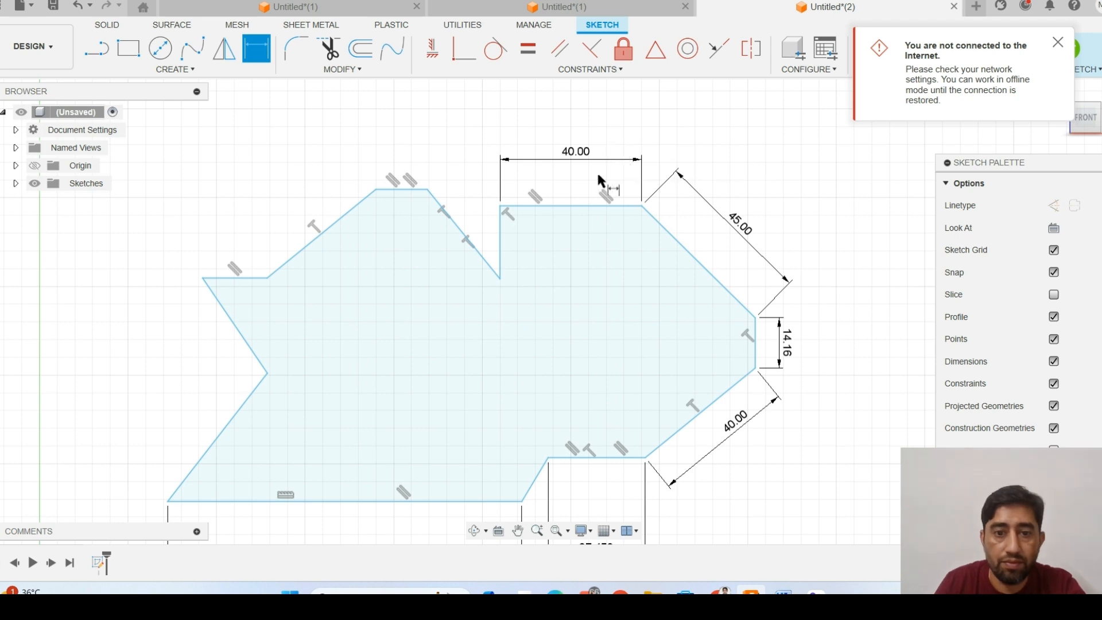
- Dimension the notch's vertical edge, try a length of 45 mm, and undo that value
left_click(501, 236)
left_click(534, 243)
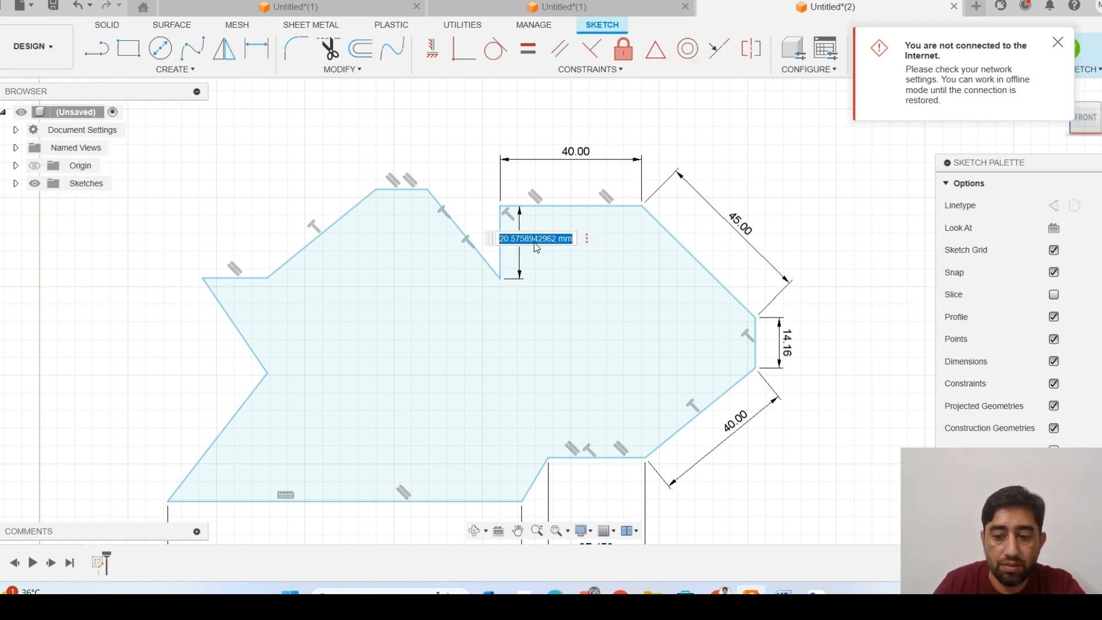
type("45")
key("Return")
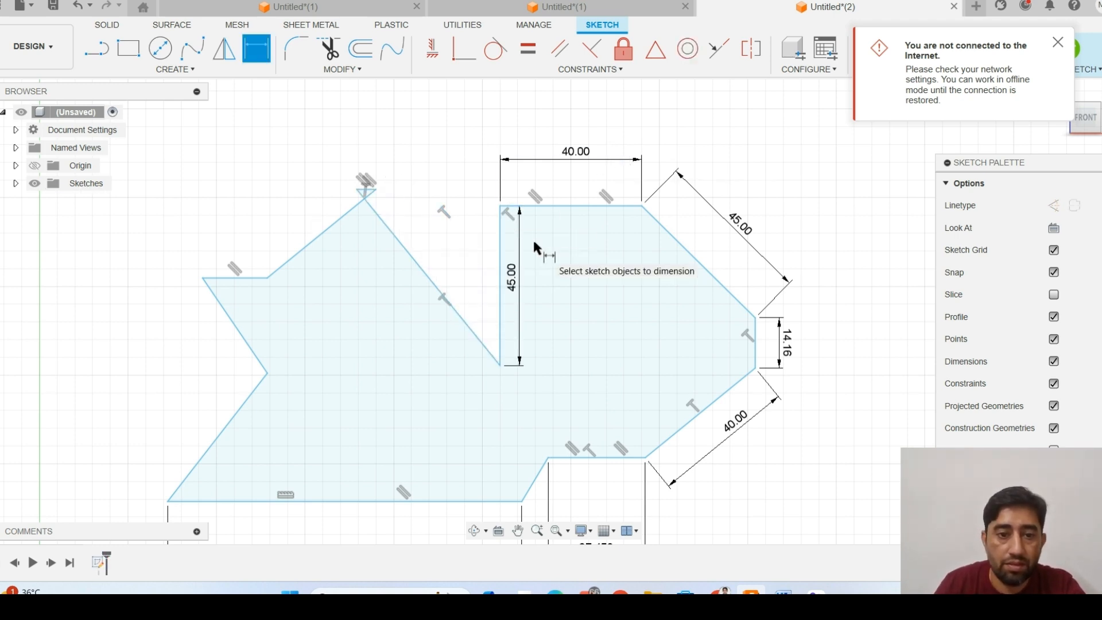
key("Escape")
key("ctrl+z")
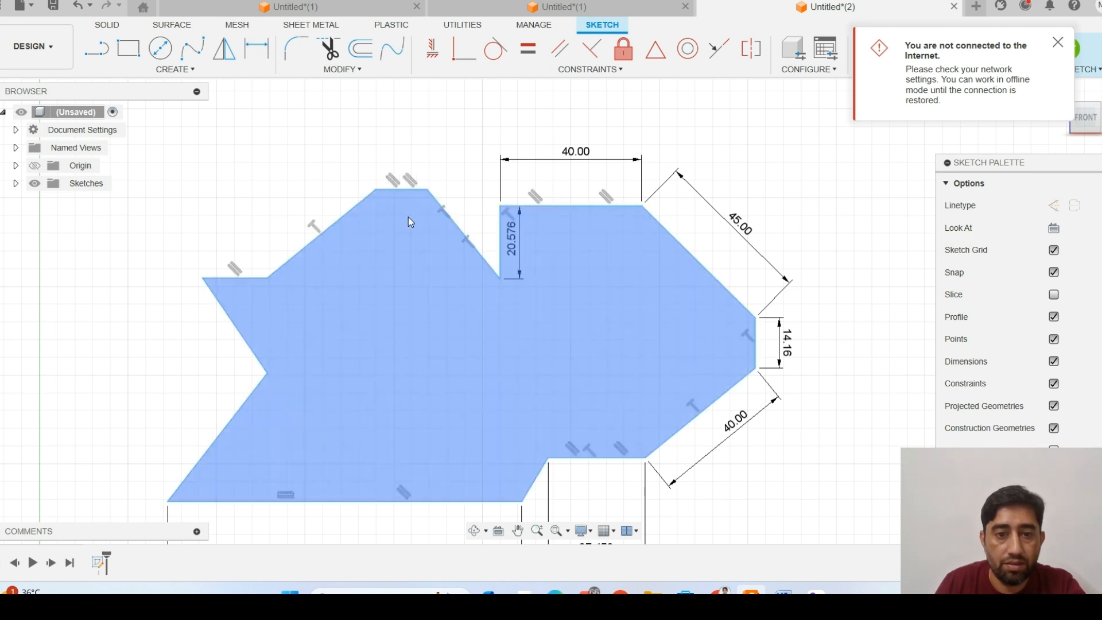
- Dimension the top horizontal edge left of the notch and set its length to 25 mm
left_click(257, 49)
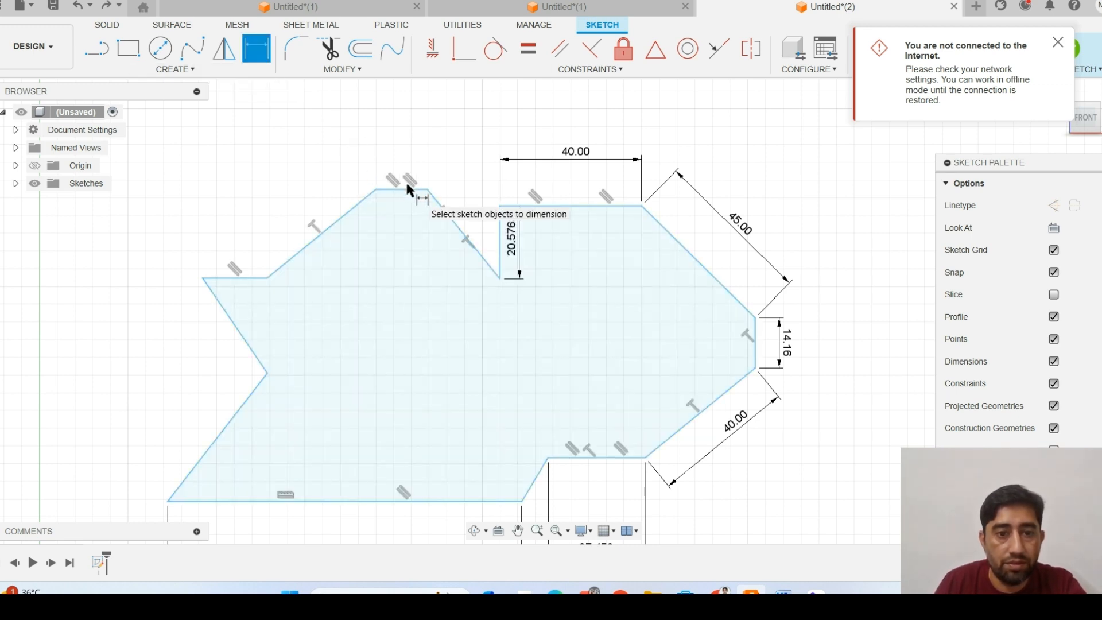
left_click(403, 169)
left_click(398, 153)
type("25")
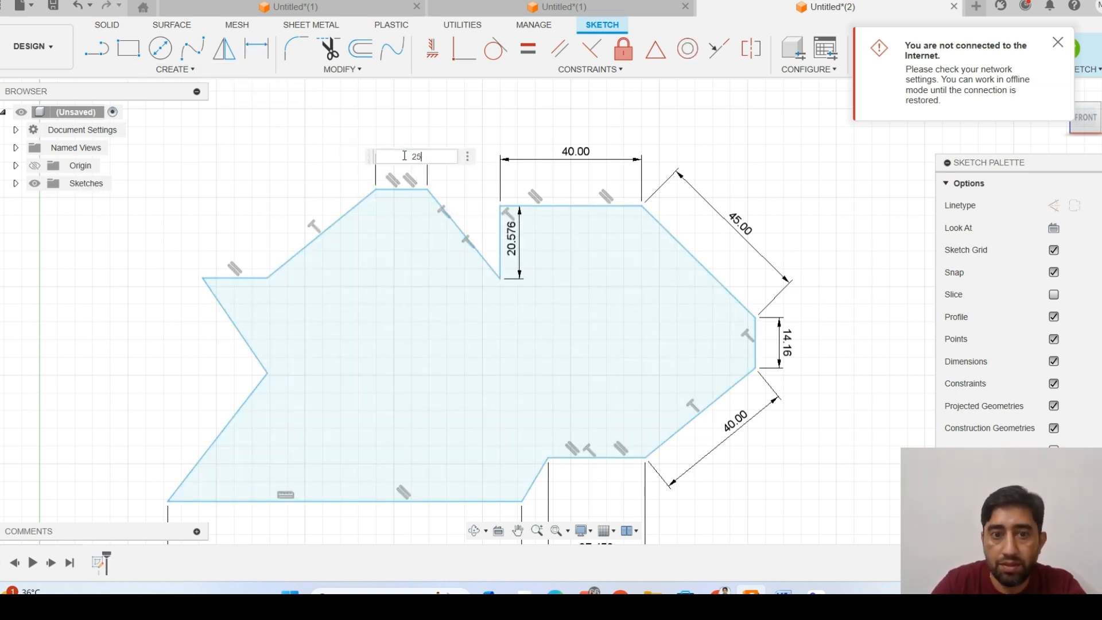
key("Return")
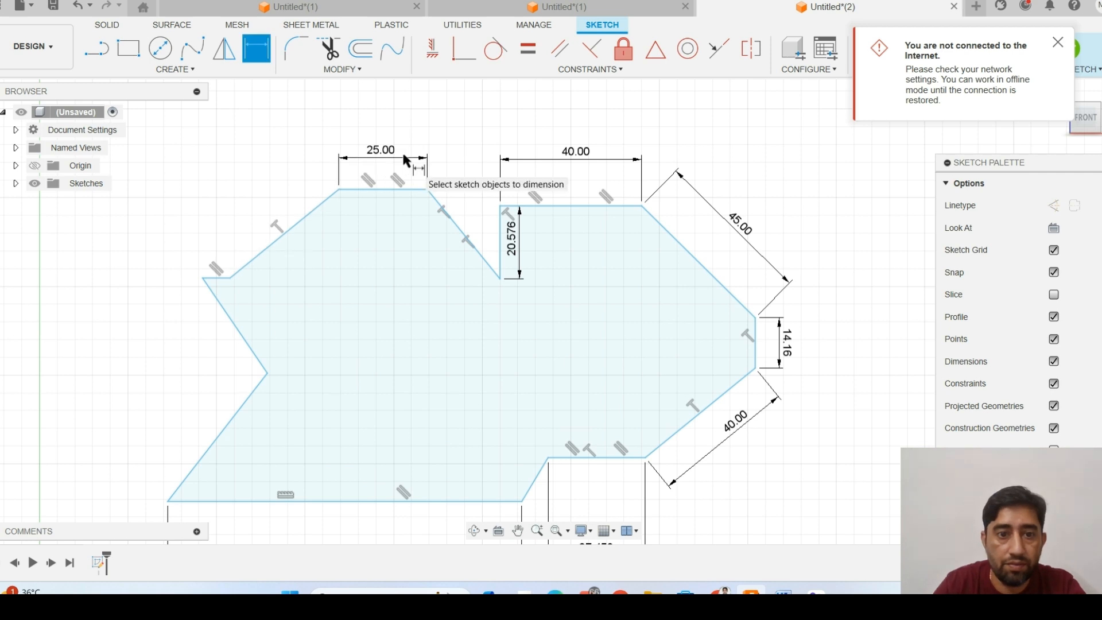
- Dimension the left ledge's horizontal edge and set its length to 25 mm
left_click(217, 279)
left_click(217, 247)
type("25")
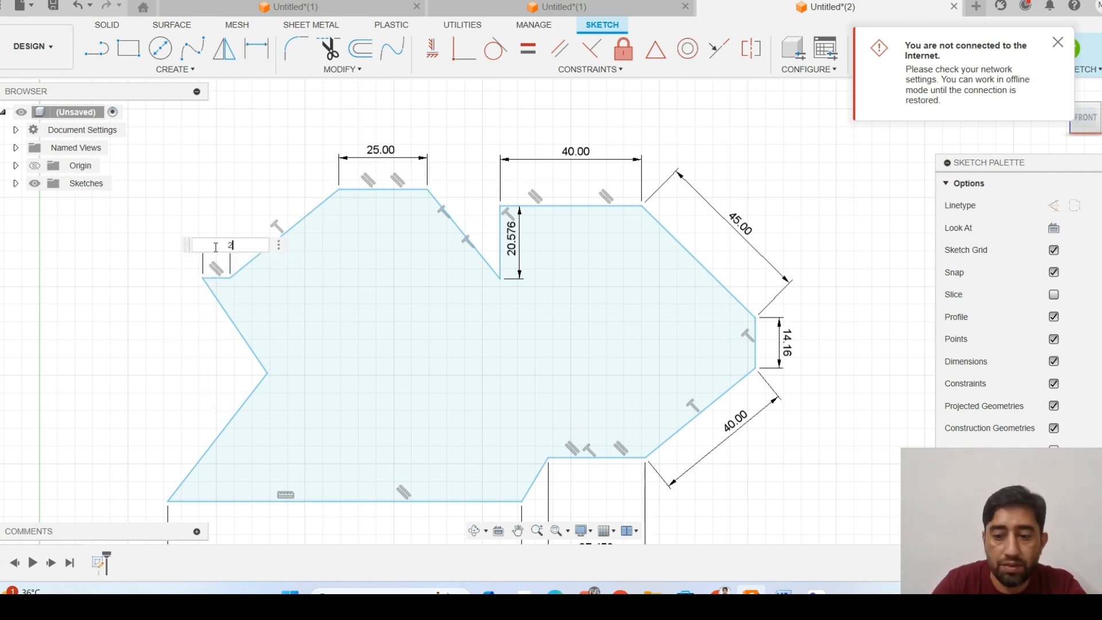
key("Return")
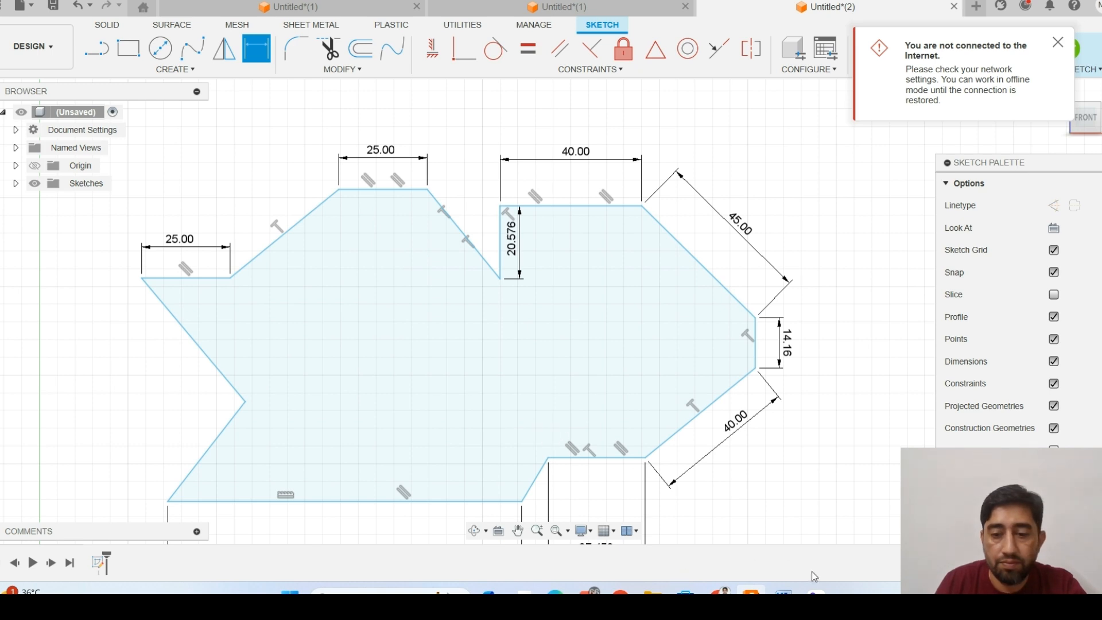
- Check Word's reference drawing, return to Fusion, and dimension the notch's slanted edge at 55 mm
left_click(815, 591)
left_click(782, 591)
mouse_move(751, 591)
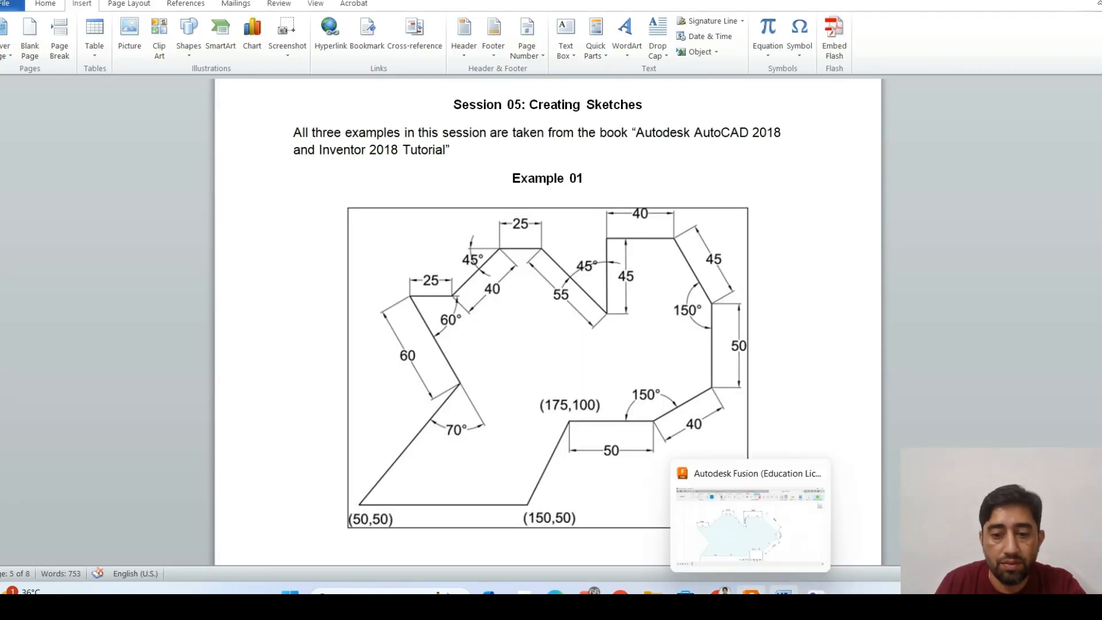
left_click(750, 591)
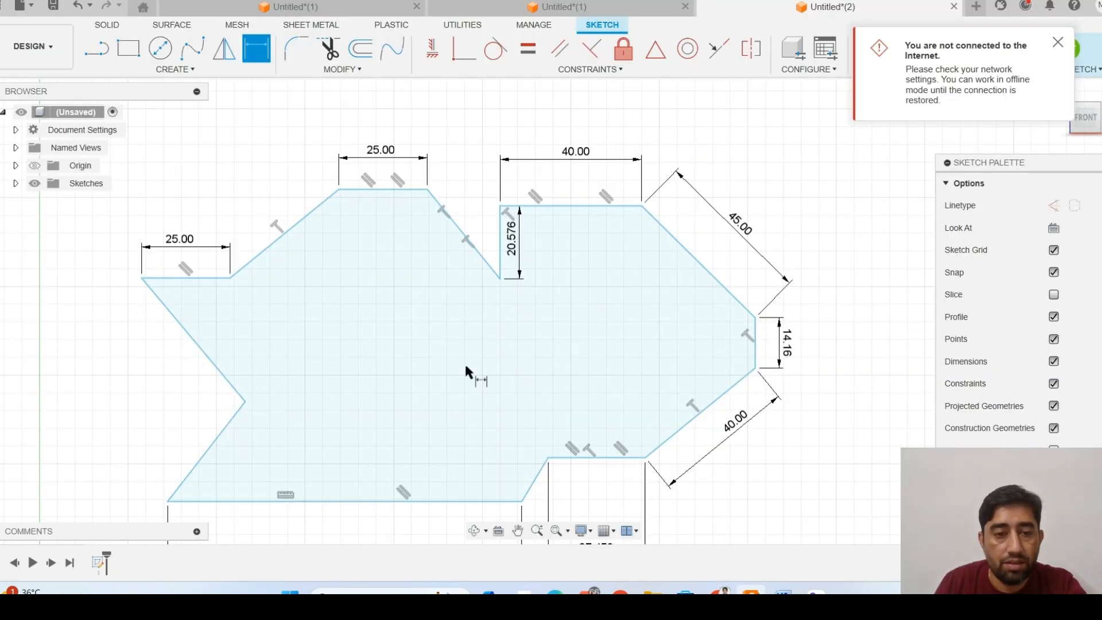
left_click(458, 227)
left_click(432, 242)
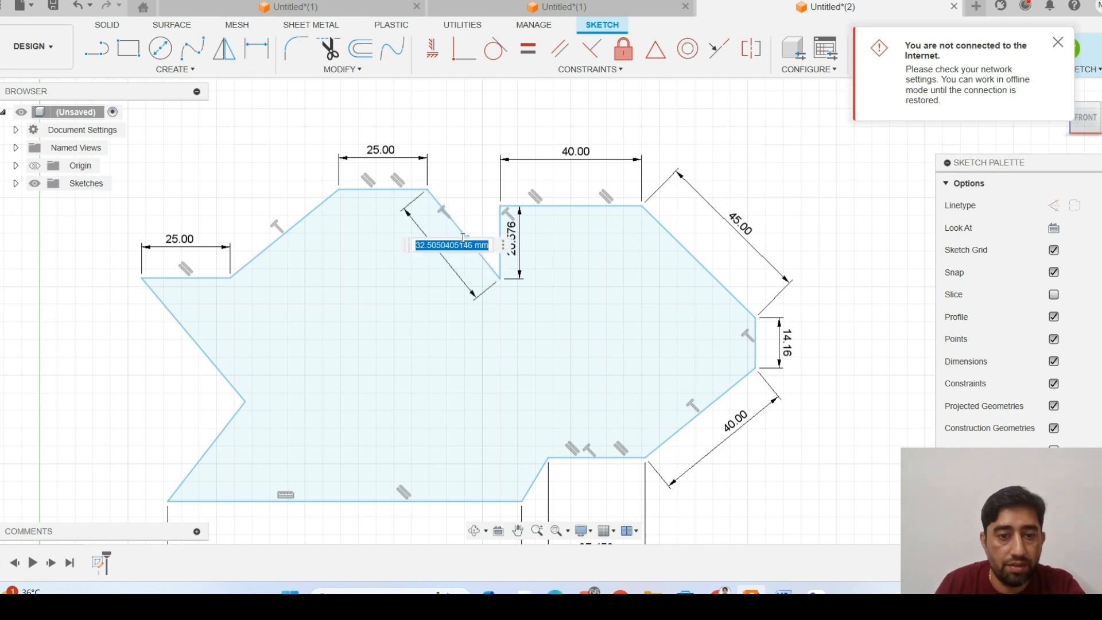
type("55")
key("Return")
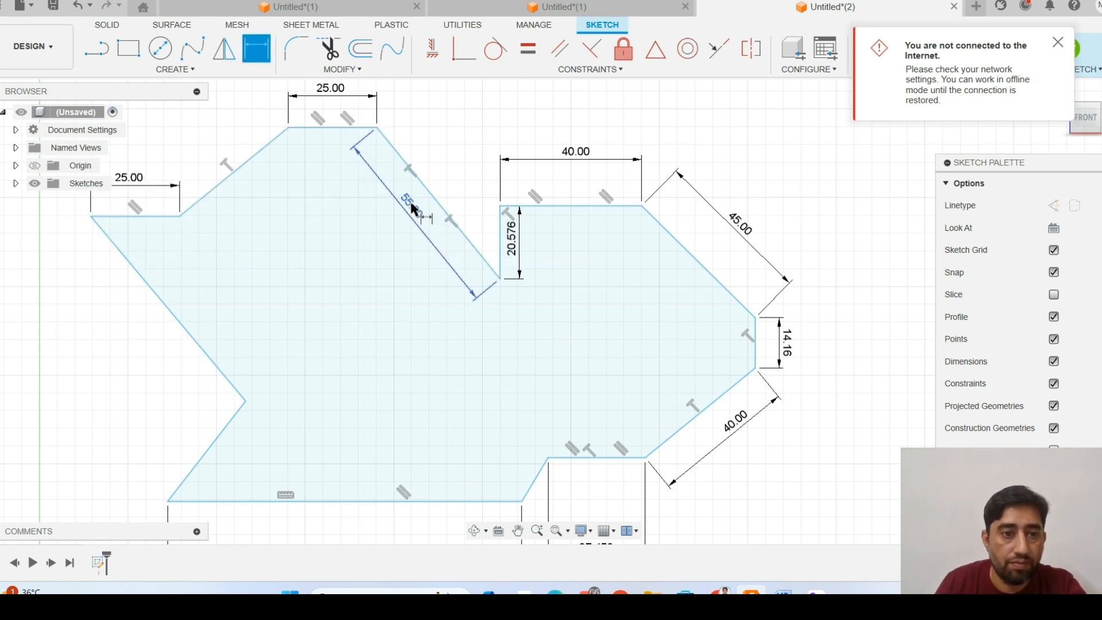
- Dimension the slanted edge below the left ledge and set its length to 60 mm, following Word's reference drawing
left_click(783, 591)
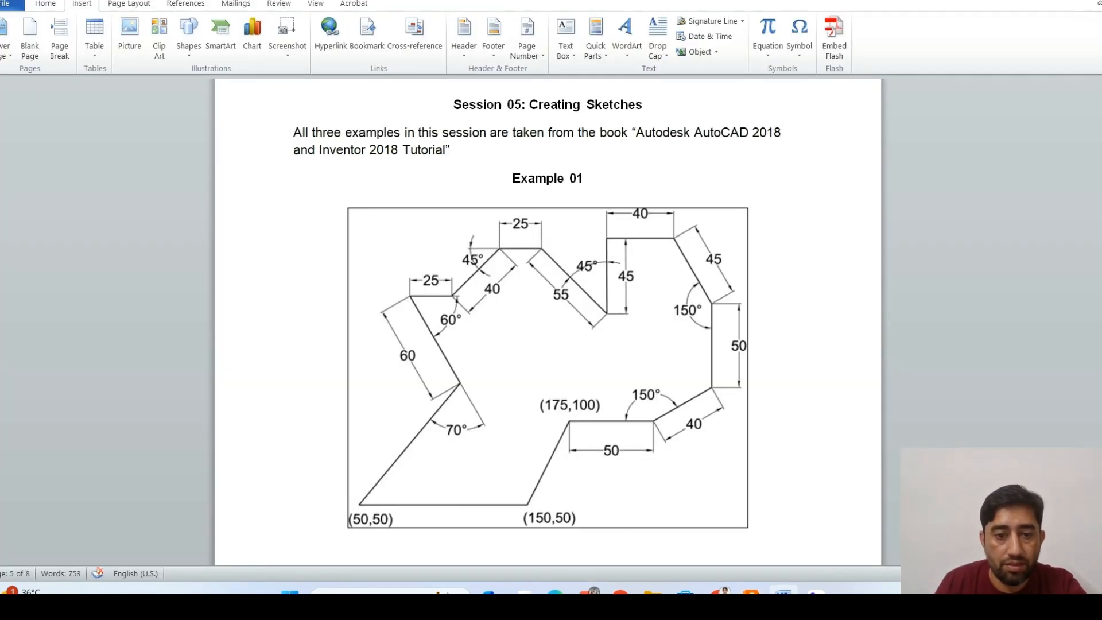
left_click(783, 591)
left_click(167, 307)
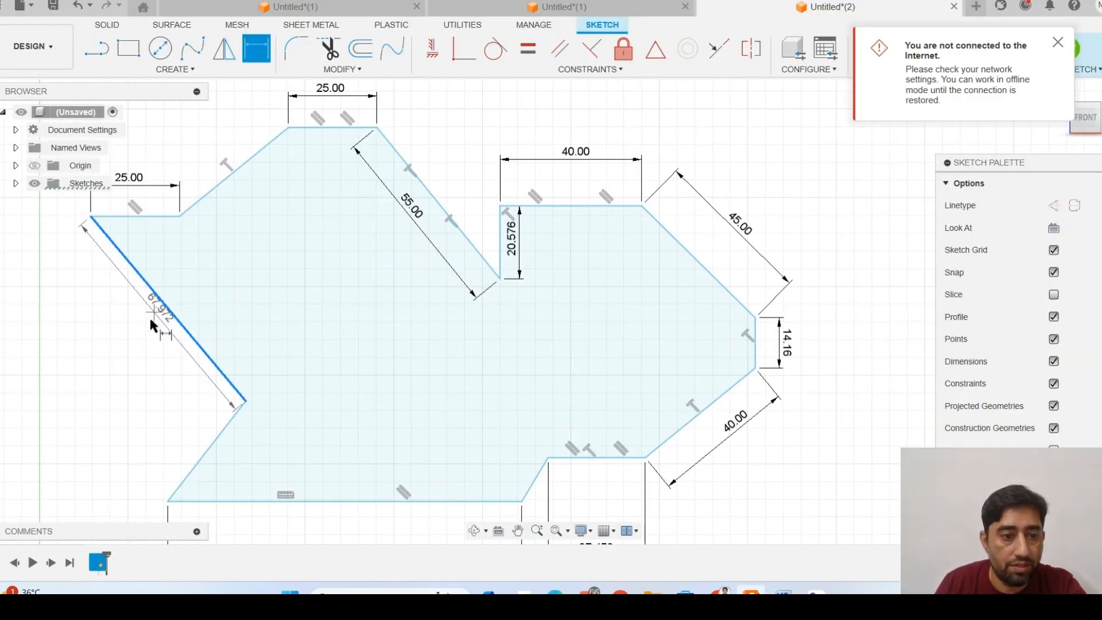
left_click(134, 332)
type("60")
key("Return")
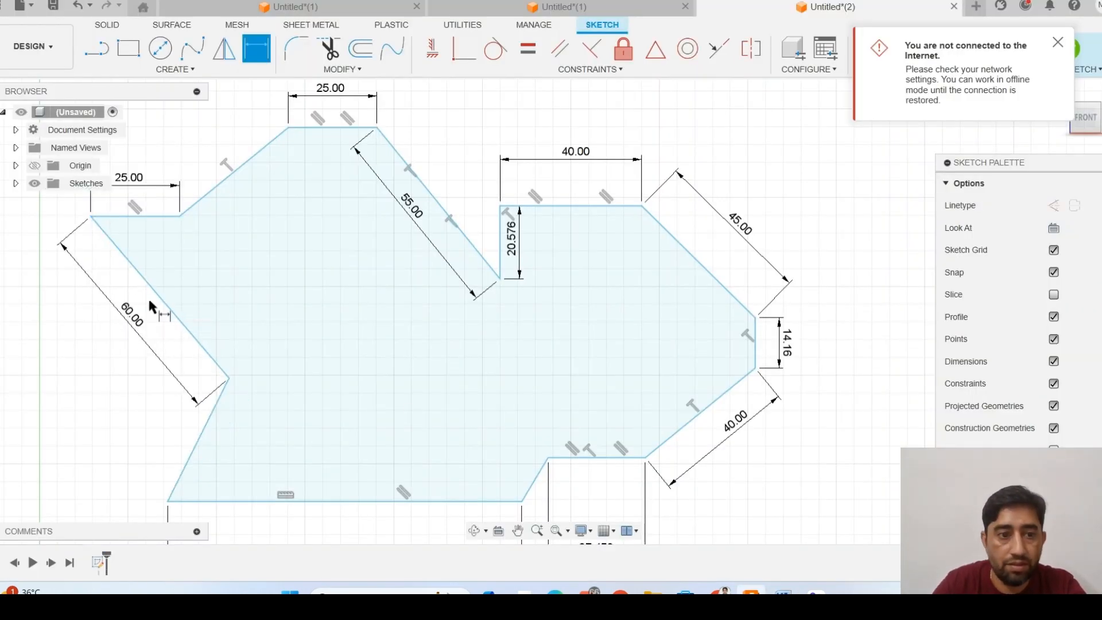
- Check Word's reference drawing and set the length of the notch's vertical edge to 45 mm
left_click(782, 592)
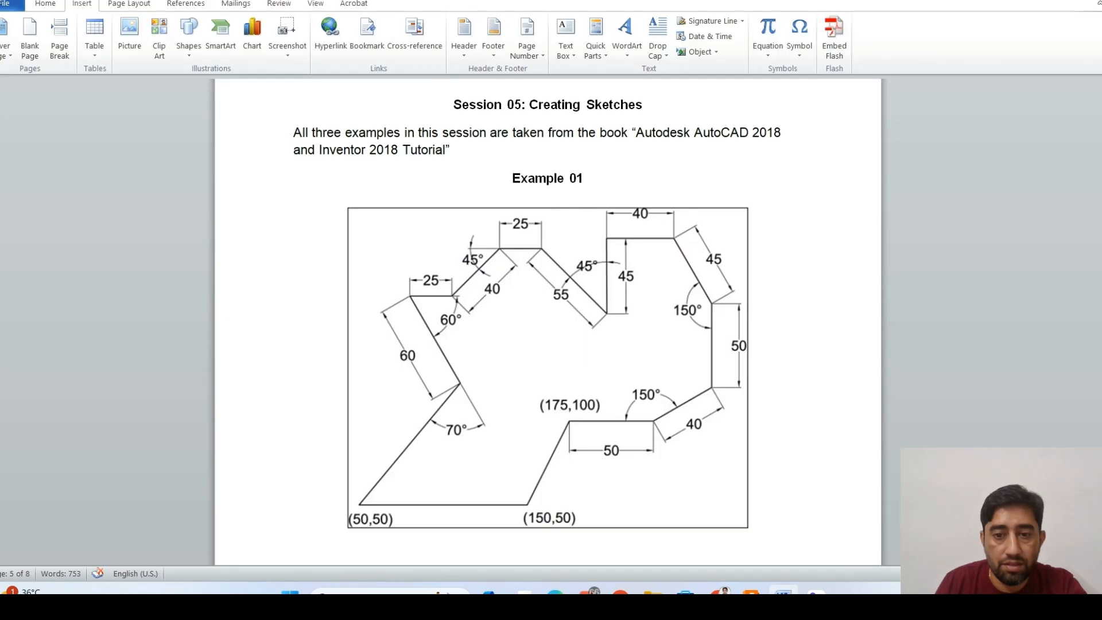
left_click(751, 592)
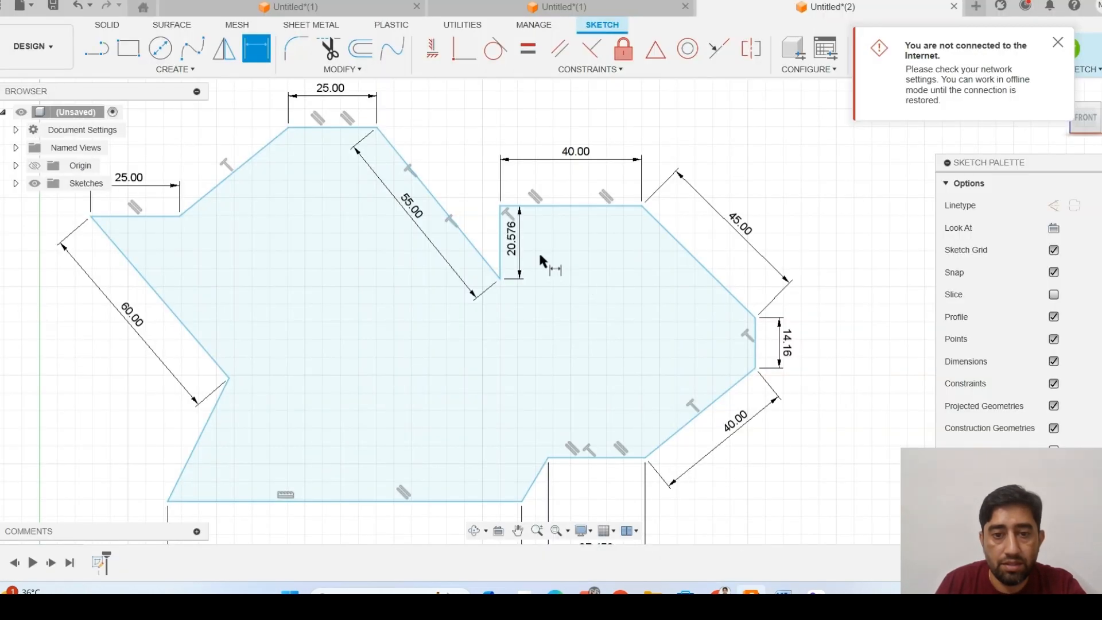
double_click(517, 243)
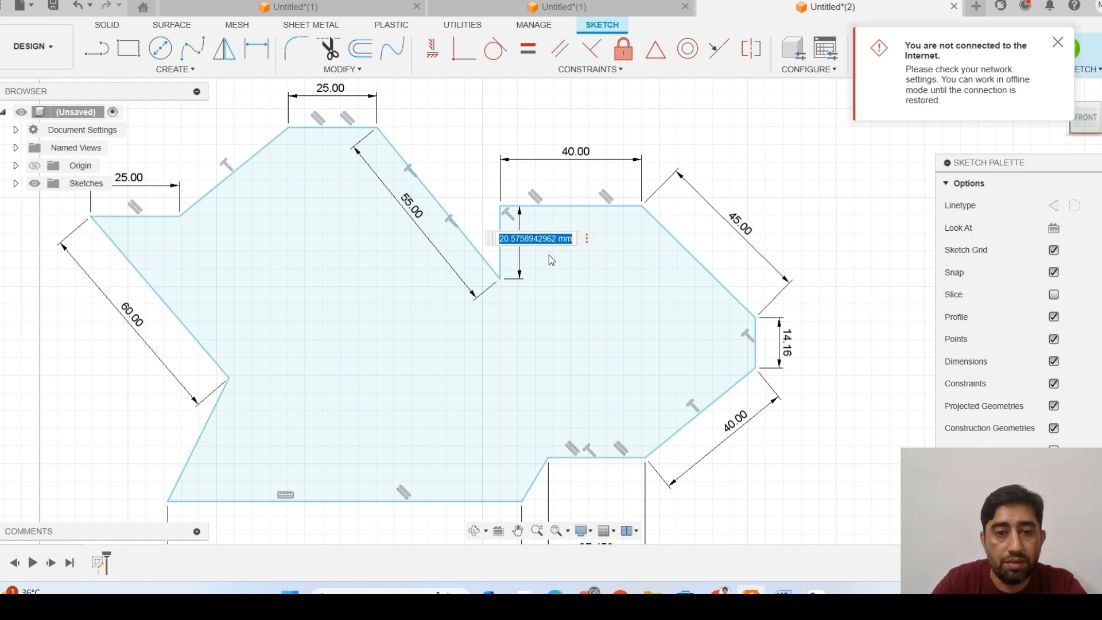
type("45")
key("Return")
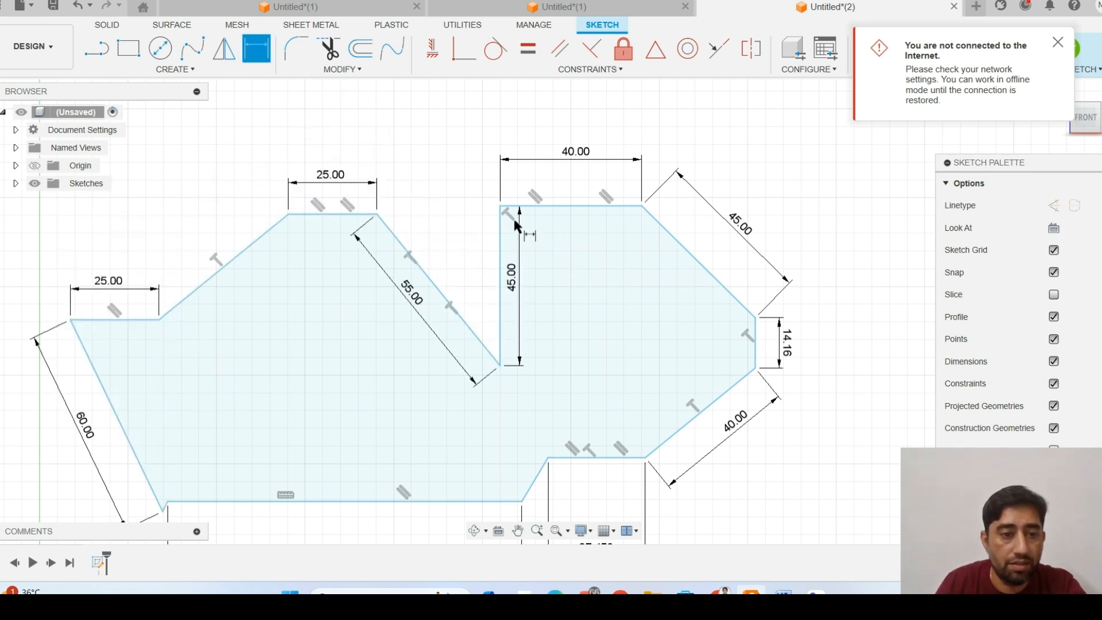
- Set the length of the right vertical edge to 50 mm
middle_click_drag(394, 411, 377, 331)
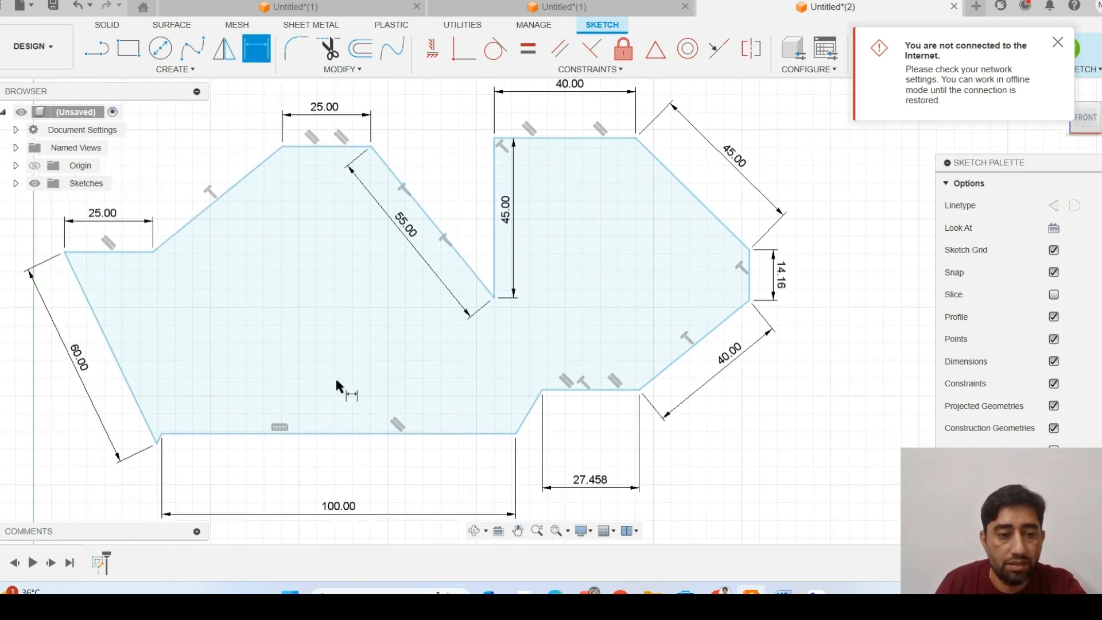
left_click(157, 442)
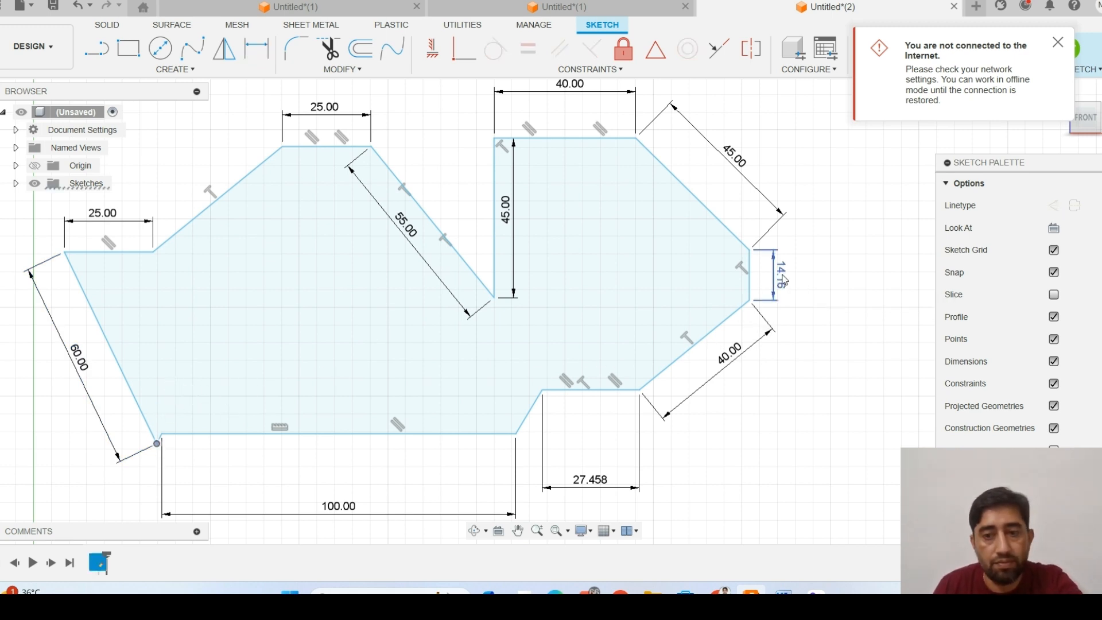
double_click(789, 275)
left_click(783, 591)
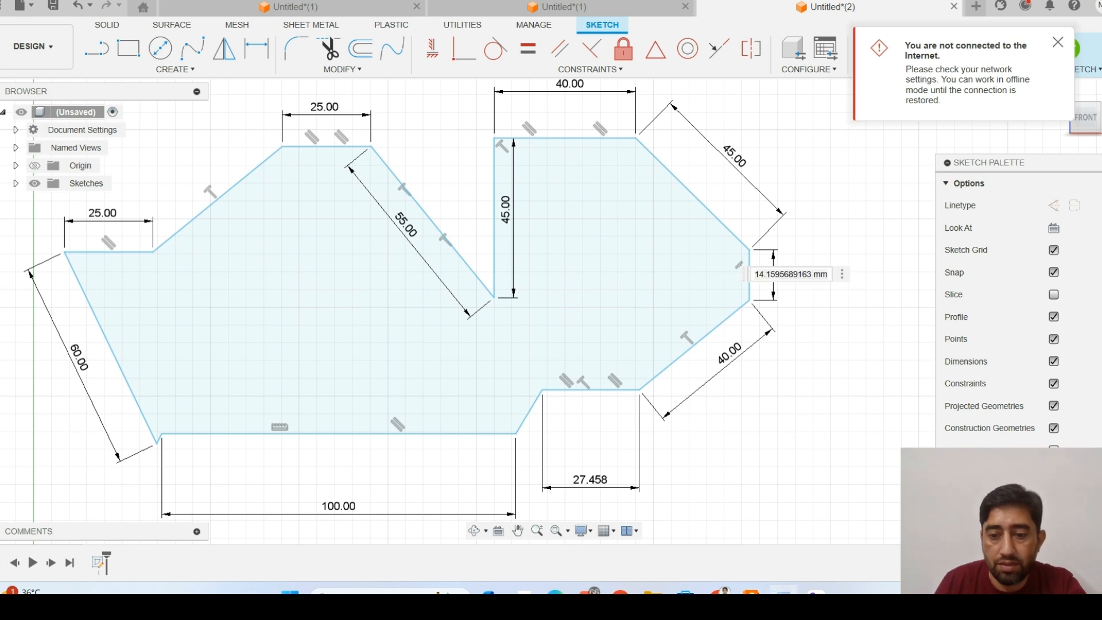
left_click(782, 591)
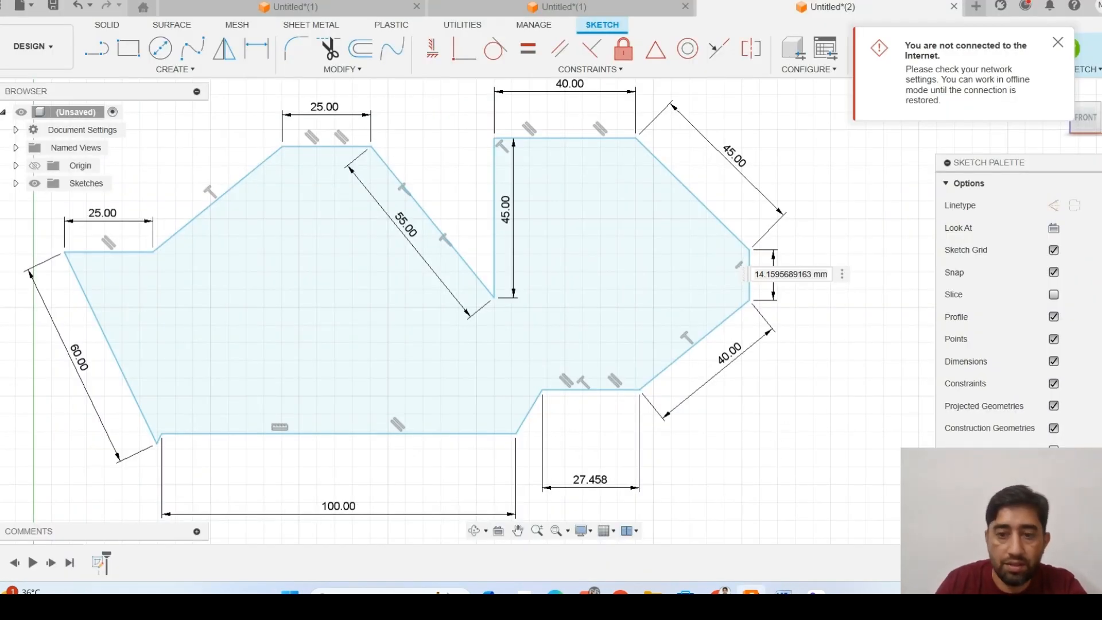
double_click(800, 267)
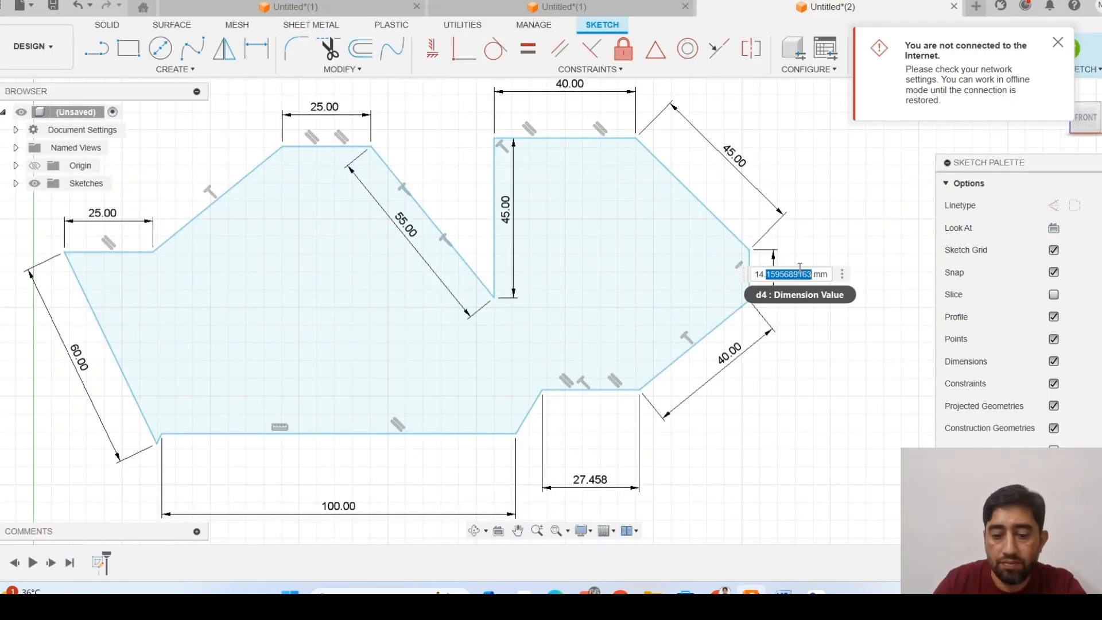
type("50")
key("Return")
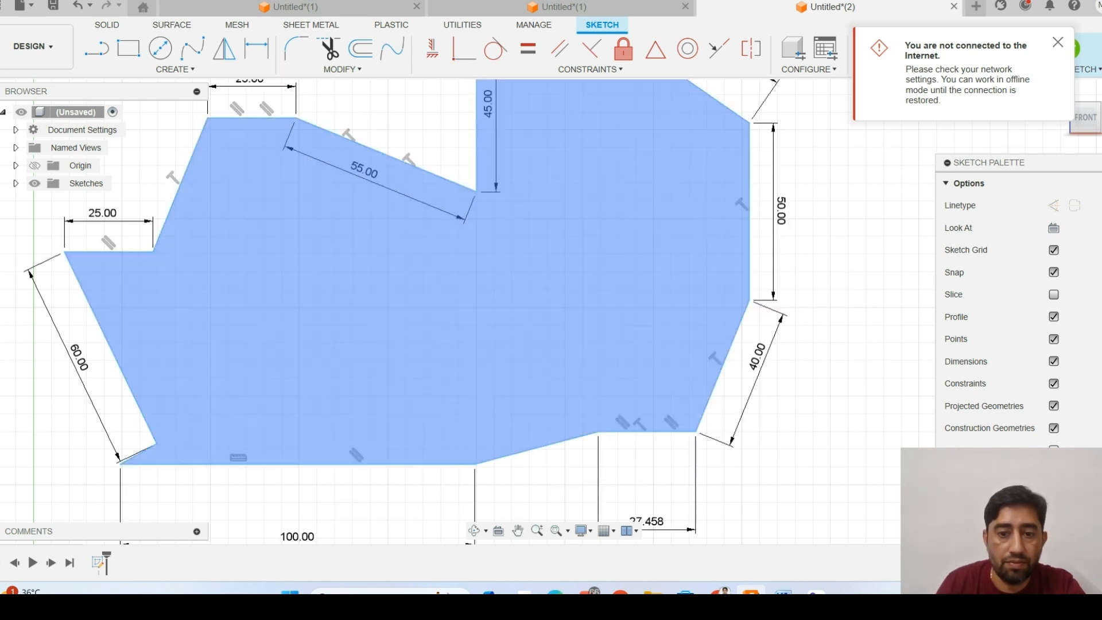
- Reposition the left inward corner freehand, raising it above the bottom edge to reopen the left recess
scroll(497, 431, "down", 1)
scroll(500, 424, "down", 2)
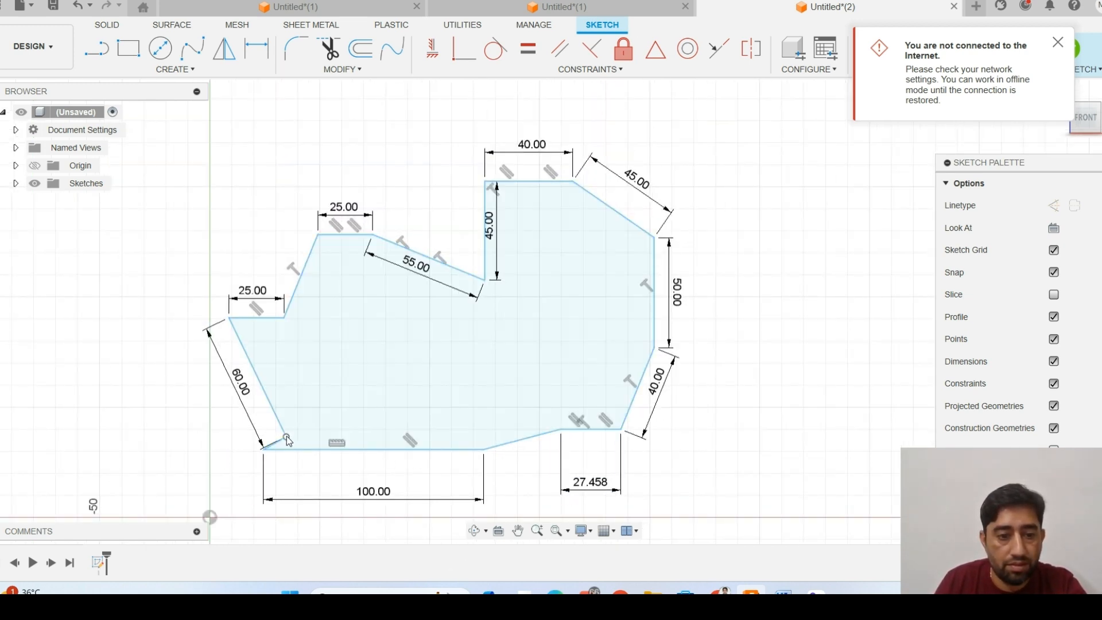
mouse_move(286, 436)
left_mouse_down()
mouse_move(281, 384)
mouse_move(316, 375)
left_mouse_up()
- Consult Word's reference drawing and set the angle between the notch's slanted and vertical edges to 45°
left_click(784, 591)
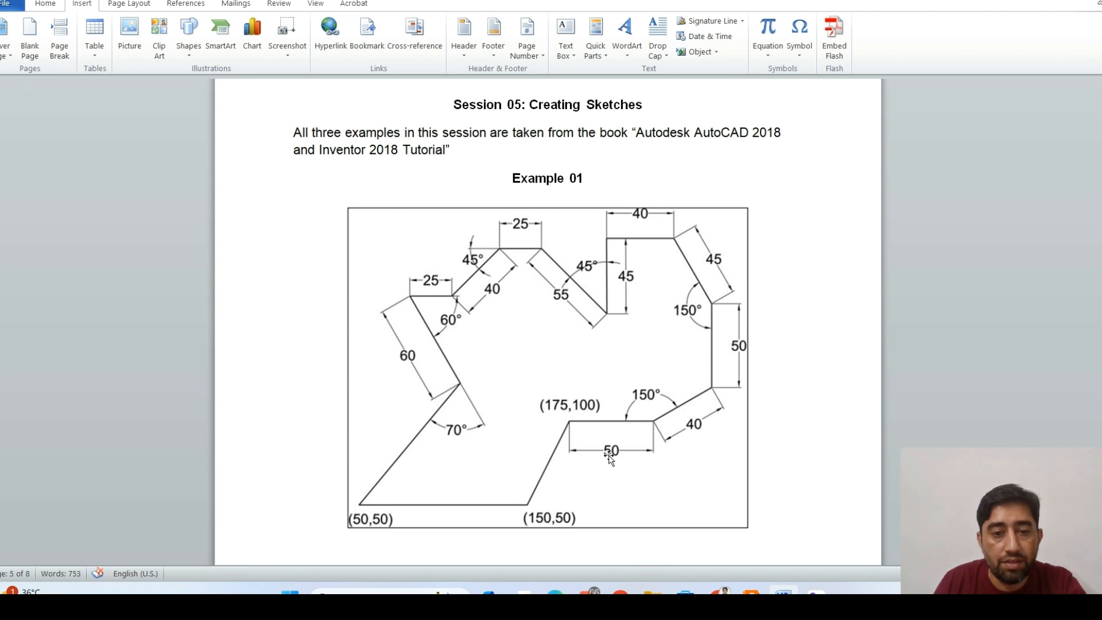
left_click(777, 591)
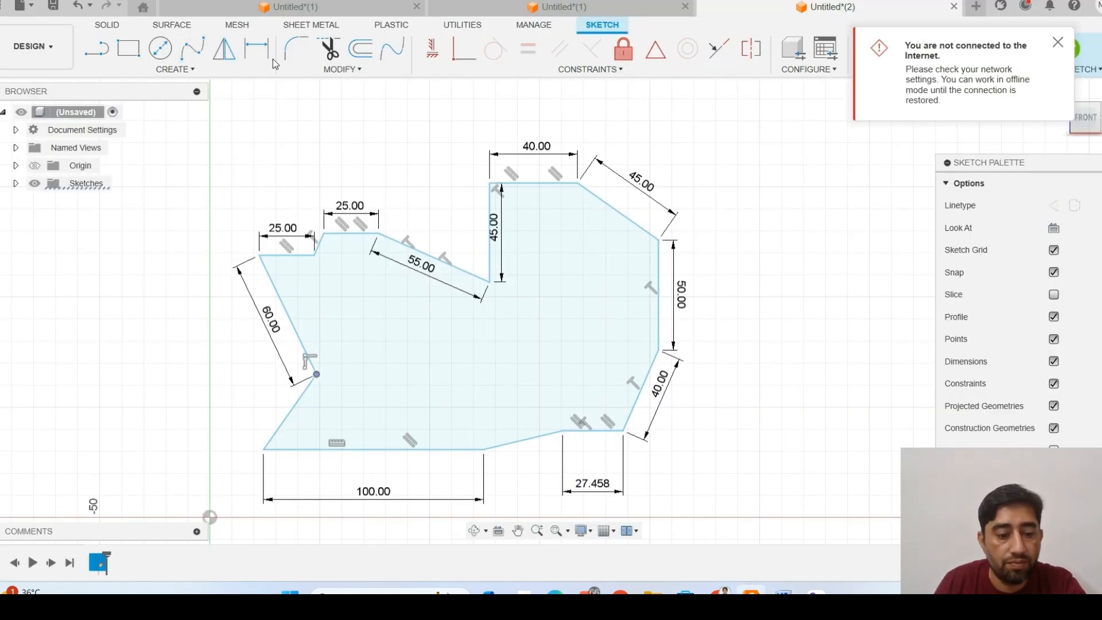
left_click(257, 50)
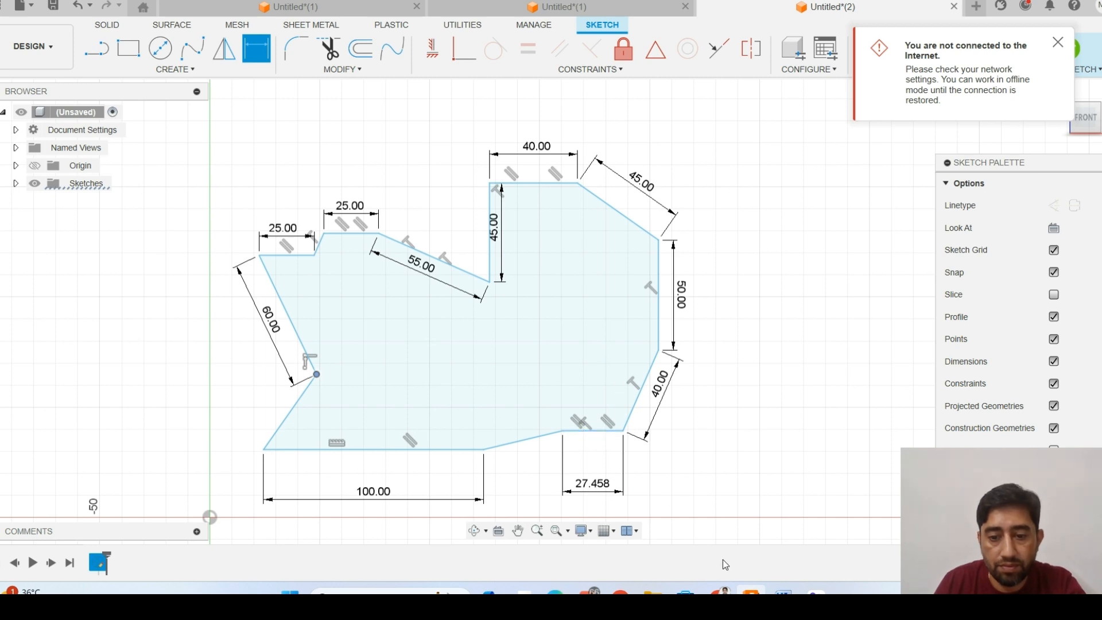
key("alt+Tab")
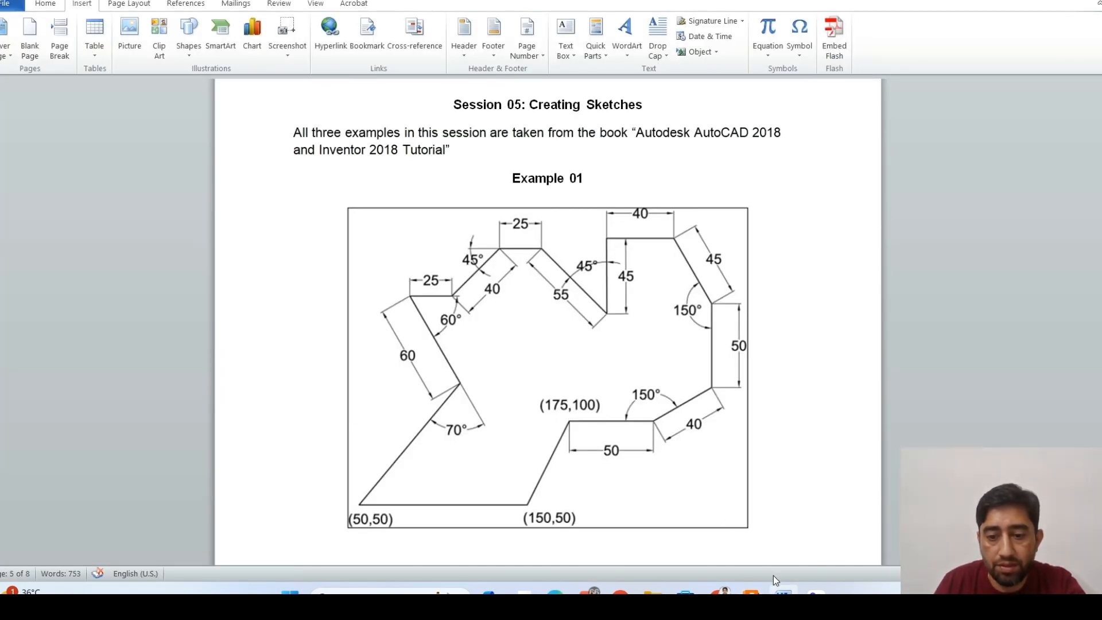
left_click(782, 590)
left_click(485, 257)
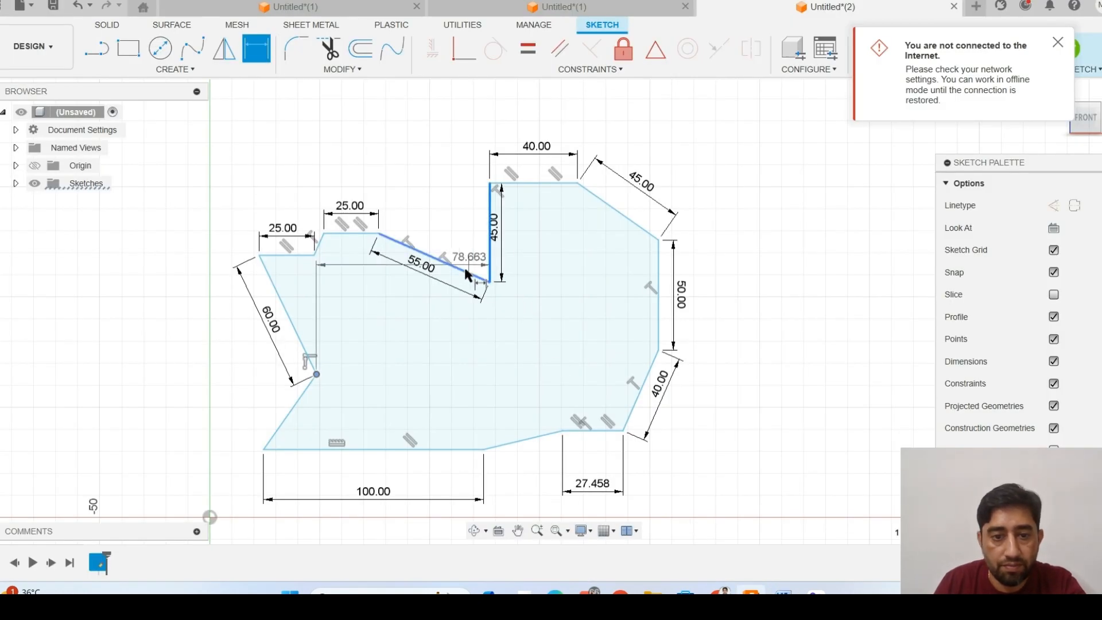
left_click(463, 268)
left_click(471, 239)
type("45")
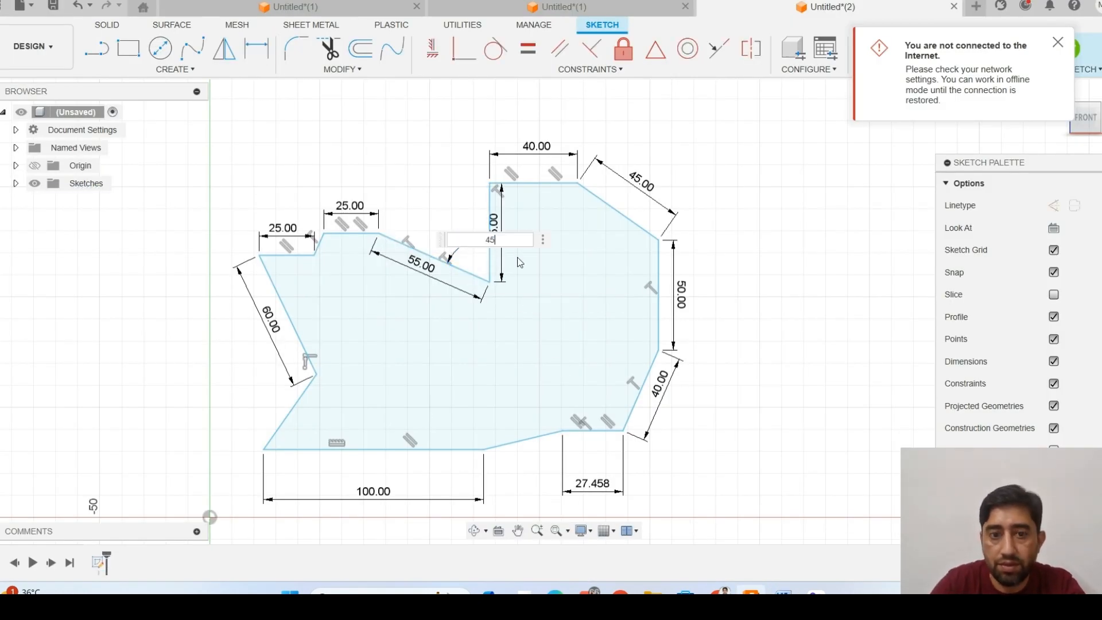
key("Return")
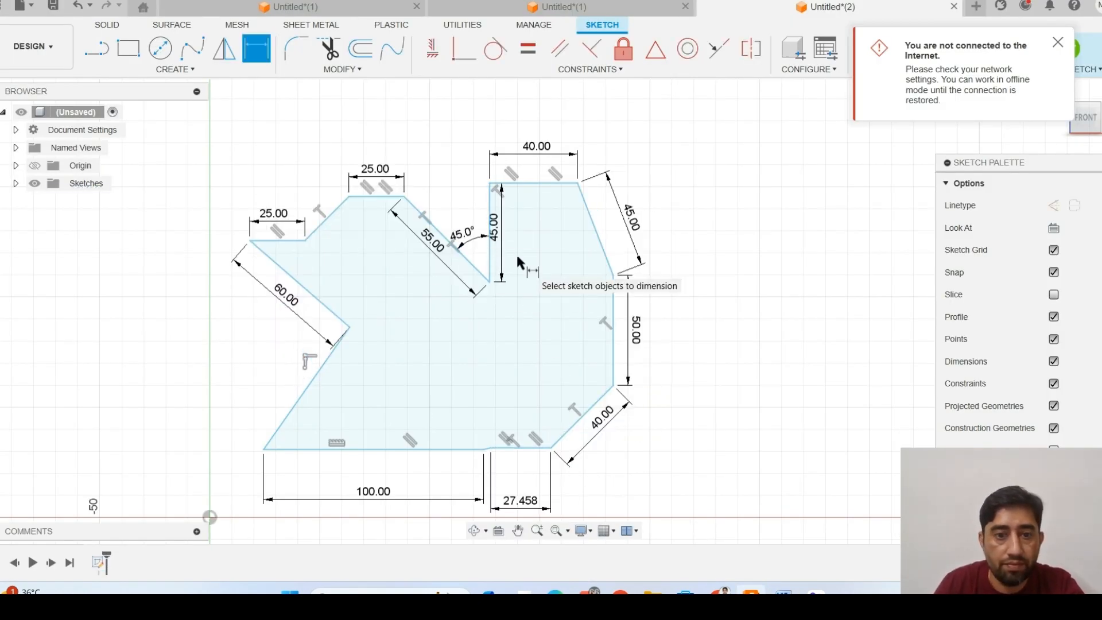
- Dimension the interior angle between the upper-right slanted edge and the right vertical edge at 150°
left_click(595, 232)
left_click(613, 333)
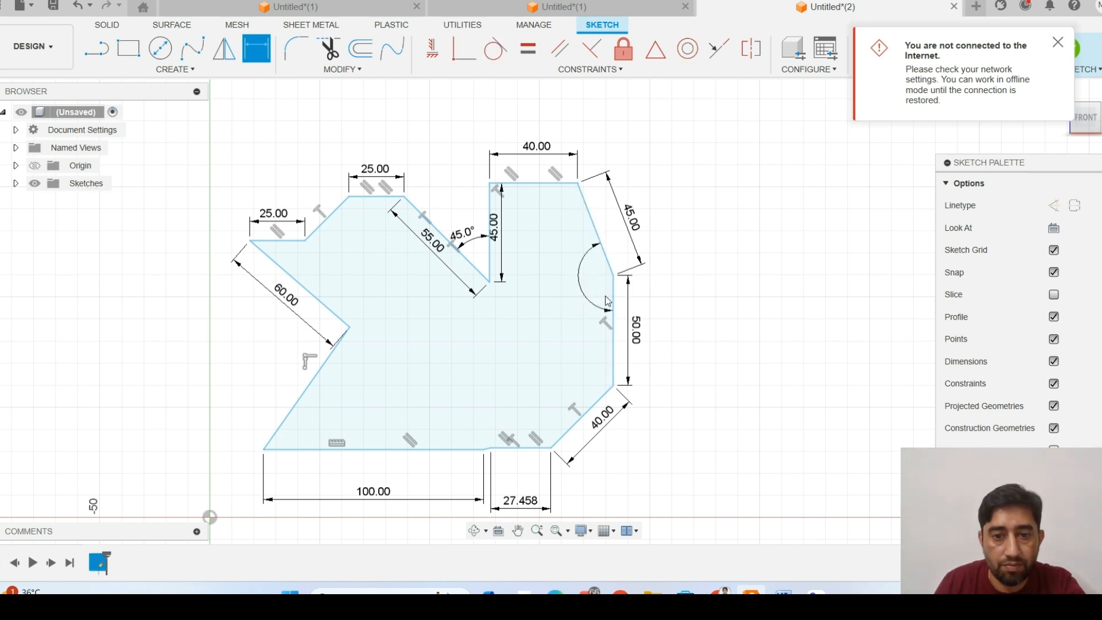
left_click(580, 276)
type("150")
key("Return")
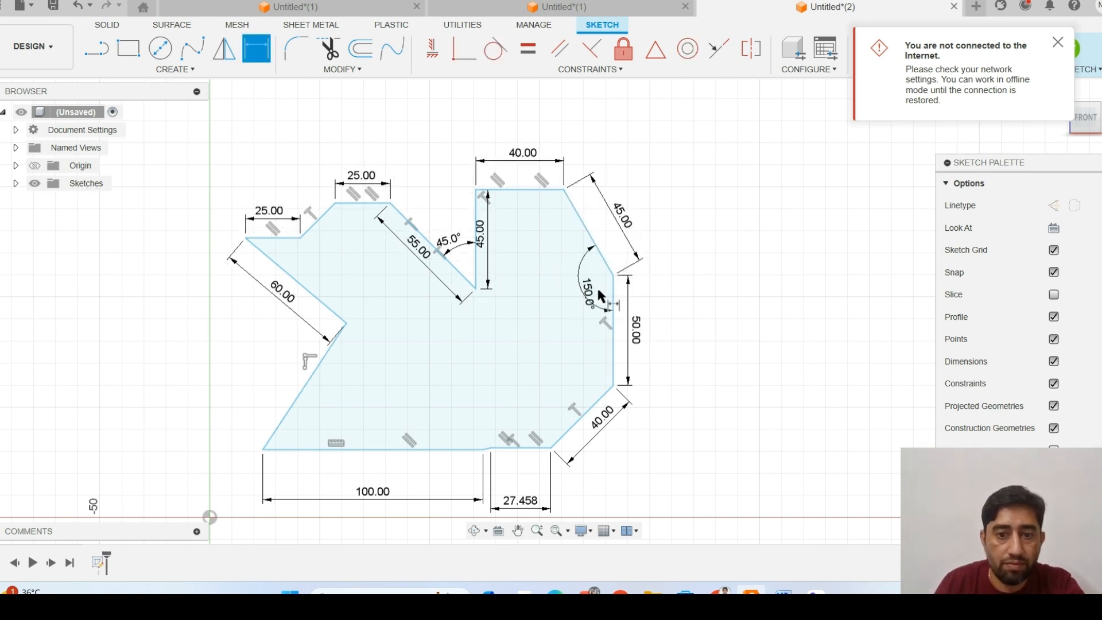
- Try to dimension the interior angle between the lower-right slanted edge and the short horizontal bottom edge
left_click(576, 425)
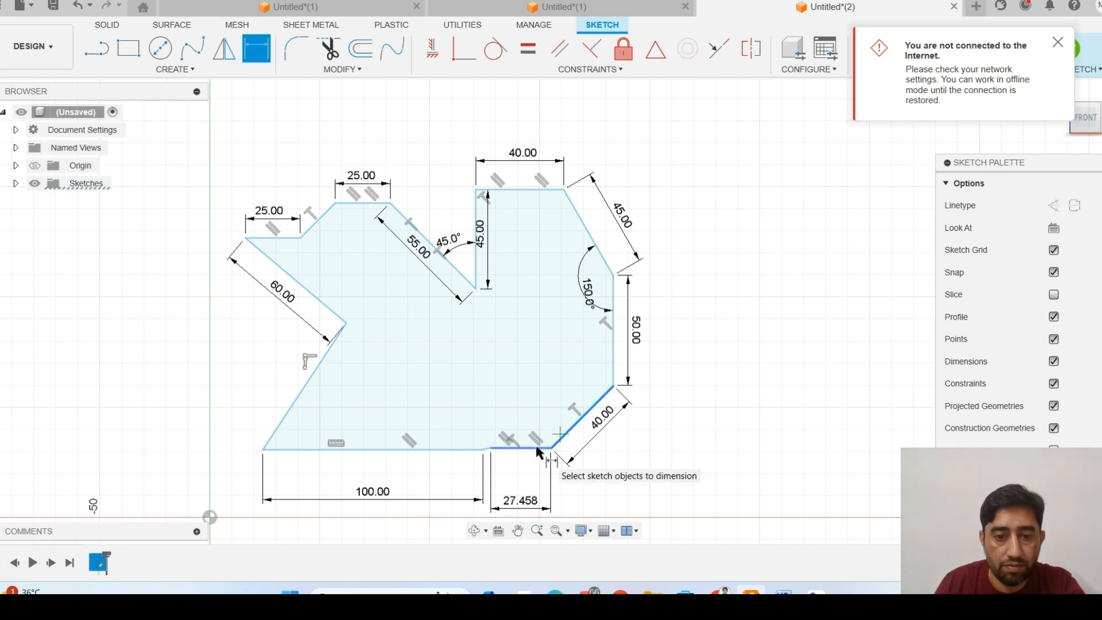
left_click(535, 446)
left_click(540, 417)
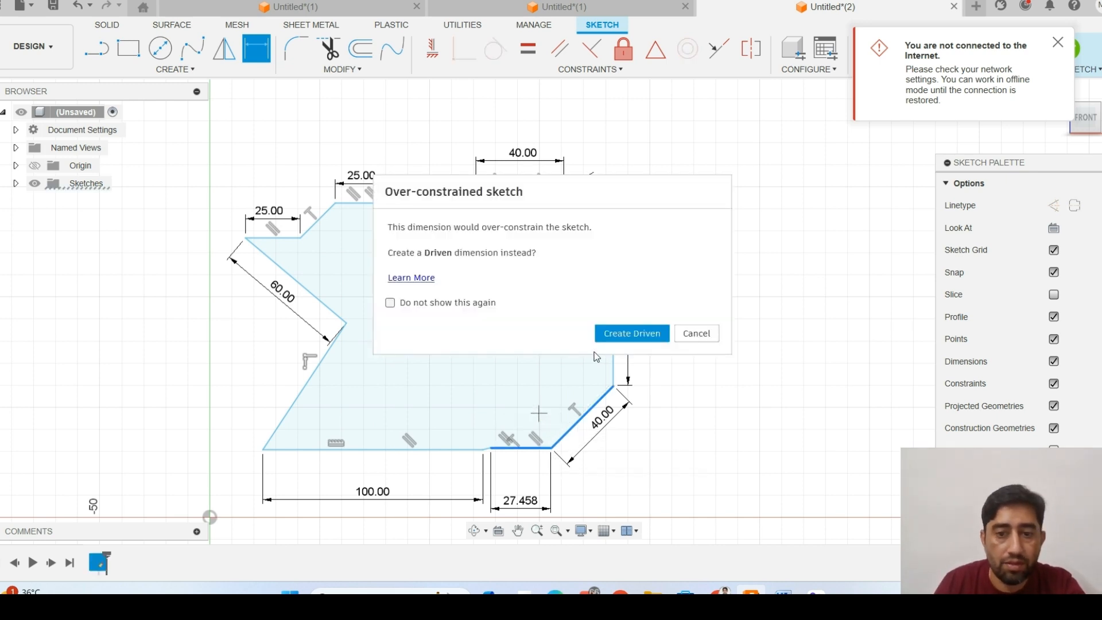
left_click(697, 333)
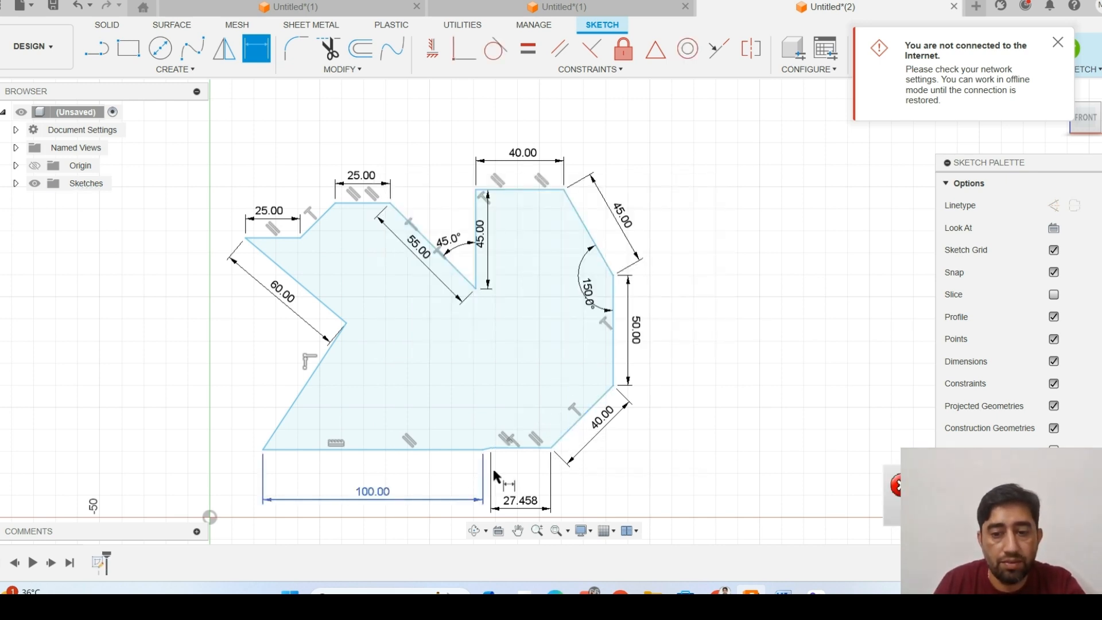
- Check Word's reference drawing and try to dimension the angle between the upper-left short slanted edge and the higher 25 mm horizontal edge
left_click(783, 592)
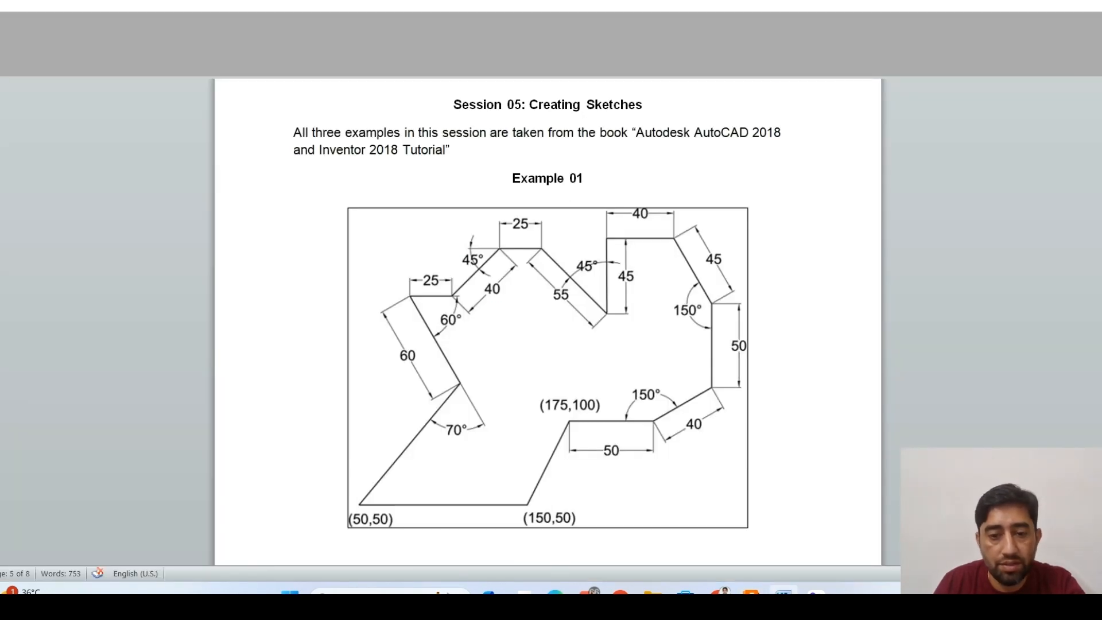
left_click(751, 592)
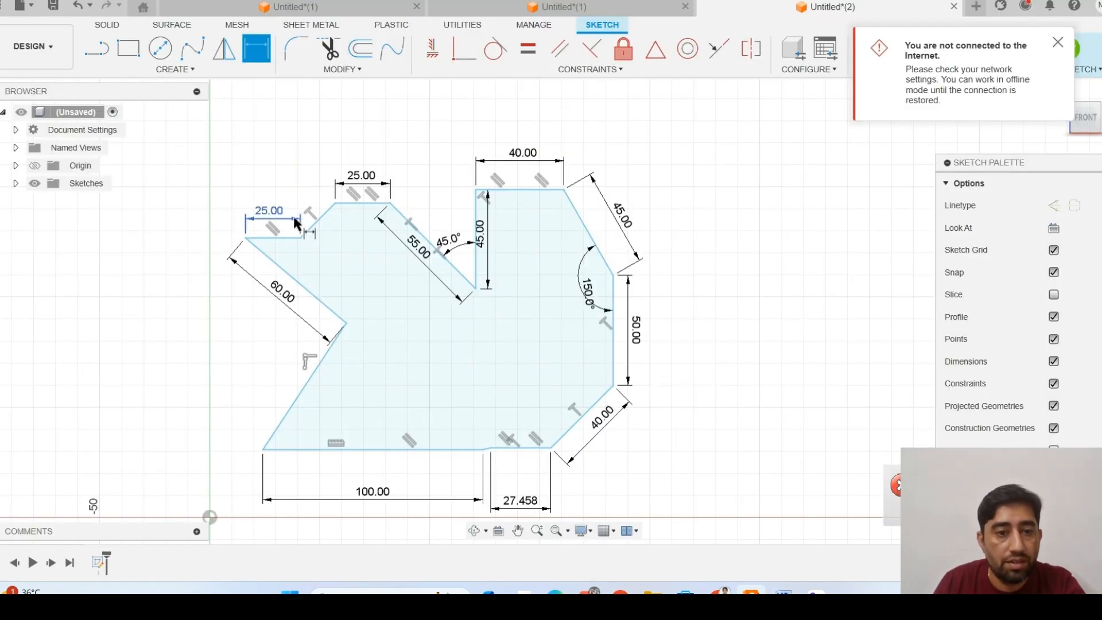
left_click(349, 203)
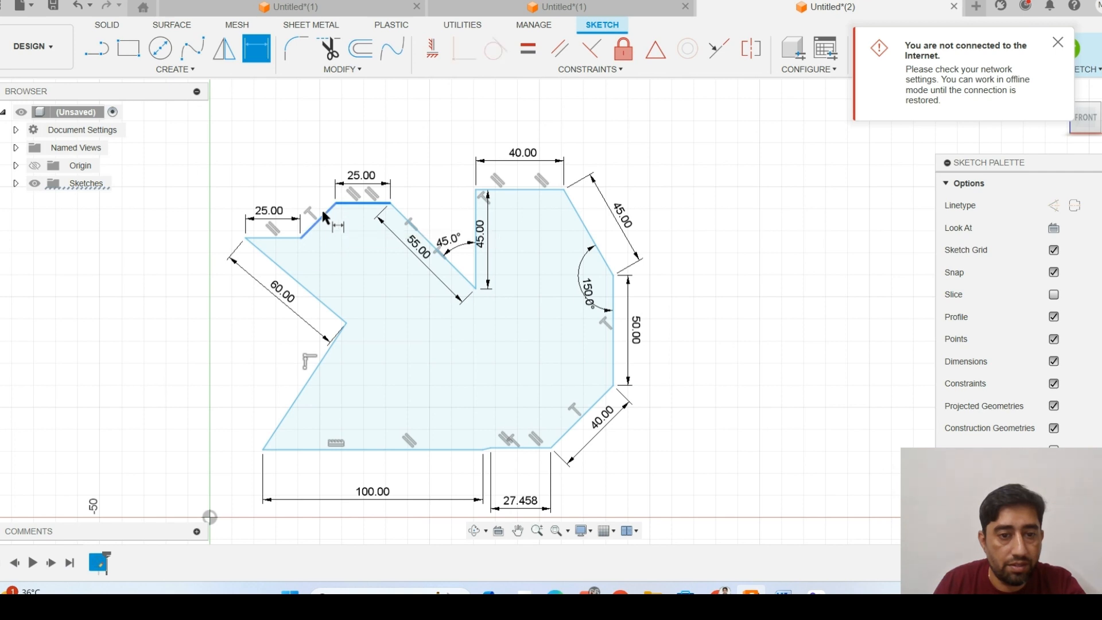
left_click(323, 208)
scroll(319, 203, "up", 2)
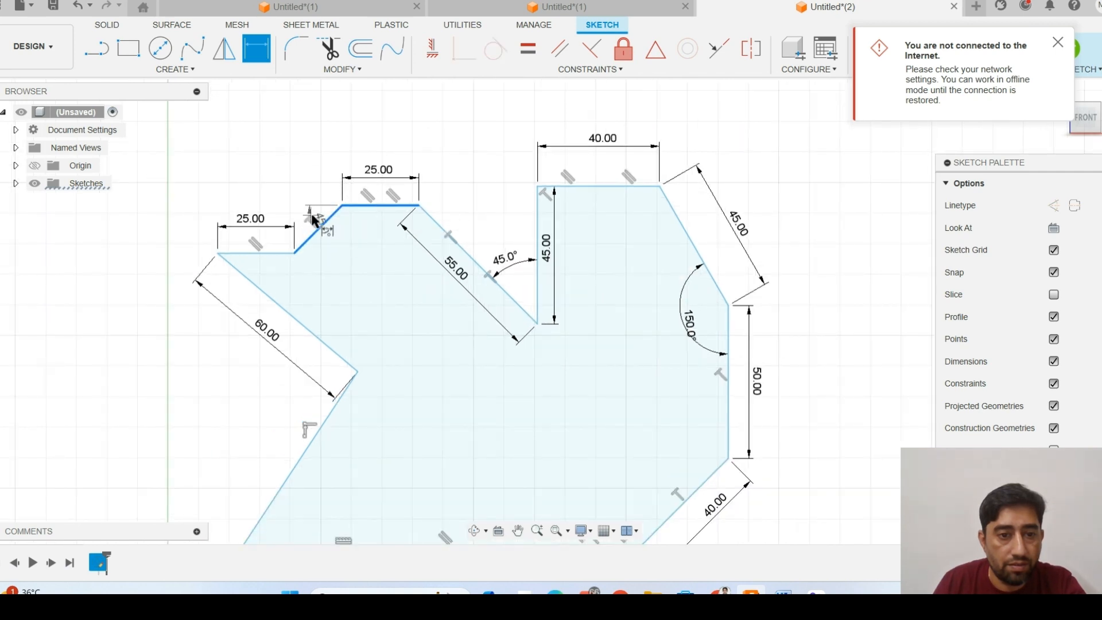
left_click(311, 217)
left_click(695, 333)
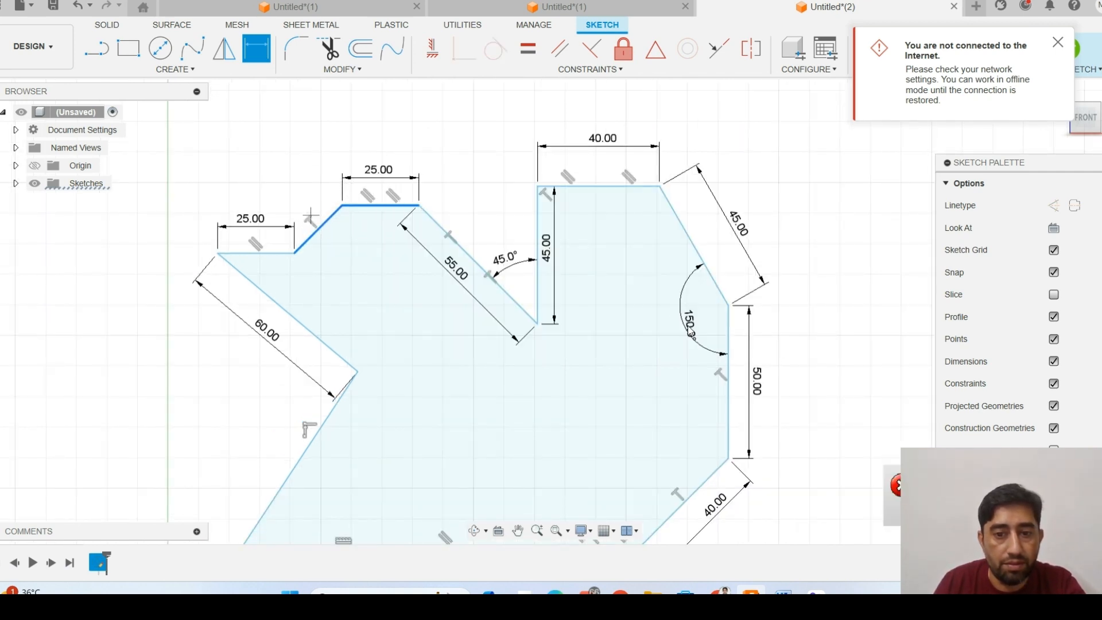
- Consult Word's reference drawing and set the angle between the leftmost 25 mm horizontal edge and the 60 mm slanted edge to 60°
left_click(784, 592)
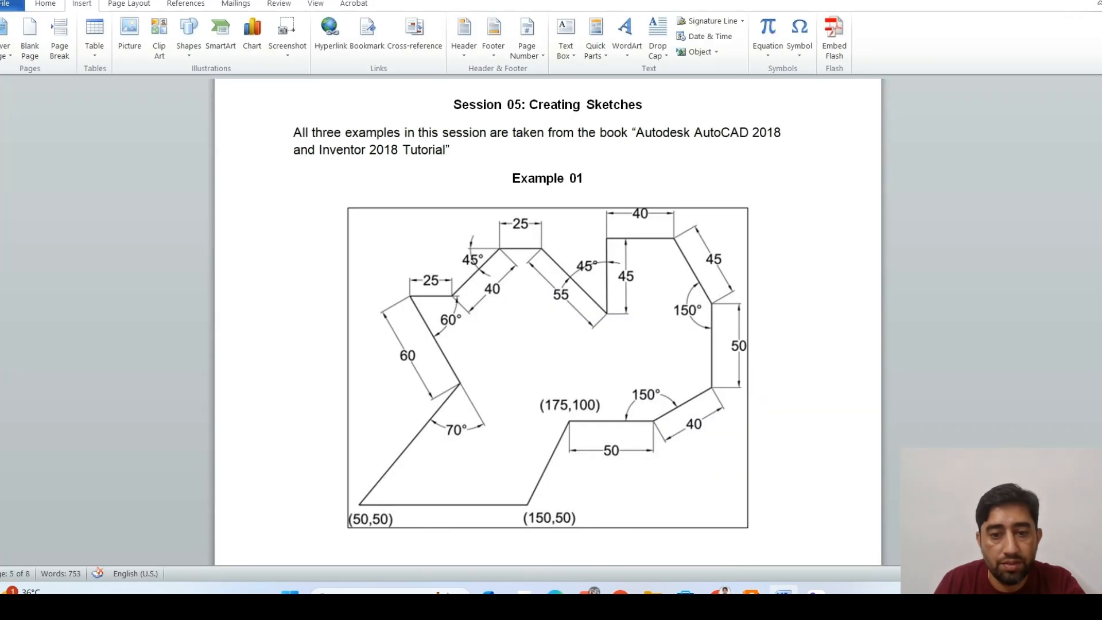
left_click(751, 591)
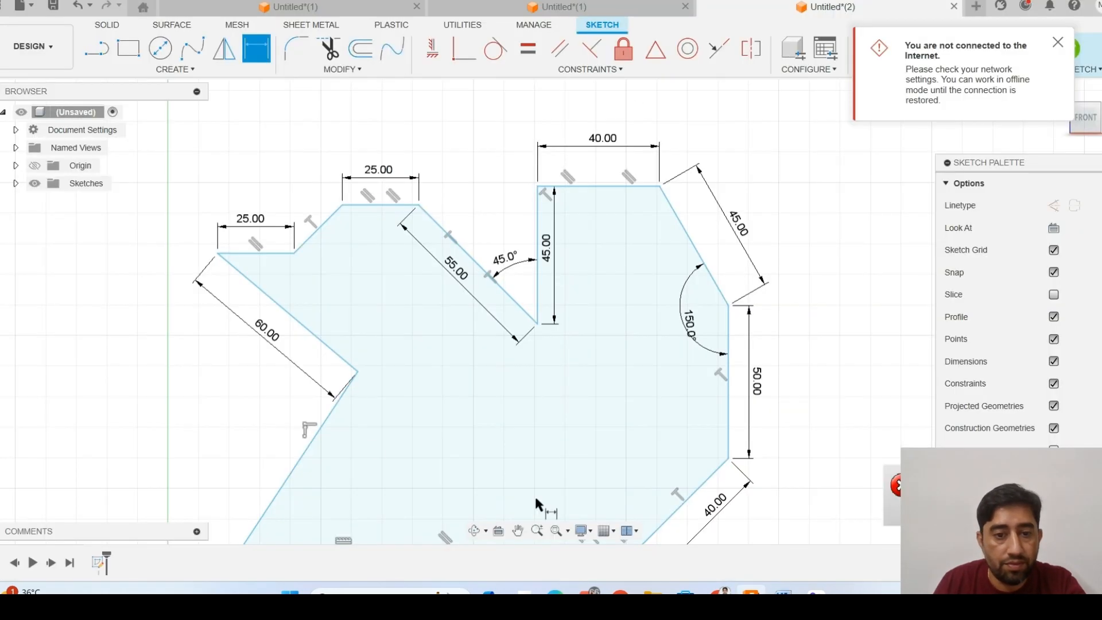
left_click(253, 253)
left_click(262, 289)
left_click(285, 285)
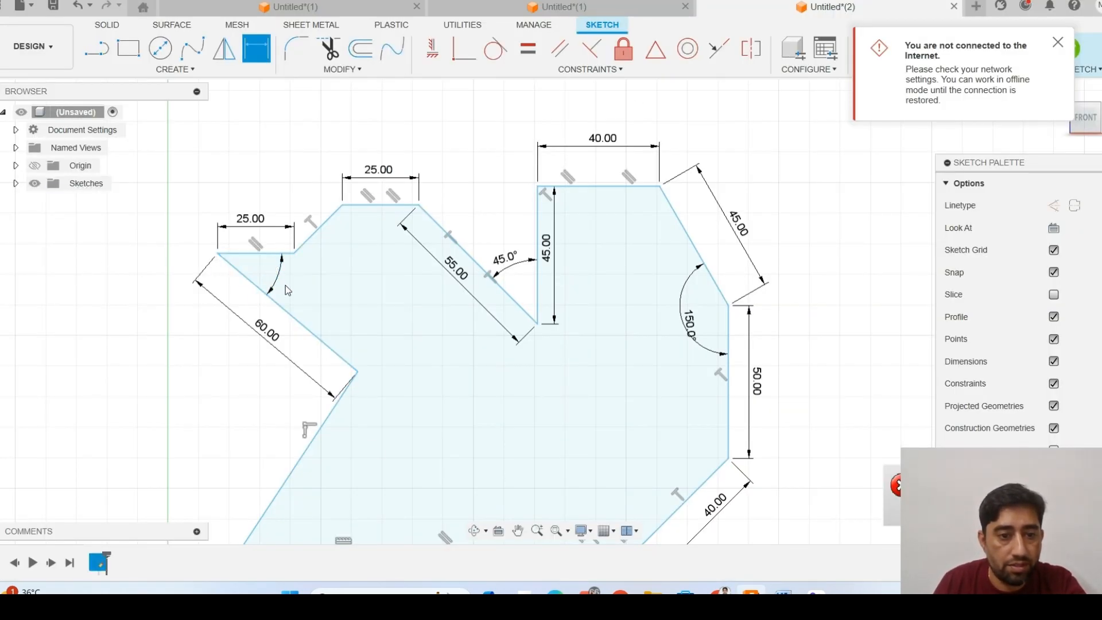
type("60")
key("Return")
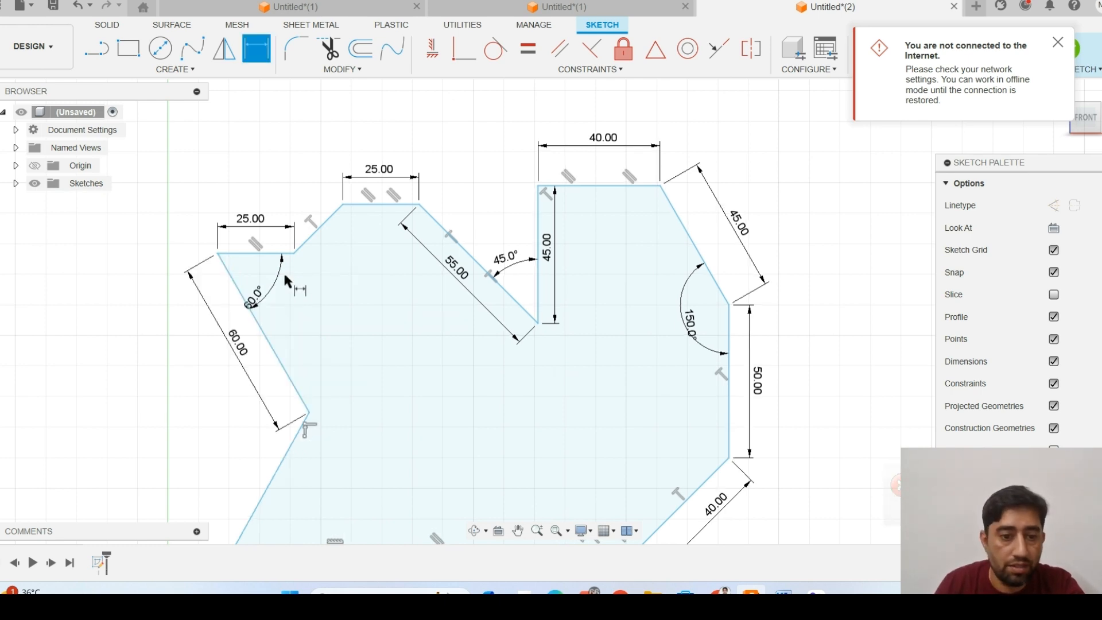
- Dimension the angle between the 60 mm left slanted edge's extension and the lower-left slanted edge at 70°
left_click(302, 402)
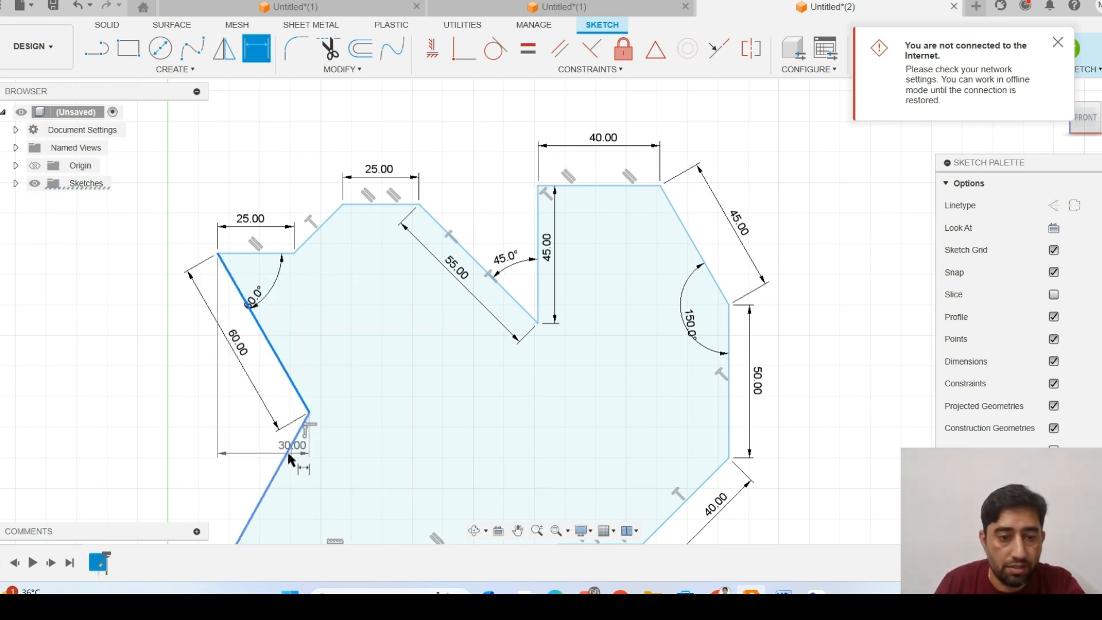
left_click(289, 459)
left_click(312, 463)
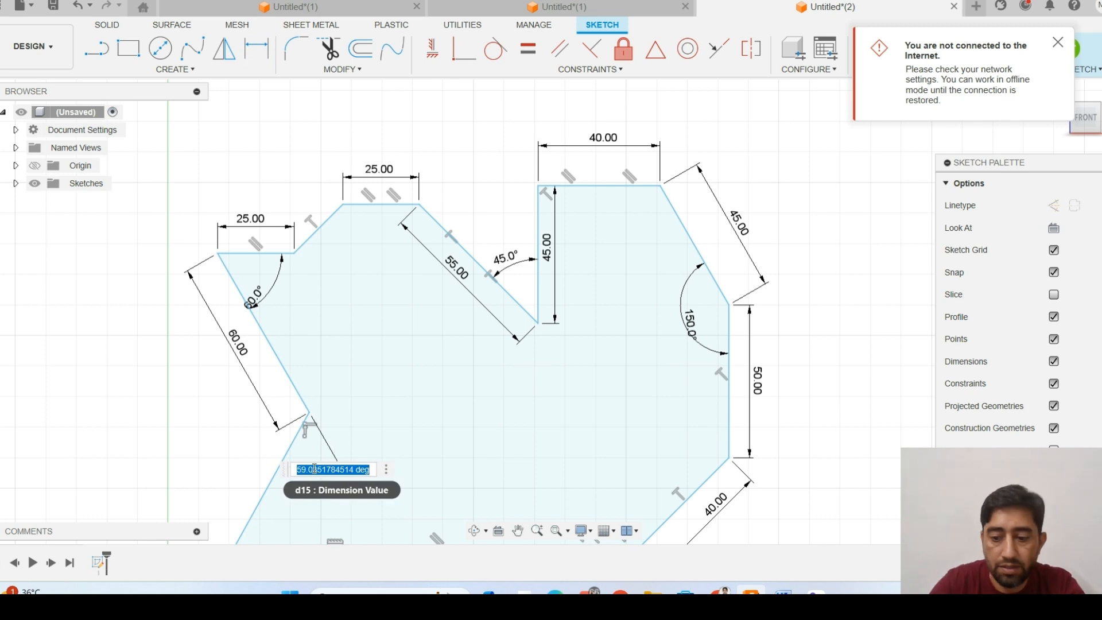
type("70")
key("Return")
- Check the lower-left corner's coordinates in Word's drawing and set its vertical distance from the origin to 50 mm
scroll(663, 334, "down", 2)
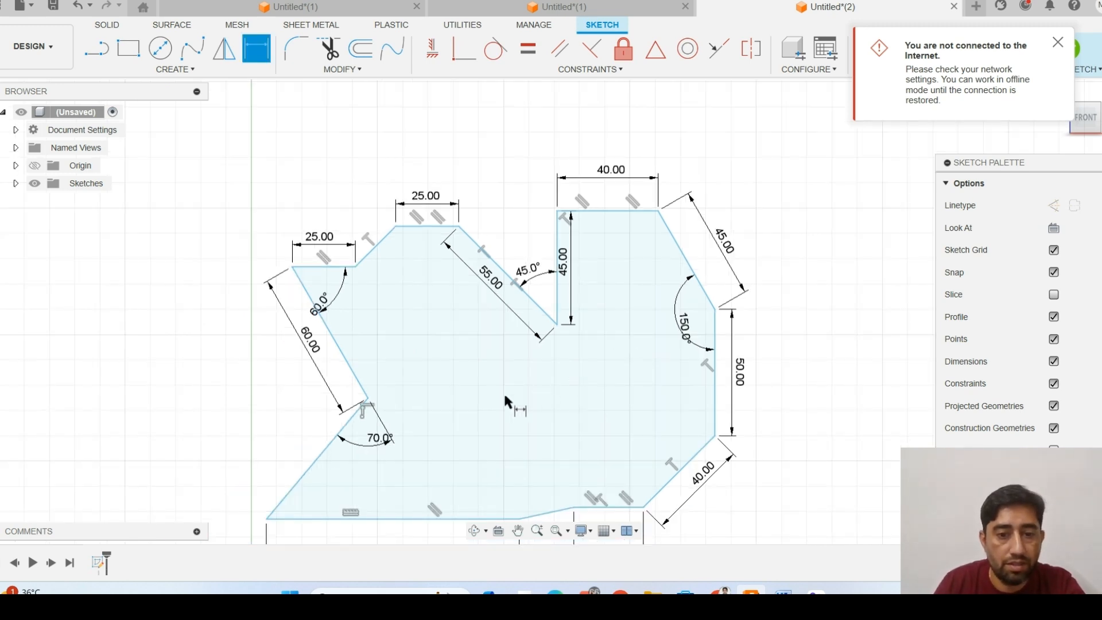
mouse_move(504, 401)
middle_mouse_down()
mouse_move(512, 254)
mouse_move(574, 168)
middle_mouse_up()
scroll(296, 314, "up", 1)
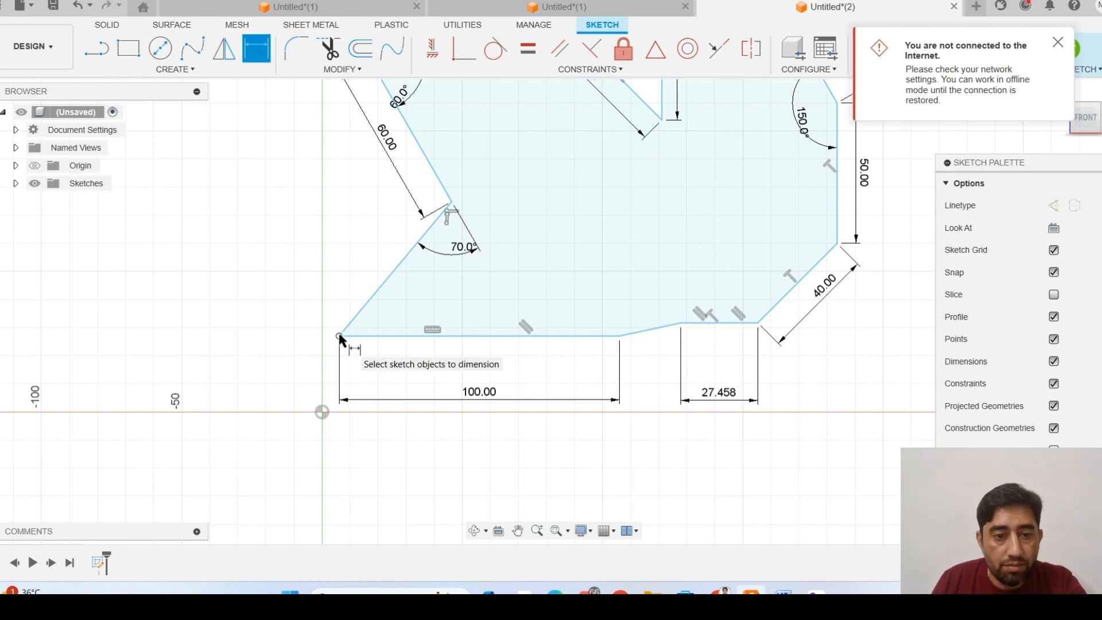
left_click(783, 592)
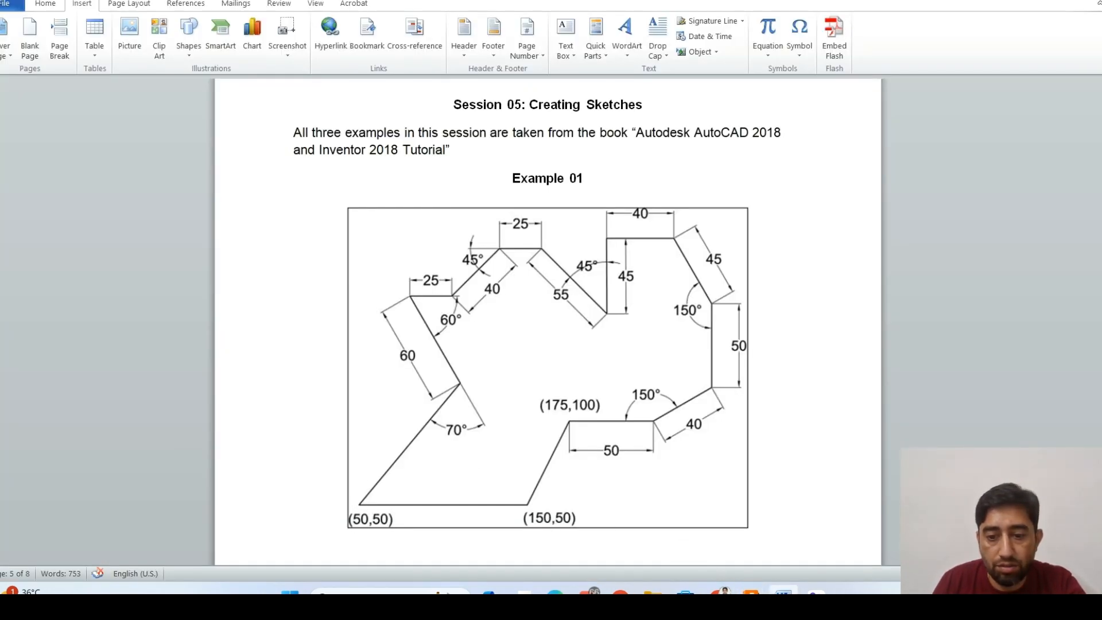
left_click(751, 592)
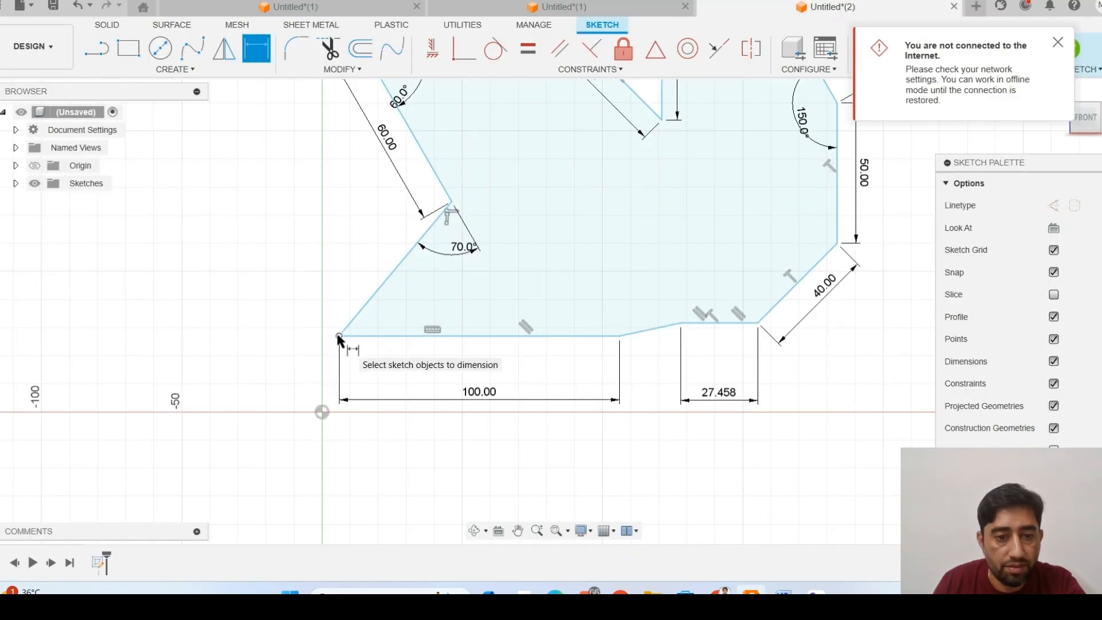
left_click(339, 337)
left_click(322, 413)
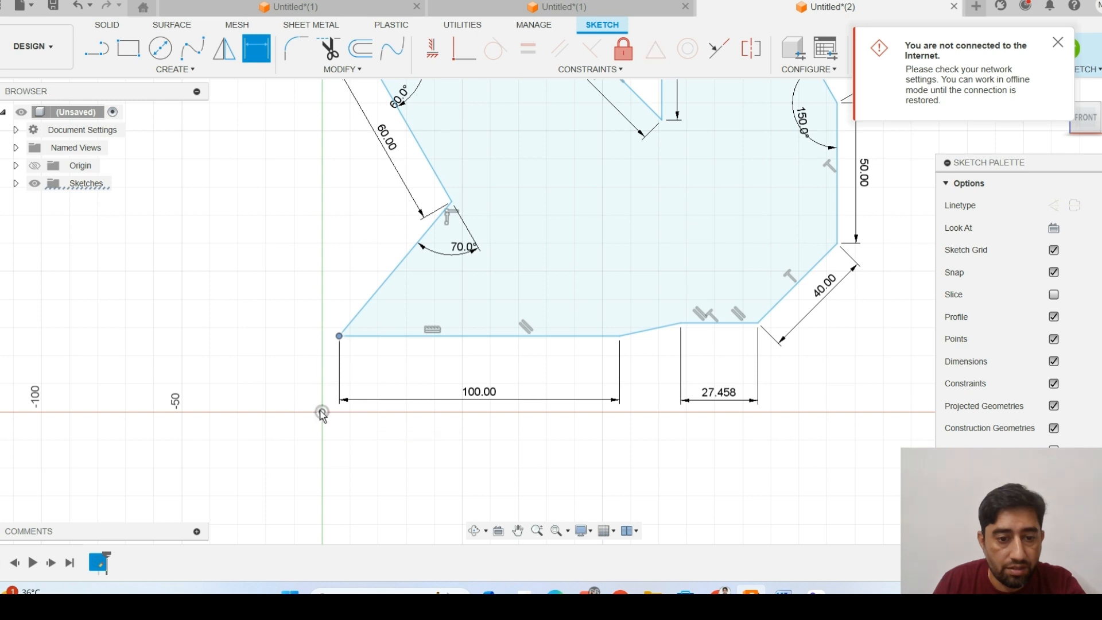
left_click(293, 366)
type("50")
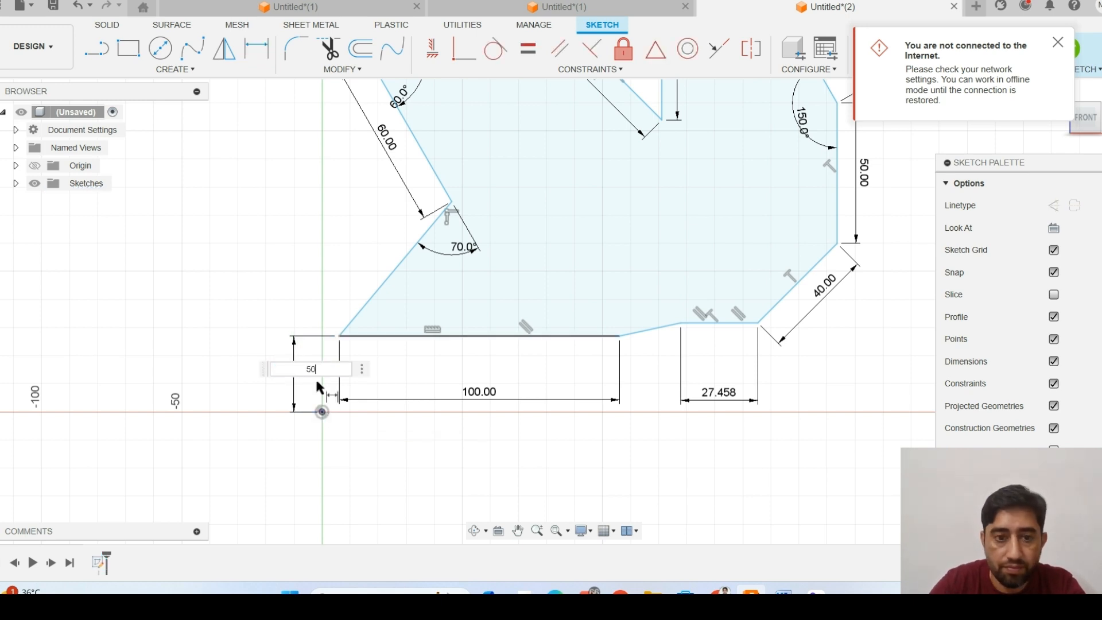
key("Return")
- Try to add an aligned dimension between the profile's lower-left corner and the origin
left_click(339, 271)
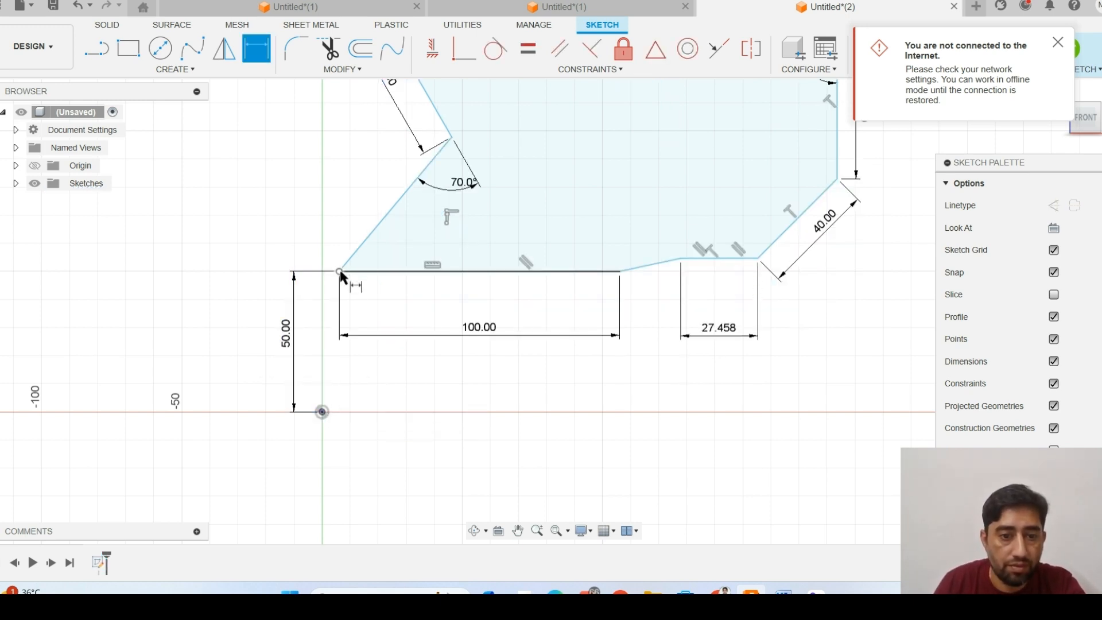
left_click(322, 412)
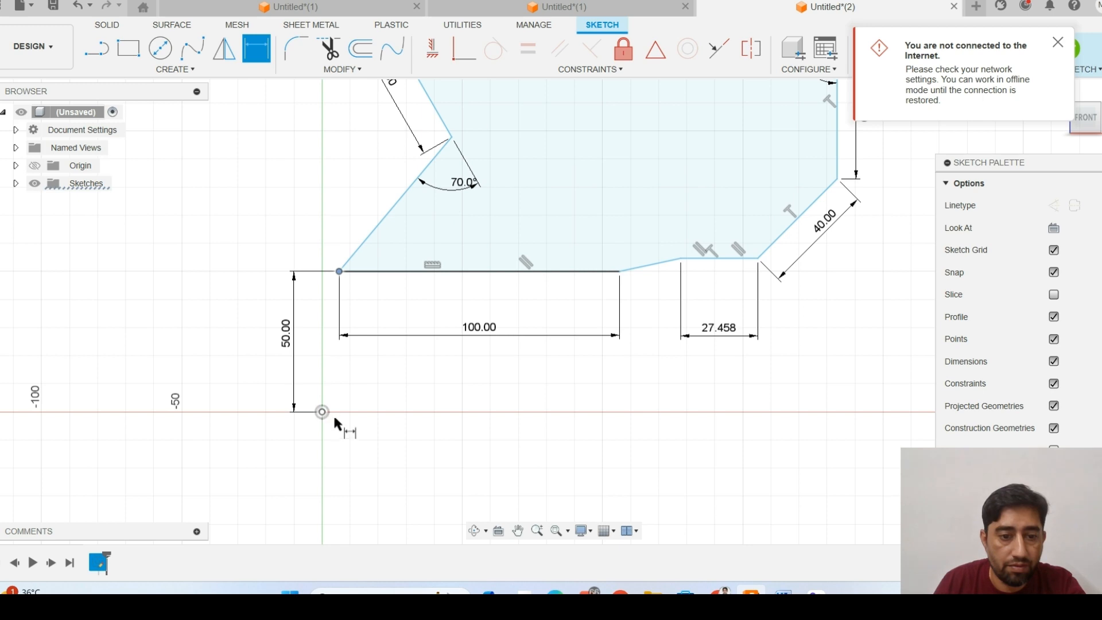
left_click(361, 441)
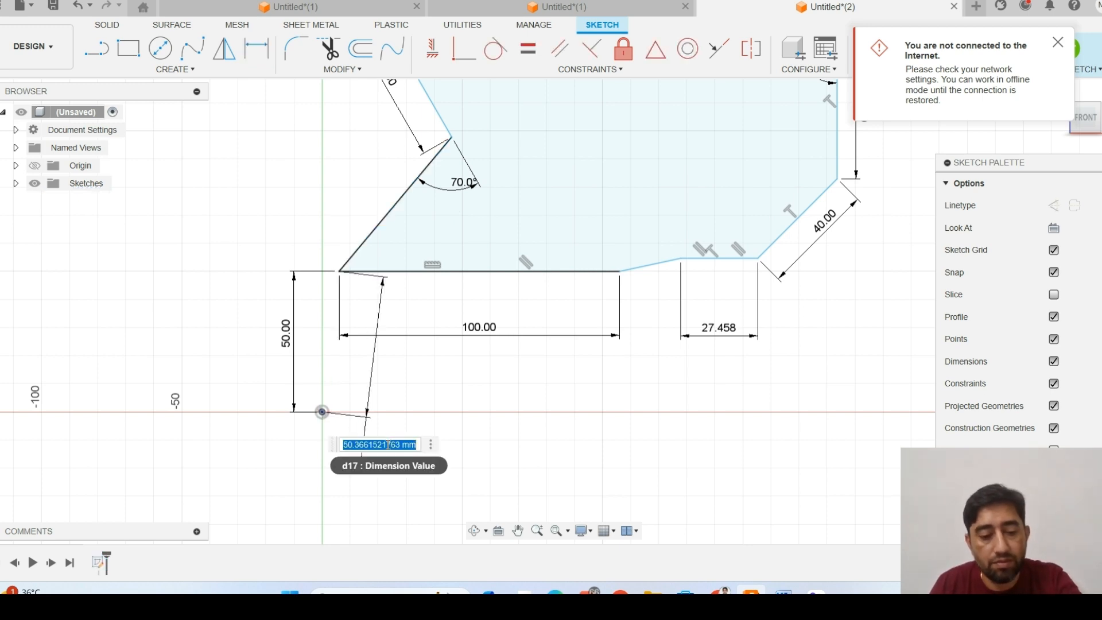
key("Return")
key("ctrl+z")
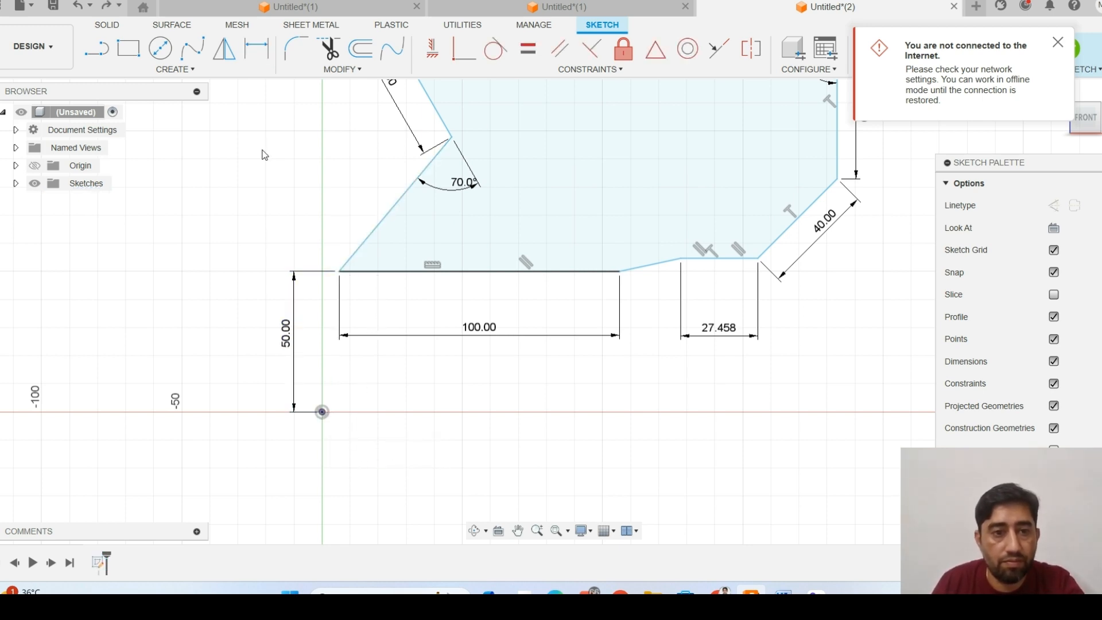
- Set the horizontal distance between the origin and the profile's lower-left corner to 50 mm
left_click(253, 56)
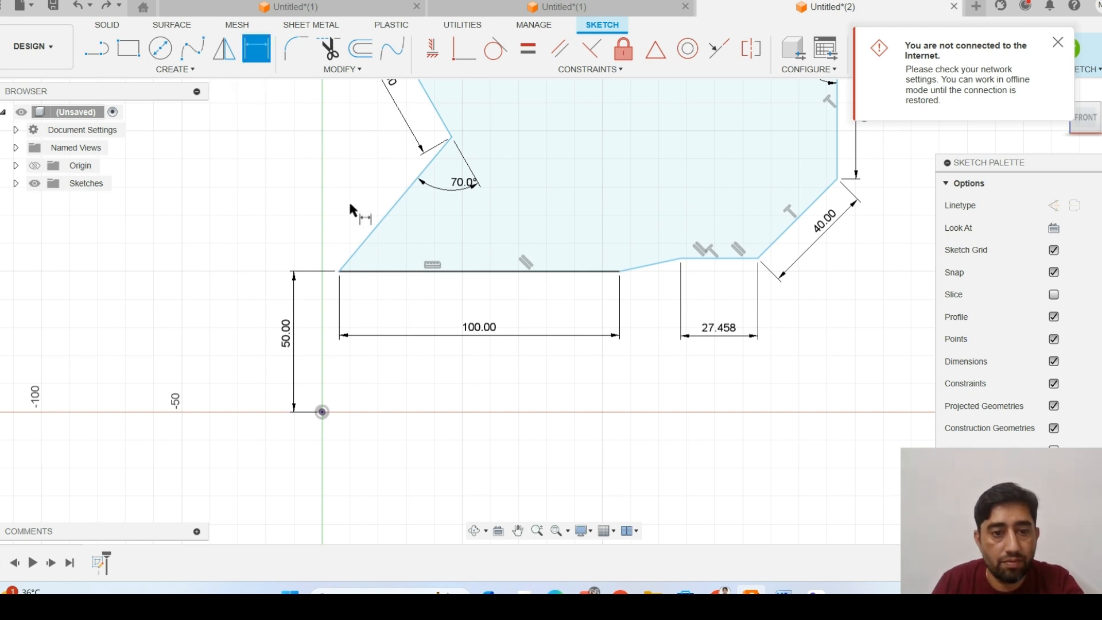
left_click(339, 270)
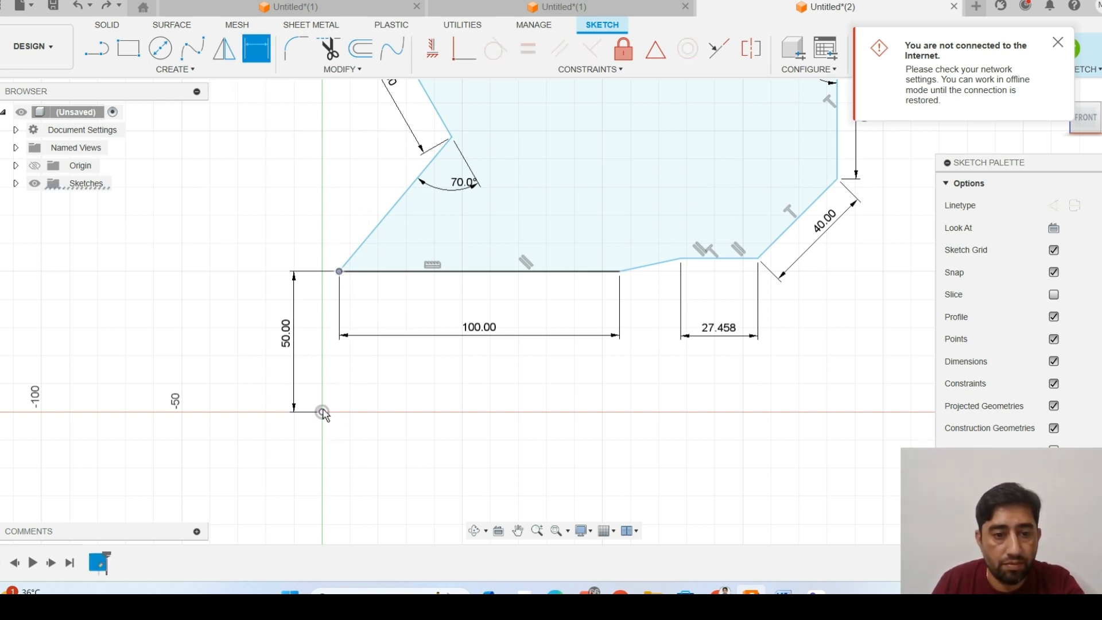
left_click(322, 412)
left_click(348, 235)
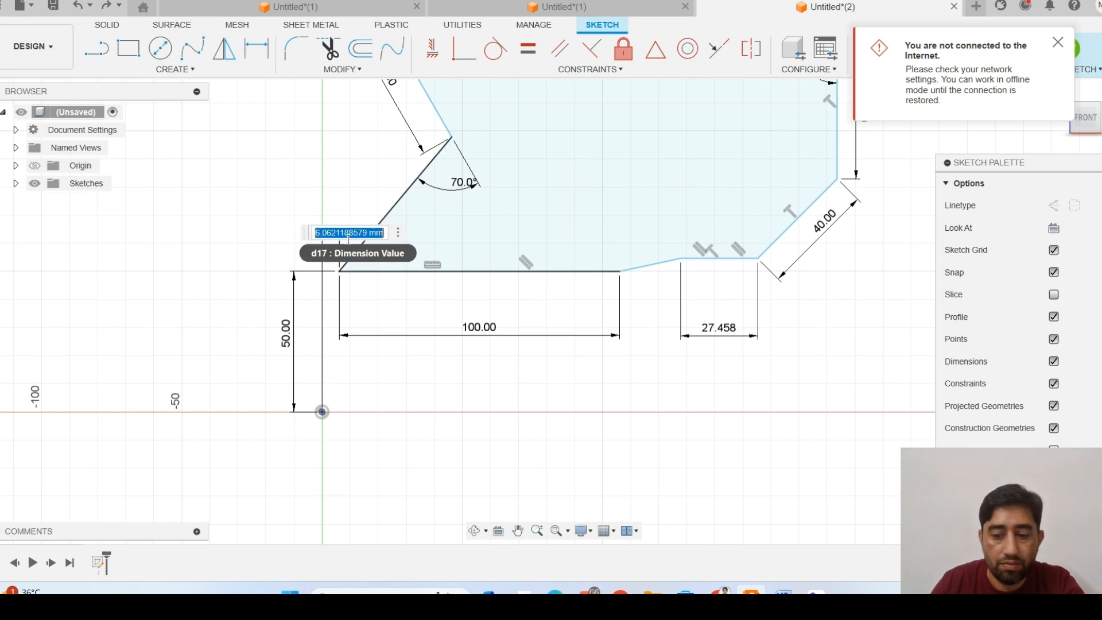
type("50")
key("Return")
- Consult the corner coordinates in Word's drawing and set the horizontal span of the short sloped edge beside the 100 mm bottom edge to 25 mm
scroll(570, 262, "down", 2)
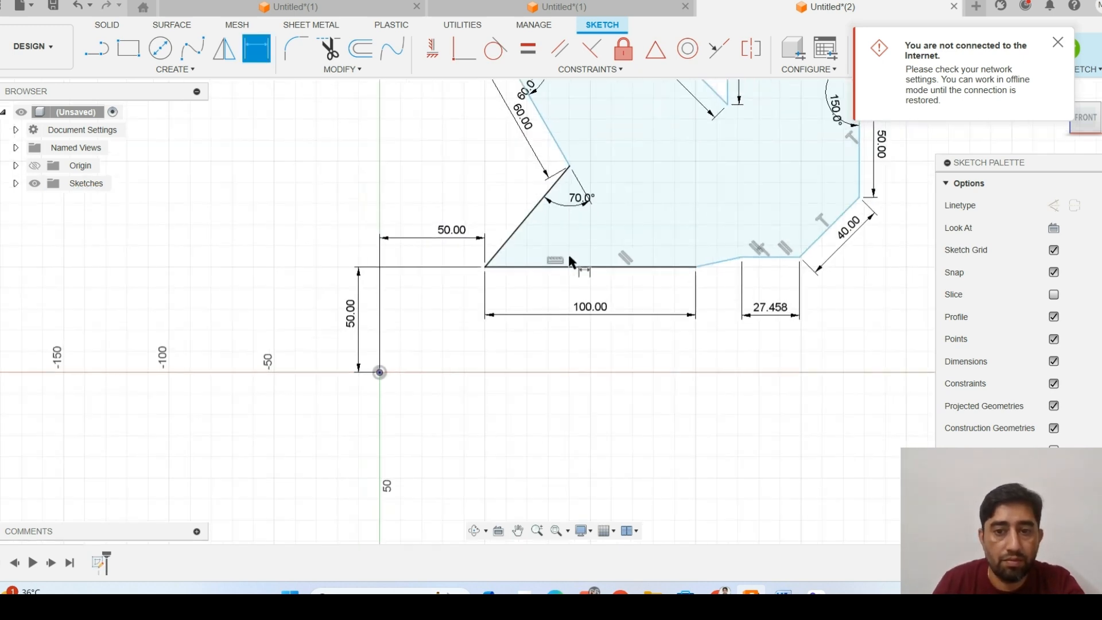
scroll(655, 281, "down", 3)
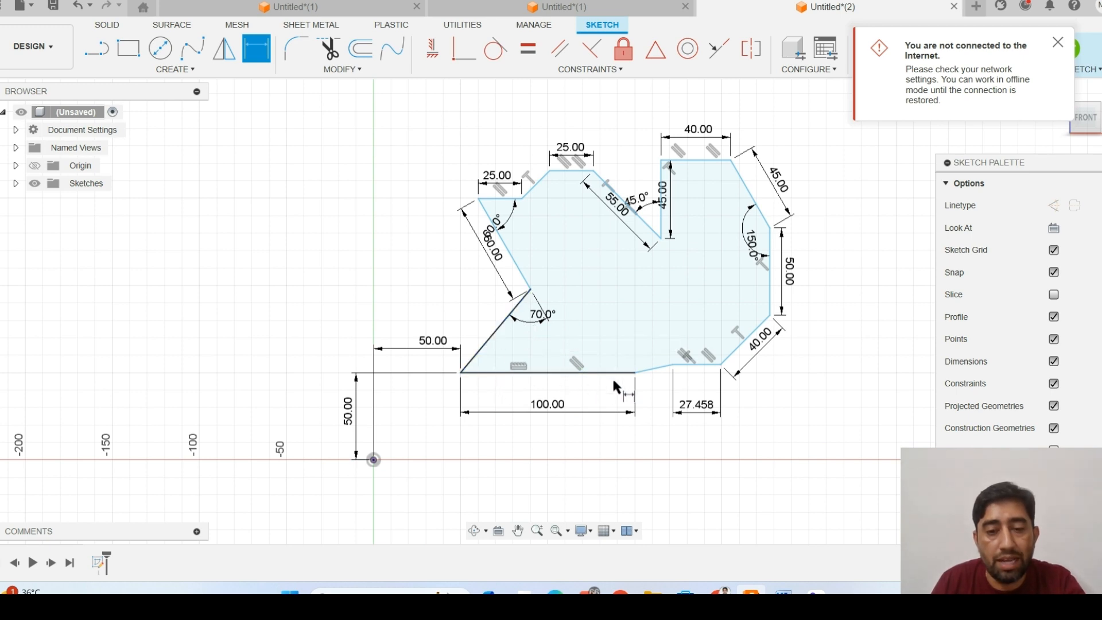
left_click(783, 591)
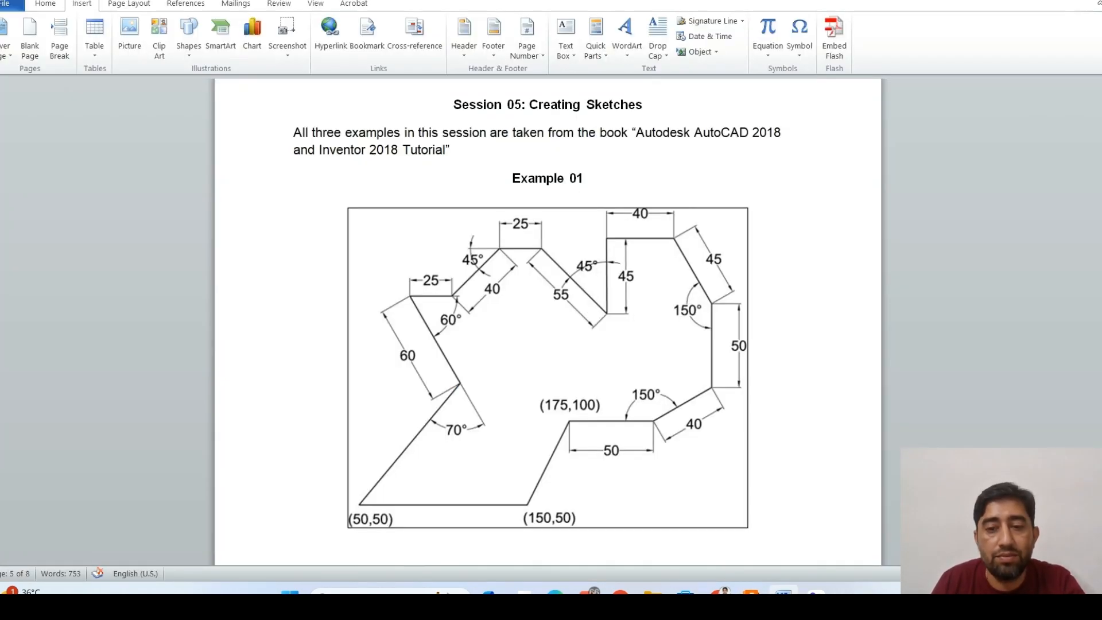
left_click(750, 591)
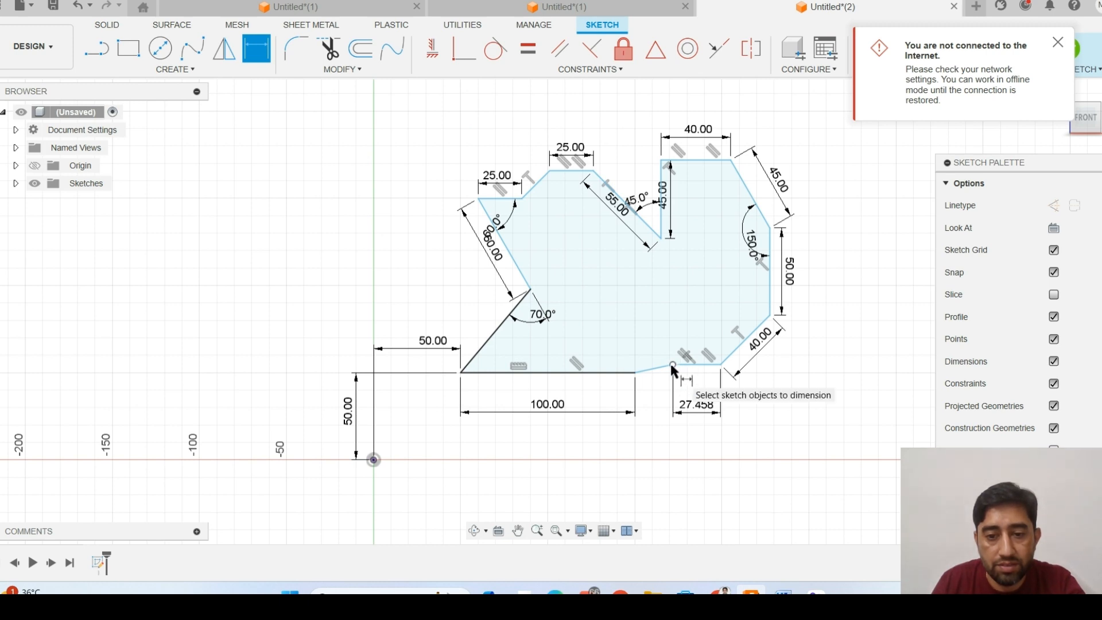
left_click(784, 592)
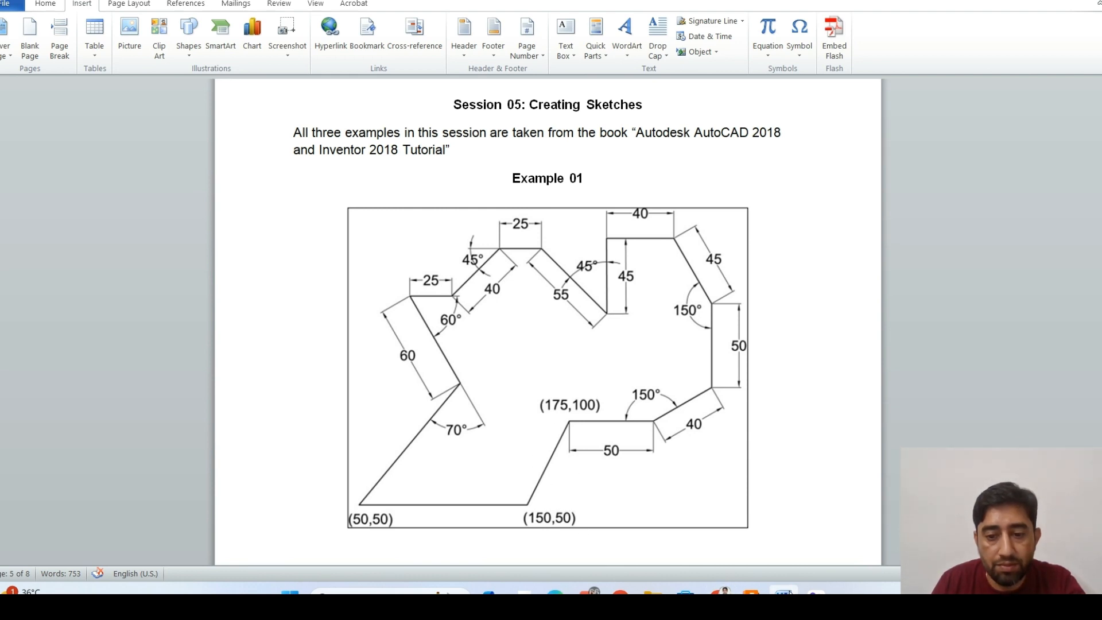
left_click(750, 591)
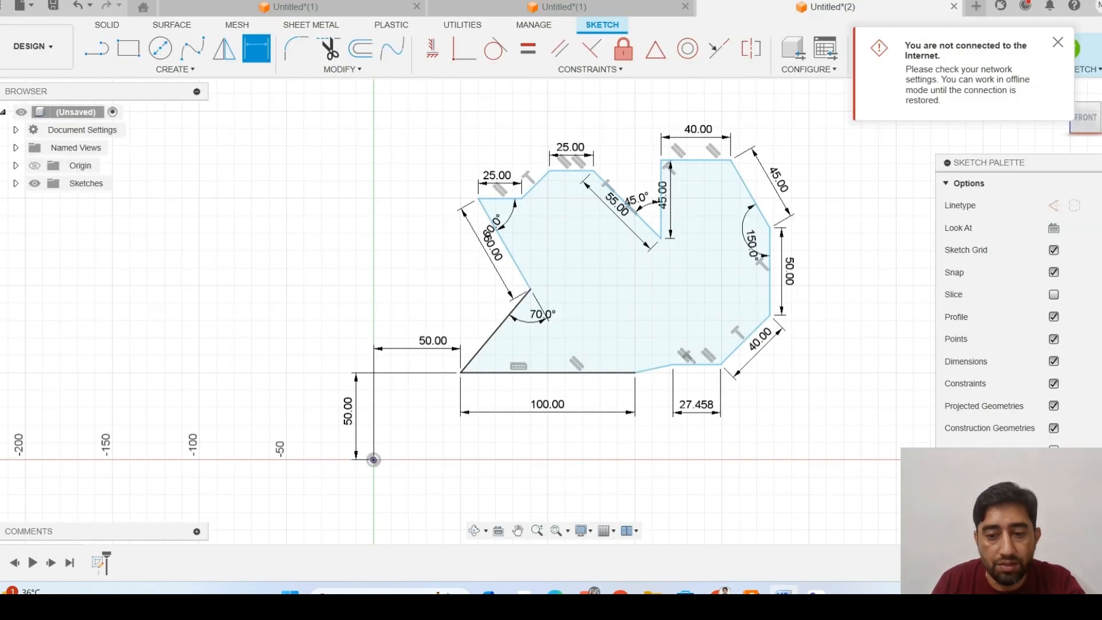
key("d")
left_click(659, 367)
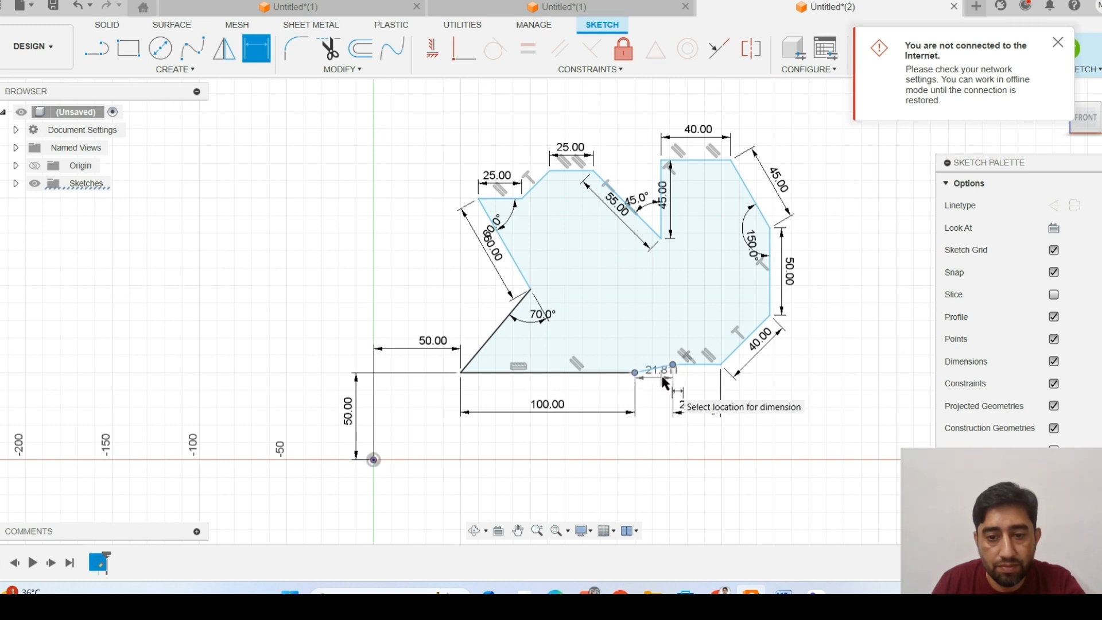
left_click(665, 381)
type("25")
key("Return")
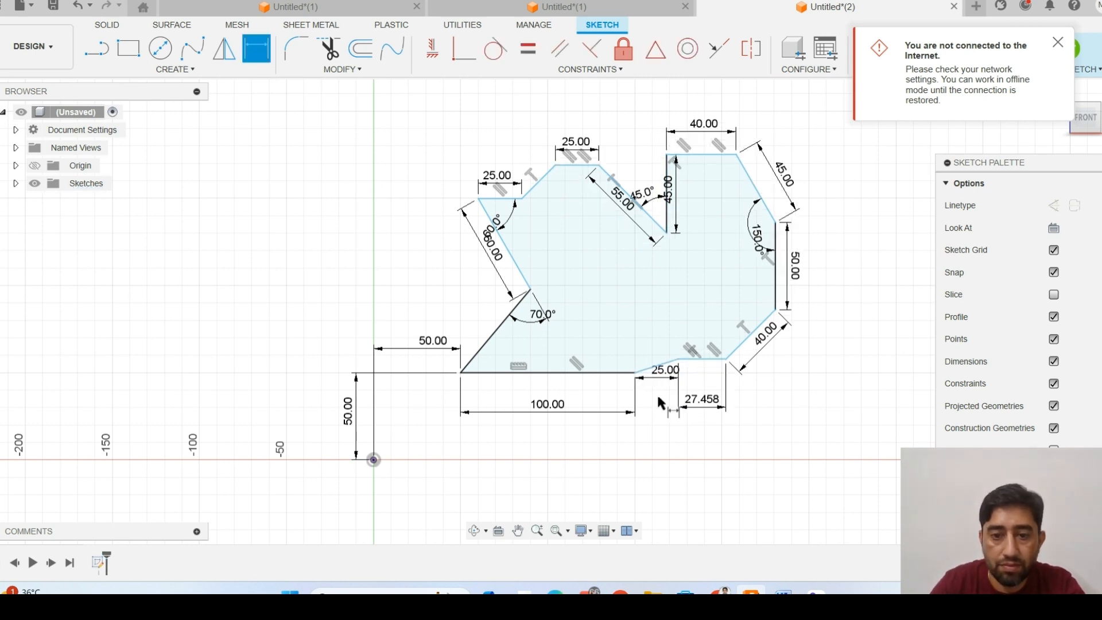
- Try to set the vertical distance between the ends of the short sloped edge beside the 100 mm bottom edge to 50 mm
scroll(657, 344, "up", 3)
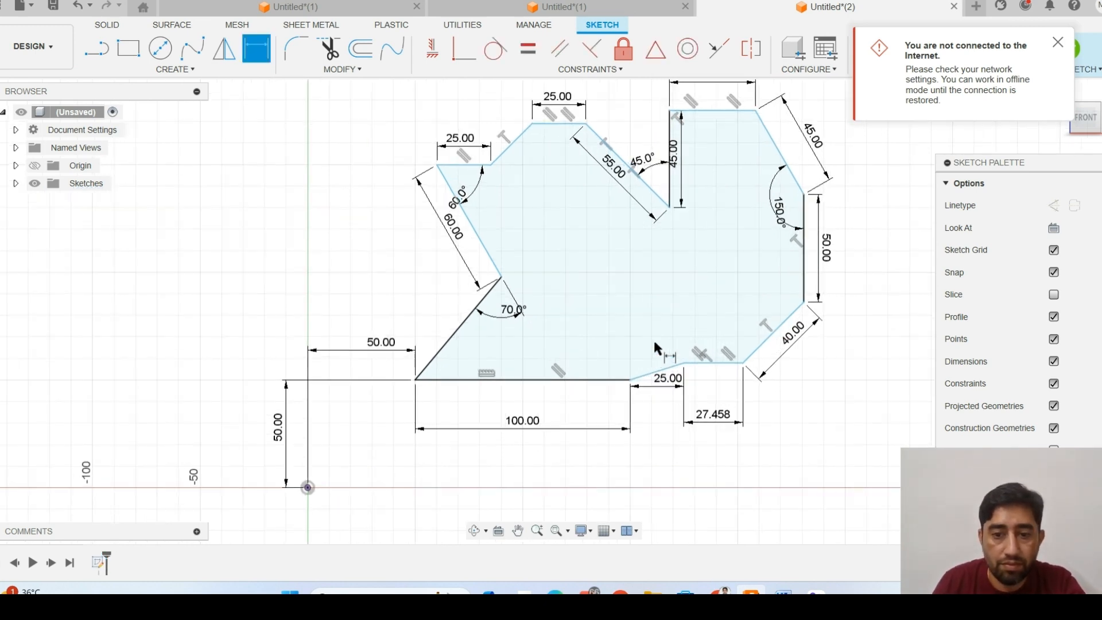
key("d")
left_click(687, 365)
left_click(627, 383)
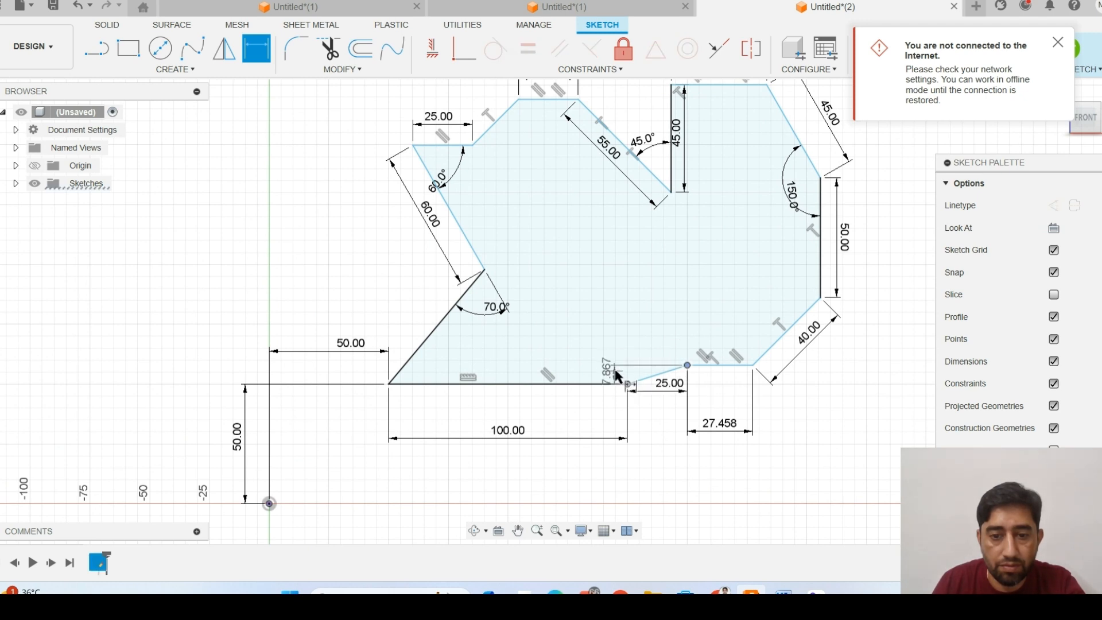
left_click(617, 373)
type("5")
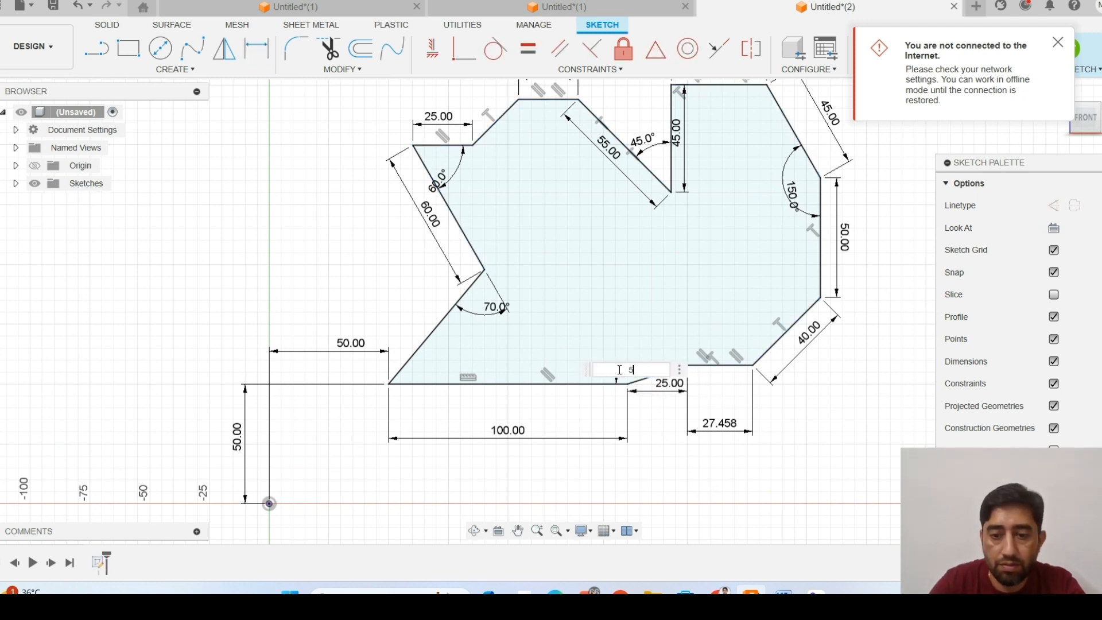
type("0")
key("Return")
- Undo the 50 mm vertical dimension on the short sloped edge and remove that dimension from the sketch
scroll(483, 256, "down", 4)
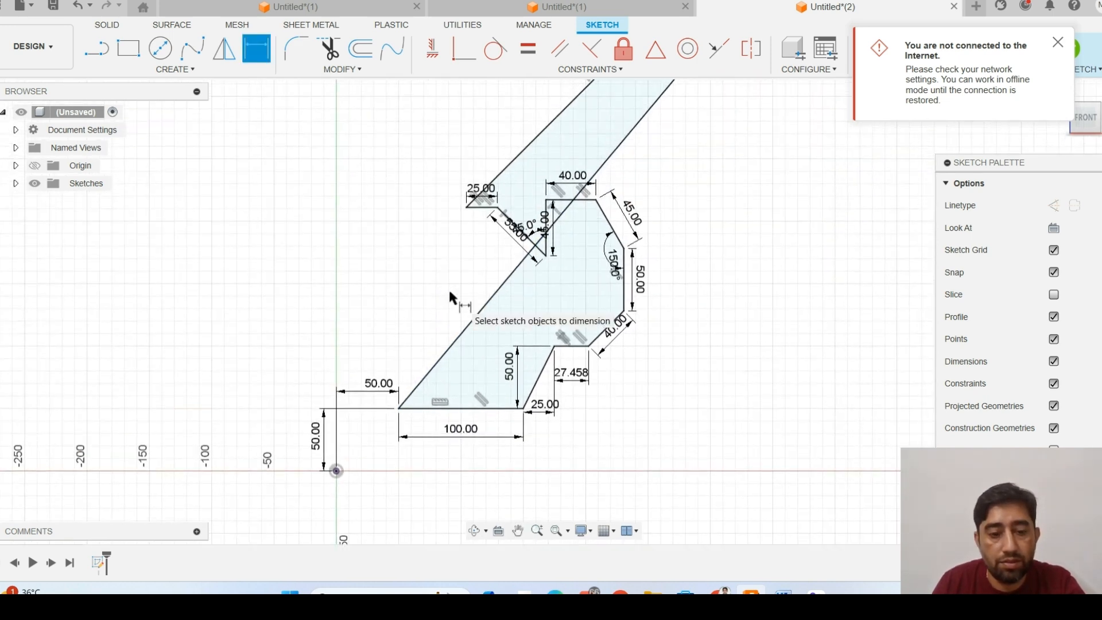
key("Escape")
key("ctrl+z")
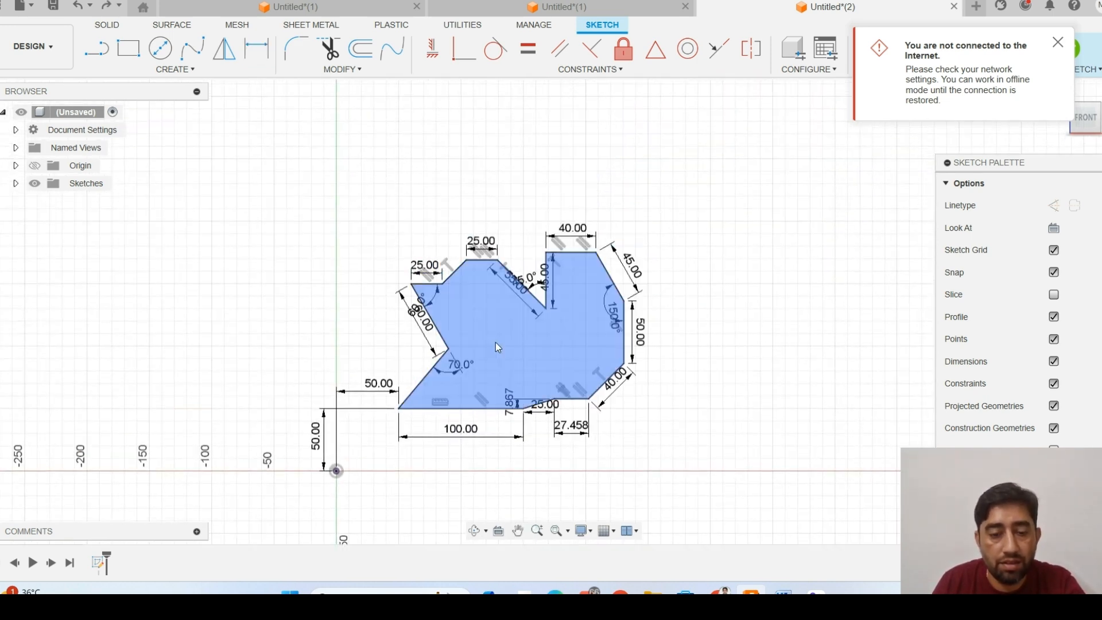
scroll(518, 388, "up", 3)
scroll(548, 435, "up", 2)
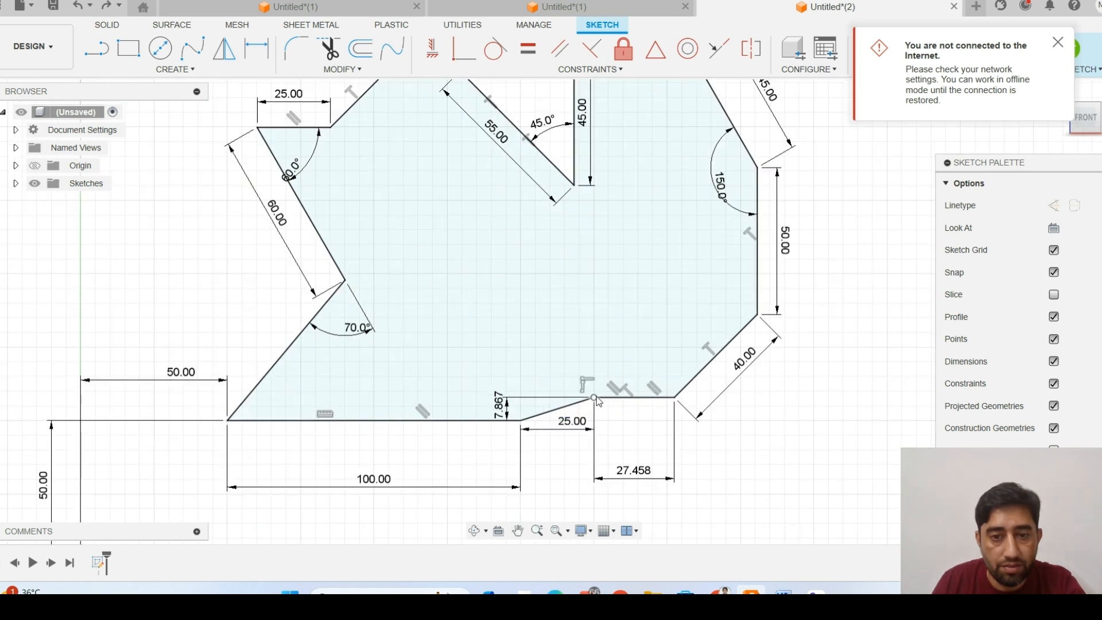
left_click(595, 397)
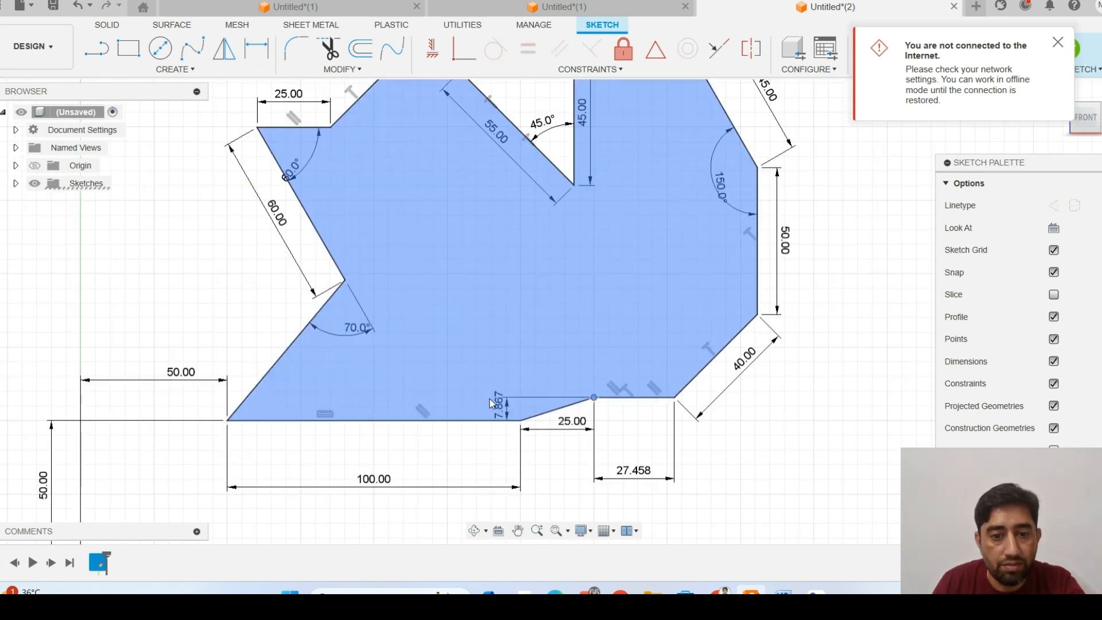
key("Escape")
scroll(167, 318, "down", 1)
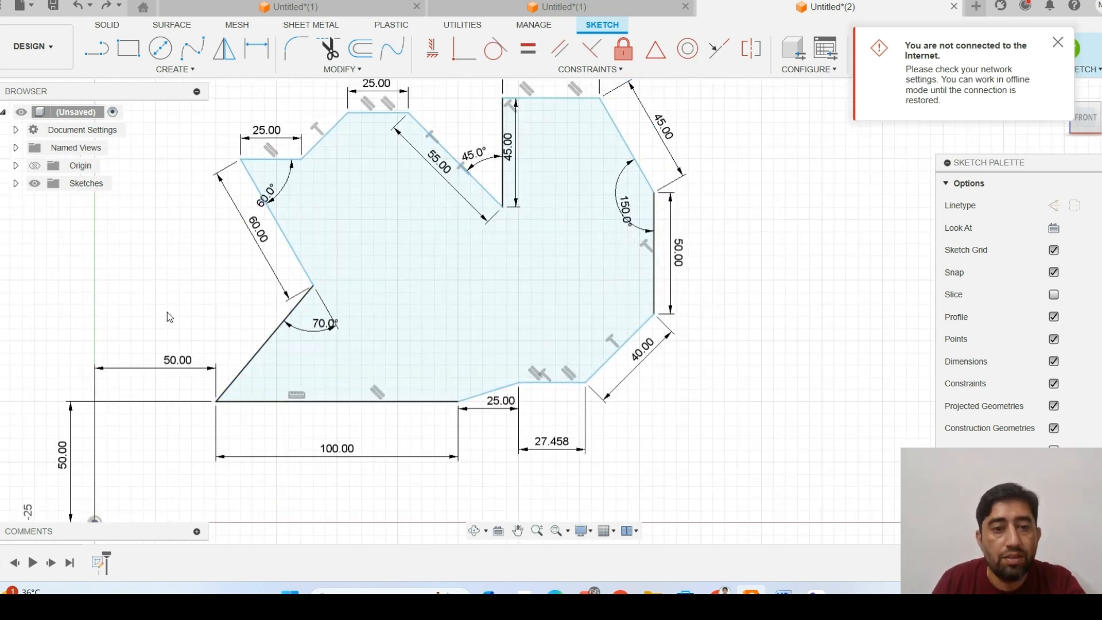
- Test the freedom of the lower horizontal edge by moving its corner, and check Word's drawing for missing dimensions
middle_click_drag(196, 258, 256, 309)
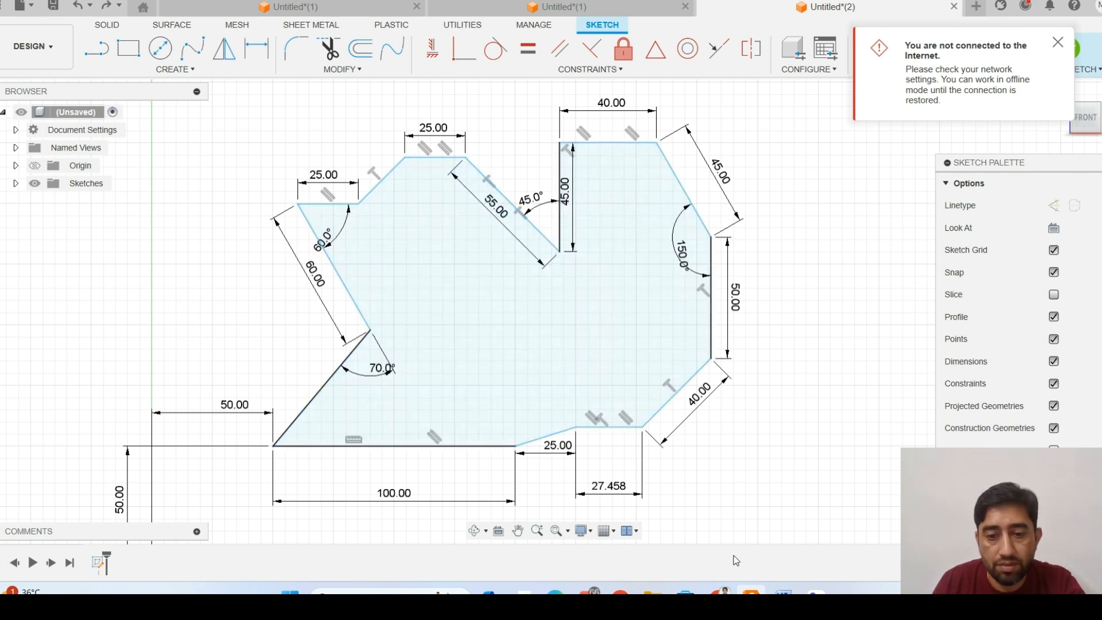
mouse_move(571, 429)
left_mouse_down()
mouse_move(566, 401)
mouse_move(569, 419)
mouse_move(545, 412)
mouse_move(575, 436)
mouse_move(637, 405)
mouse_move(645, 429)
left_mouse_up()
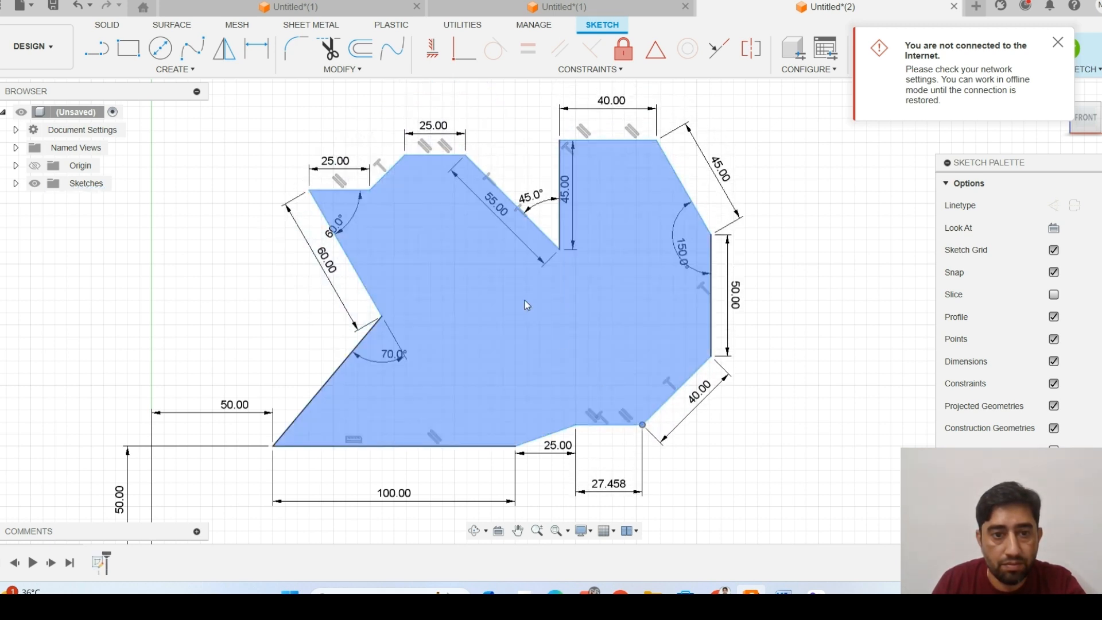
left_click(783, 591)
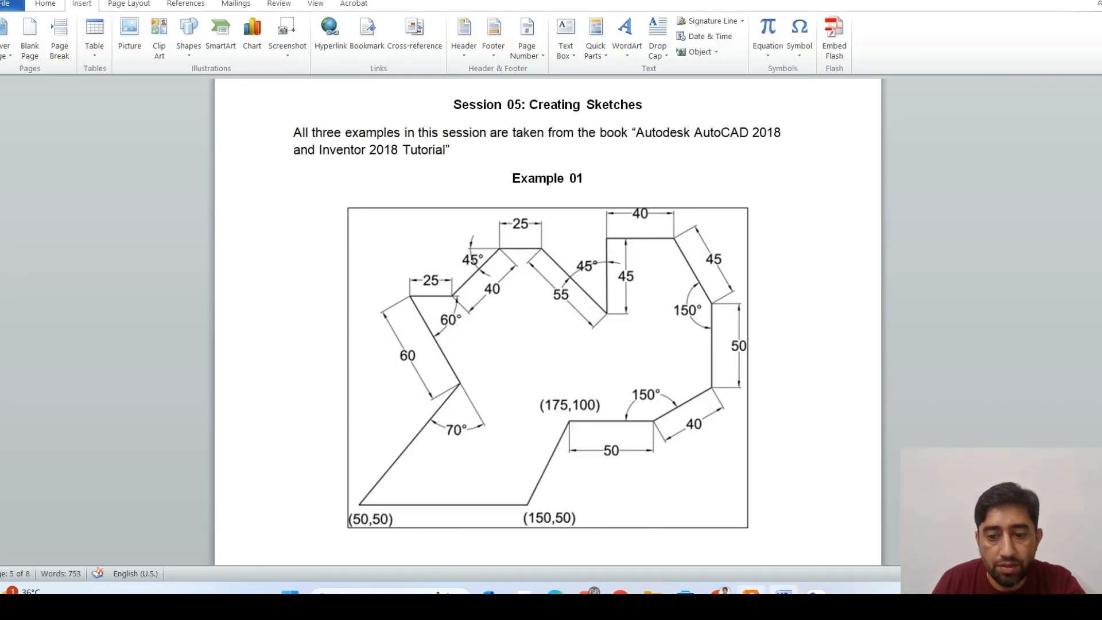
key("alt+Tab")
- Set the length of the sloped edge between the two 25 mm upper edges to 40 mm
scroll(304, 183, "up", 4)
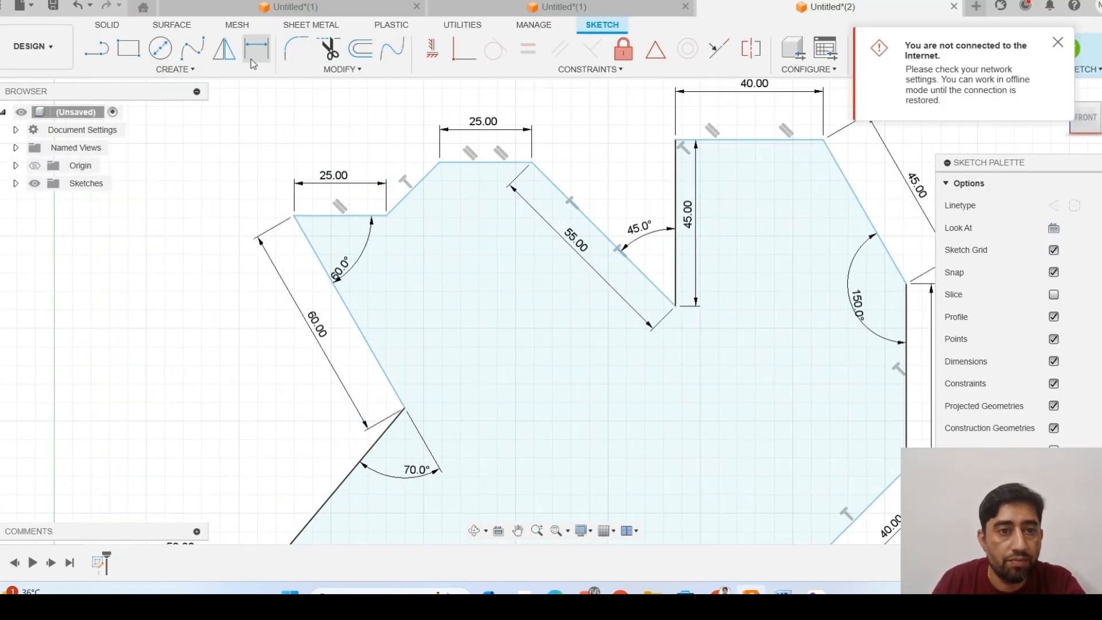
key("d")
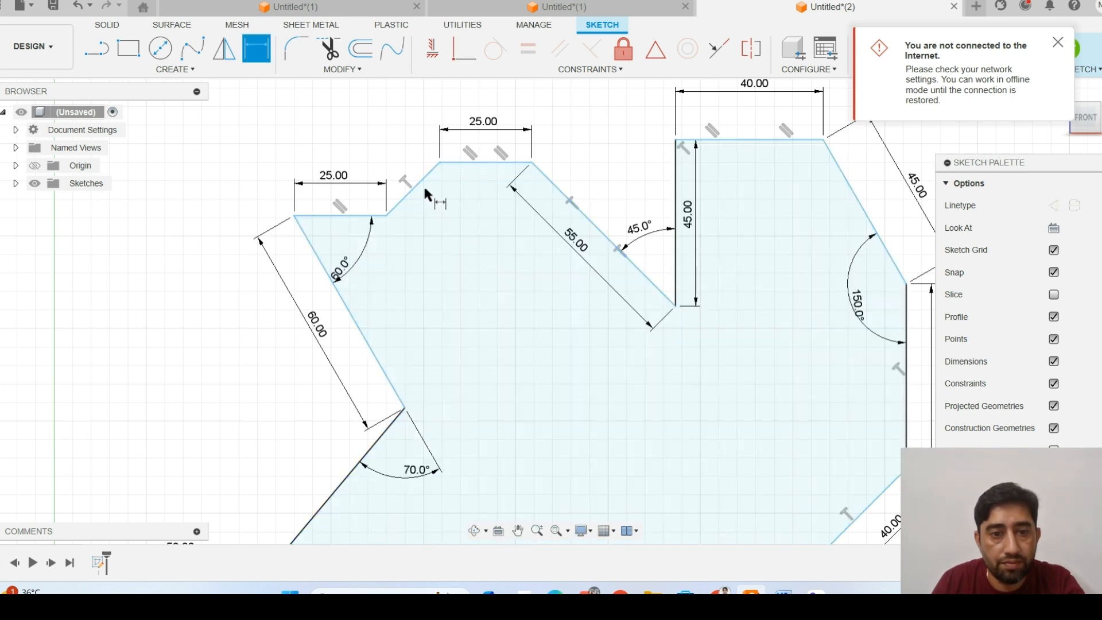
left_click(420, 180)
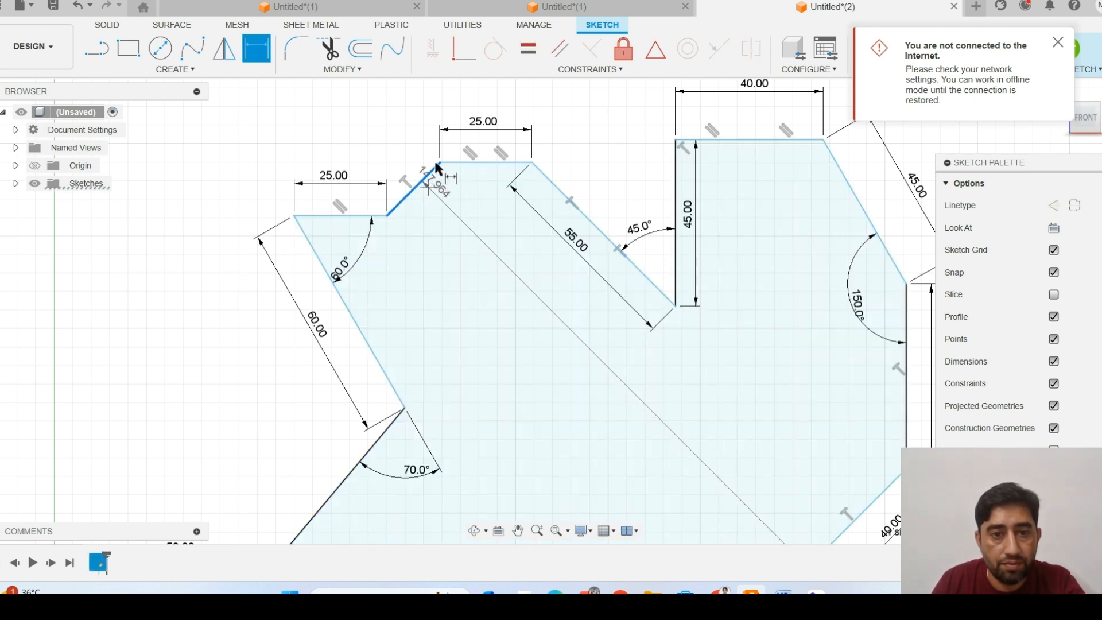
key("Escape")
key("Escape")
left_click(387, 216)
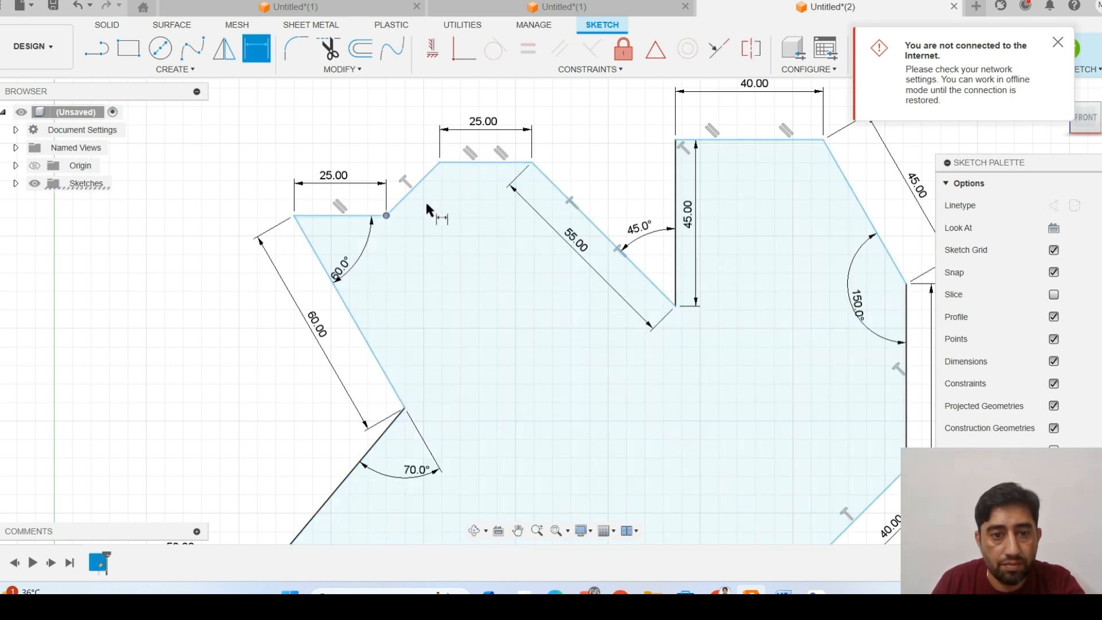
left_click(439, 163)
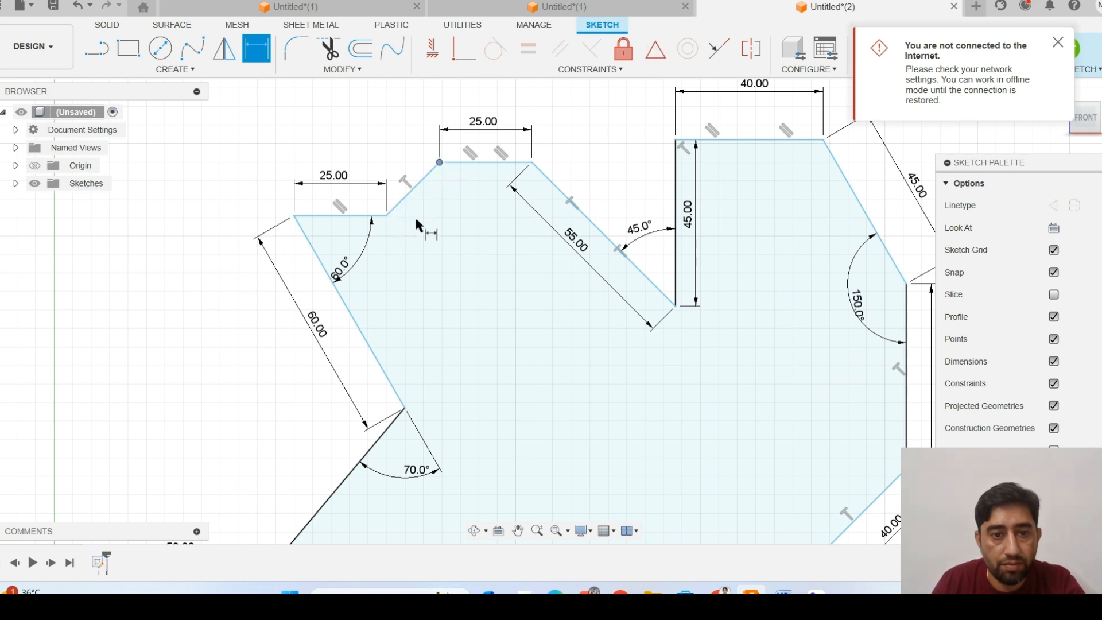
left_click(413, 188)
left_click(442, 211)
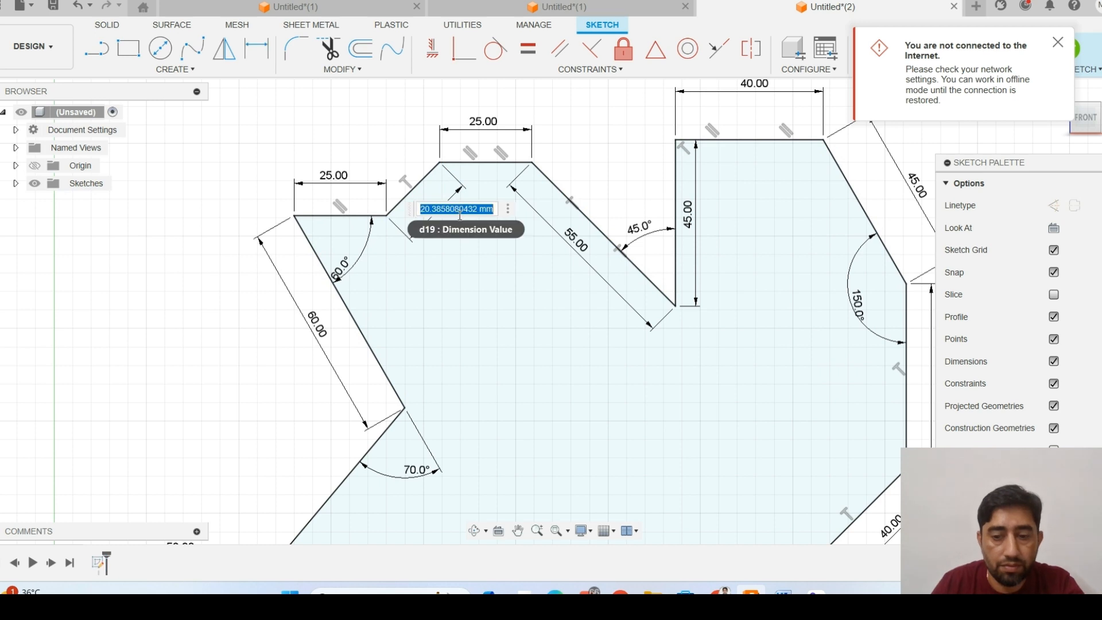
type("40")
key("Return")
scroll(483, 302, "down", 2)
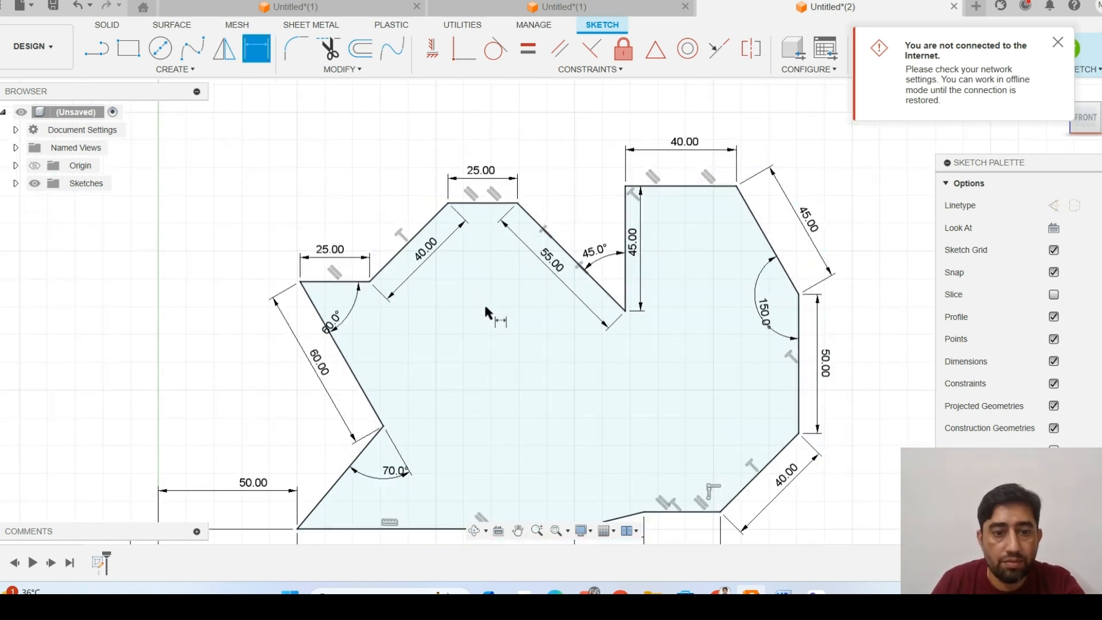
middle_click_drag(484, 302, 462, 214)
key("d")
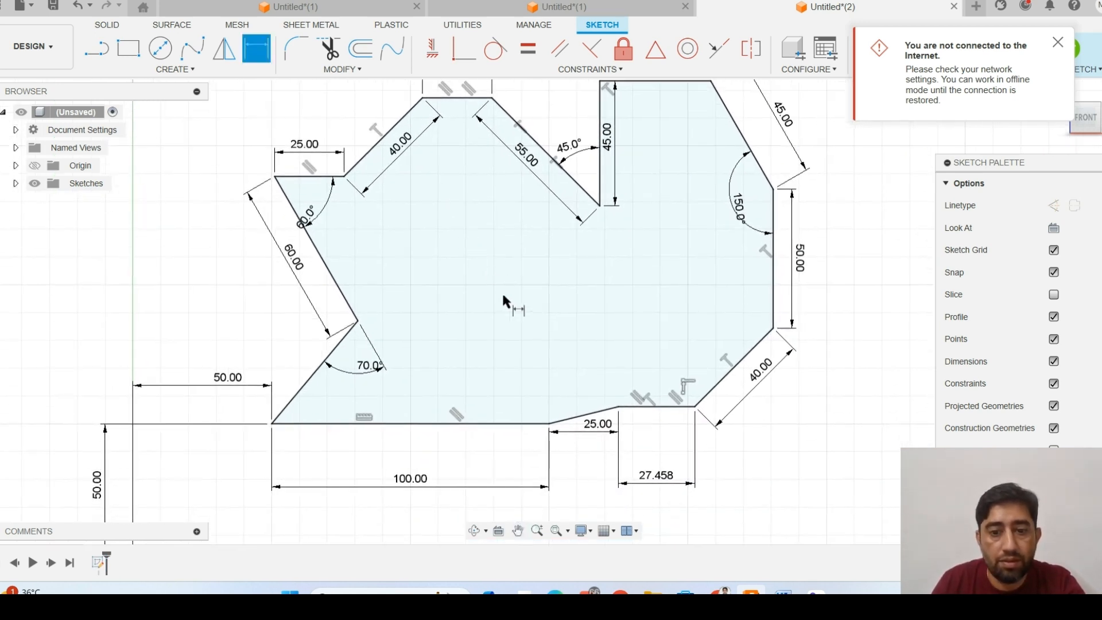
left_click(618, 407)
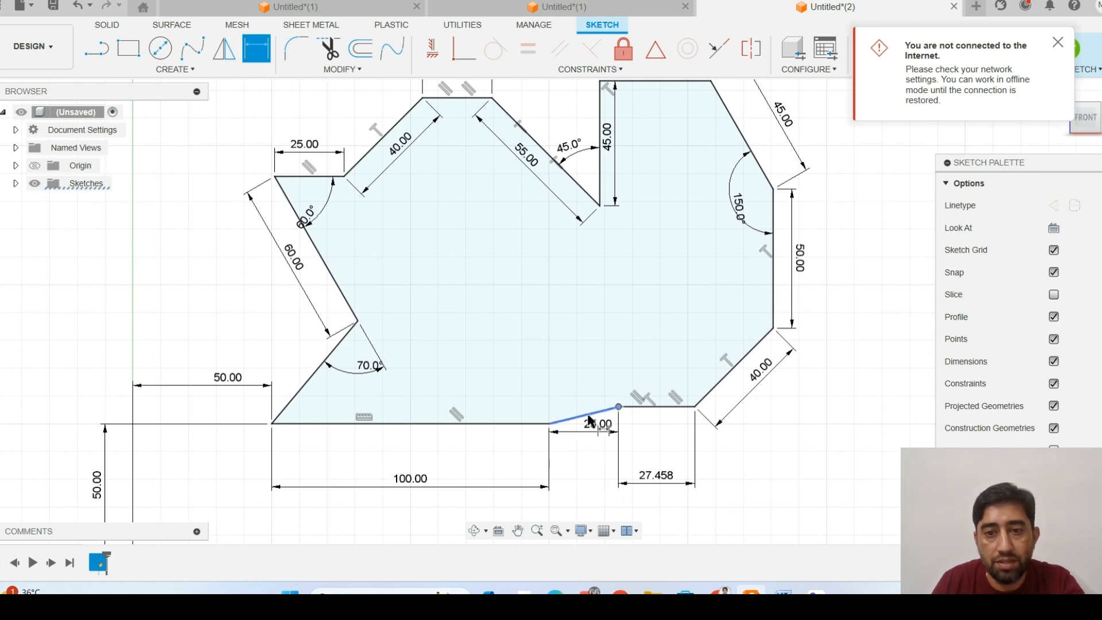
mouse_move(492, 336)
middle_mouse_down()
mouse_move(517, 377)
mouse_move(484, 311)
middle_mouse_up()
scroll(485, 361, "down", 3)
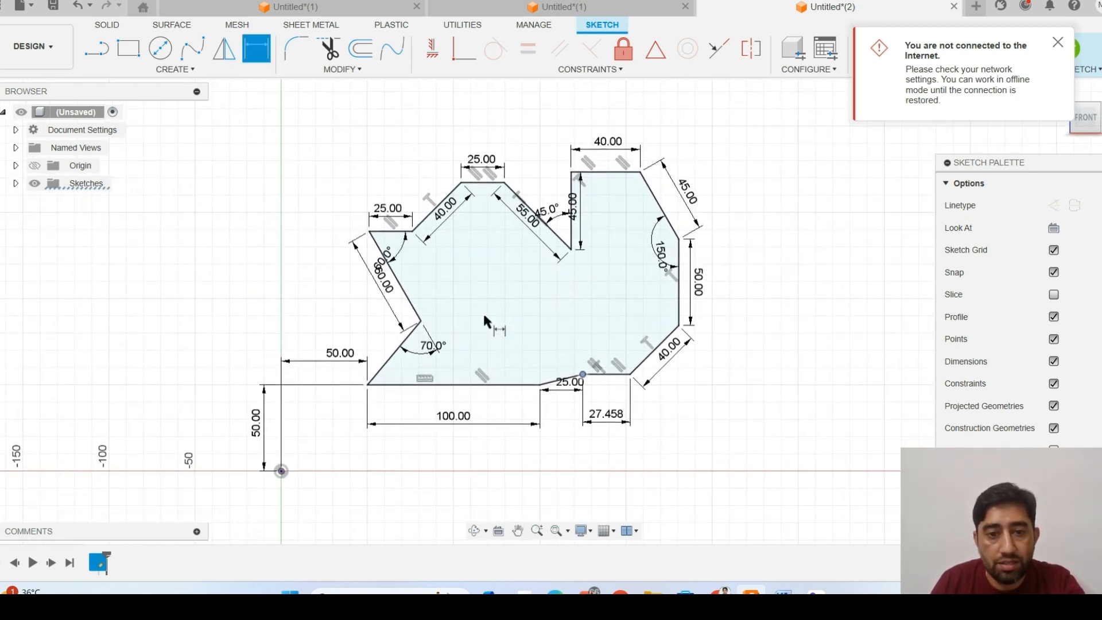
scroll(471, 317, "up", 1)
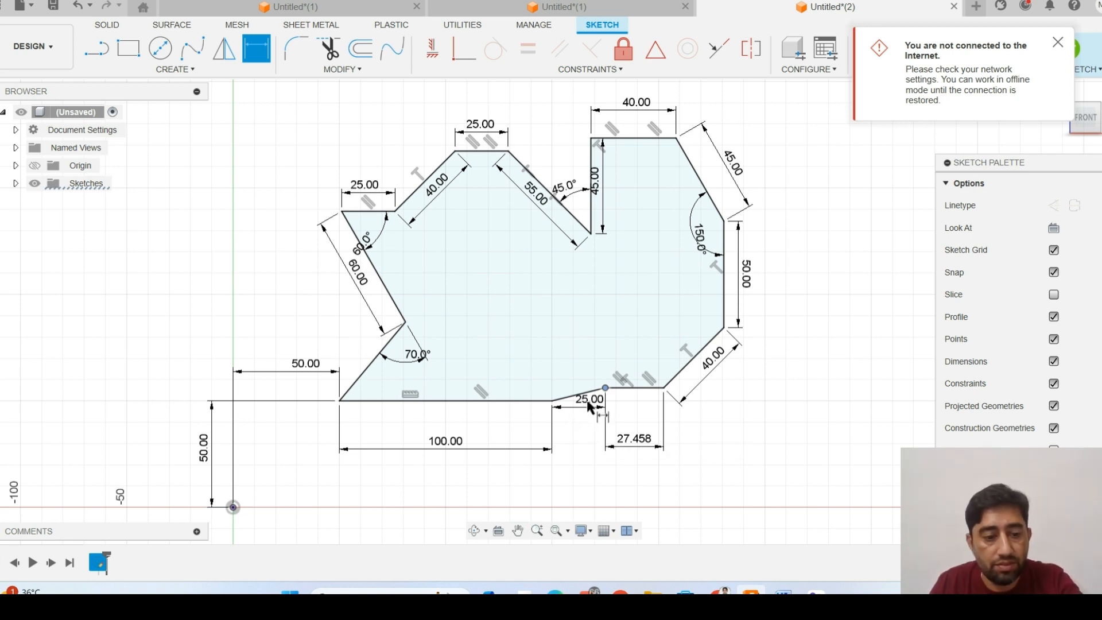
key("Escape")
- Move the sloped edge's 25 mm dimension down in line with its neighbours and set the adjacent horizontal edge's length to 50 mm
left_click_drag(588, 402, 588, 447)
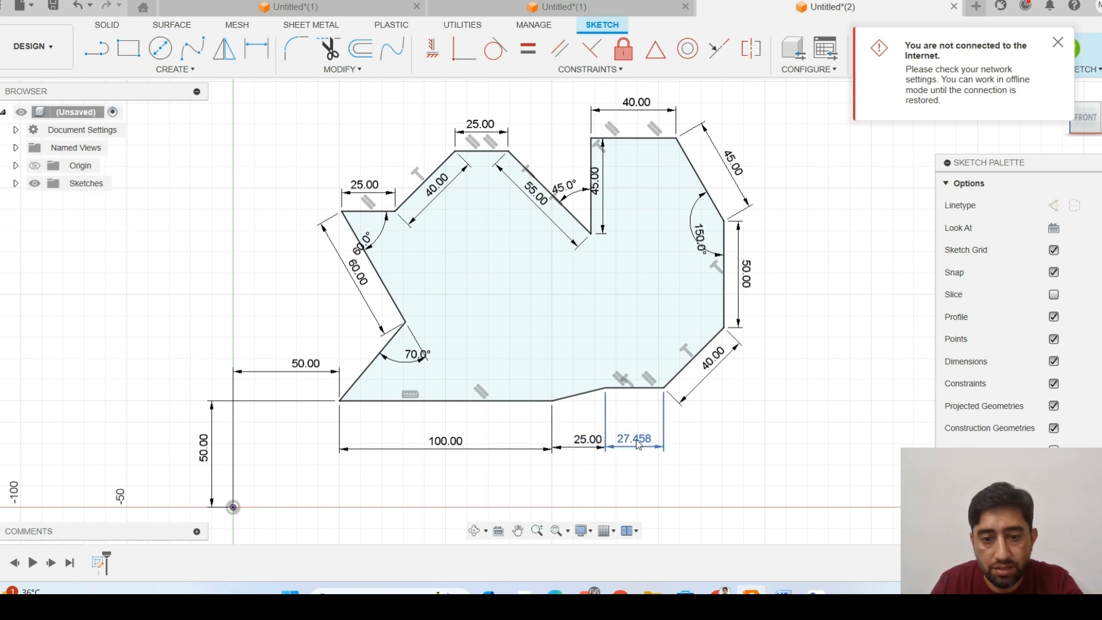
left_click(782, 591)
left_click(782, 591)
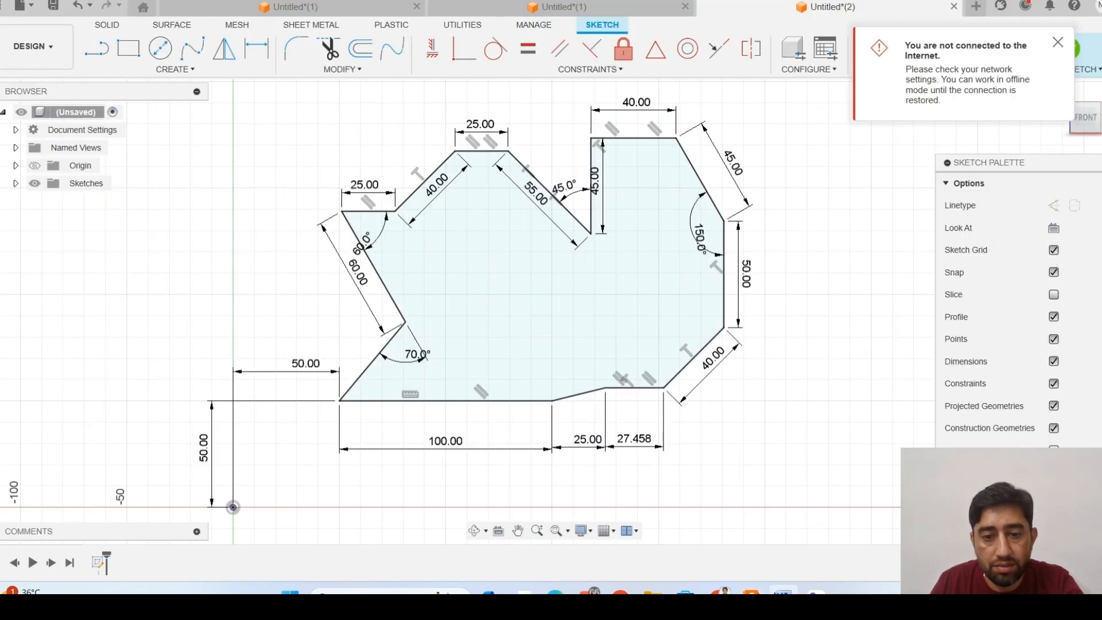
double_click(636, 438)
type("50")
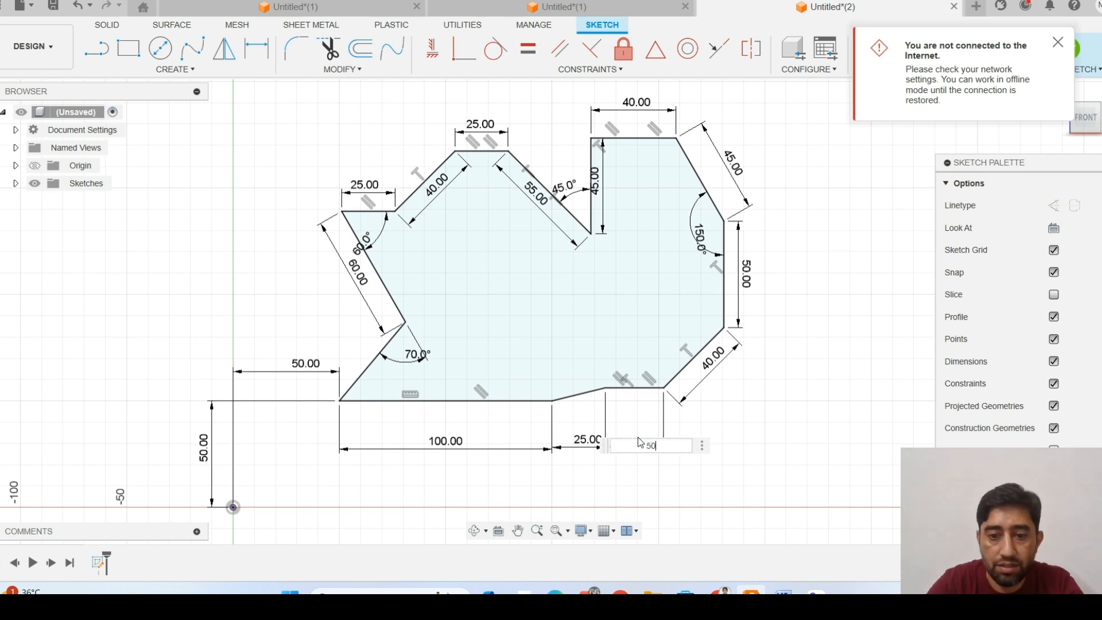
key("Return")
scroll(302, 267, "down", 3)
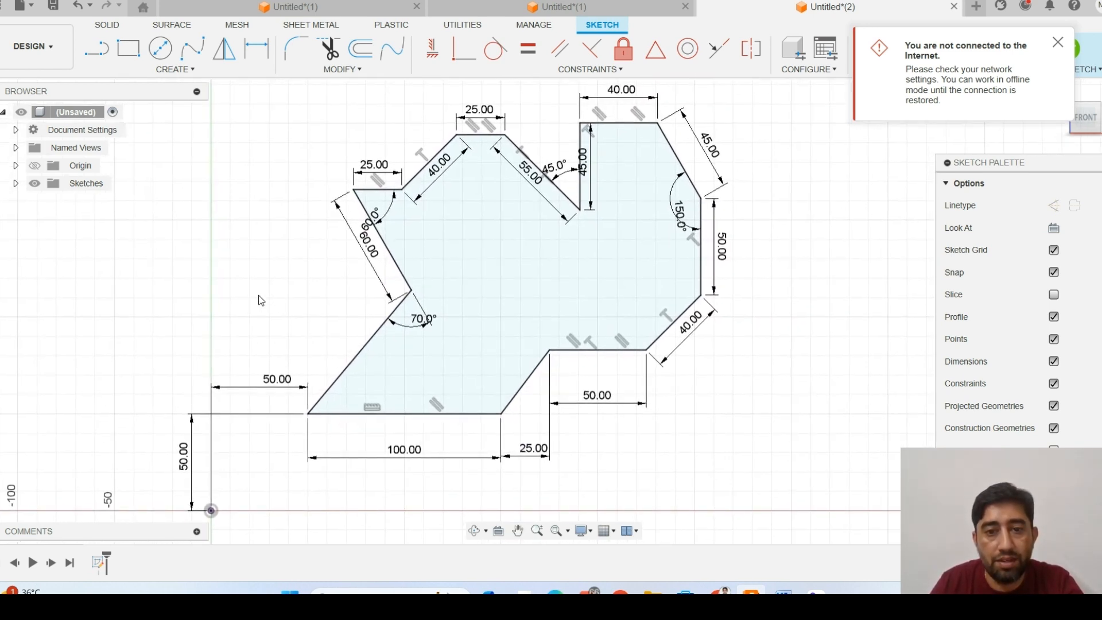
middle_click_drag(258, 295, 255, 313)
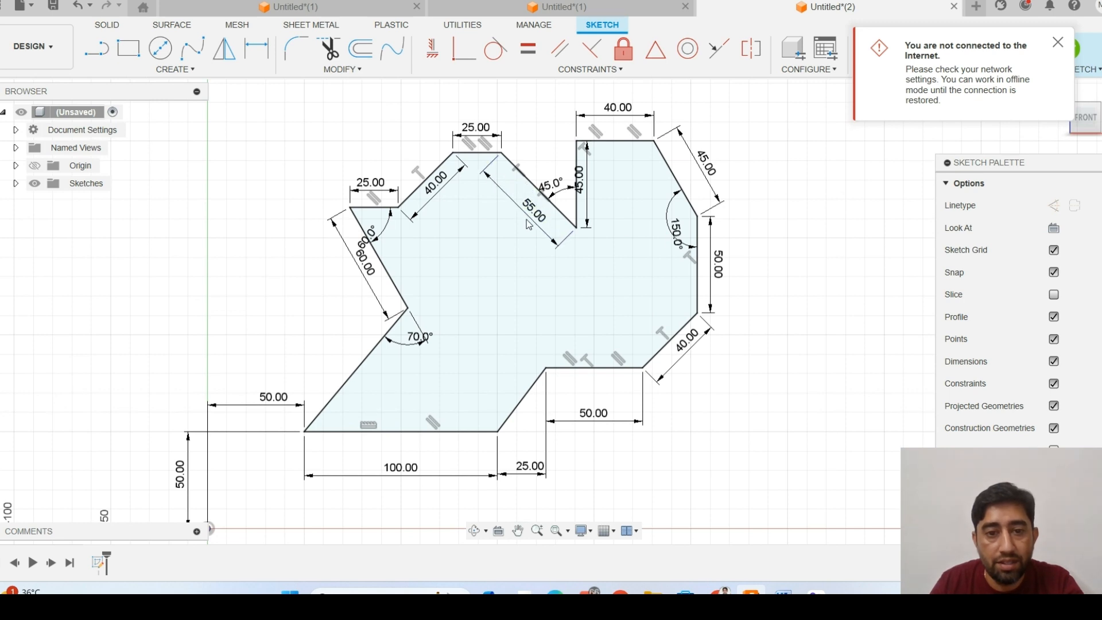
left_click_drag(528, 225, 523, 229)
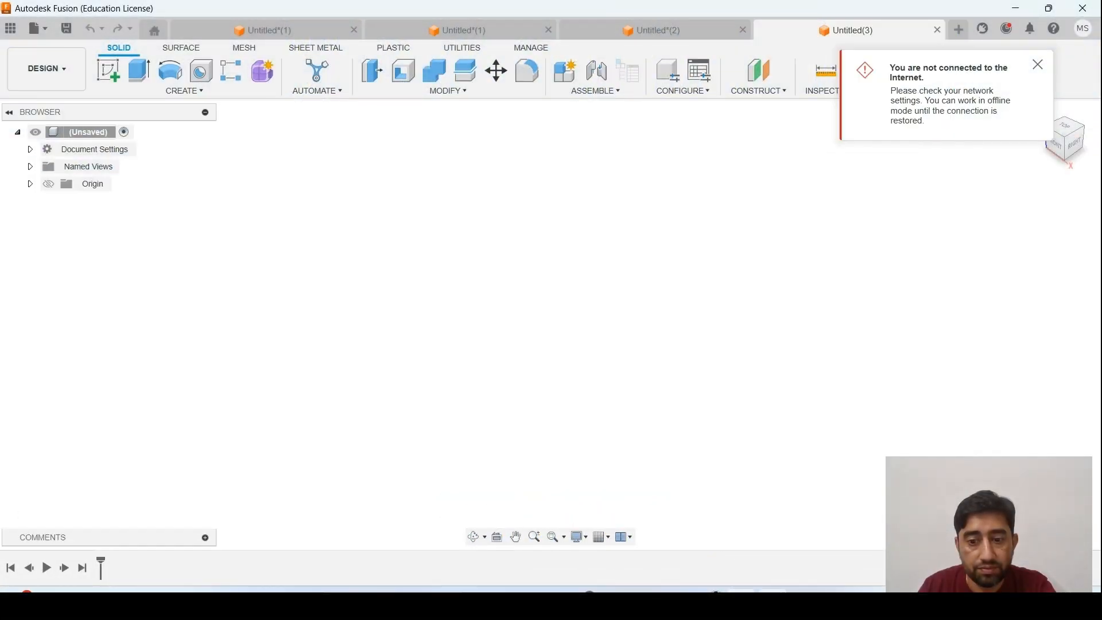
- Switch to Word and examine the dimensions of the Example 02 drawing at a larger zoom
left_click(773, 590)
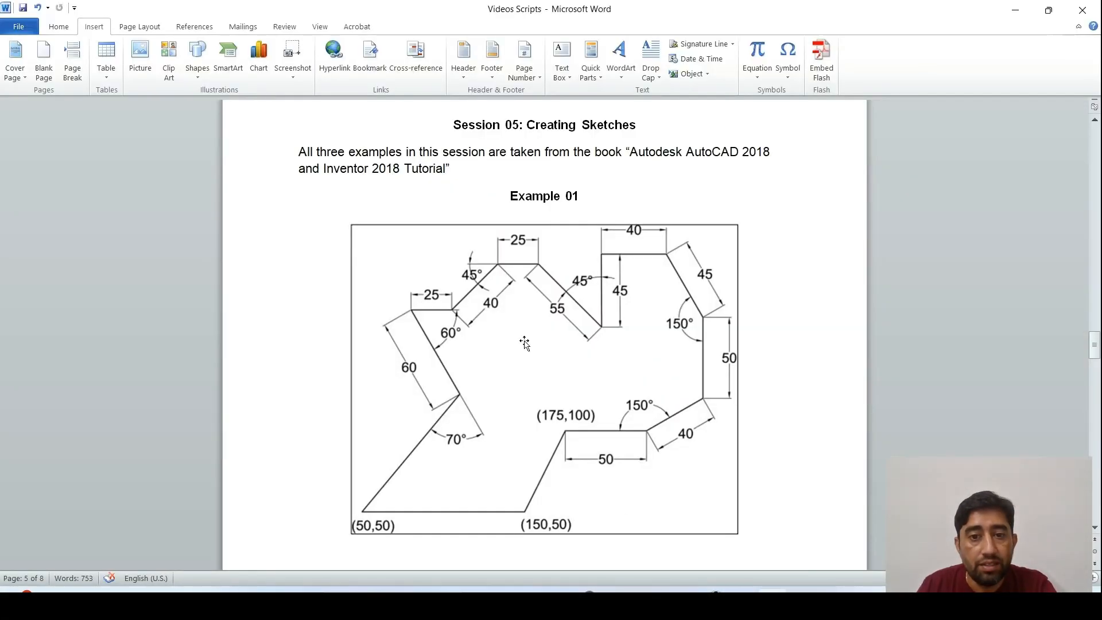
scroll(524, 343, "down", 16)
scroll(524, 342, "down", 6)
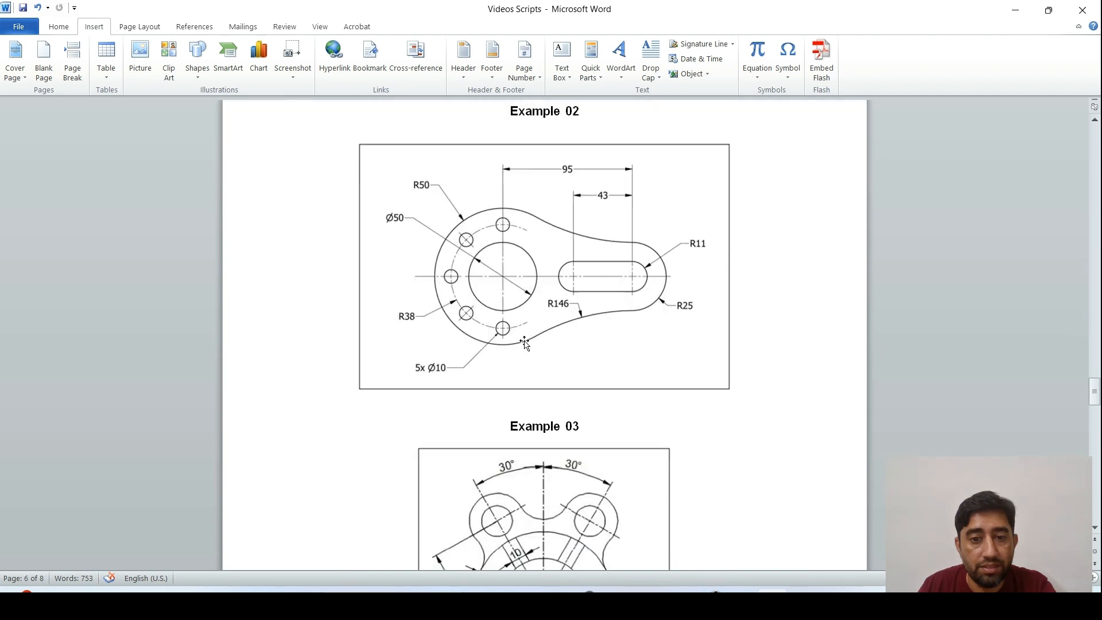
scroll(524, 342, "up", 1)
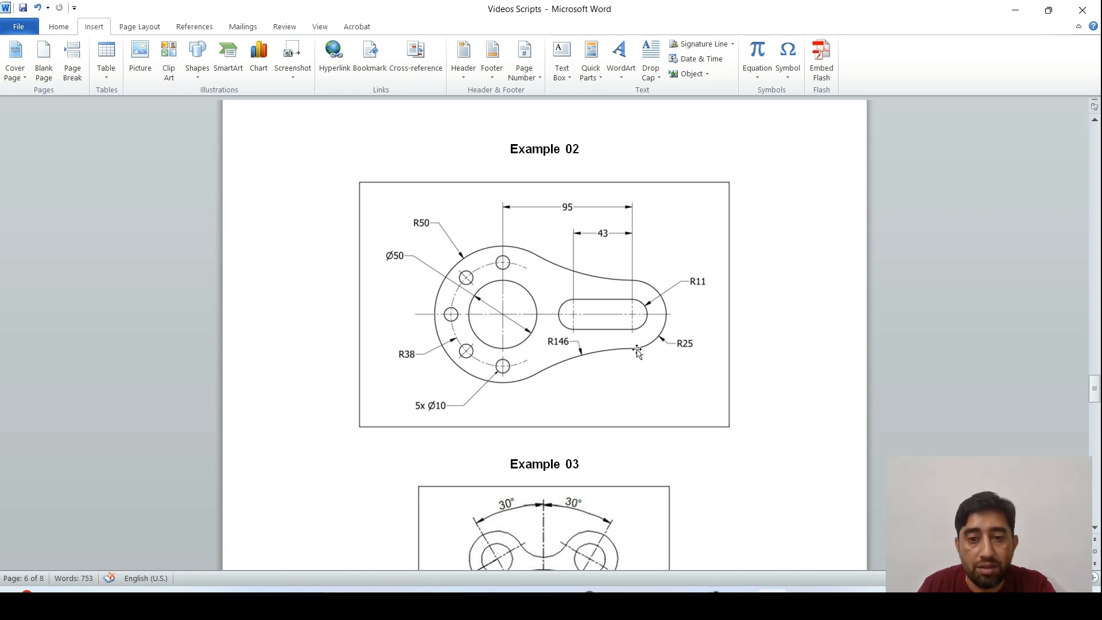
scroll(584, 354, "up", 3, "ctrl")
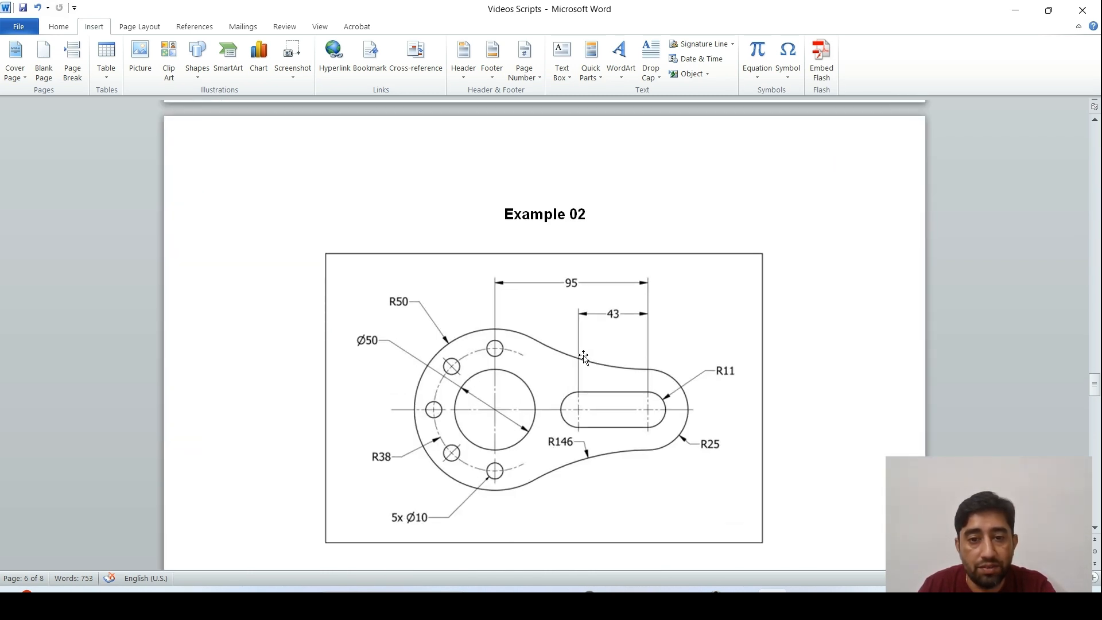
scroll(583, 354, "down", 2)
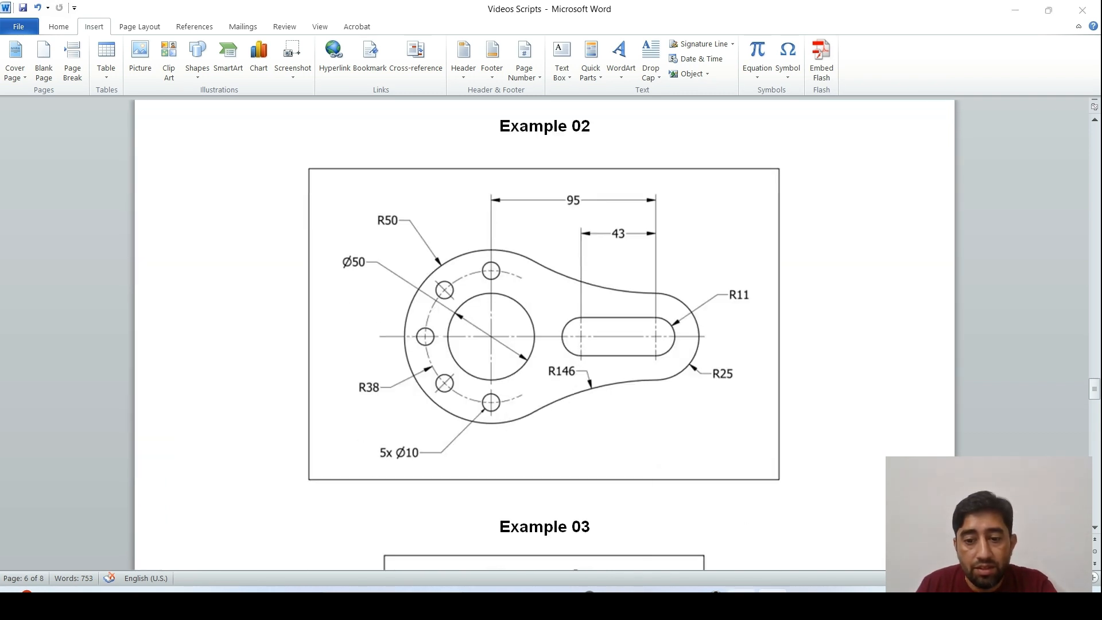
- Return to Fusion and start a new sketch on the front plane of the empty design
key("alt+Tab")
left_click(116, 68)
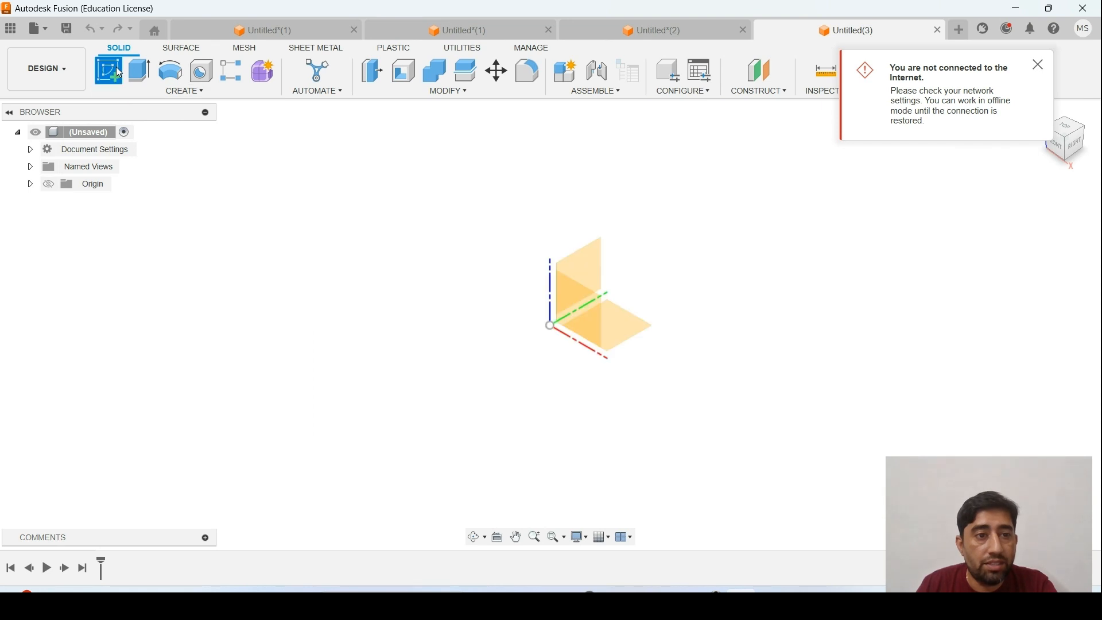
left_click(583, 301)
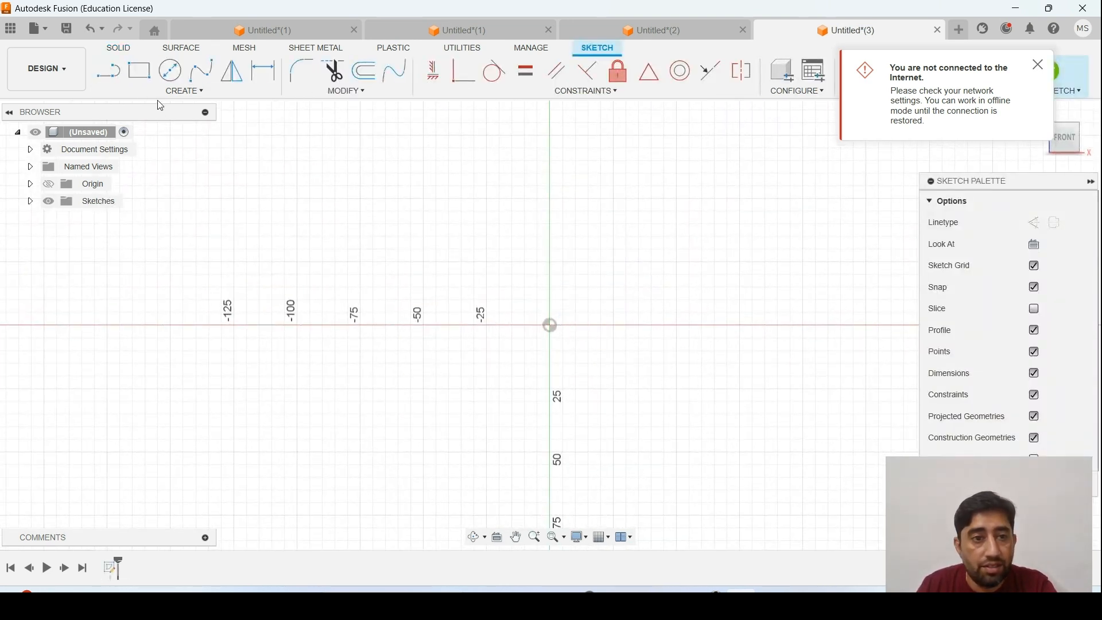
- Draw a horizontal construction line through the origin, from about 75 mm left of it to about 114 mm right of it
left_click(108, 71)
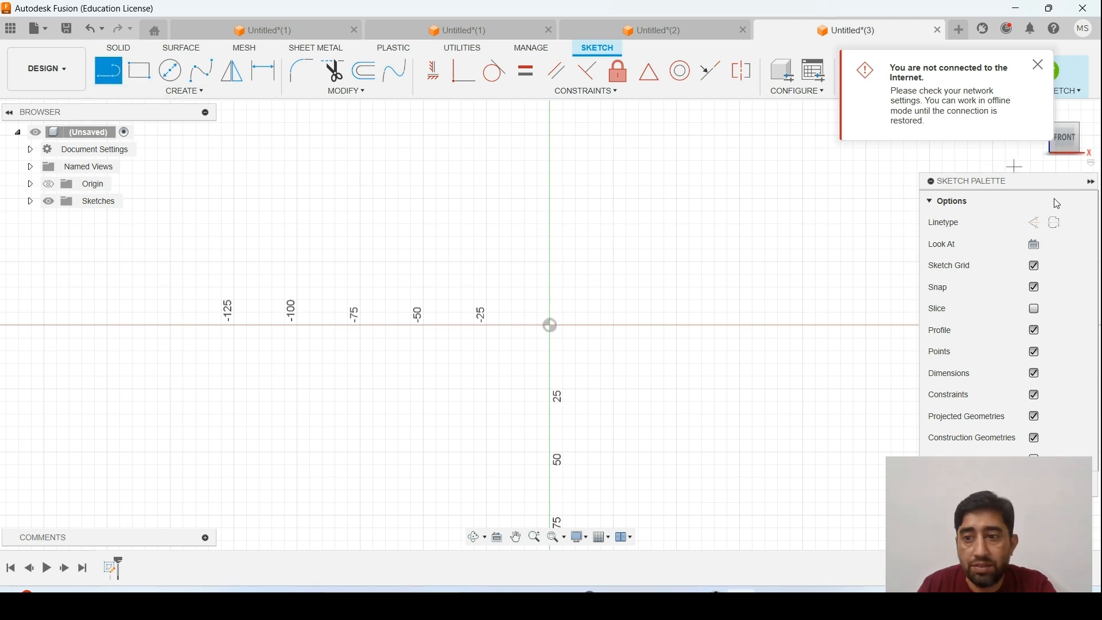
left_click(1034, 223)
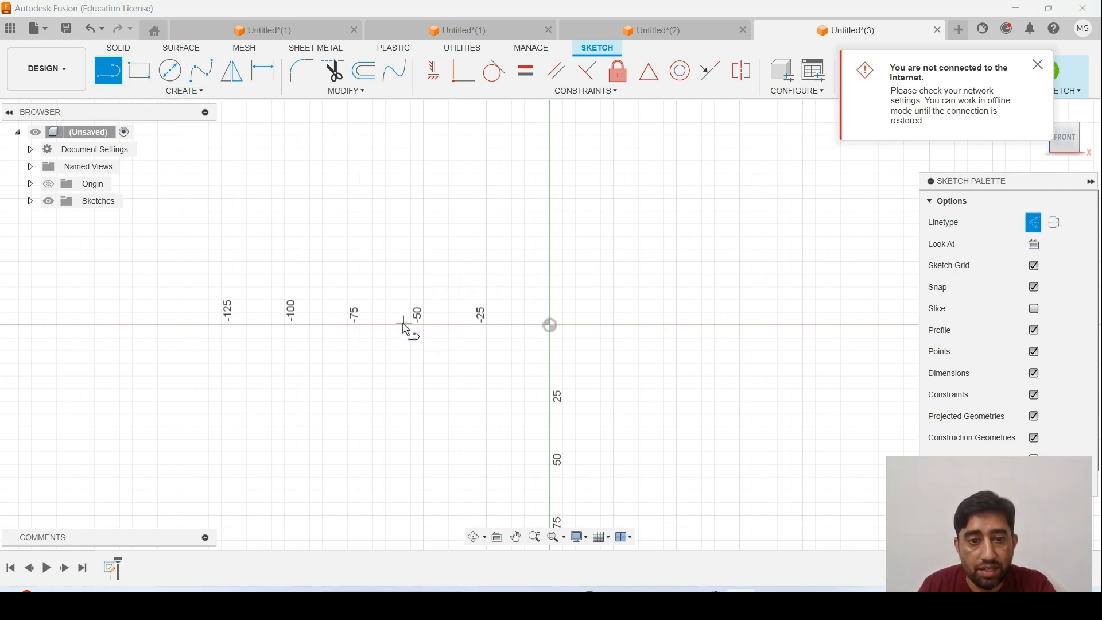
left_click(360, 325)
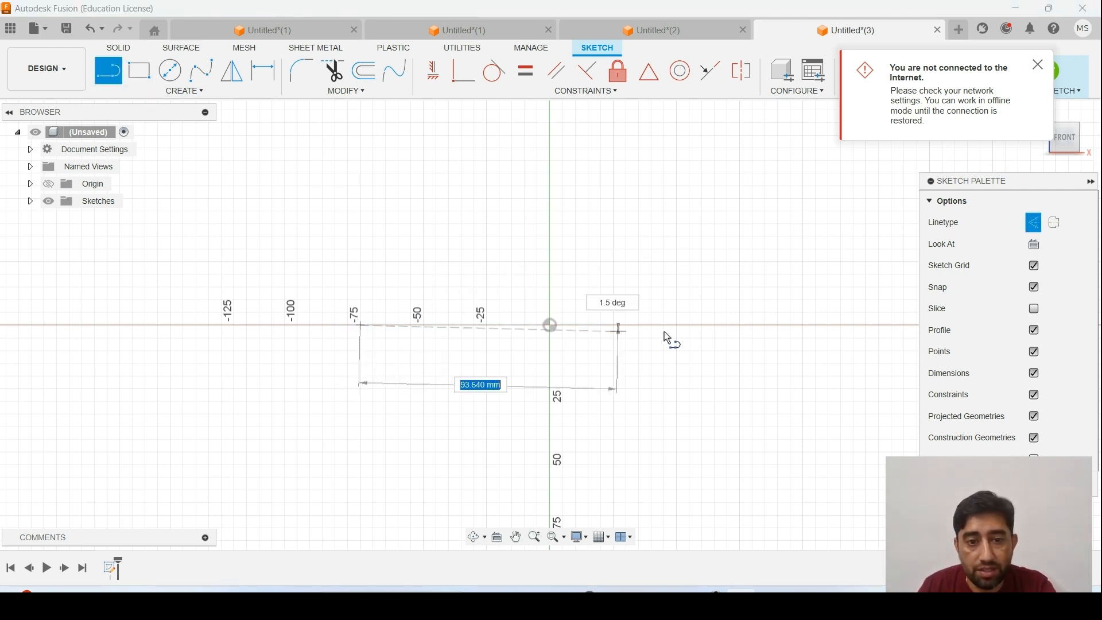
left_click(837, 326)
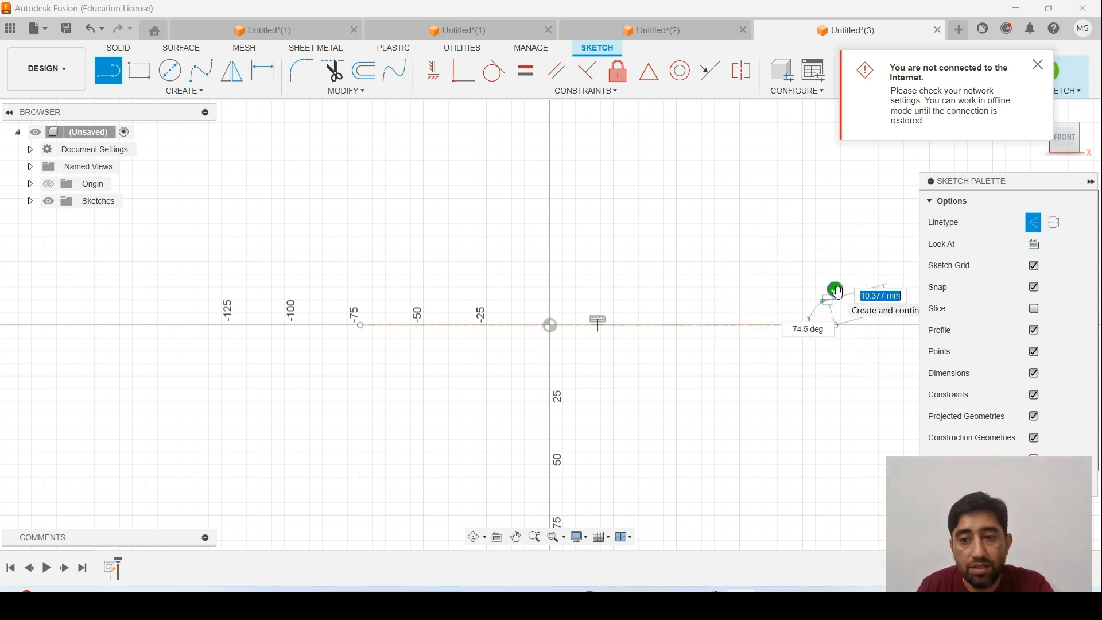
left_click(835, 289)
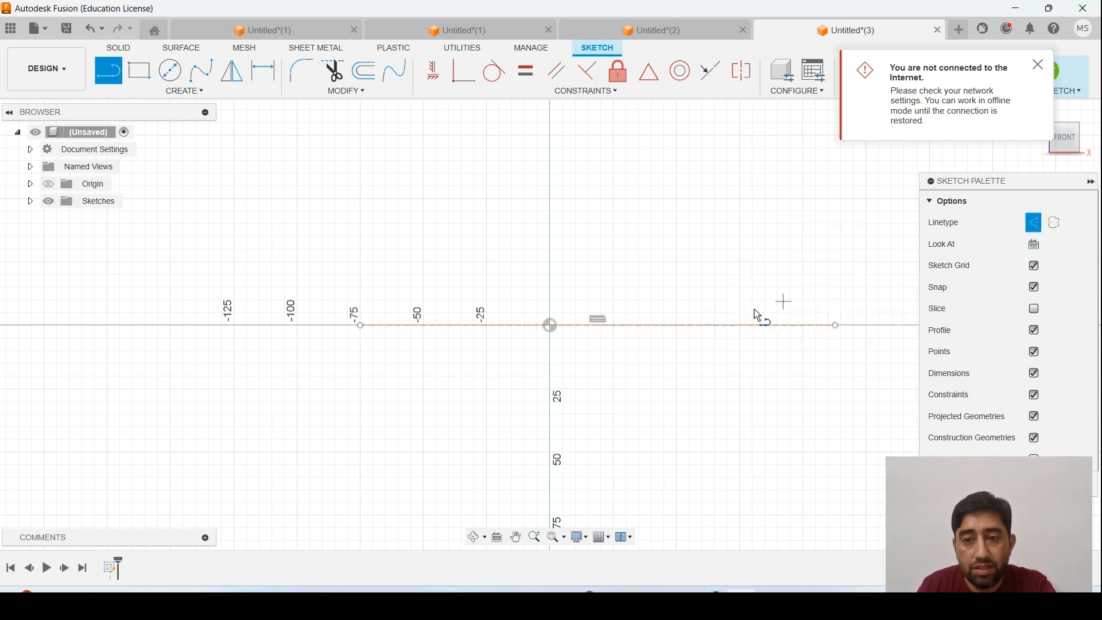
key("Escape")
- Convert the horizontal construction line through the origin into a centerline
left_click(726, 330)
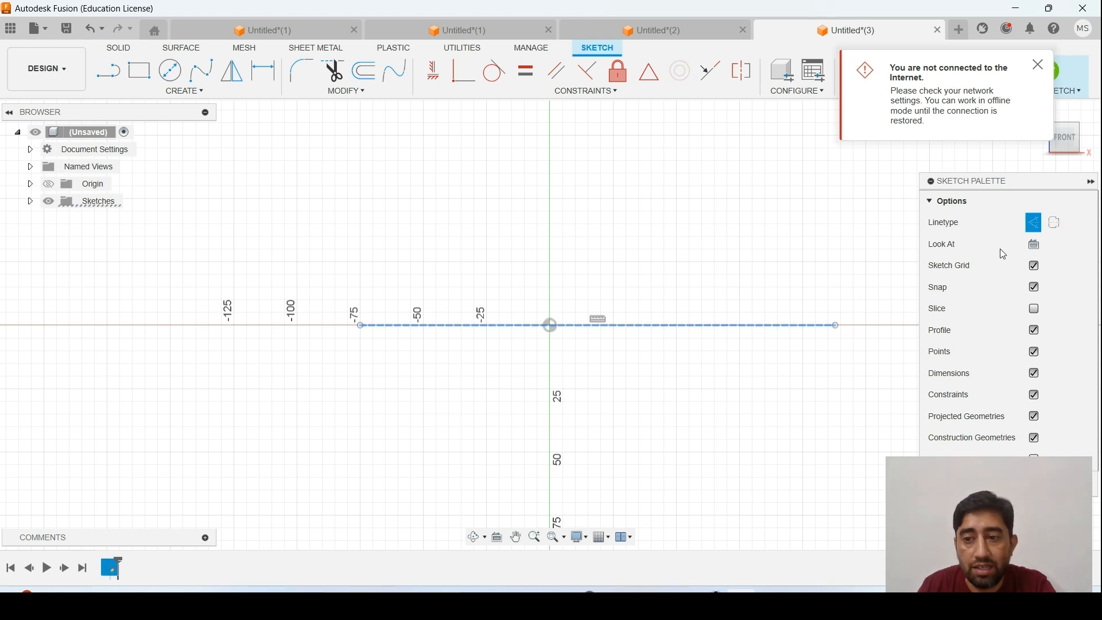
left_click(1057, 228)
scroll(728, 321, "up", 2)
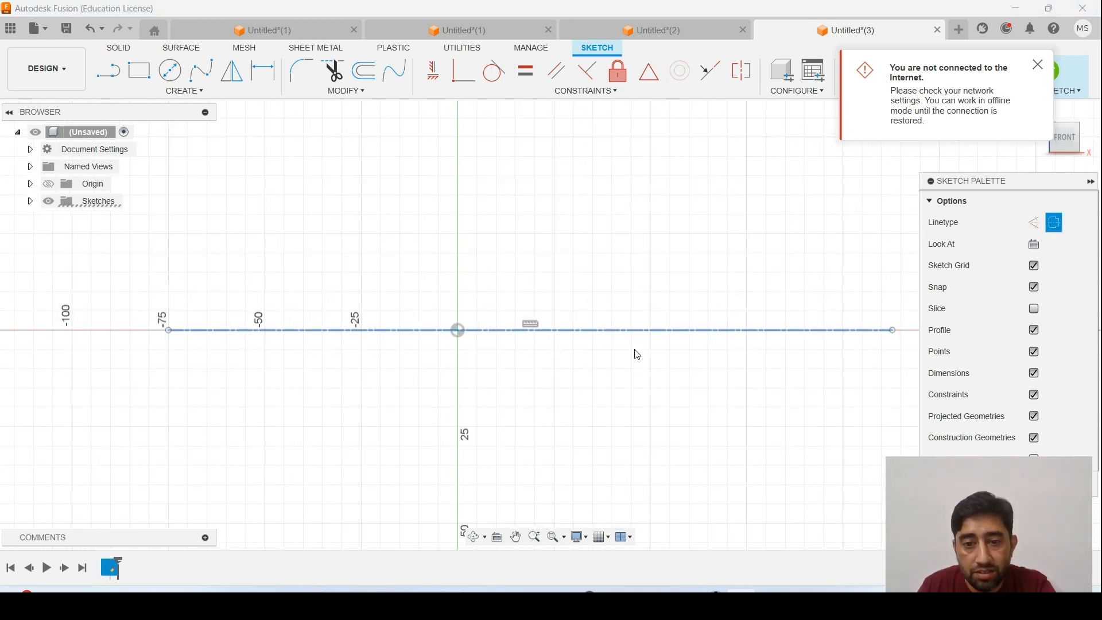
scroll(601, 327, "down", 2)
mouse_move(561, 320)
middle_mouse_down()
mouse_move(654, 281)
mouse_move(615, 328)
mouse_move(612, 358)
middle_mouse_up()
scroll(619, 345, "down", 1)
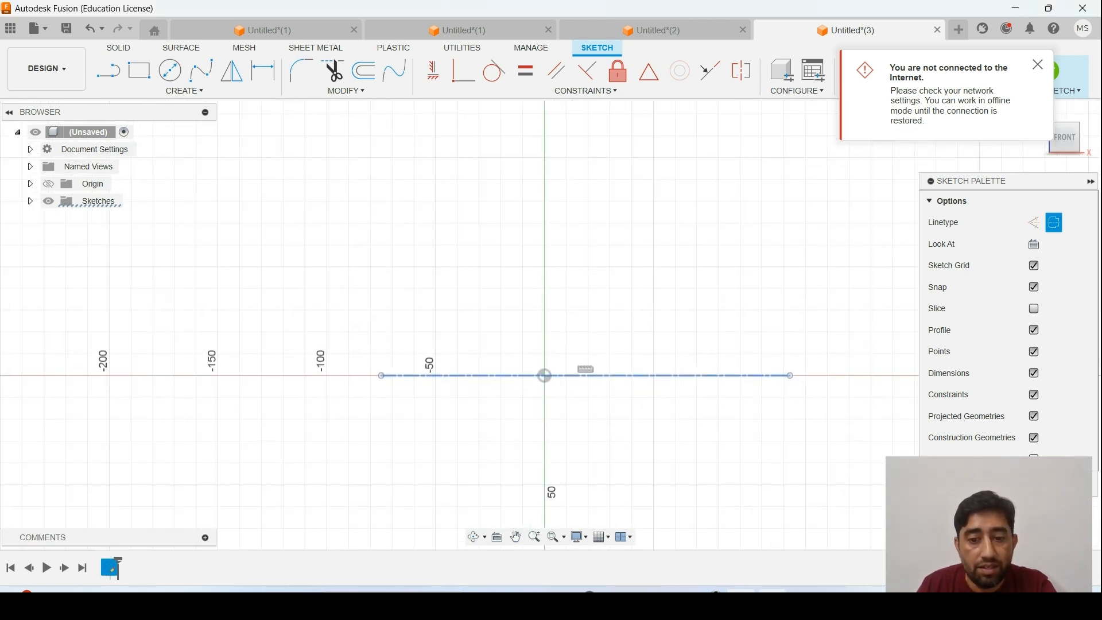
- Check the Example 02 drawing in Word, then draw a vertical centerline in Fusion from about 70 mm above the origin to 100 mm below it
left_click(772, 590)
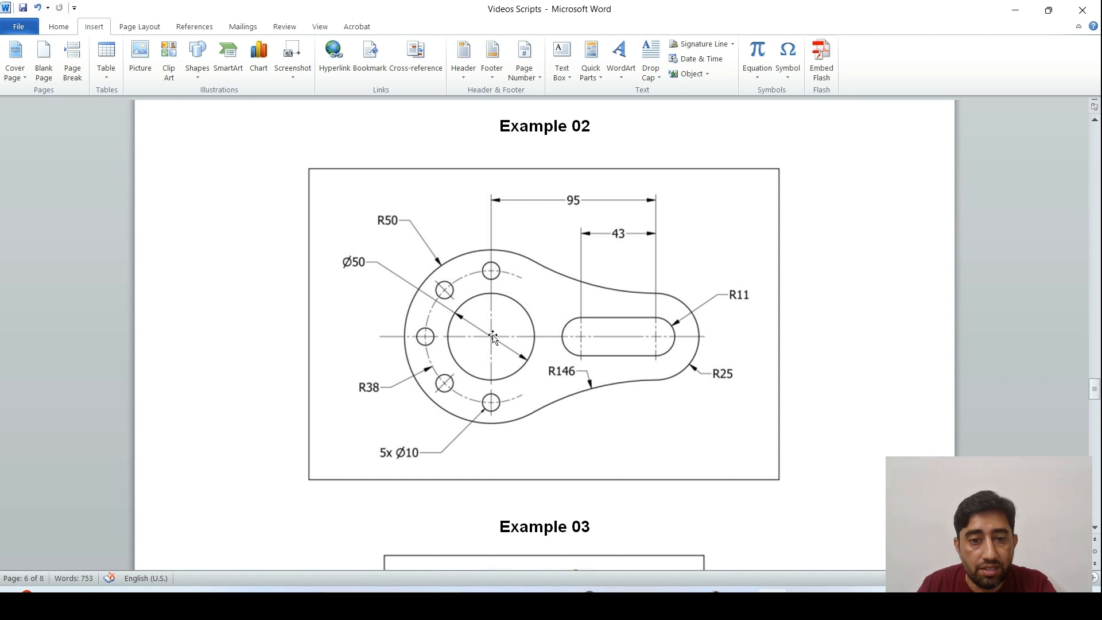
key("alt+Tab")
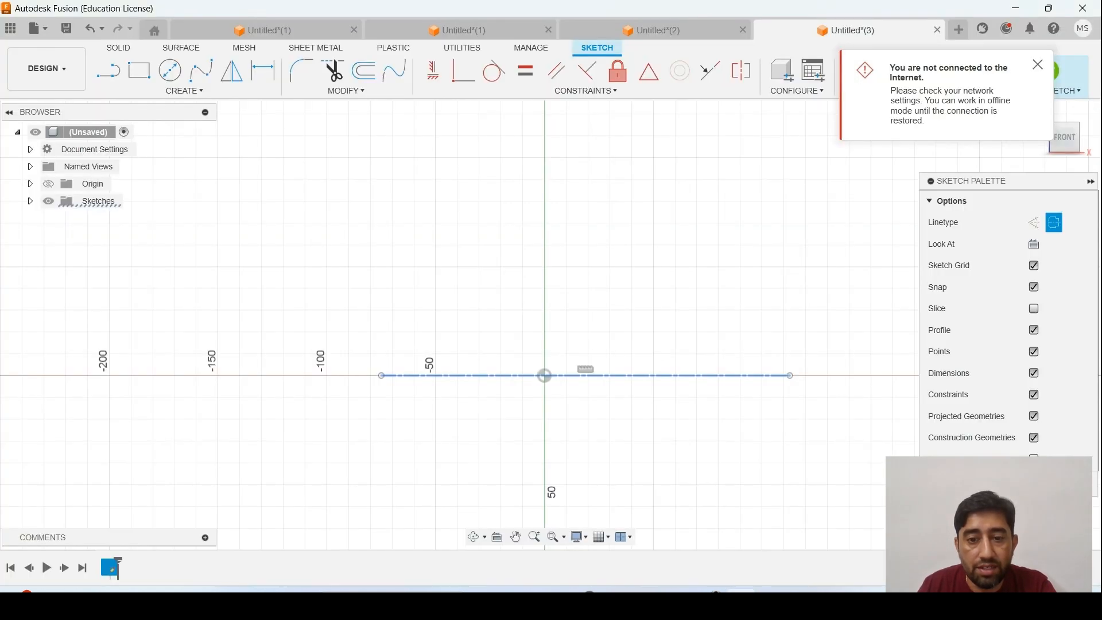
key("l")
key("x")
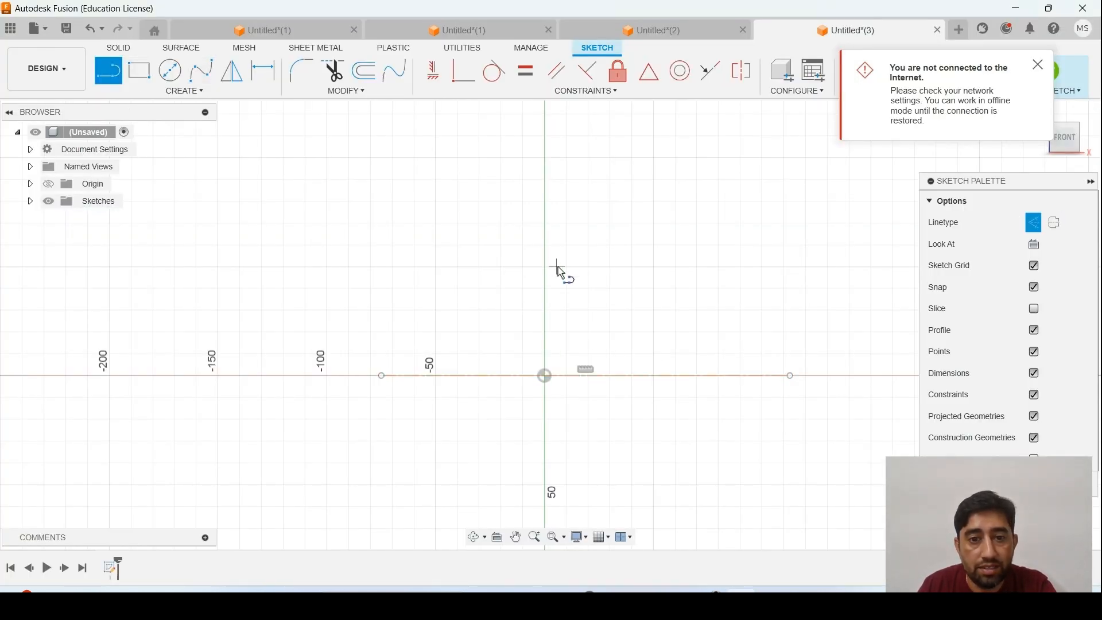
left_click(544, 224)
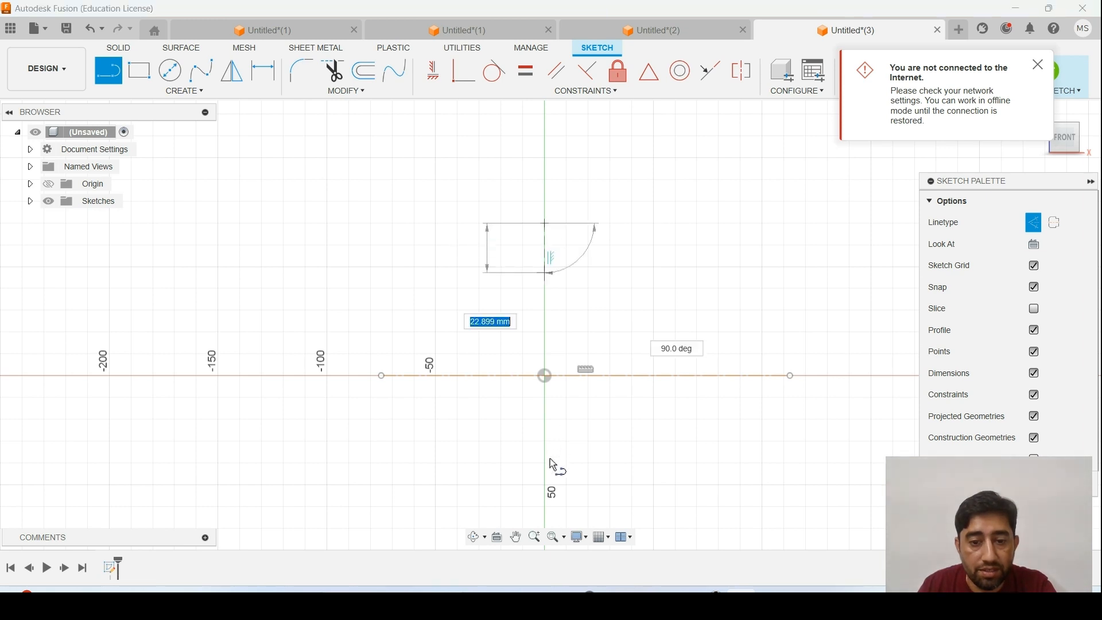
scroll(546, 472, "down", 2)
middle_click_drag(551, 447, 543, 317)
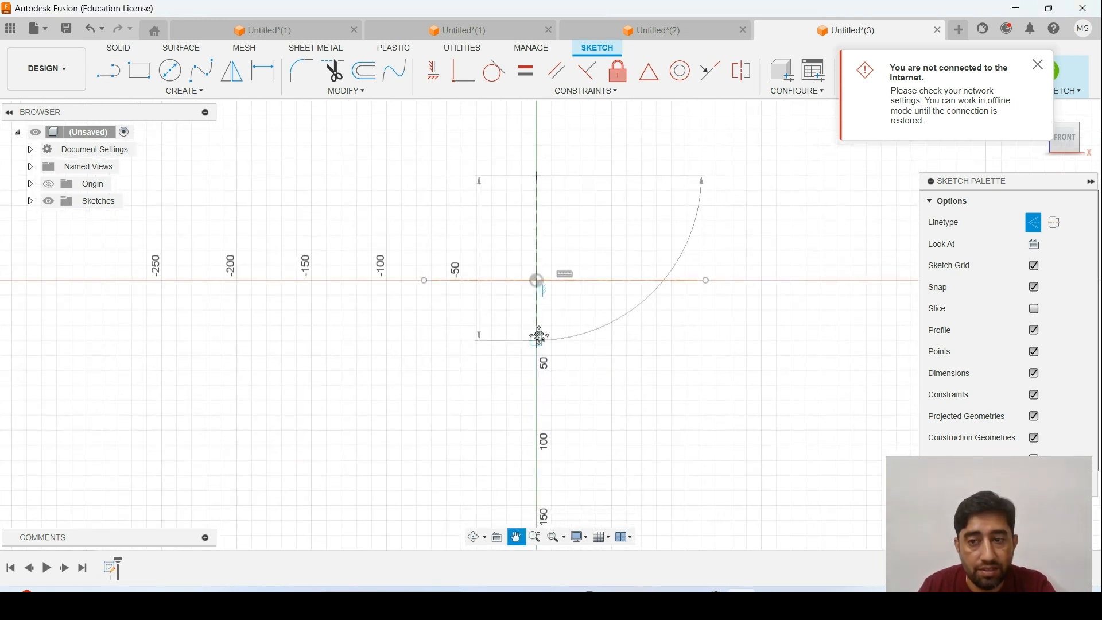
left_click(1055, 222)
left_click_drag(756, 312, 539, 426)
left_click(542, 173)
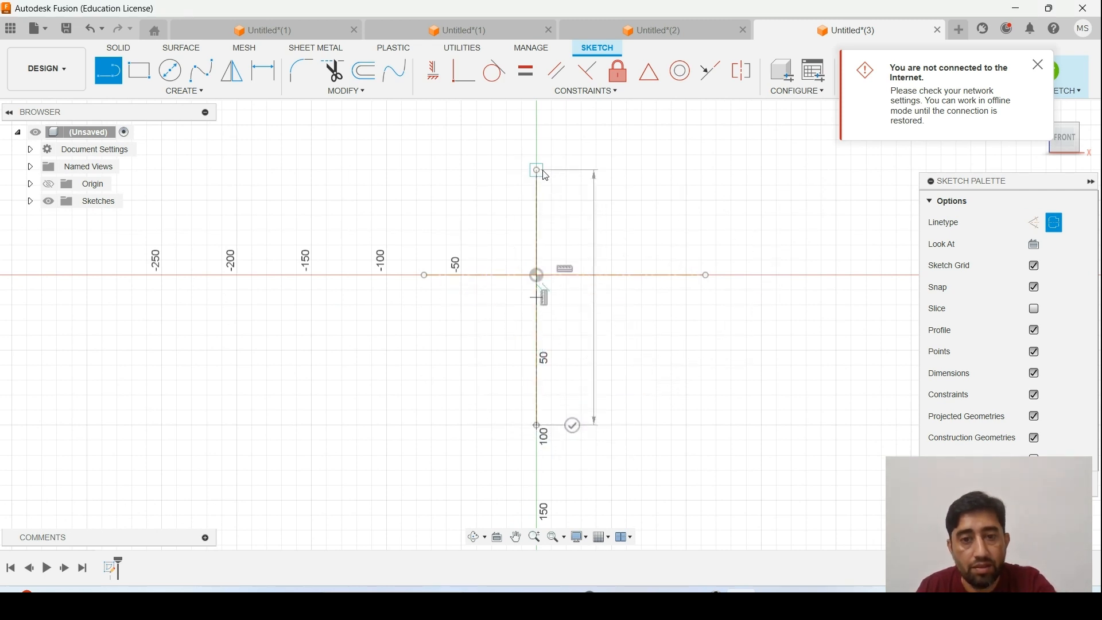
key("Escape")
- Extend the vertical centerline's upper end to about 120 mm above the origin and the horizontal centerline's right end to about 200 mm
scroll(556, 194, "down", 1)
middle_click_drag(555, 194, 555, 231)
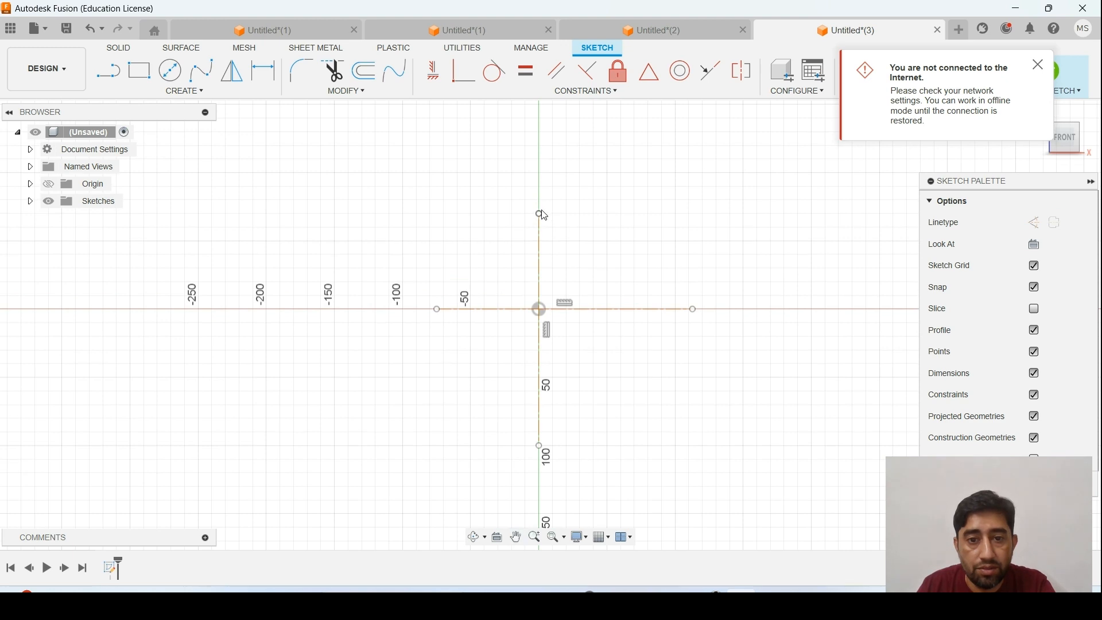
left_click_drag(541, 182, 540, 152)
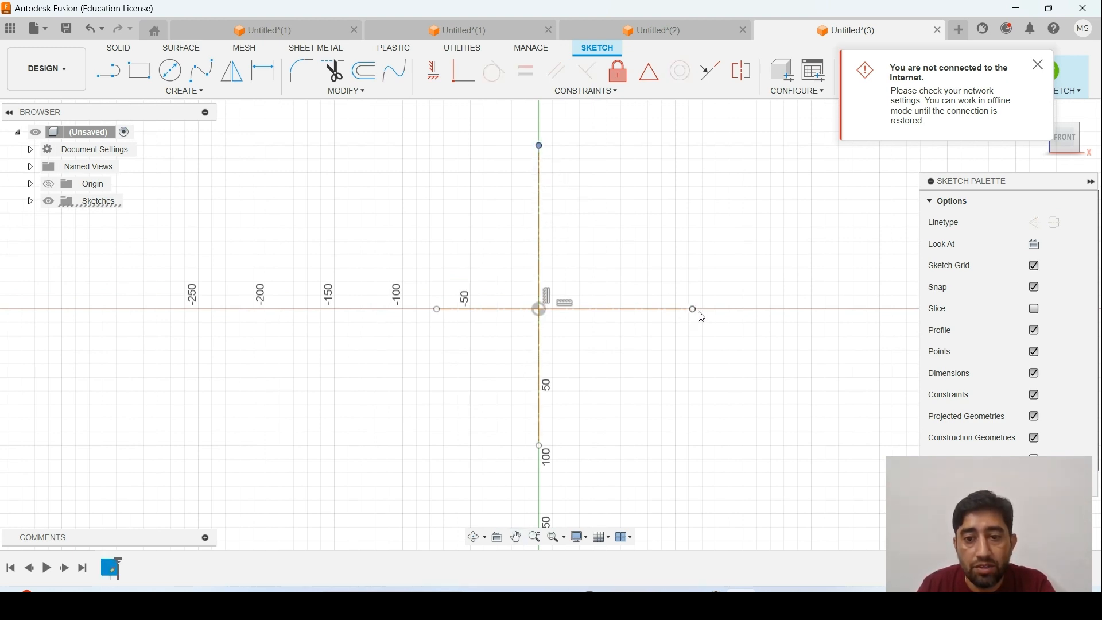
left_click_drag(701, 317, 815, 314)
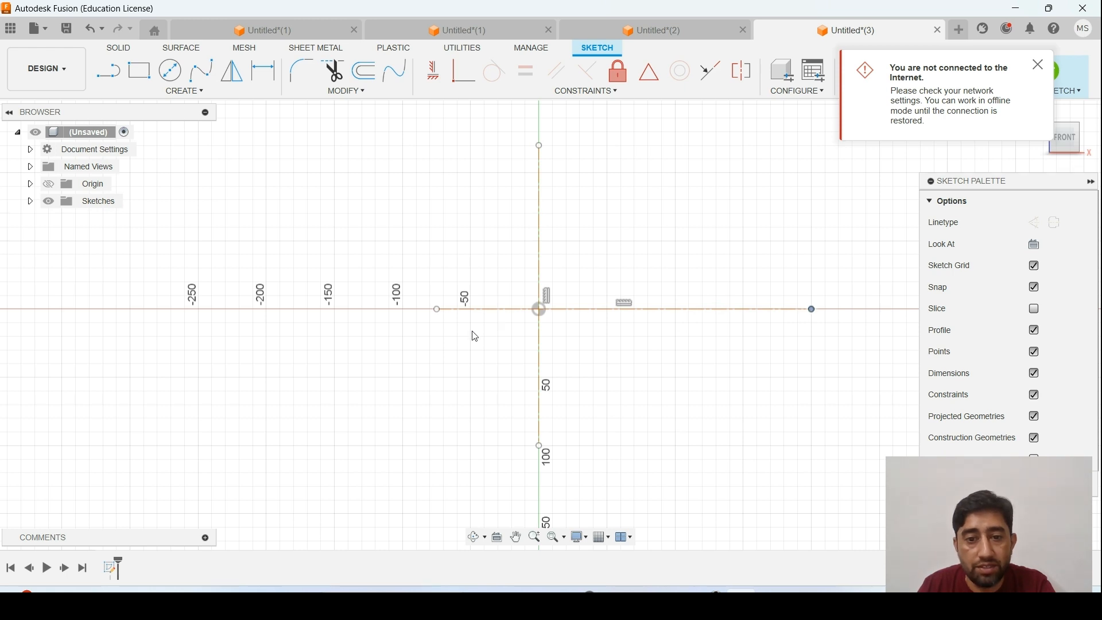
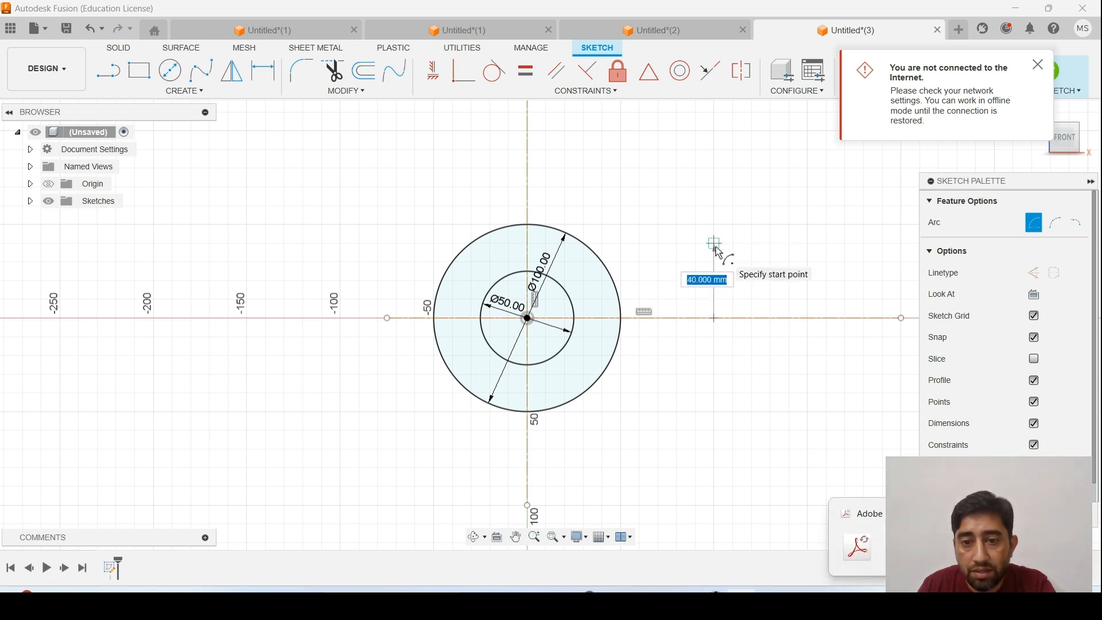
- Sketch a 180° arc of 40 mm radius opening toward the circles, centered on the horizontal centerline 100 mm right of the origin
left_click(714, 243)
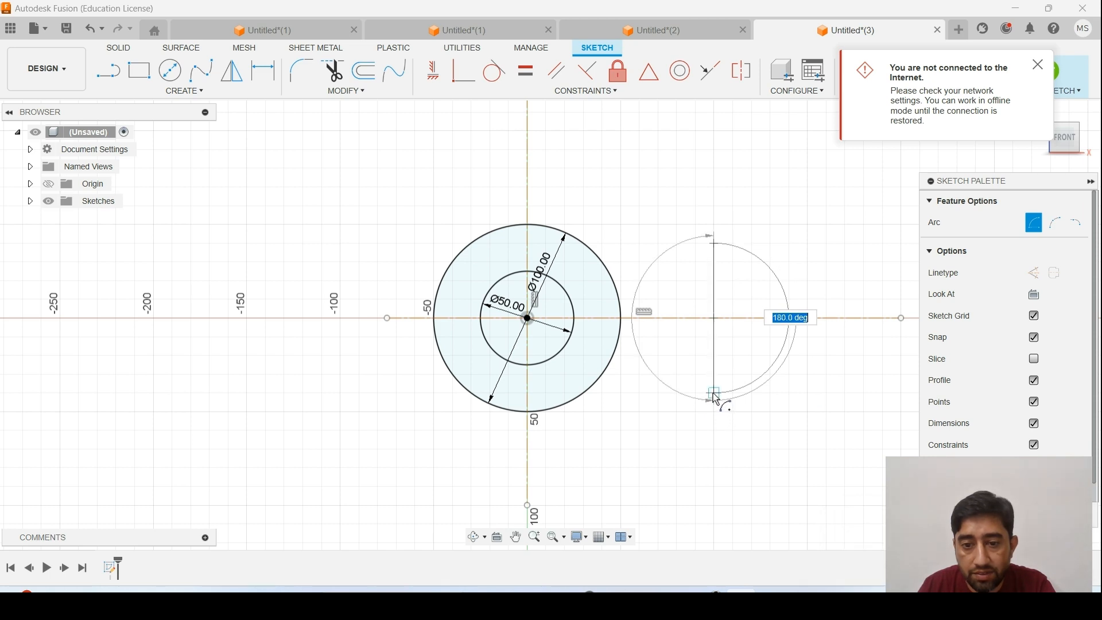
left_click(715, 396)
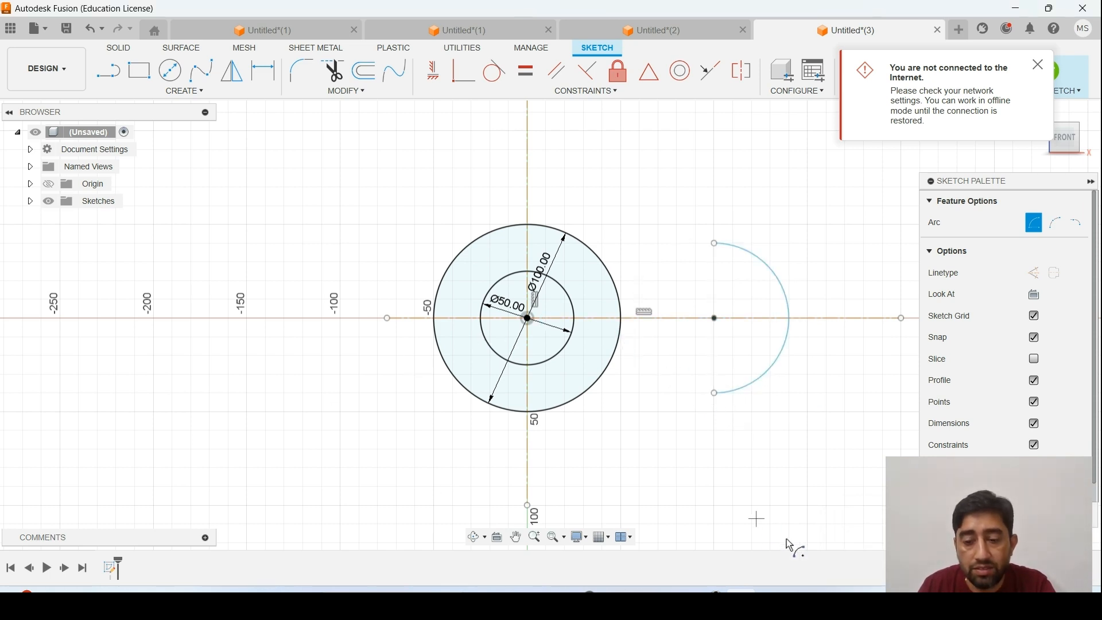
- Check the Example 02 drawing in Word, then set the horizontal distance between the circles' center and the arc's center to 95 mm in Fusion
key("alt+Tab")
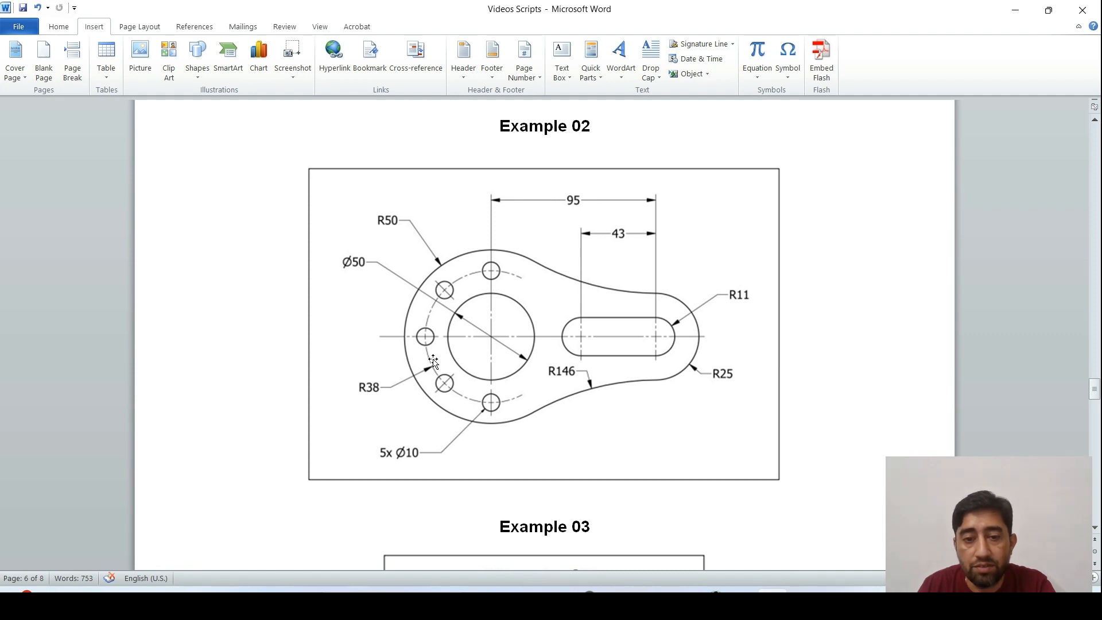
key("alt+Tab")
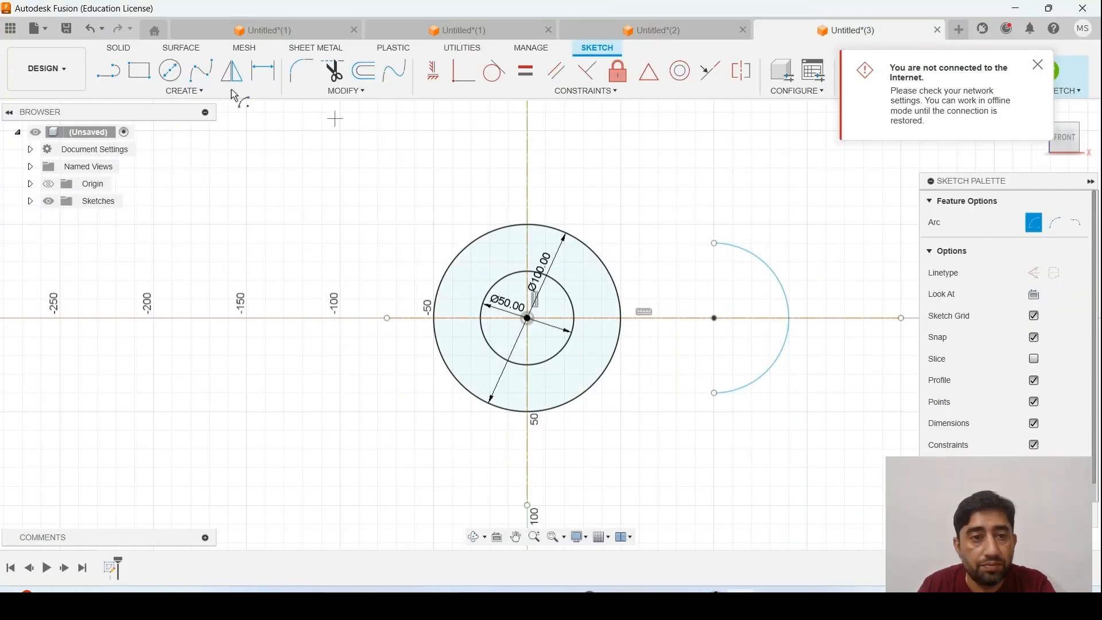
left_click(256, 71)
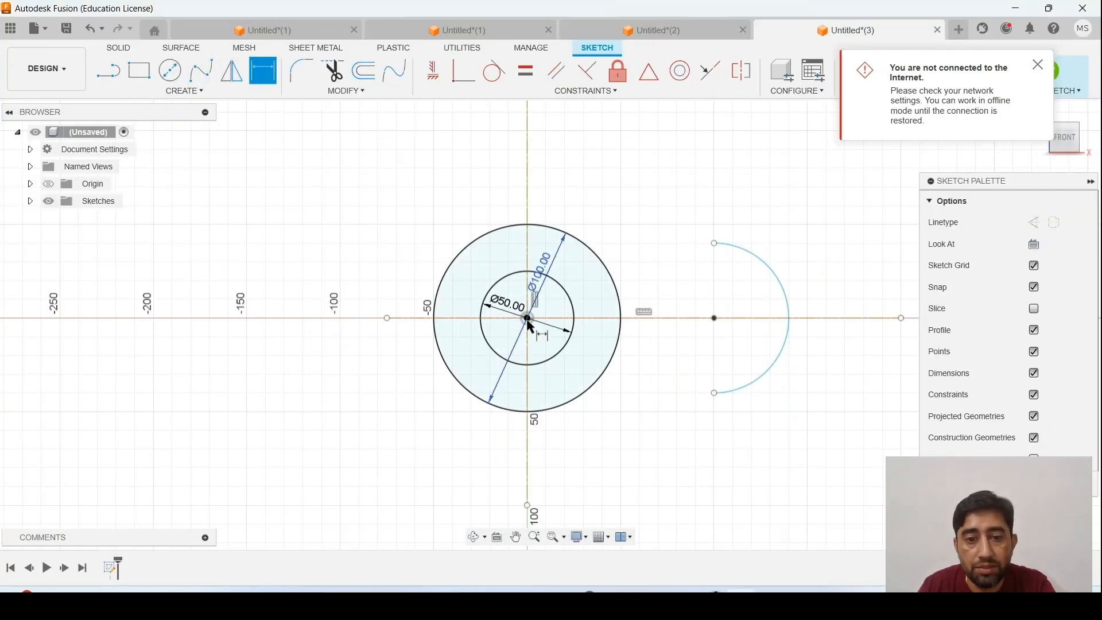
left_click(714, 318)
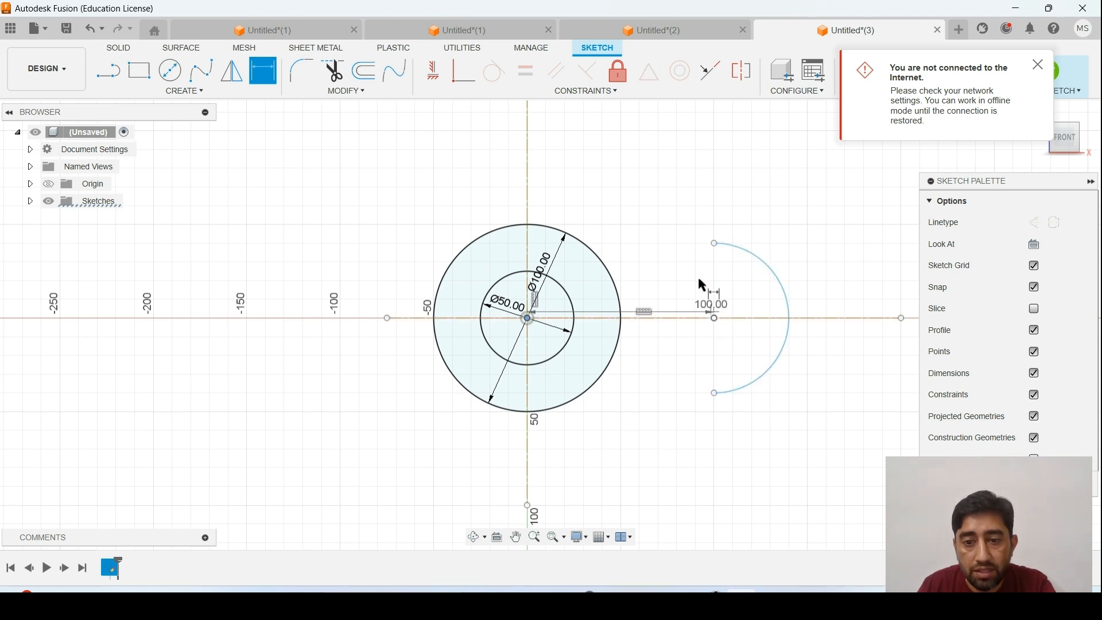
left_click(664, 188)
type("95")
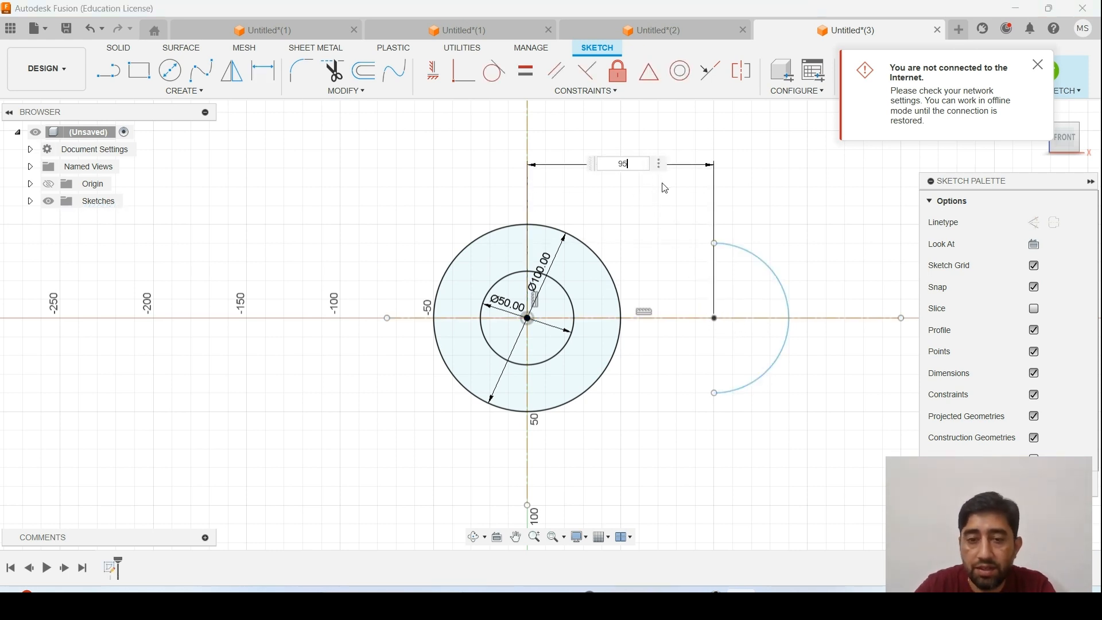
key("Return")
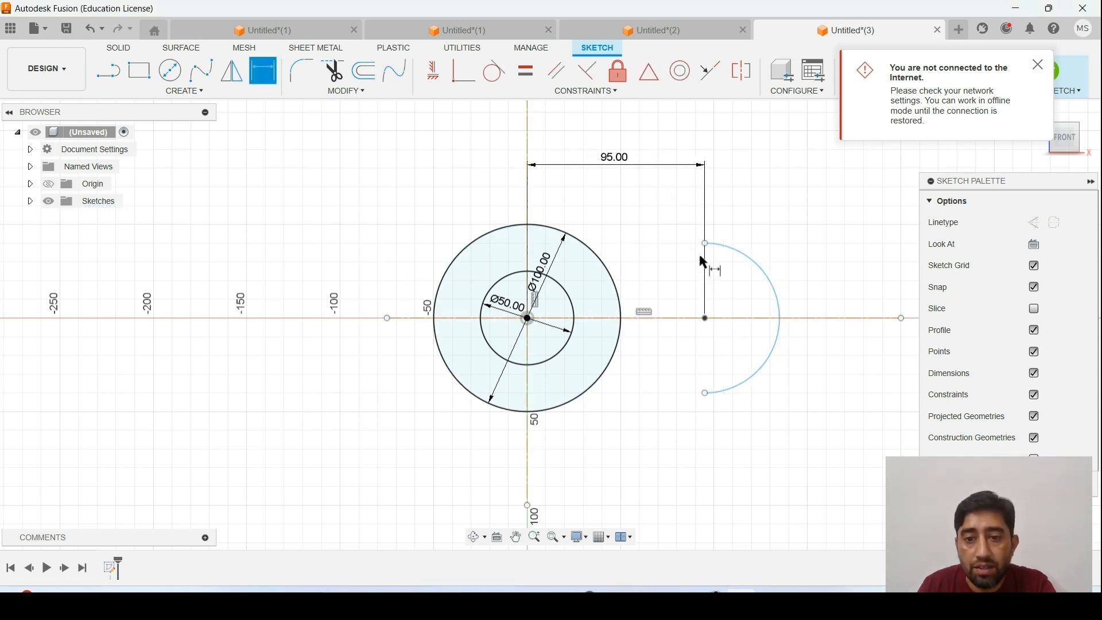
- Add a radius dimension of 50 mm to the right-hand arc, consulting the Example 02 drawing in Word
left_click(753, 263)
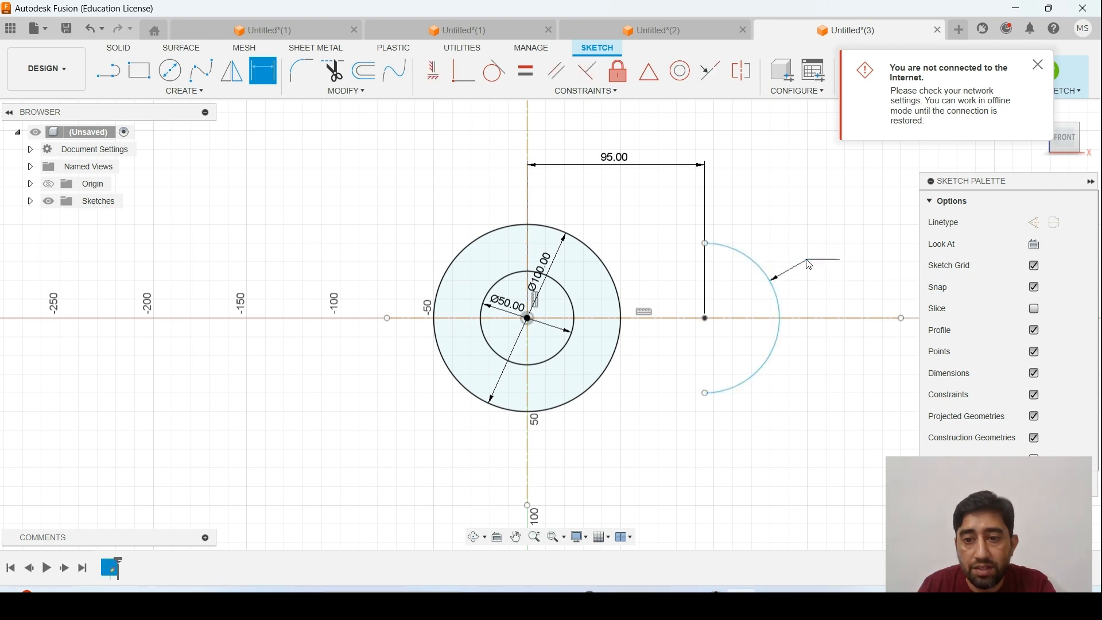
left_click(809, 260)
left_click(771, 590)
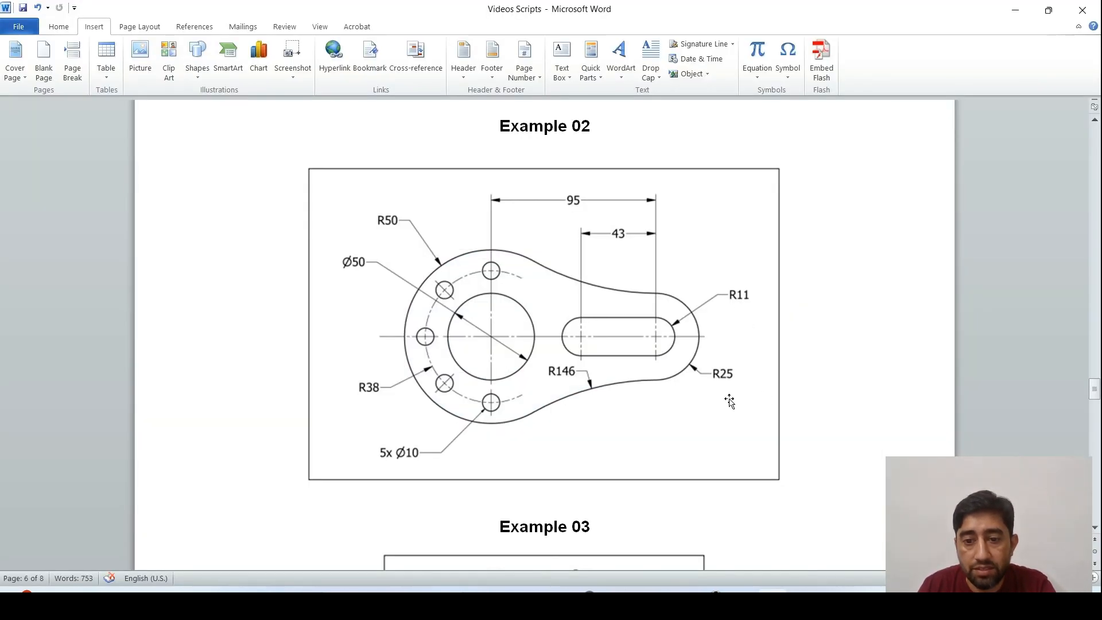
left_click(756, 590)
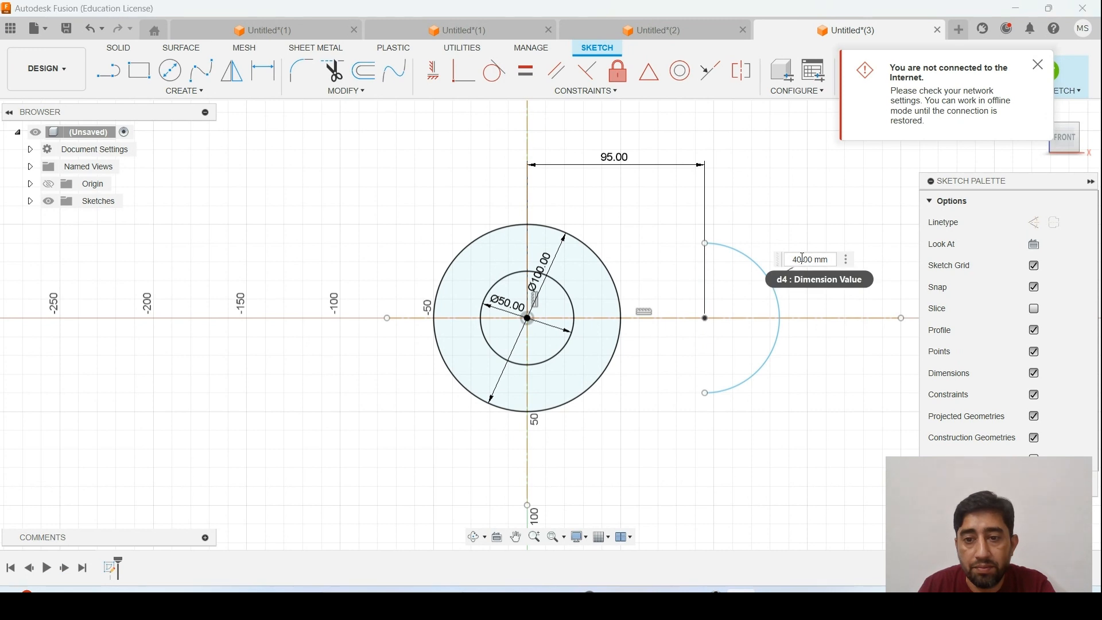
left_click(846, 260)
left_click(847, 263)
double_click(796, 261)
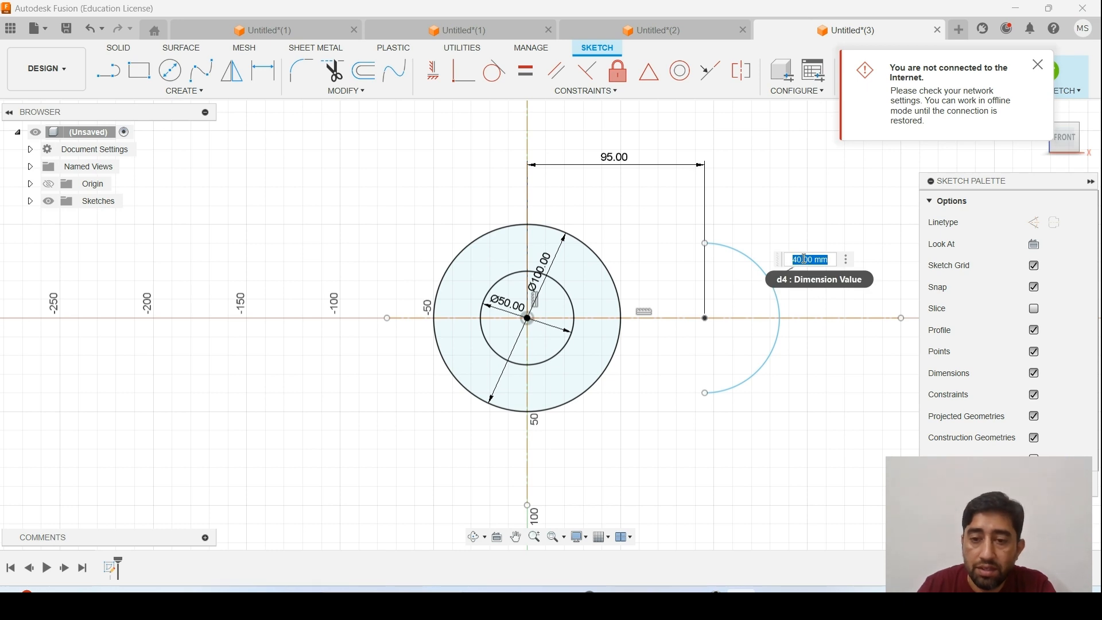
type("50")
key("Return")
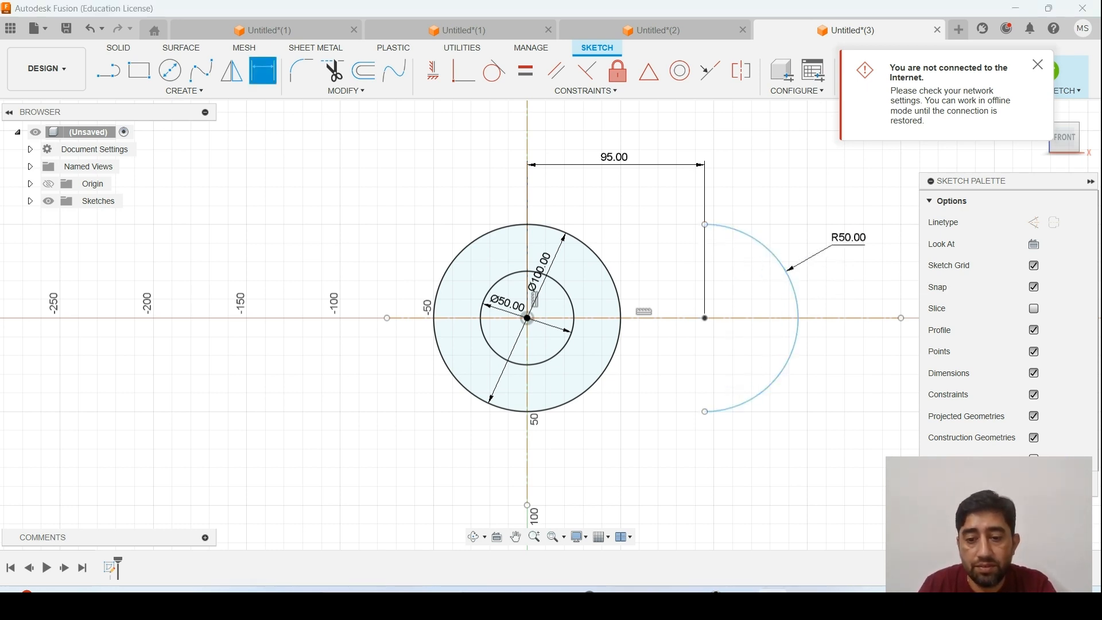
- Recheck the end radius on the Example 02 drawing in Word and set the right-hand arc's radius to 25 mm in Fusion
key("alt+Tab")
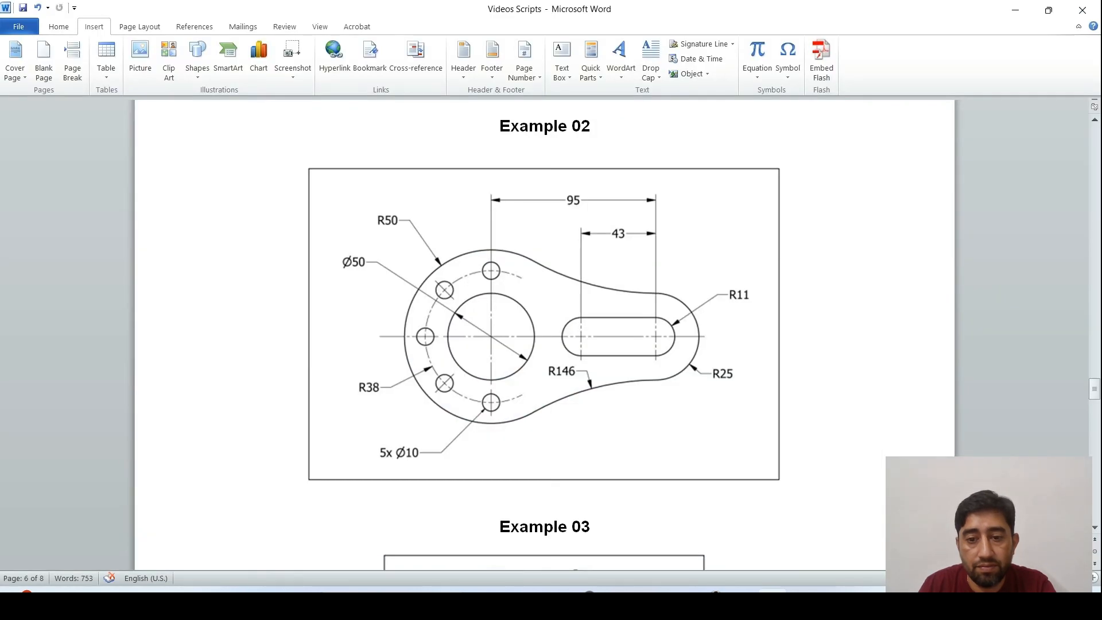
key("alt+Tab")
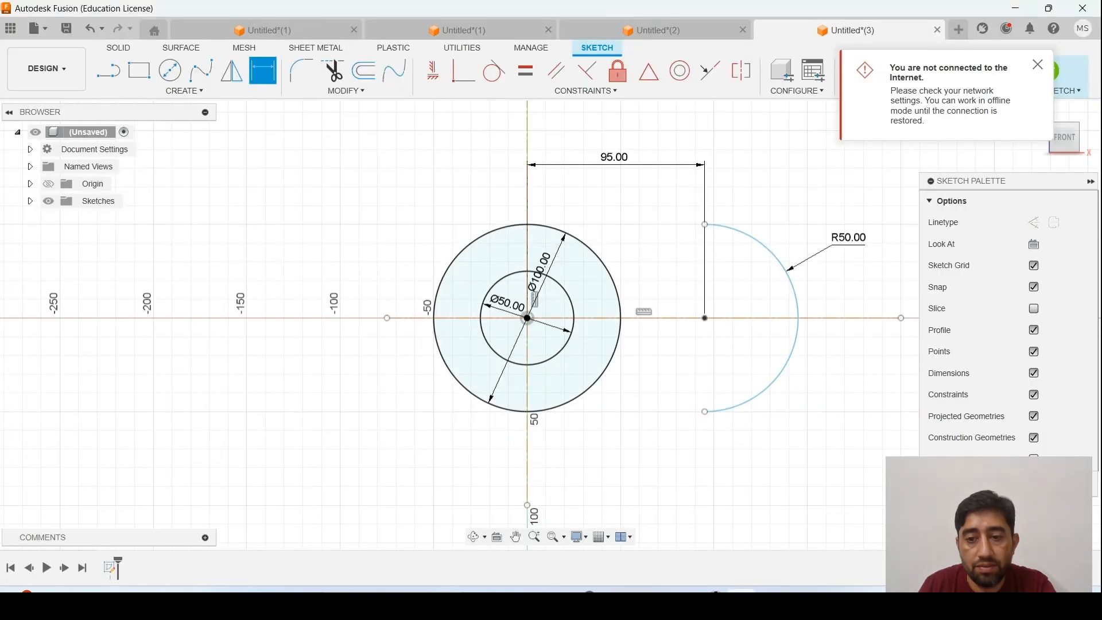
double_click(848, 237)
key("Return")
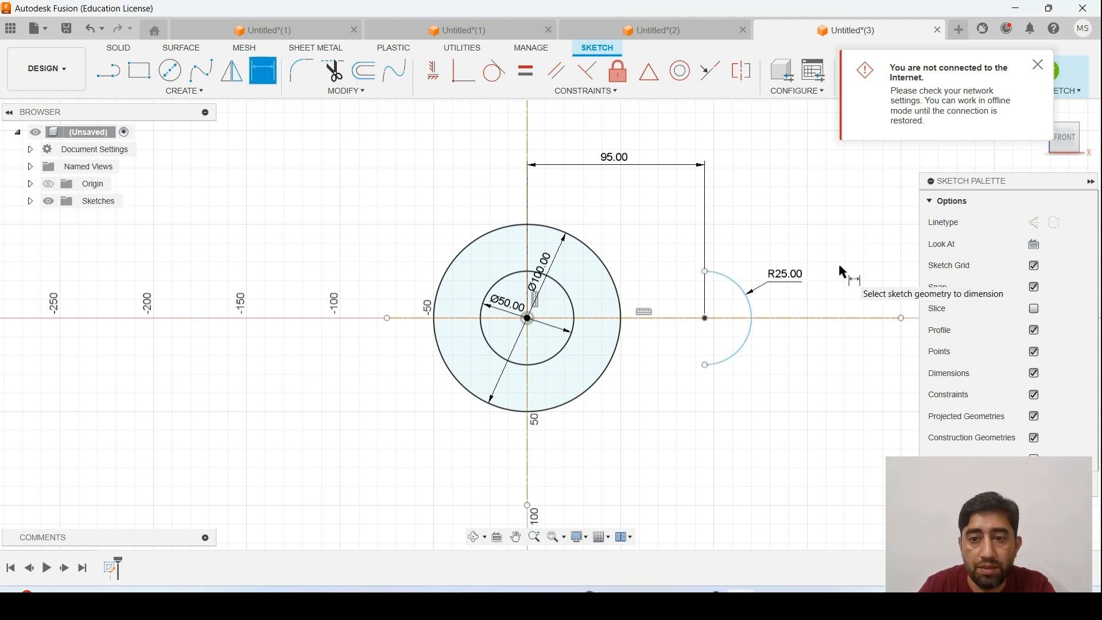
key("d")
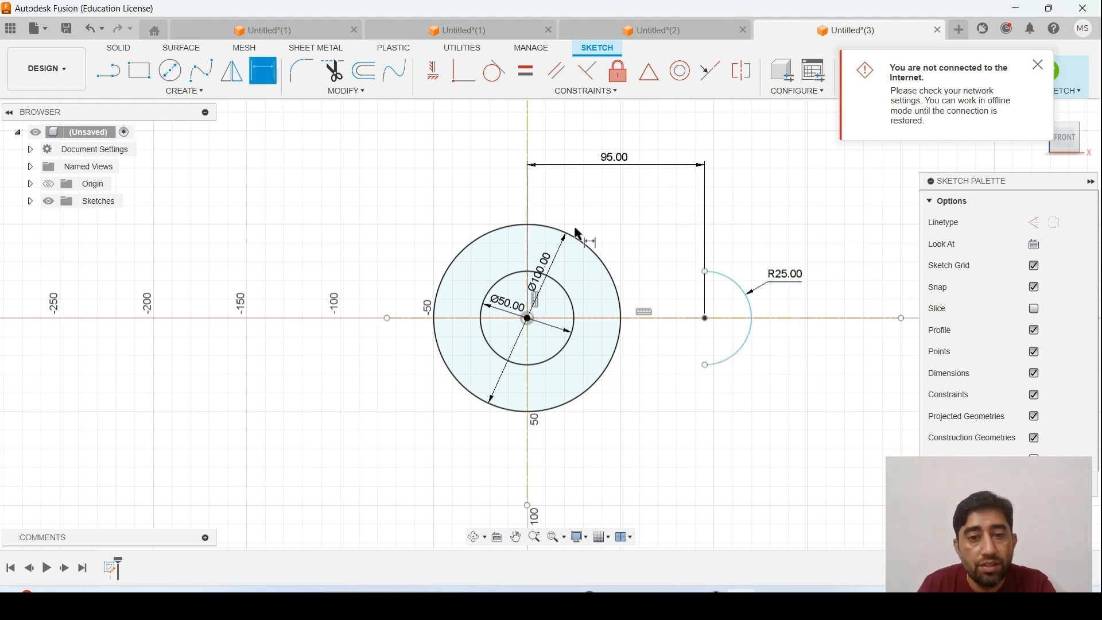
- Check the Example 02 drawing in Word, then trim the two right-hand quarters of the 100 mm circle in Fusion
key("alt+Tab")
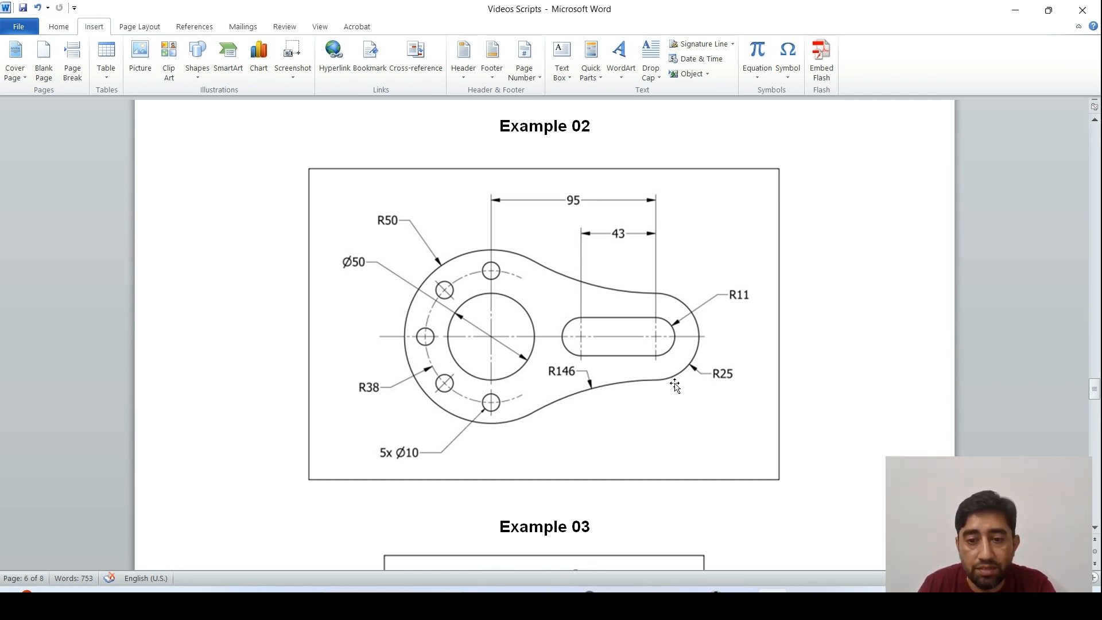
key("alt+Tab")
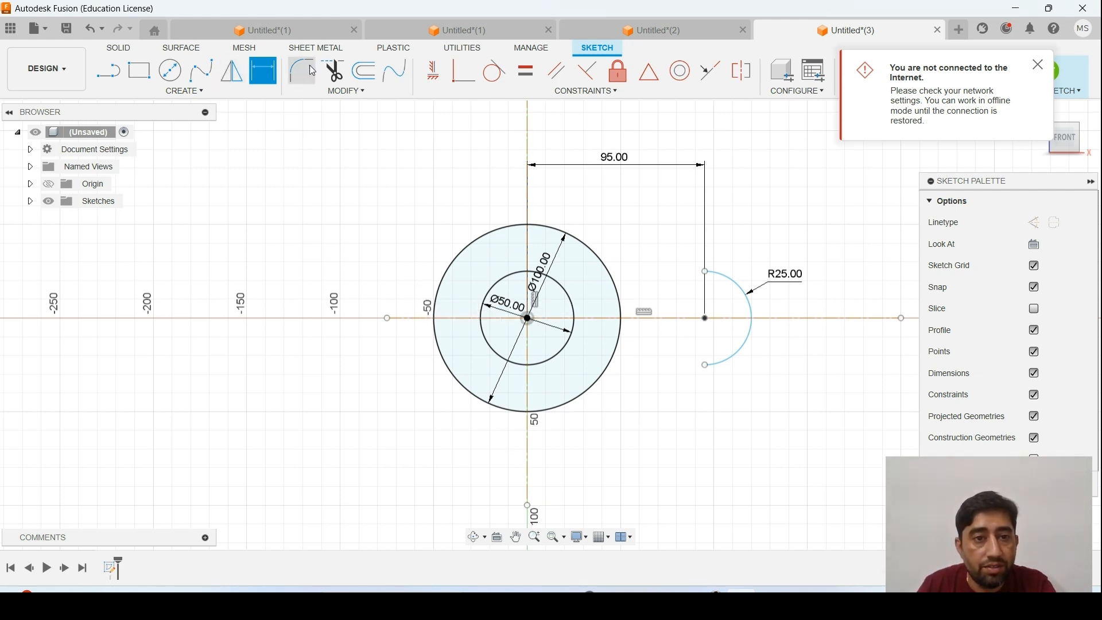
left_click(333, 70)
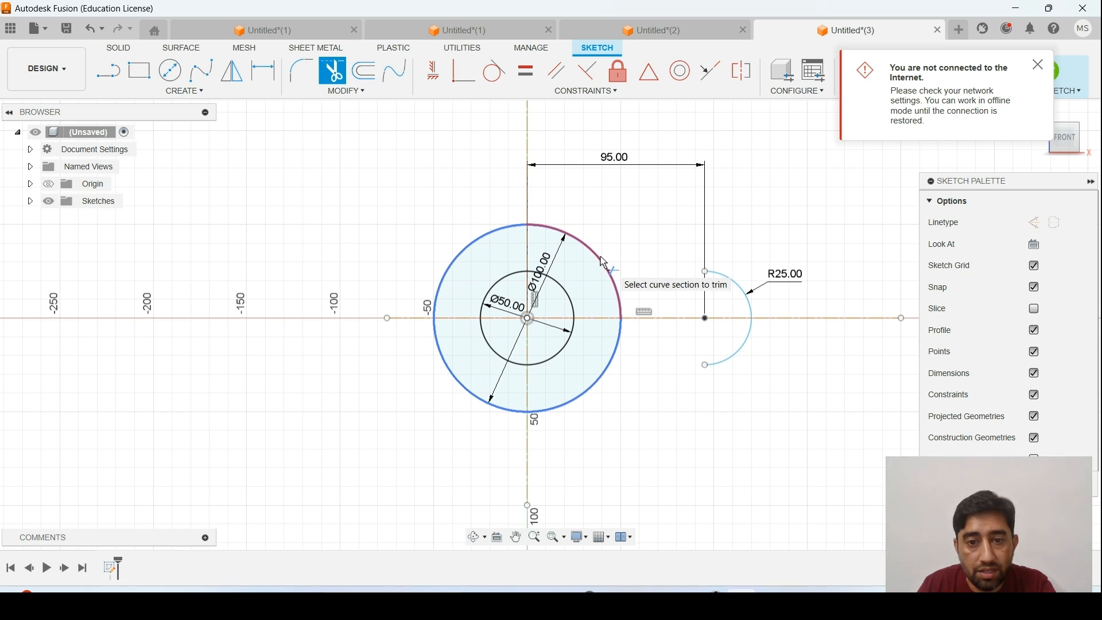
left_click(603, 262)
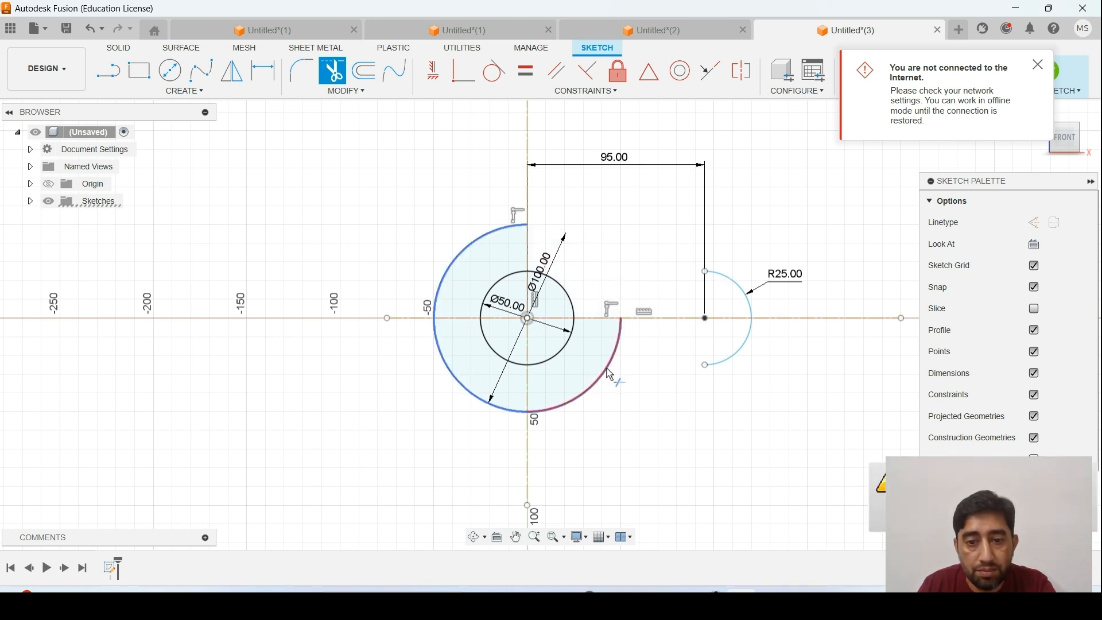
left_click(608, 375)
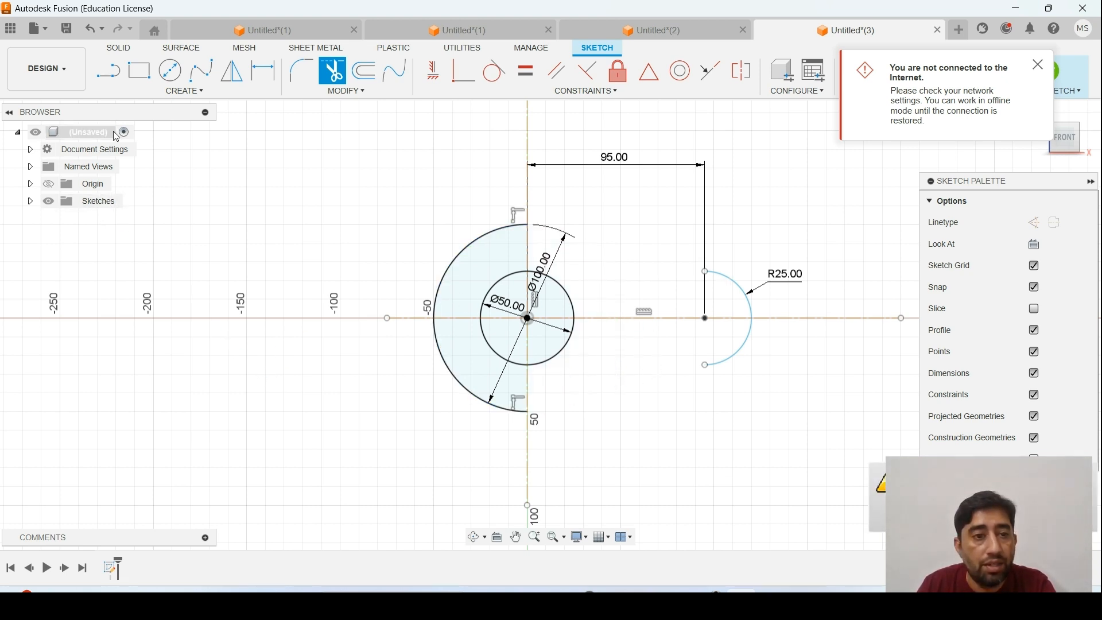
left_click(183, 91)
mouse_move(165, 152)
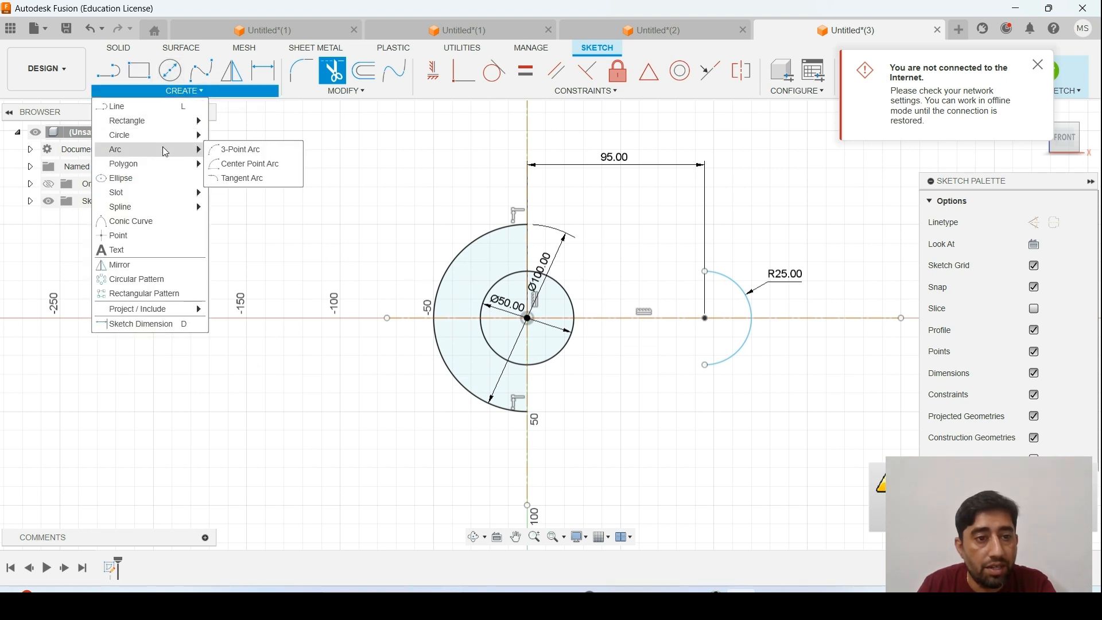
left_click(244, 164)
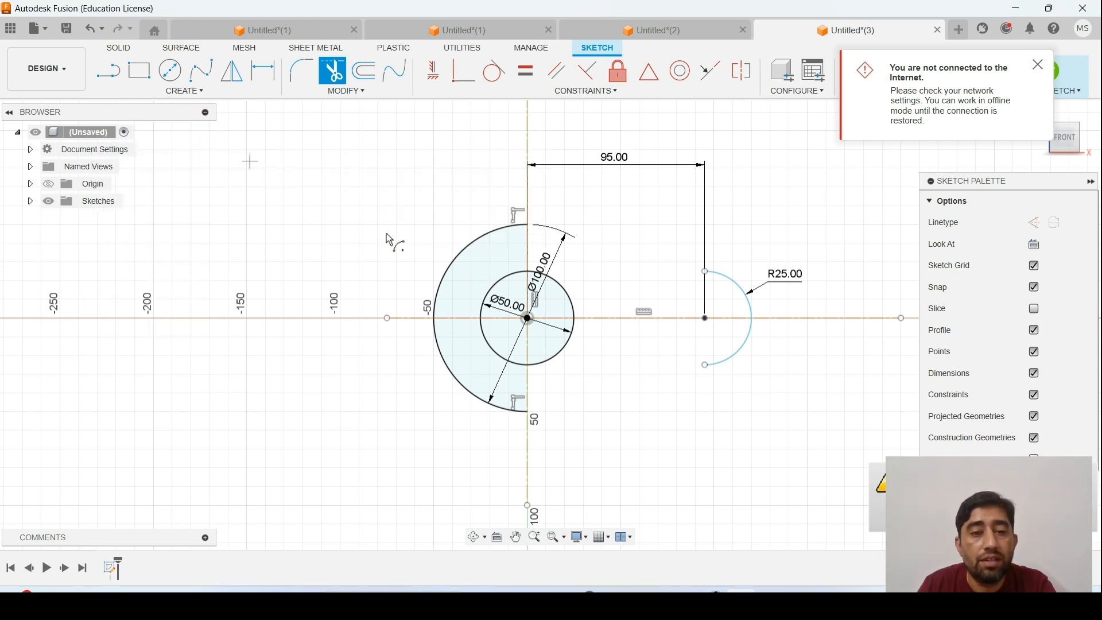
left_click(527, 411)
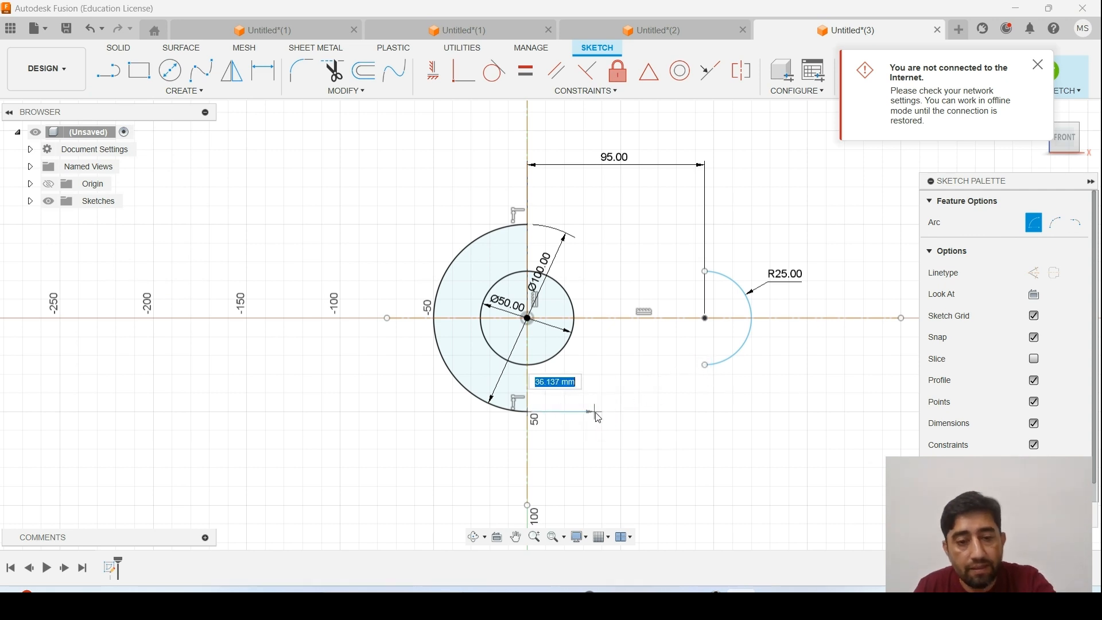
key("Escape")
- Sketch a center-point arc of about 81 mm radius from the large arc's lower end toward the 25 mm arc's lower end
left_click(184, 90)
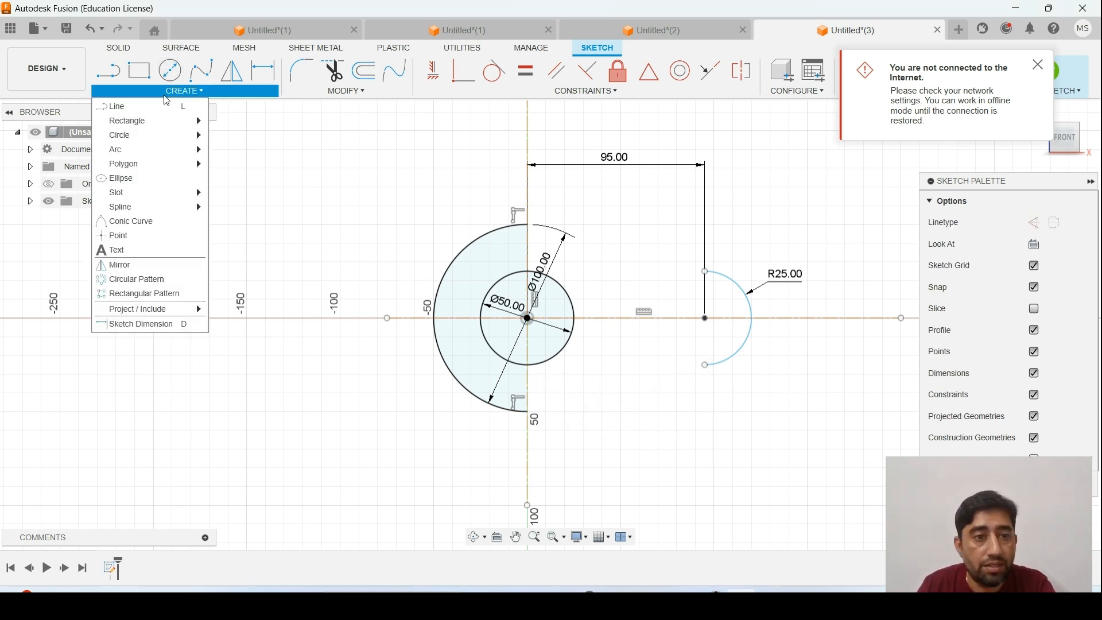
mouse_move(170, 150)
left_click(228, 151)
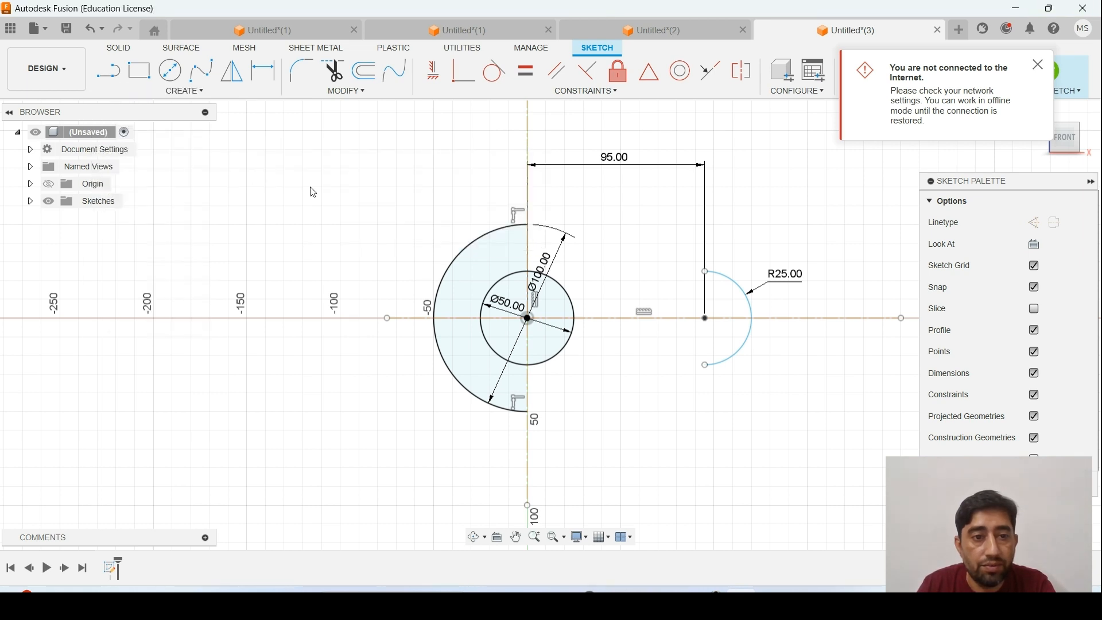
left_click(658, 486)
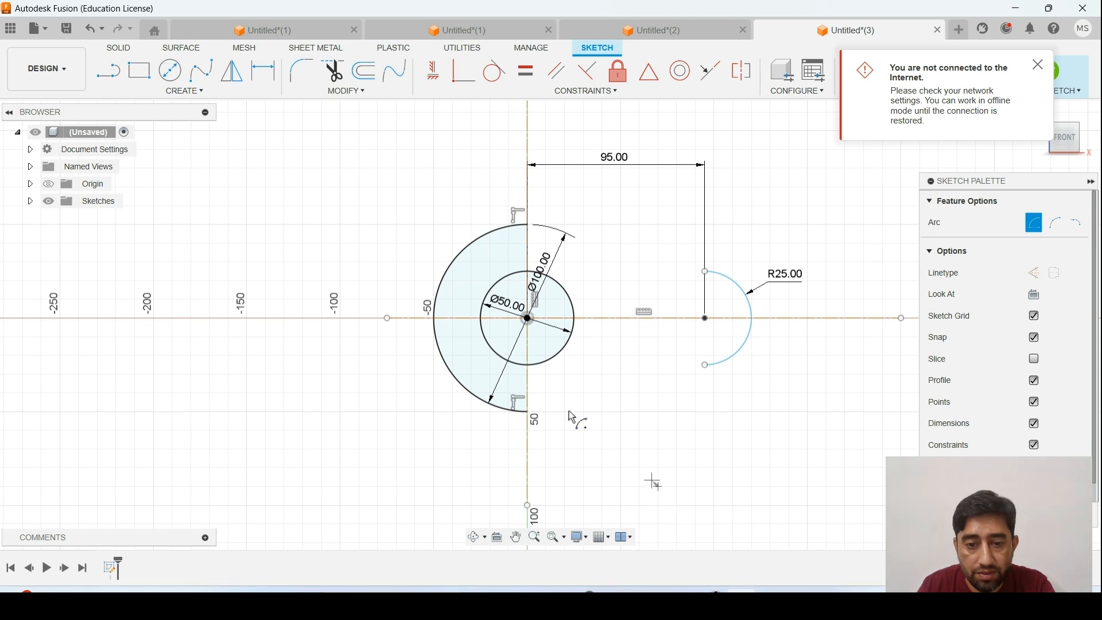
left_click(528, 413)
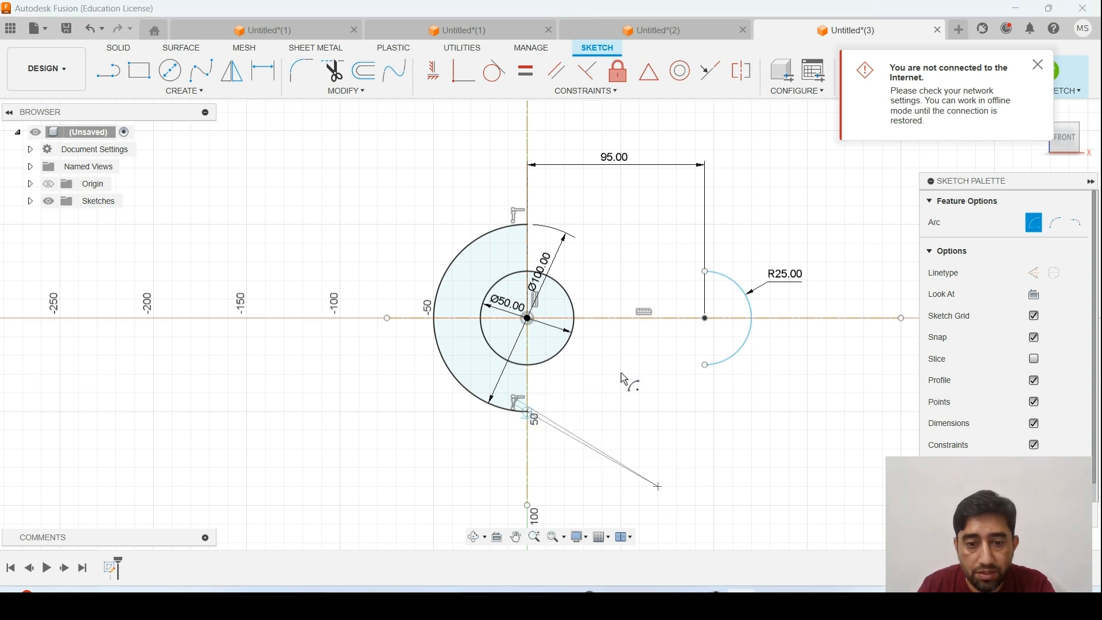
left_click(707, 367)
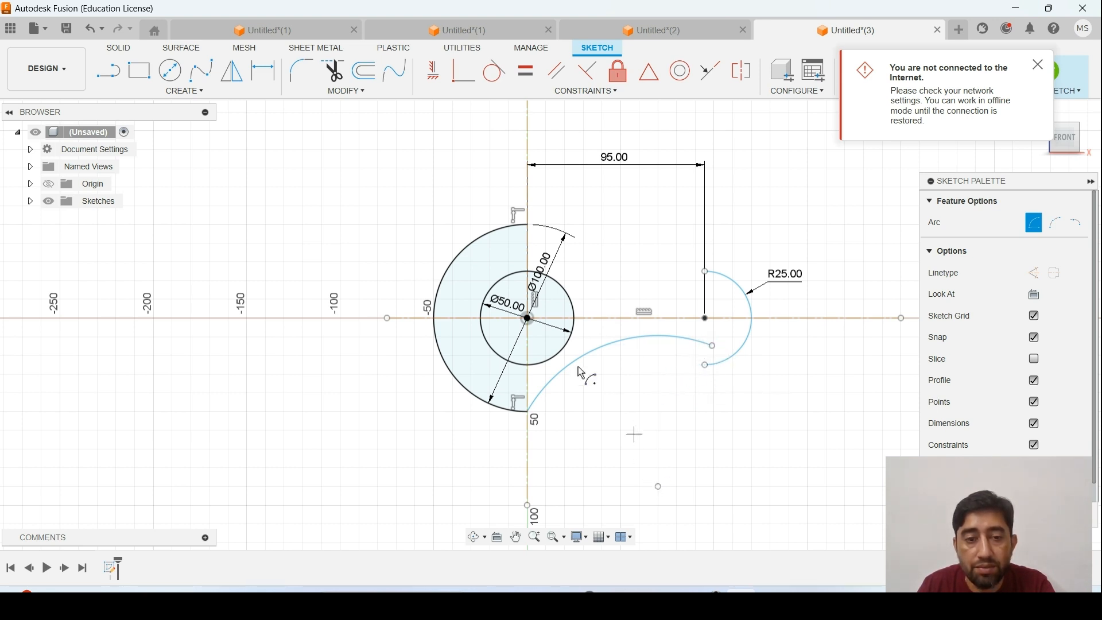
- Add a radius dimension of 146 mm to the new lower connecting arc, consulting the Word drawing
left_click(262, 72)
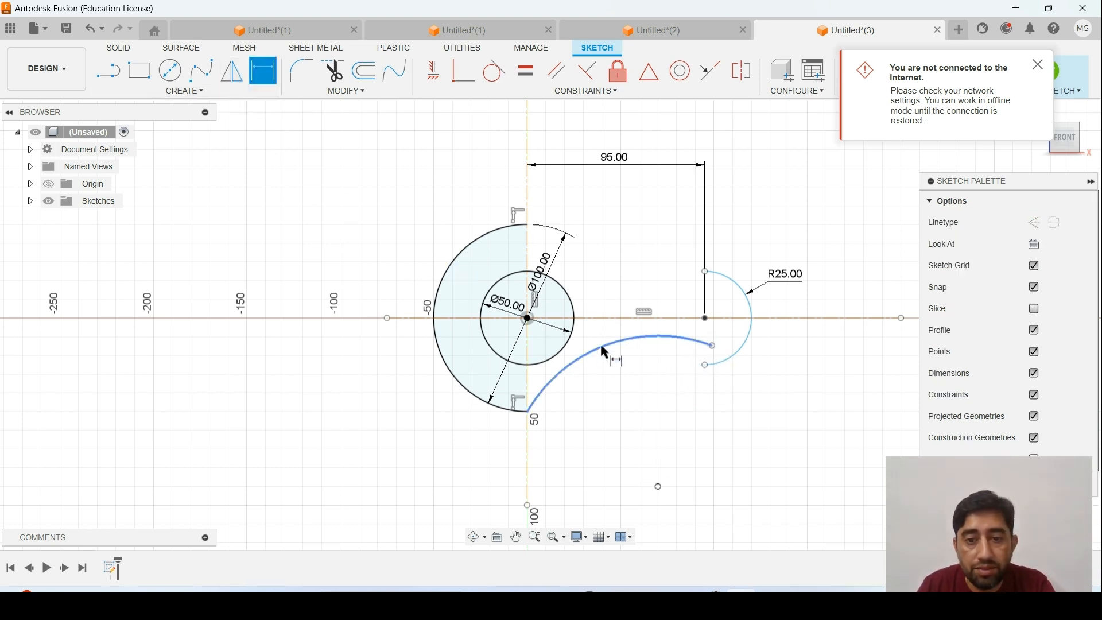
left_click(643, 340)
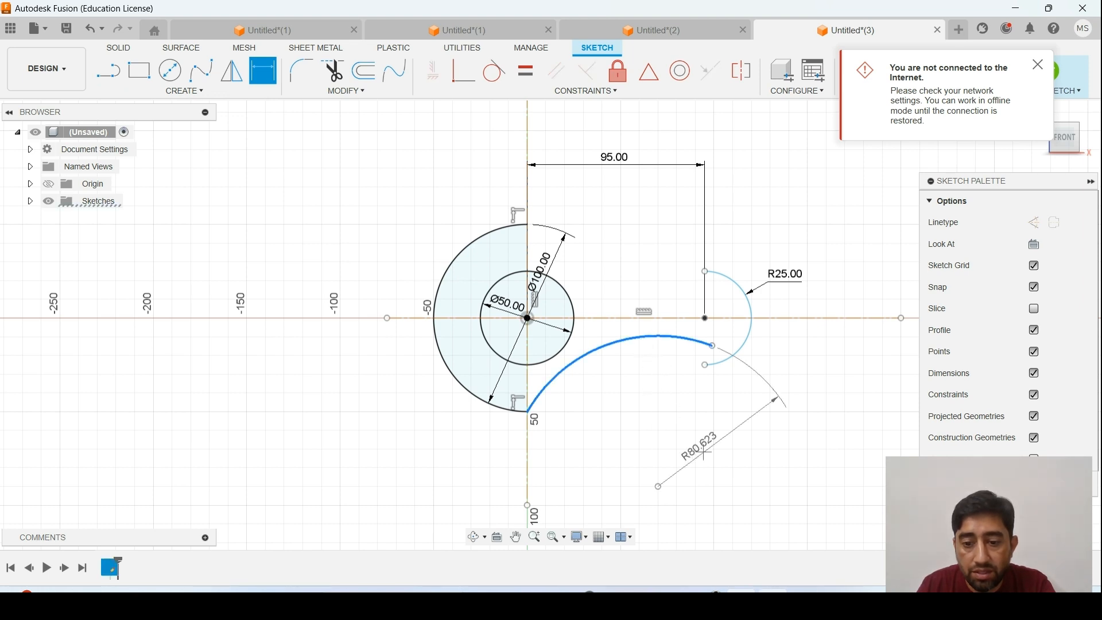
left_click(773, 591)
left_click(741, 591)
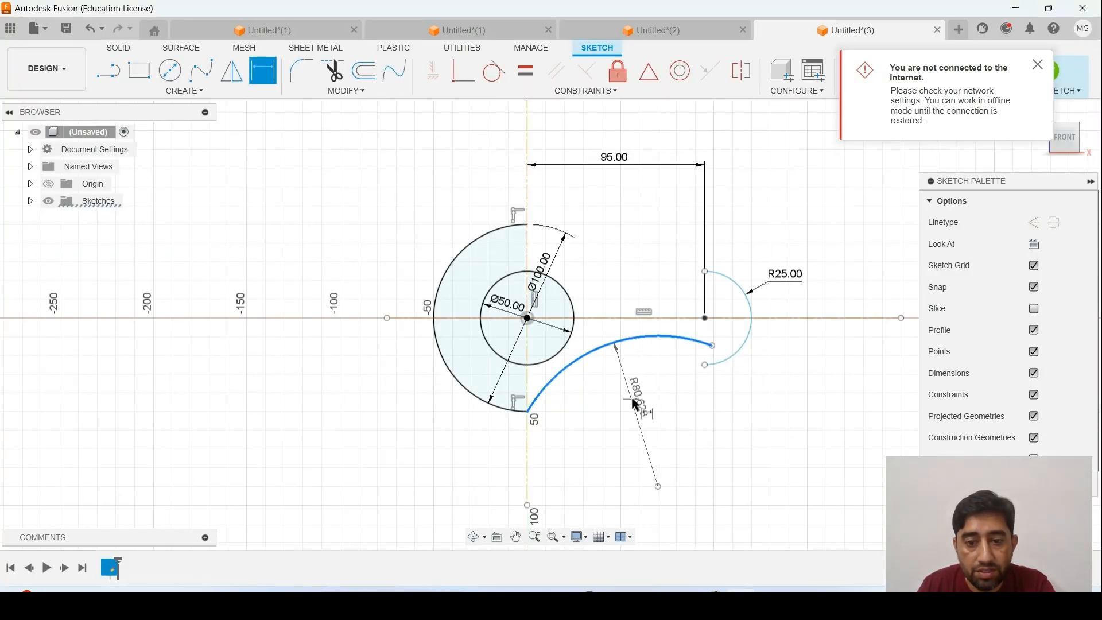
left_click(645, 398)
type("146")
key("Return")
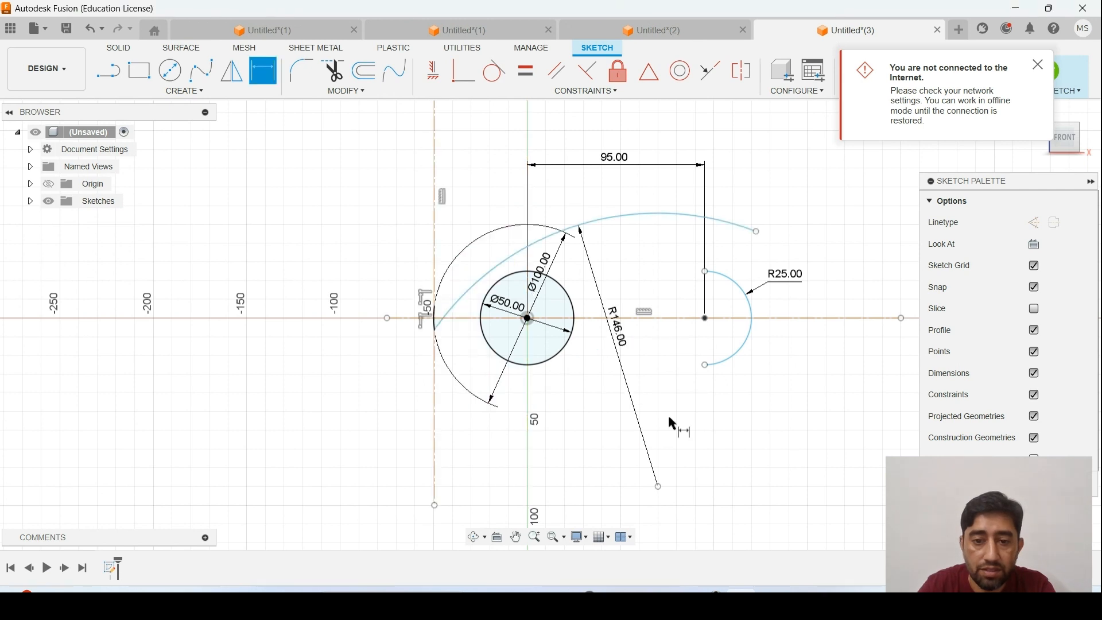
- Try to join the 146 mm arc to the 25 mm arc's lower end with a Coincident constraint
scroll(689, 482, "down", 2)
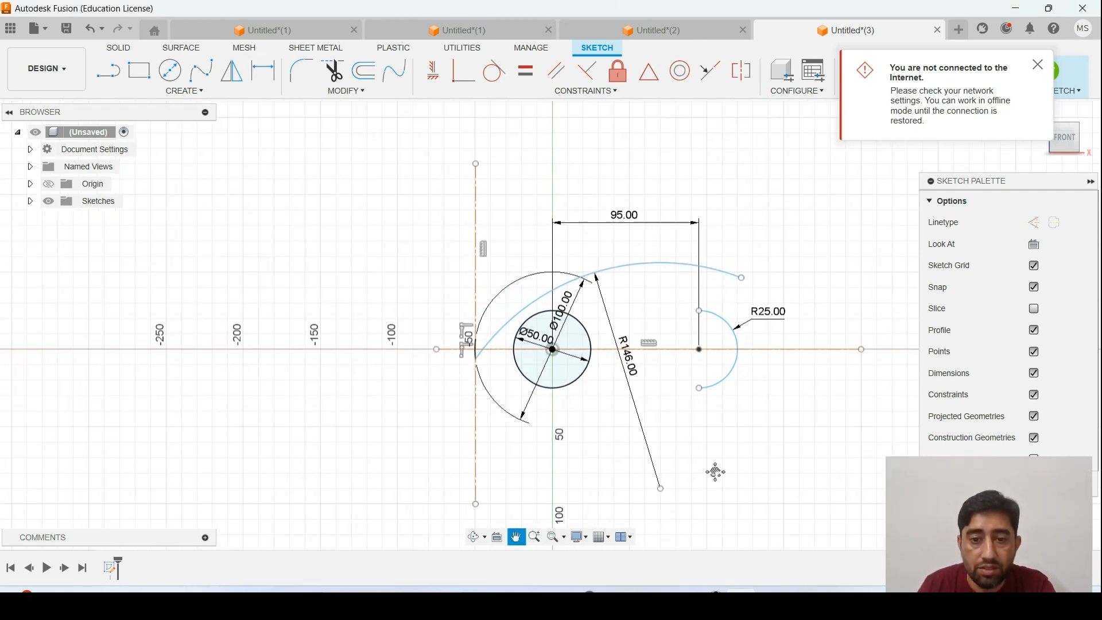
middle_click_drag(715, 467, 647, 344)
key("Escape")
left_click(587, 351)
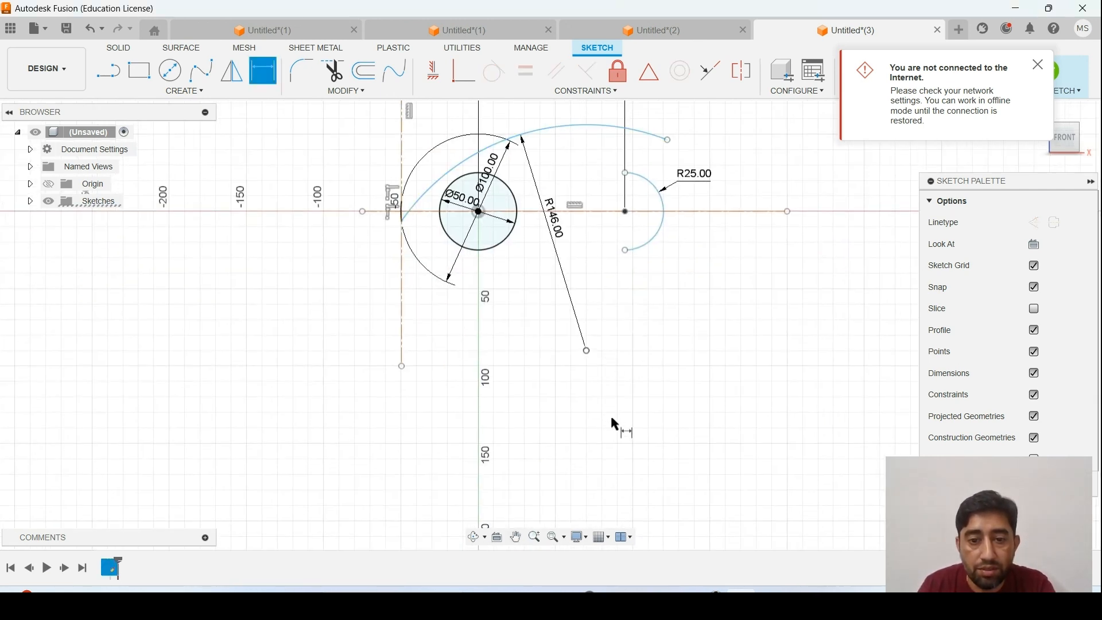
key("d")
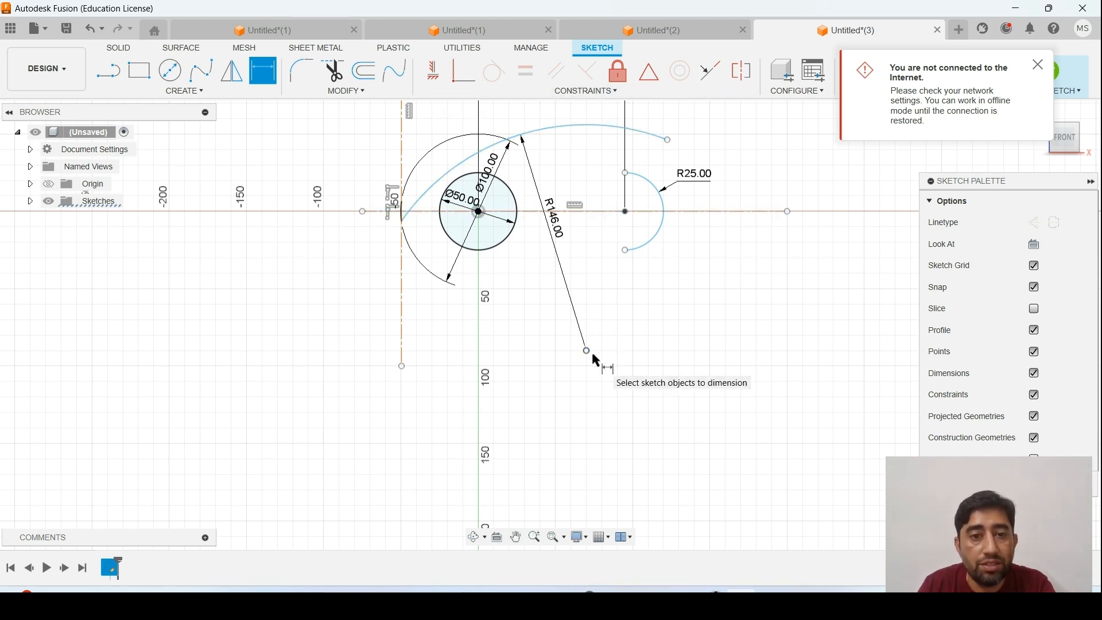
key("Escape")
left_click(587, 351)
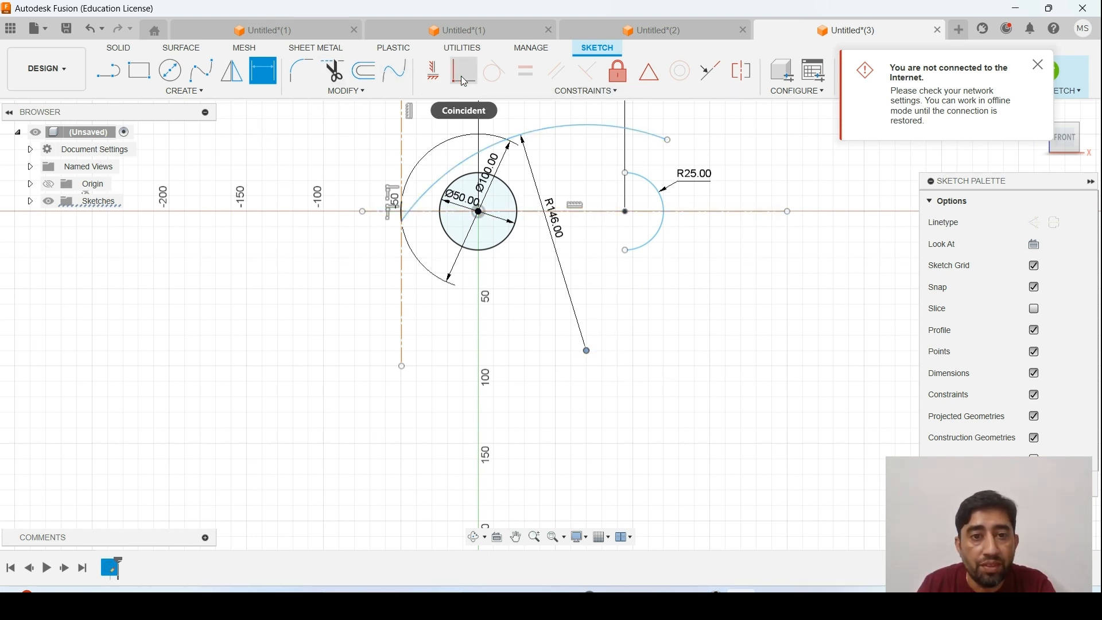
left_click(464, 79)
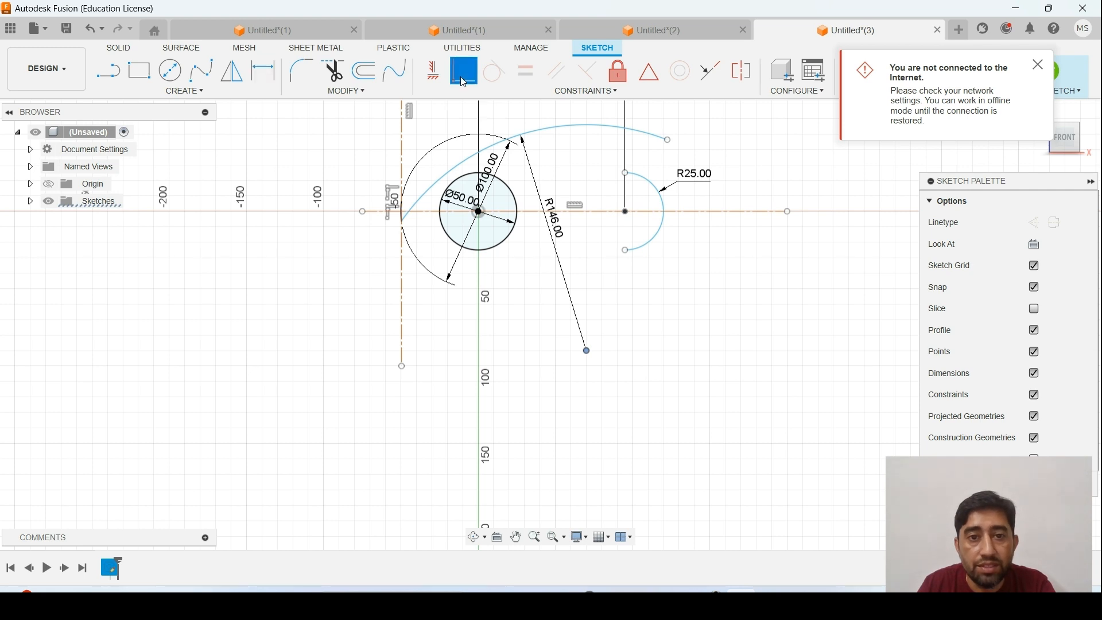
left_click(667, 141)
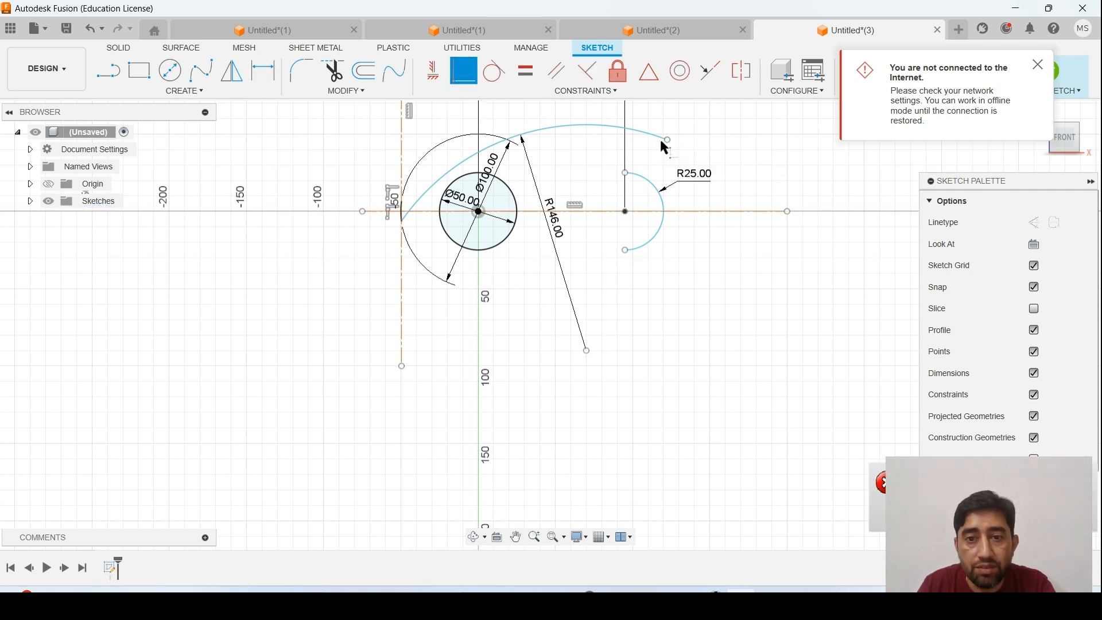
left_click(625, 250)
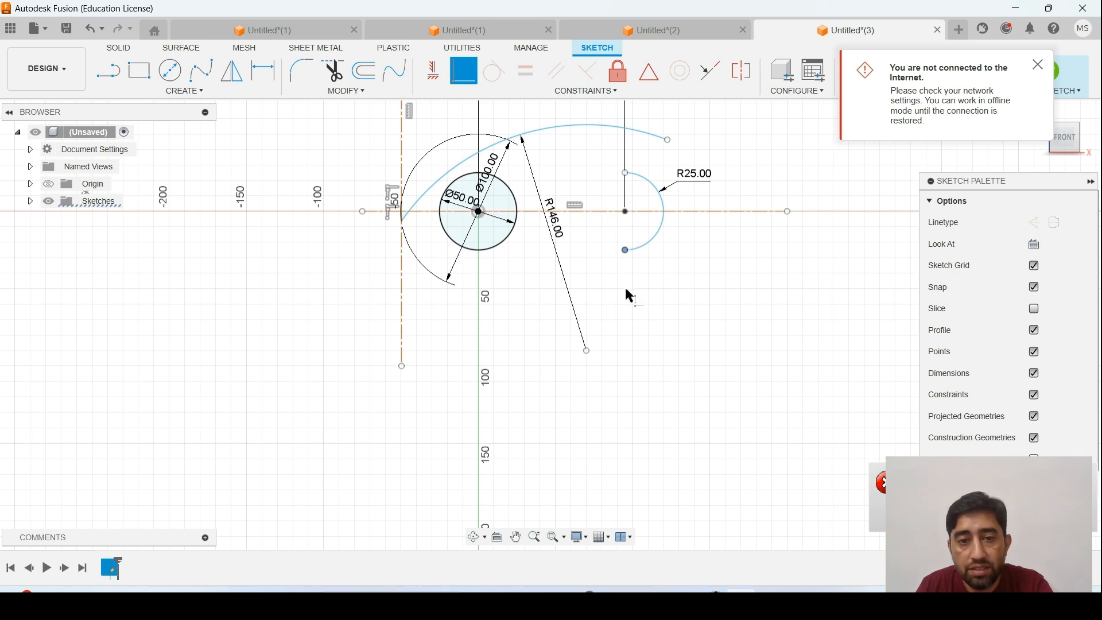
key("Escape")
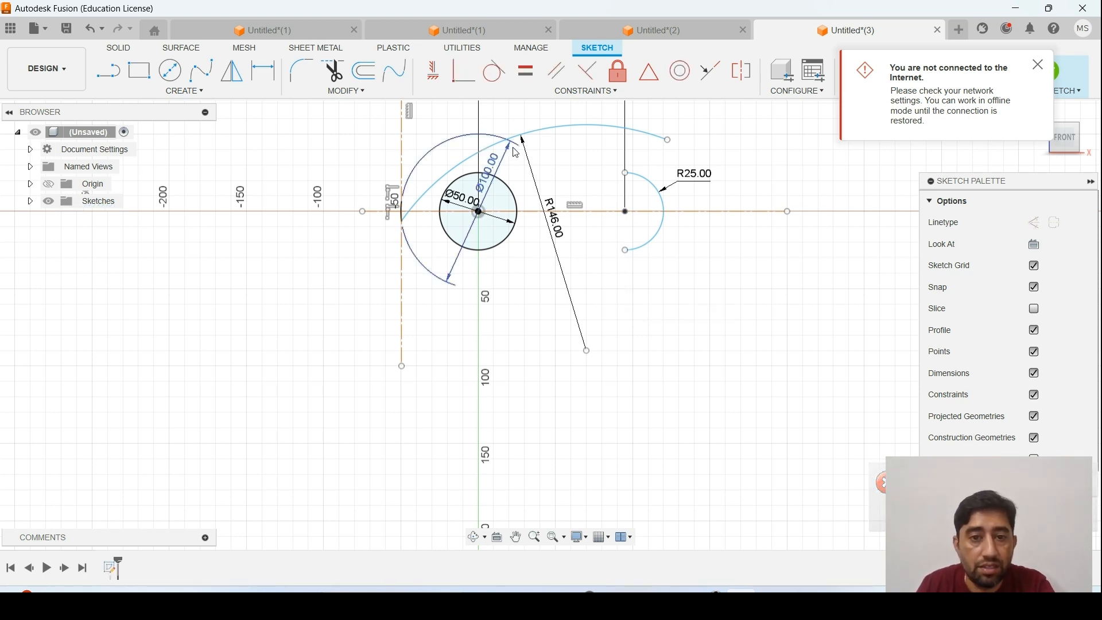
- Move the shared endpoint of the 146 mm arc and the large arc to the large arc's lower-right side
left_click(585, 351)
left_click_drag(601, 383, 622, 347)
left_click_drag(401, 220, 514, 297)
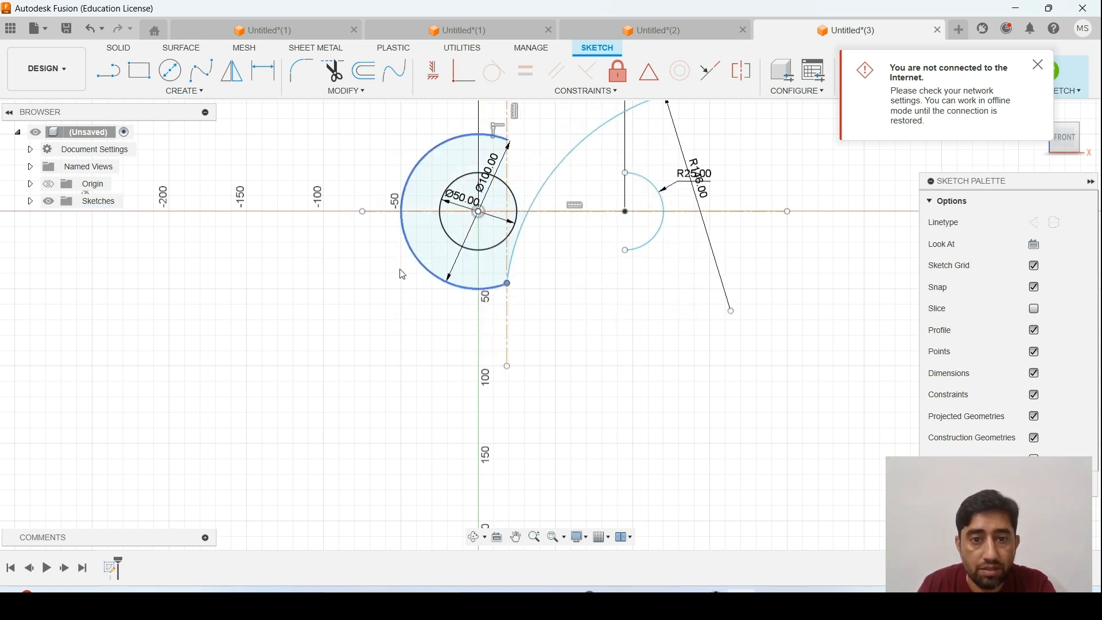
- Make the displaced vertical centerline coincident with the center of the 50 mm circle
scroll(683, 250, "down", 2)
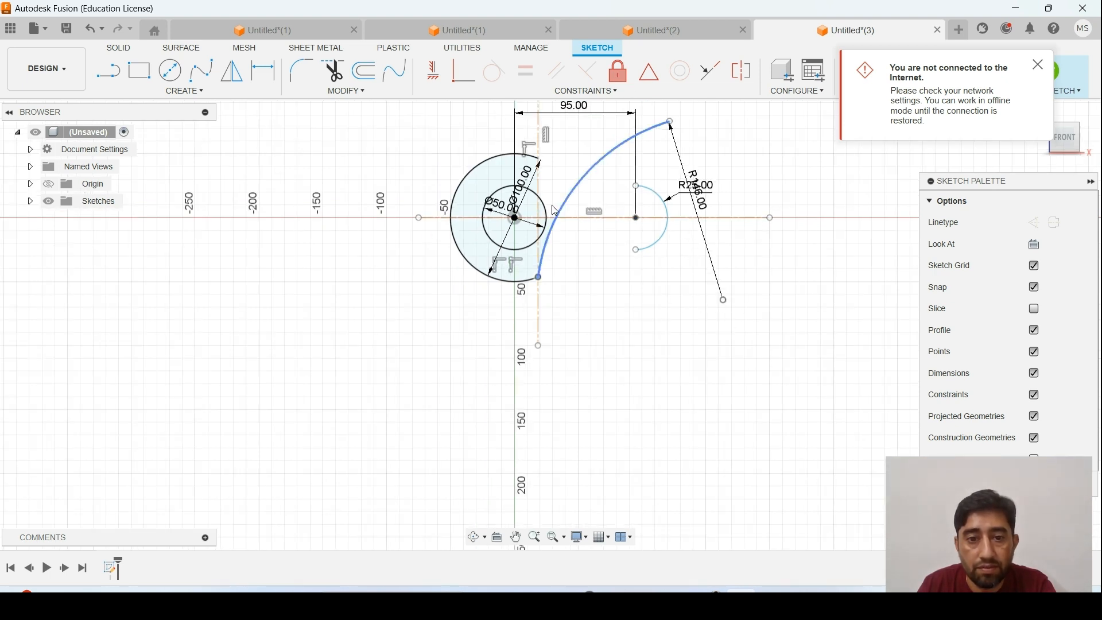
scroll(539, 165, "down", 1)
middle_click_drag(540, 166, 531, 234)
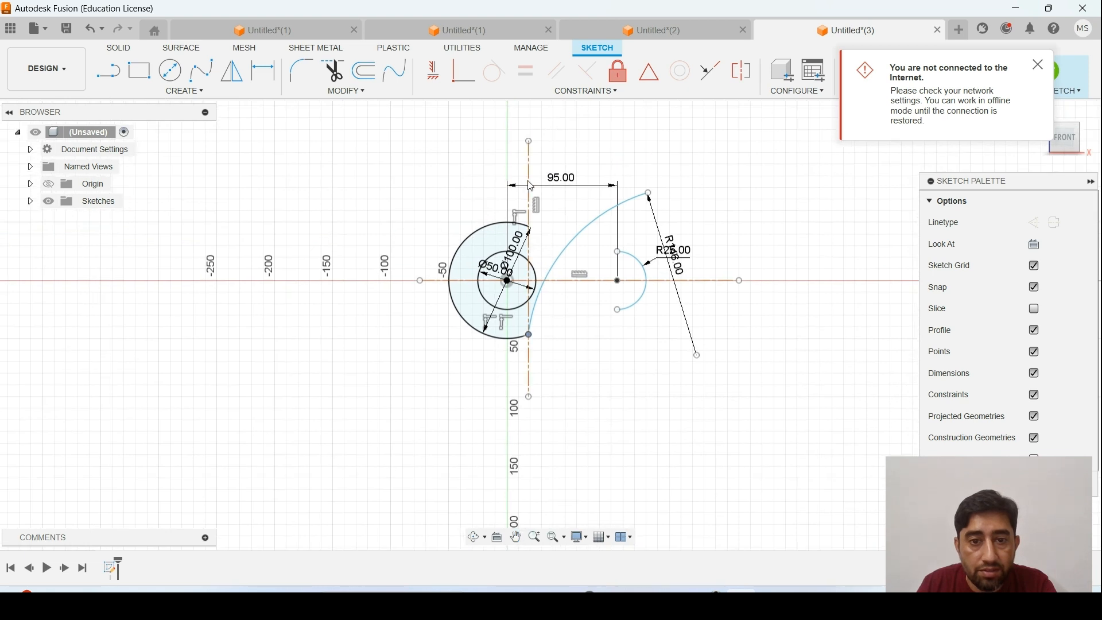
left_click(529, 172)
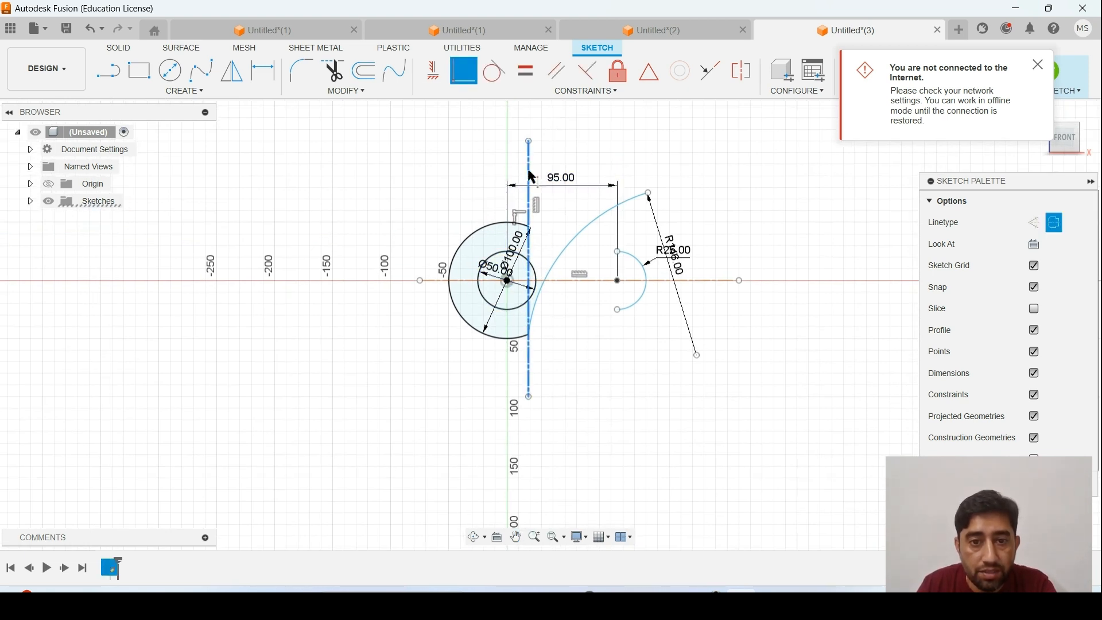
left_click(528, 171)
left_click(507, 282)
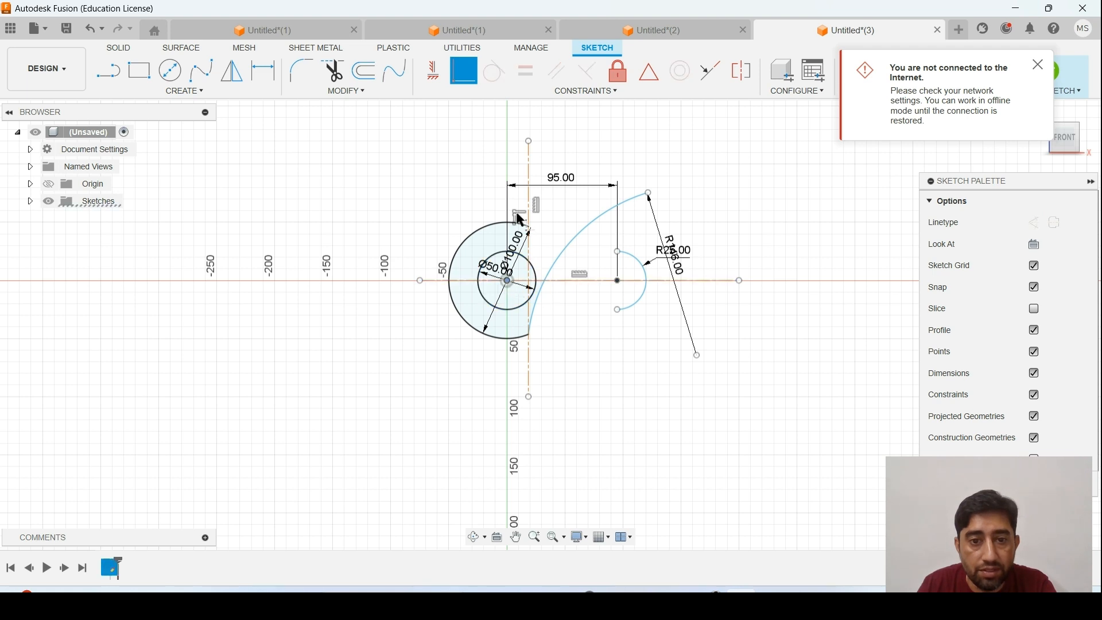
left_click(529, 174)
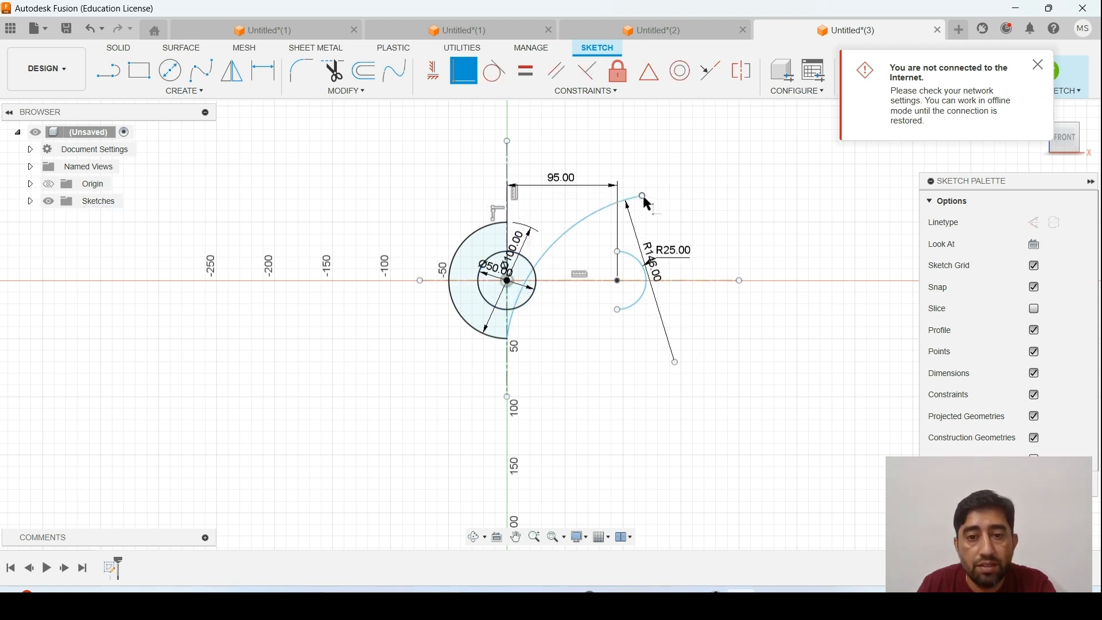
- Make the 146 mm arc's free end coincident with the 25 mm arc's lower end, and recheck the Example 02 drawing in Word
left_click(643, 197)
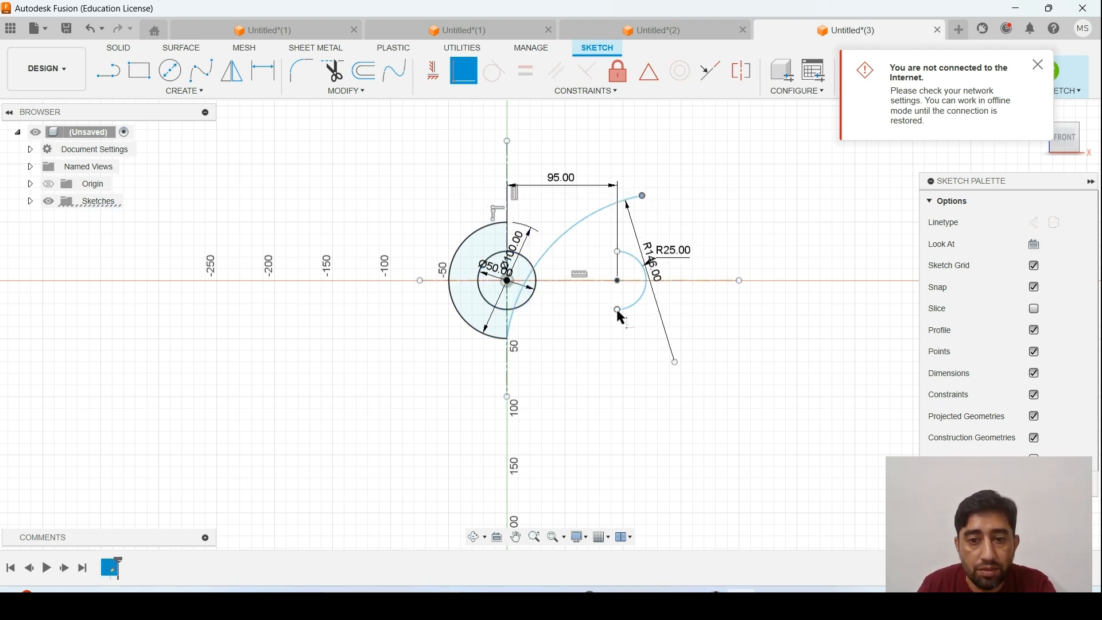
left_click(617, 310)
scroll(596, 339, "up", 2)
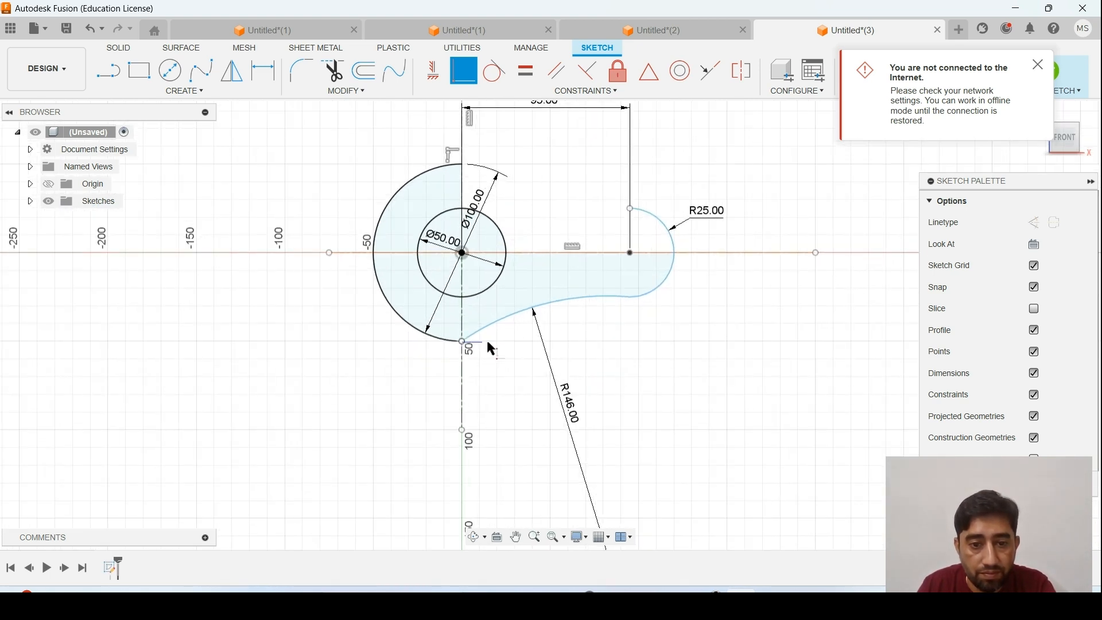
left_click(491, 348)
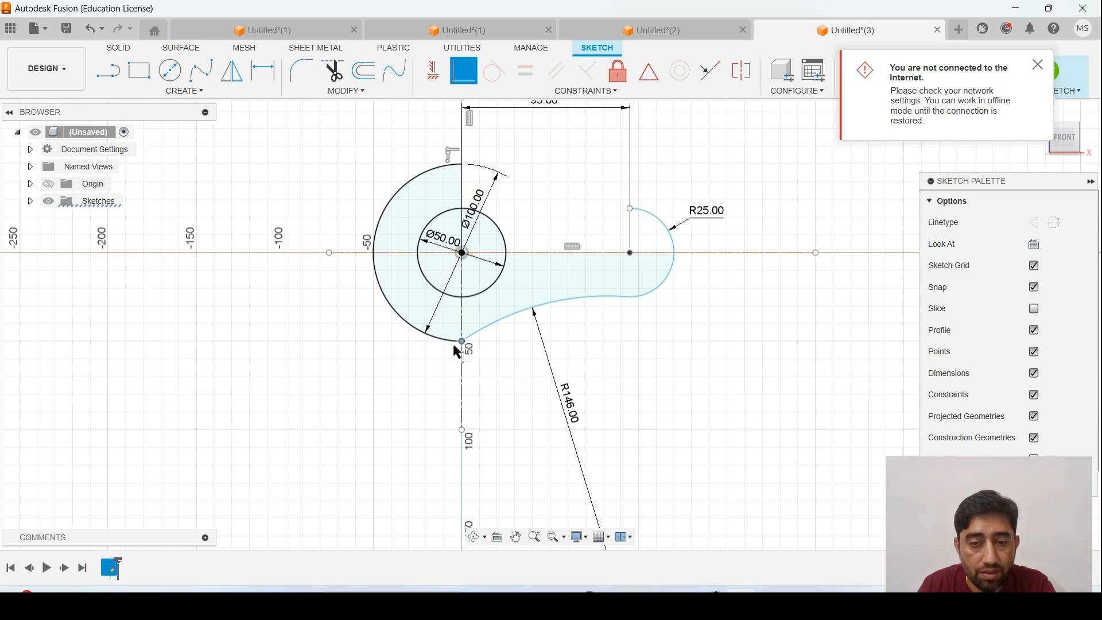
scroll(454, 346, "up", 1)
left_click(757, 590)
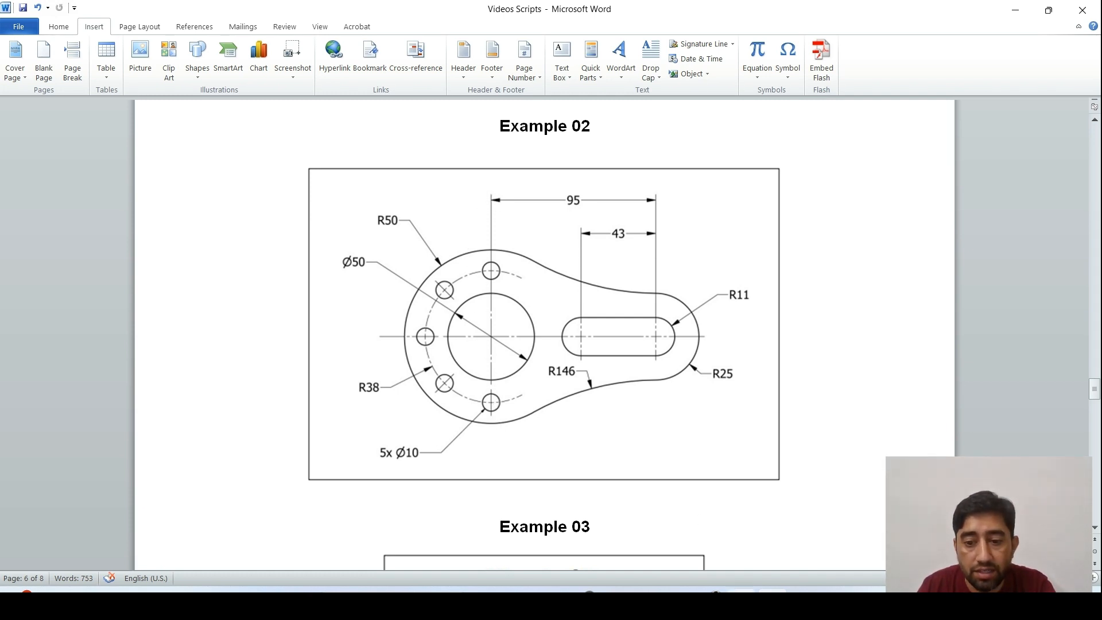
- Switch back to Fusion, detach the 146 mm arc from the large arc's lower end, and move its end up along the vertical centerline
left_click(707, 589)
scroll(488, 335, "up", 2)
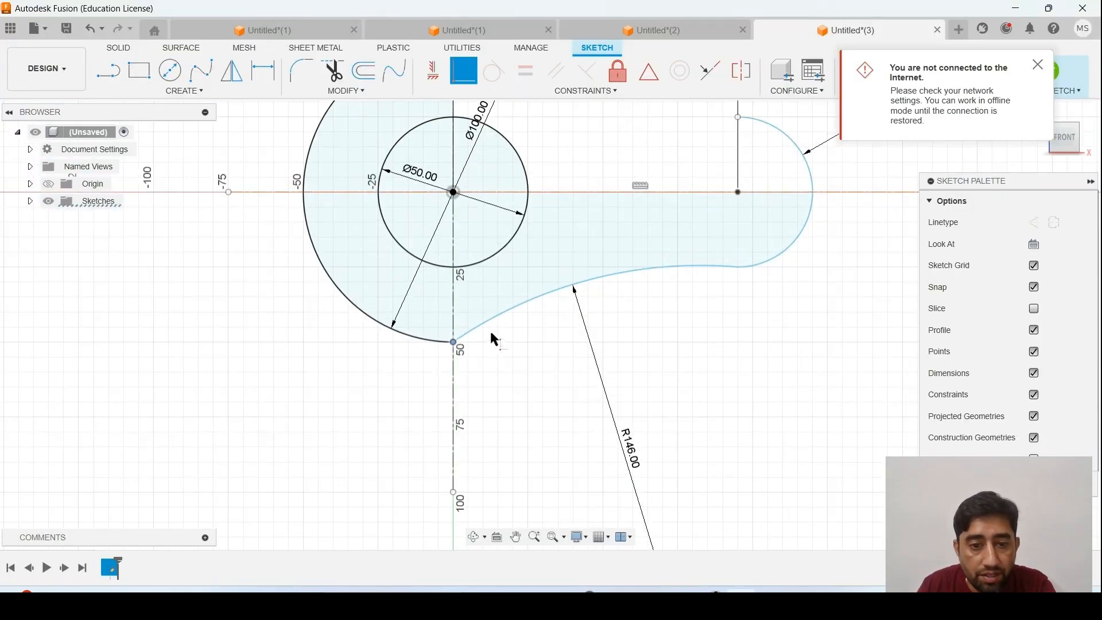
left_click(460, 347)
scroll(456, 344, "up", 1)
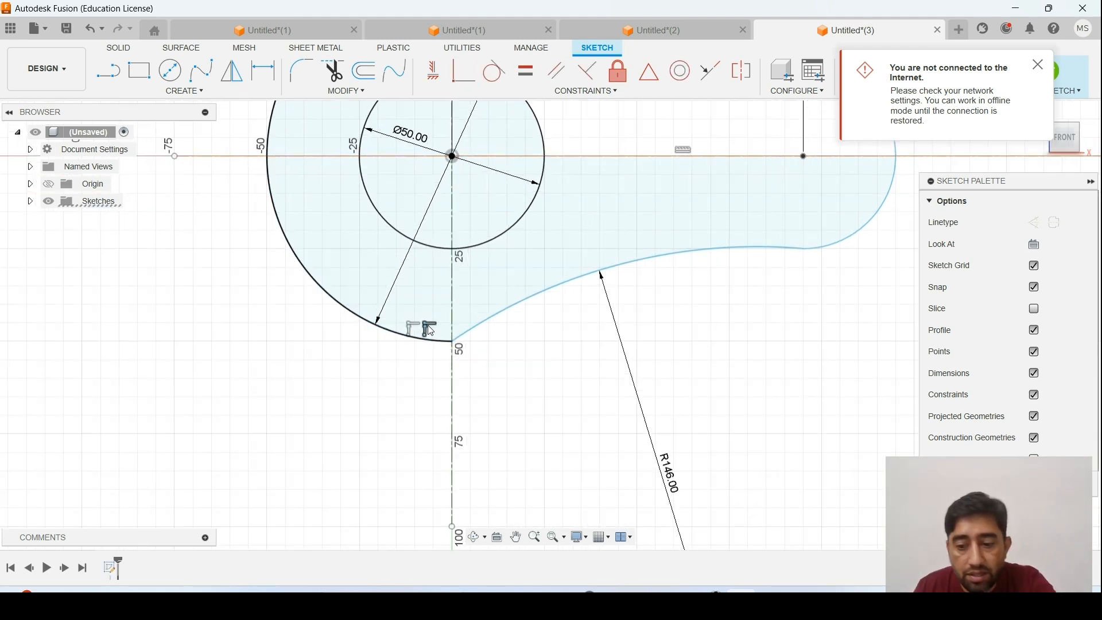
left_click_drag(453, 339, 479, 339)
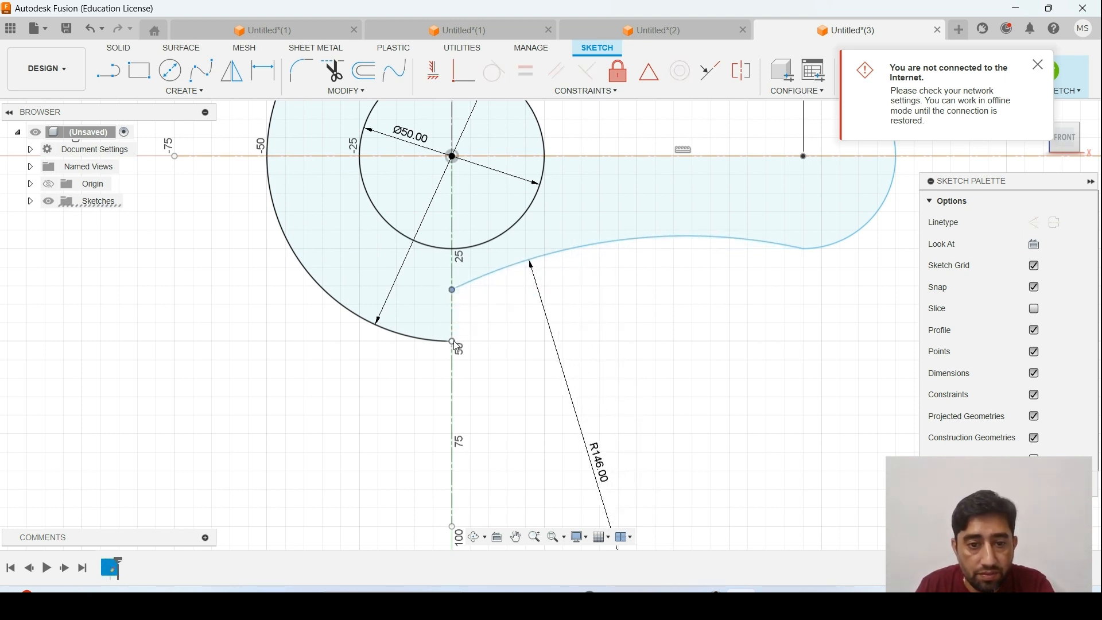
- Free both ends of the large 100 mm arc from the vertical centerline and extend them past it toward the 25 mm arc
left_click(453, 341)
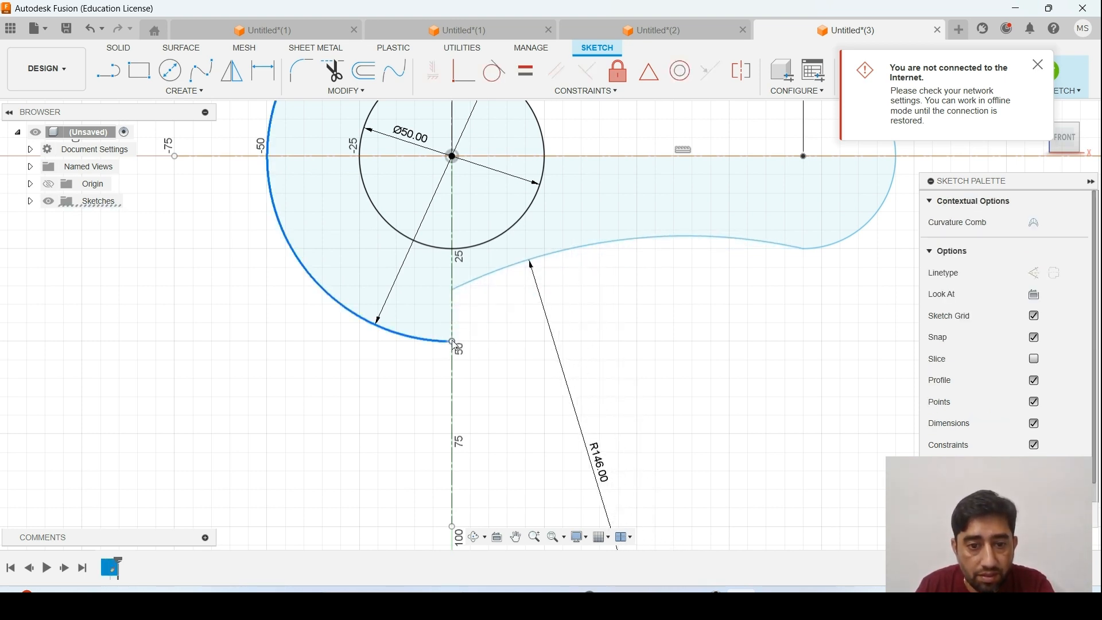
key("Escape")
scroll(459, 347, "up", 2)
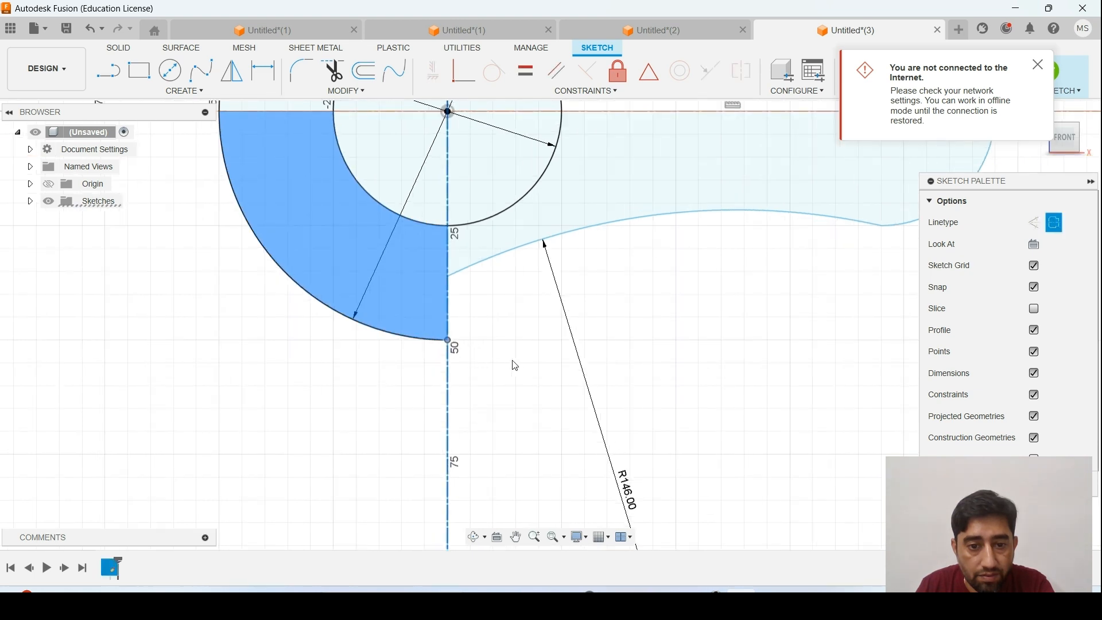
scroll(448, 341, "up", 2)
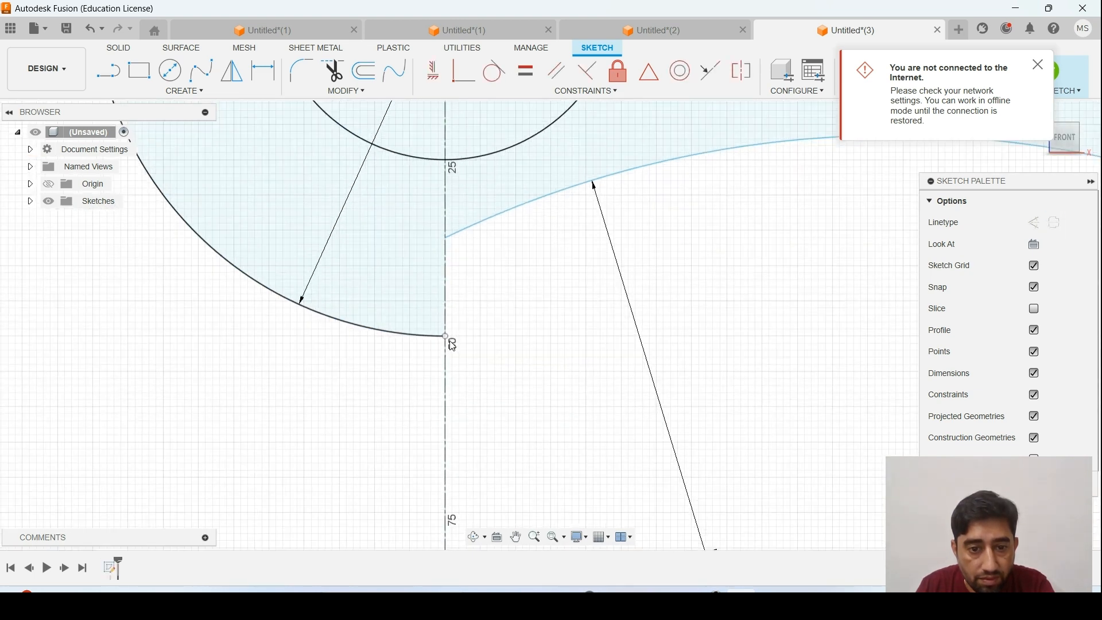
mouse_move(448, 337)
left_mouse_down()
mouse_move(494, 331)
mouse_move(569, 268)
left_mouse_up()
scroll(632, 317, "down", 2)
middle_click_drag(664, 309, 603, 347)
scroll(602, 347, "down", 3)
left_click(523, 167)
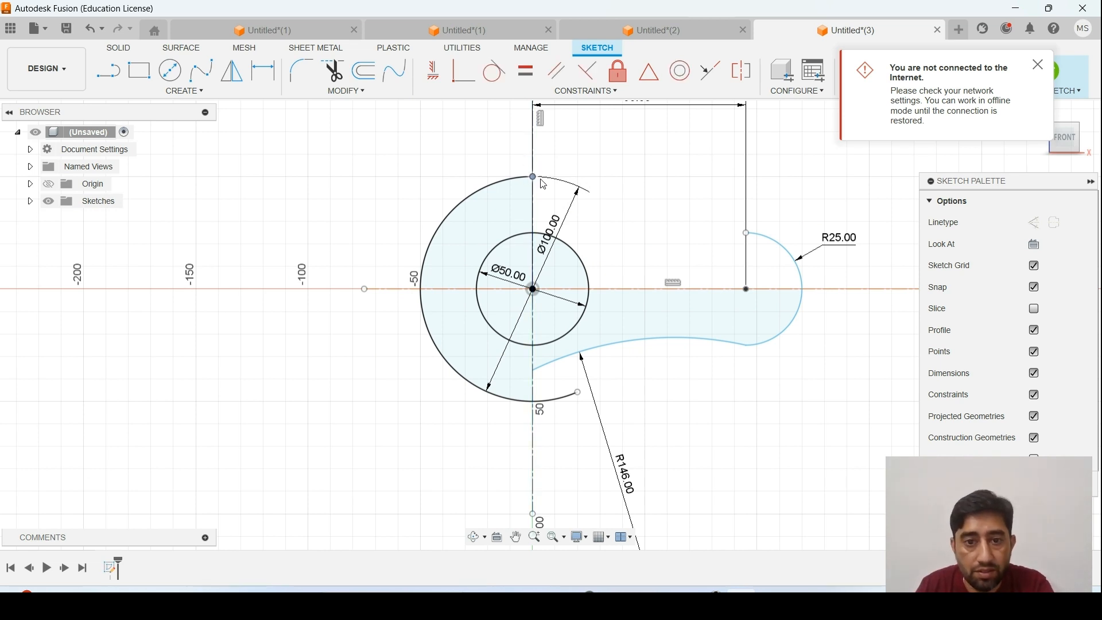
left_click_drag(540, 183, 578, 196)
scroll(431, 270, "down", 1)
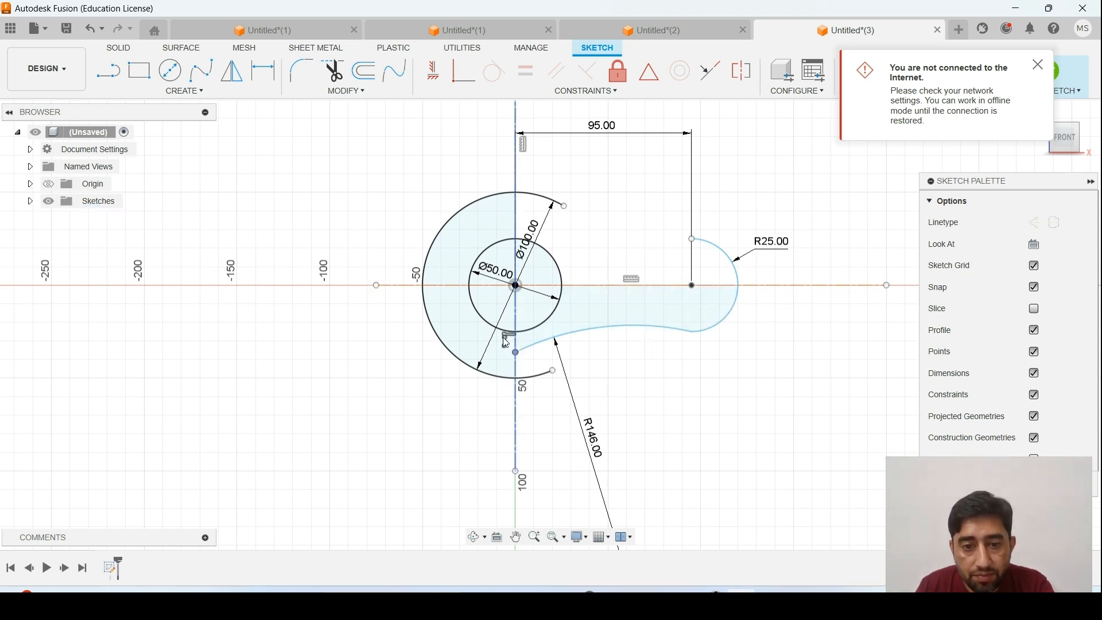
- Detach the 146 mm arc's end from the vertical centerline and make it coincident with the large arc's lower end
left_click(524, 350)
mouse_move(516, 351)
left_mouse_down()
mouse_move(555, 358)
mouse_move(554, 369)
left_mouse_up()
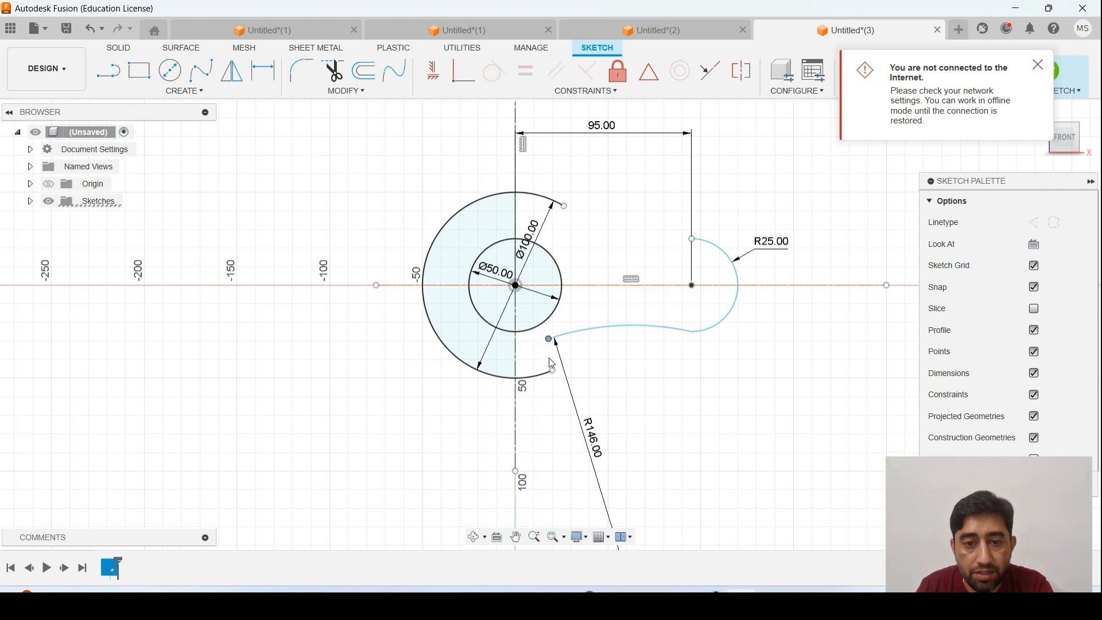
left_click(463, 70)
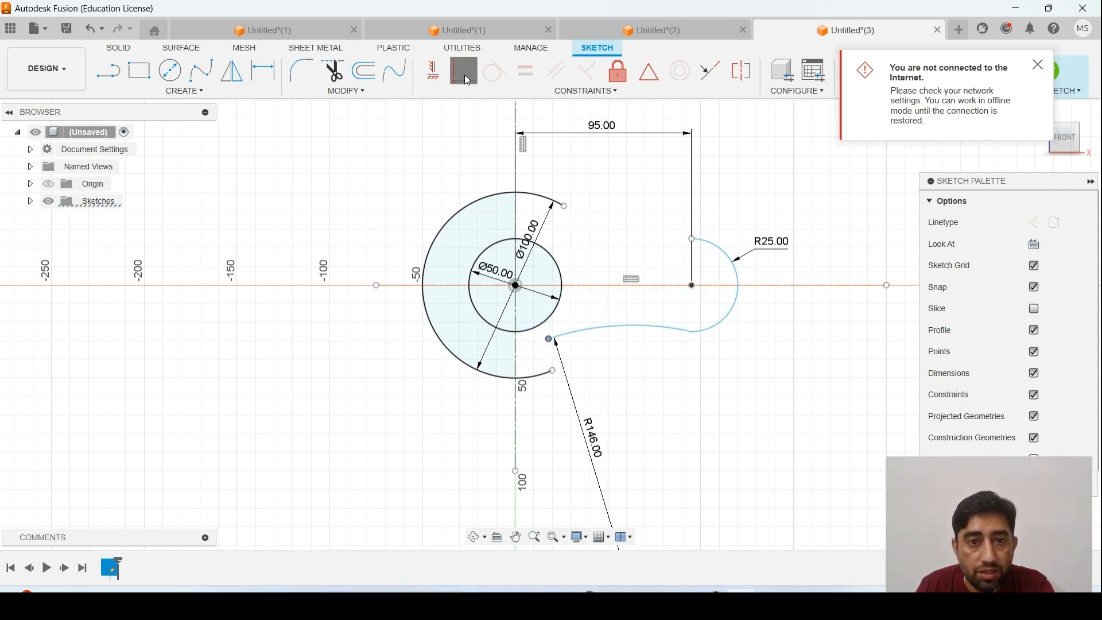
left_click(549, 339)
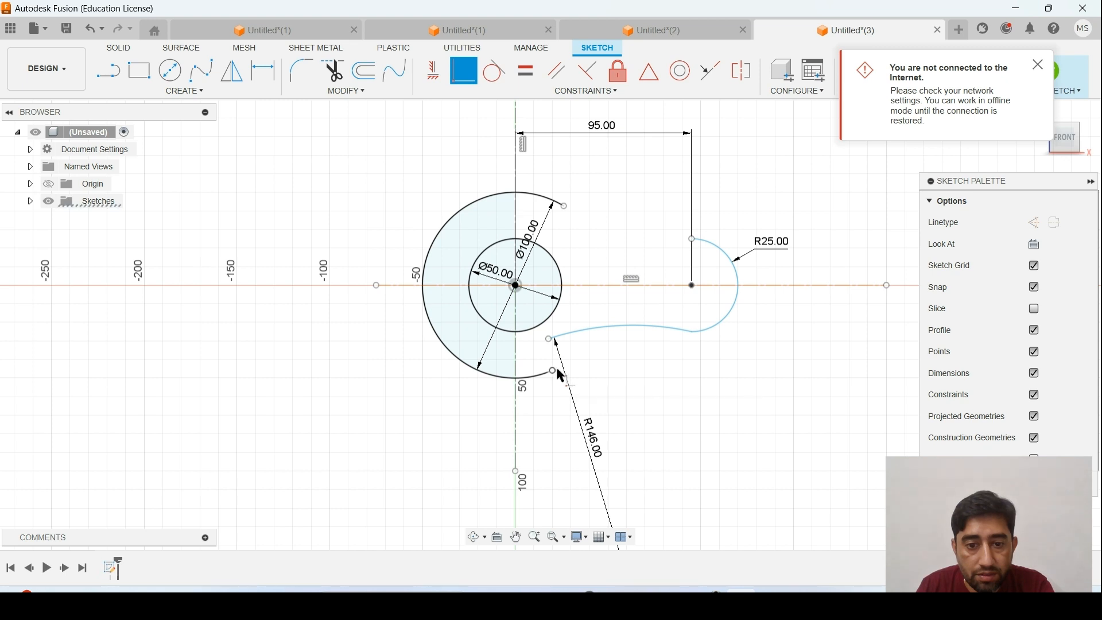
left_click(554, 371)
left_click(550, 340)
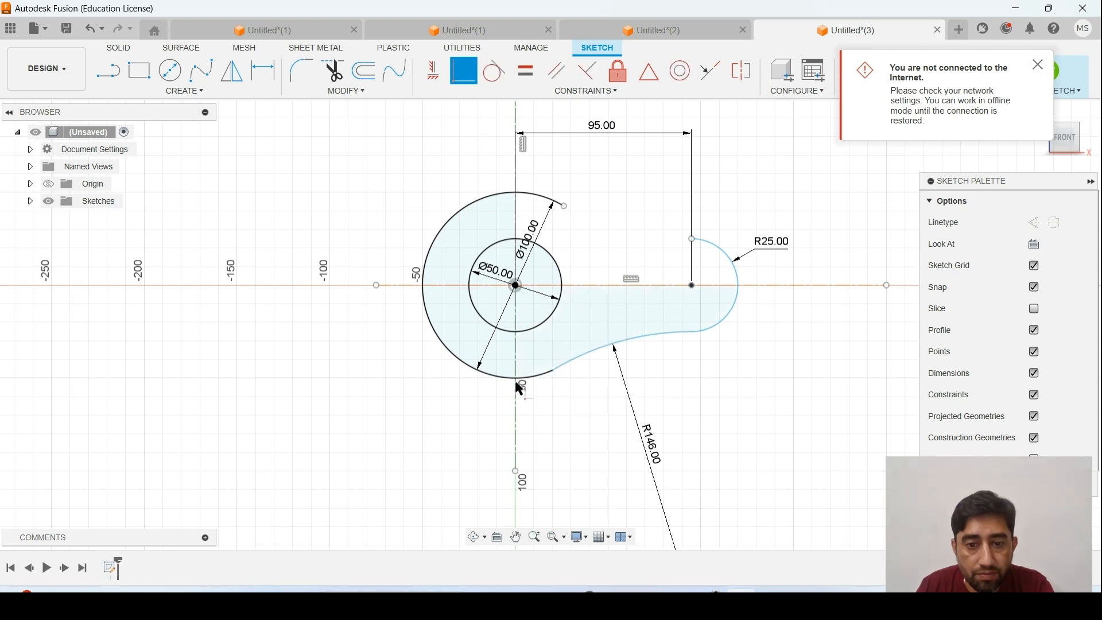
- Pull the 25 mm arc to test its freedom, and make the displaced horizontal centerline coincident with the center of the 50 mm circle
scroll(654, 374, "down", 2)
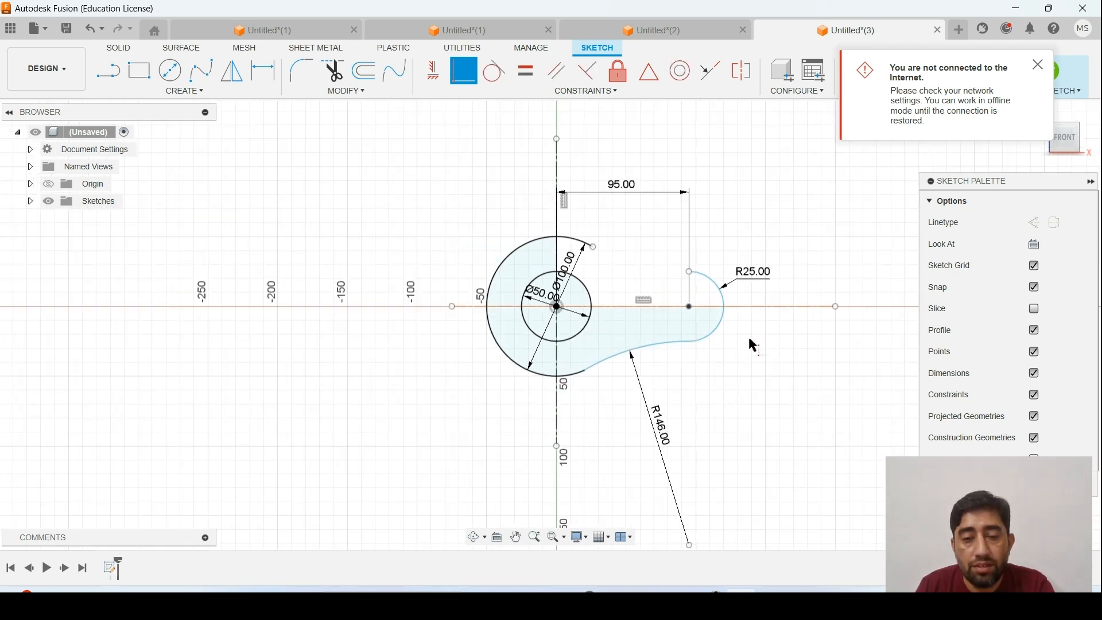
scroll(748, 336, "up", 1)
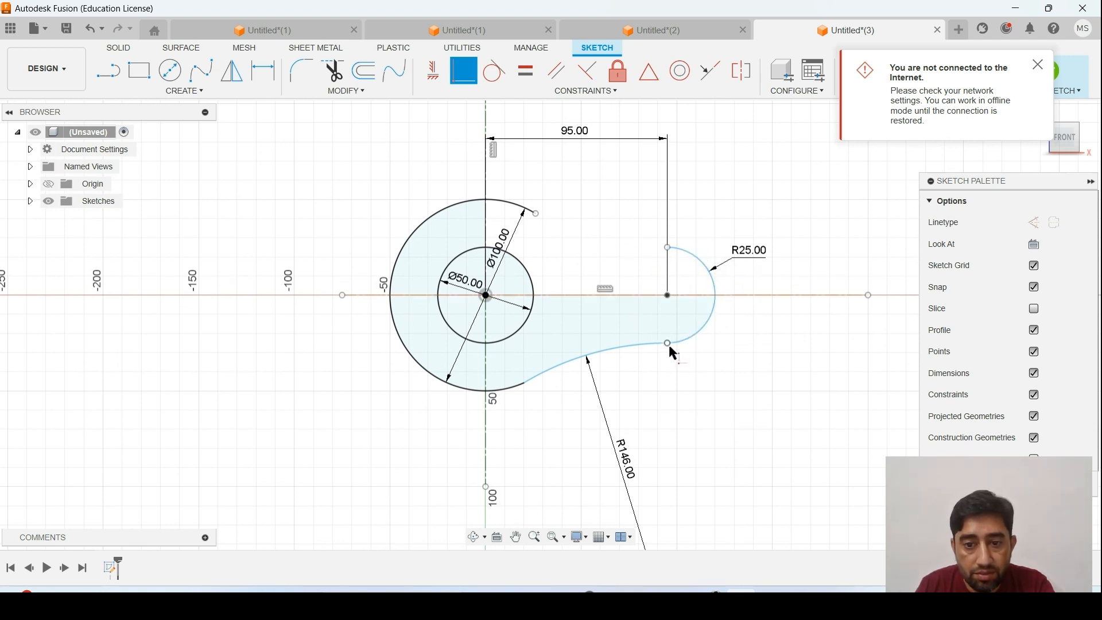
left_click(684, 342)
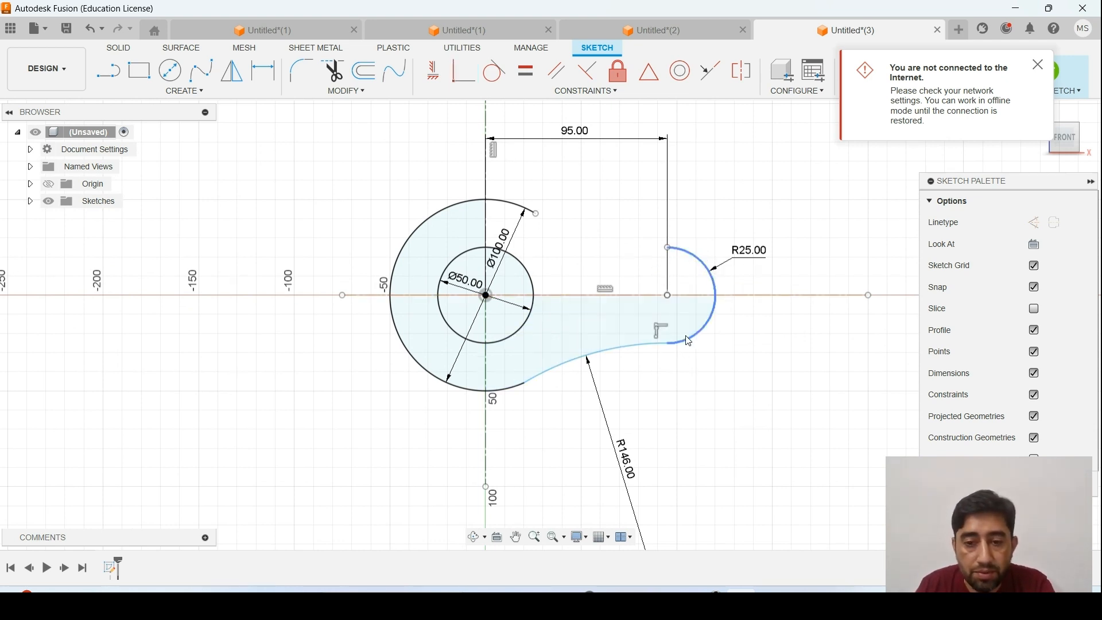
left_click_drag(692, 334, 677, 313)
left_click(727, 265)
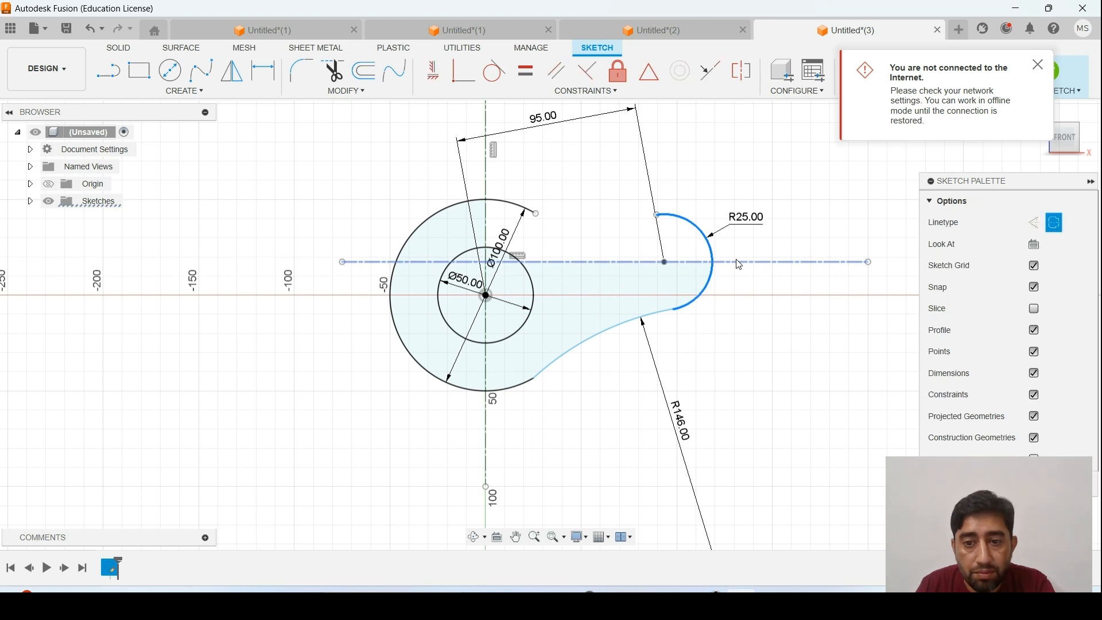
left_click(466, 78)
left_click(486, 294)
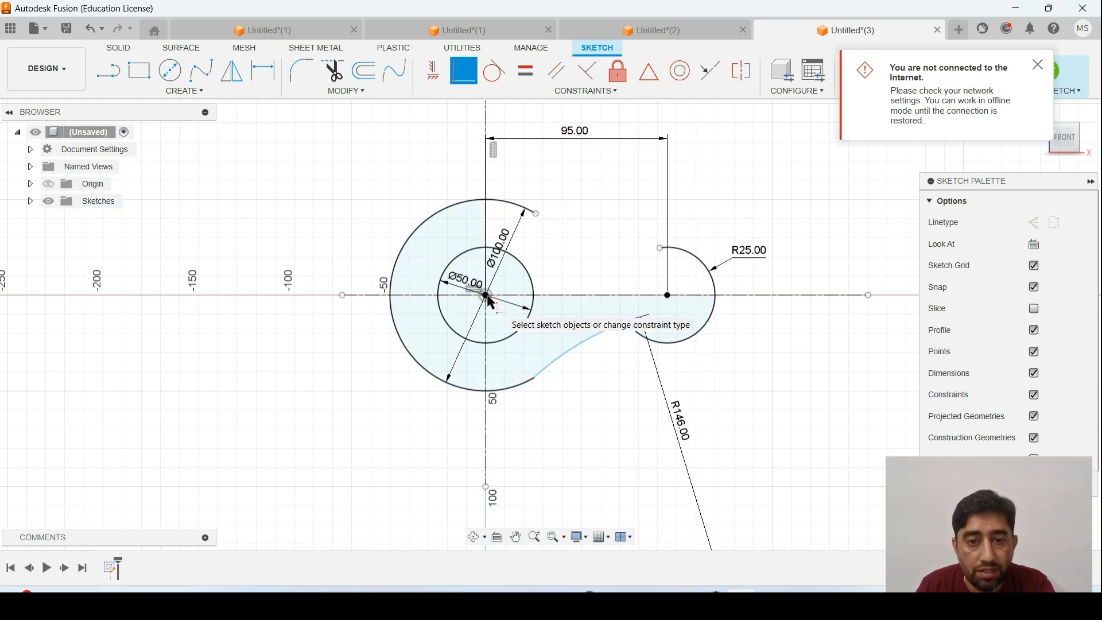
- Align the 25 mm arc's upper end vertically with the arc's center using a Horizontal/Vertical constraint
scroll(620, 339, "up", 2)
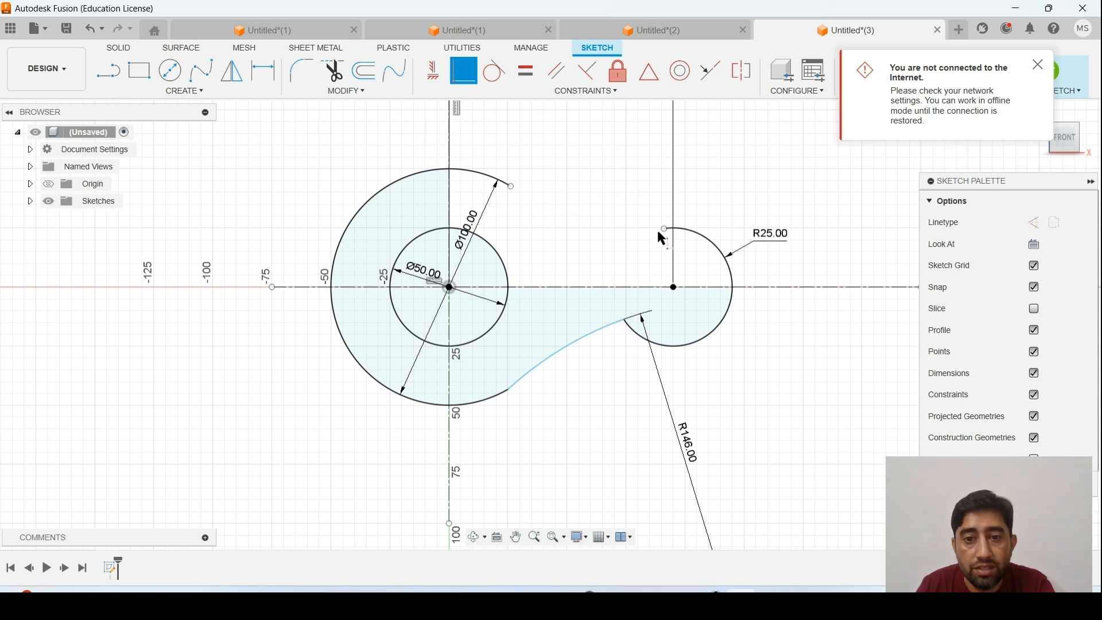
left_click(435, 74)
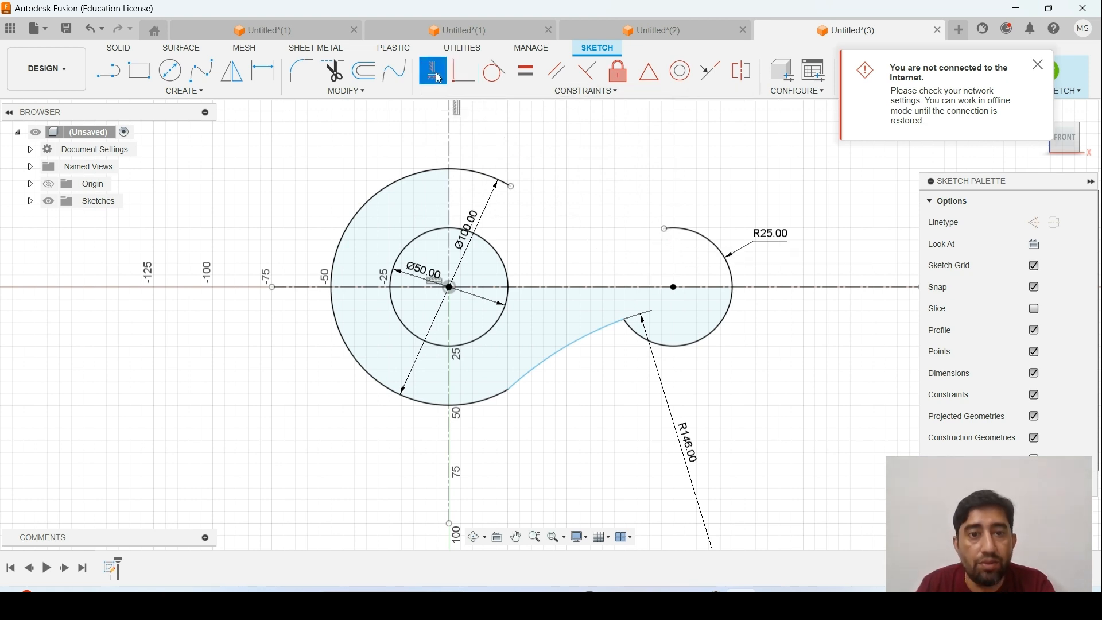
left_click(664, 228)
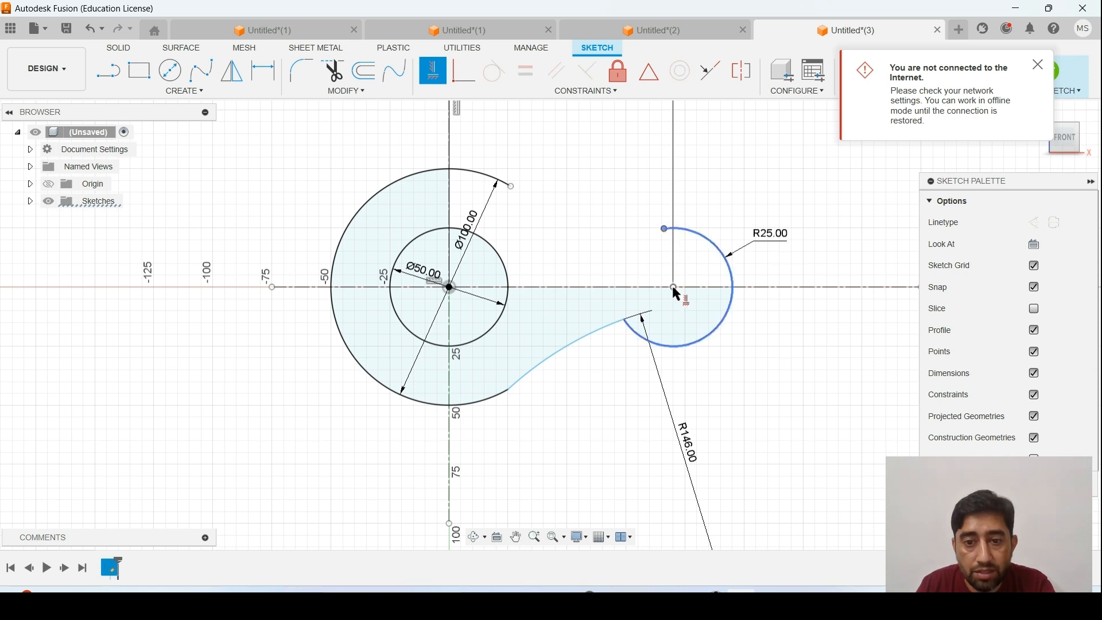
left_click(673, 286)
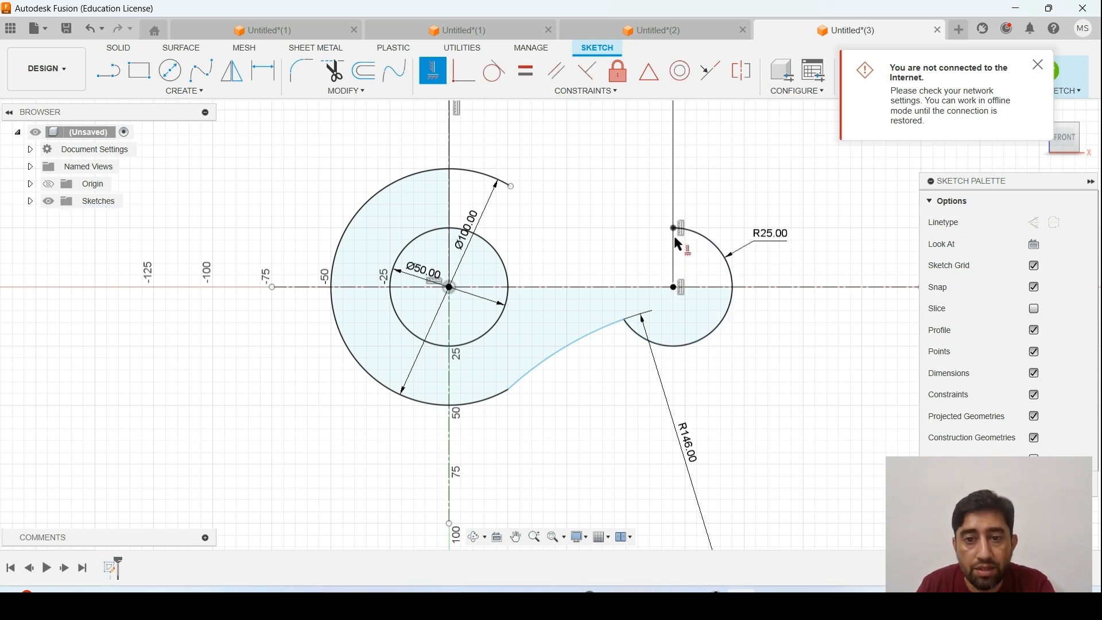
- Try to align the 25 mm arc's lower end with its center from the arc's displaced position, and undo the constraint
left_click(673, 287)
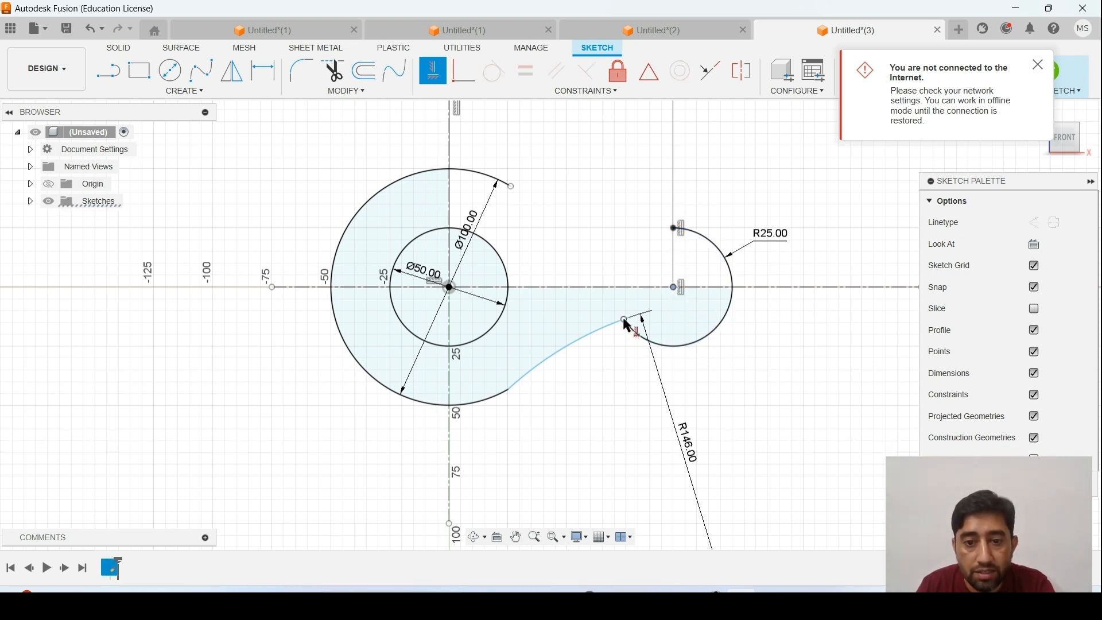
left_click(625, 323)
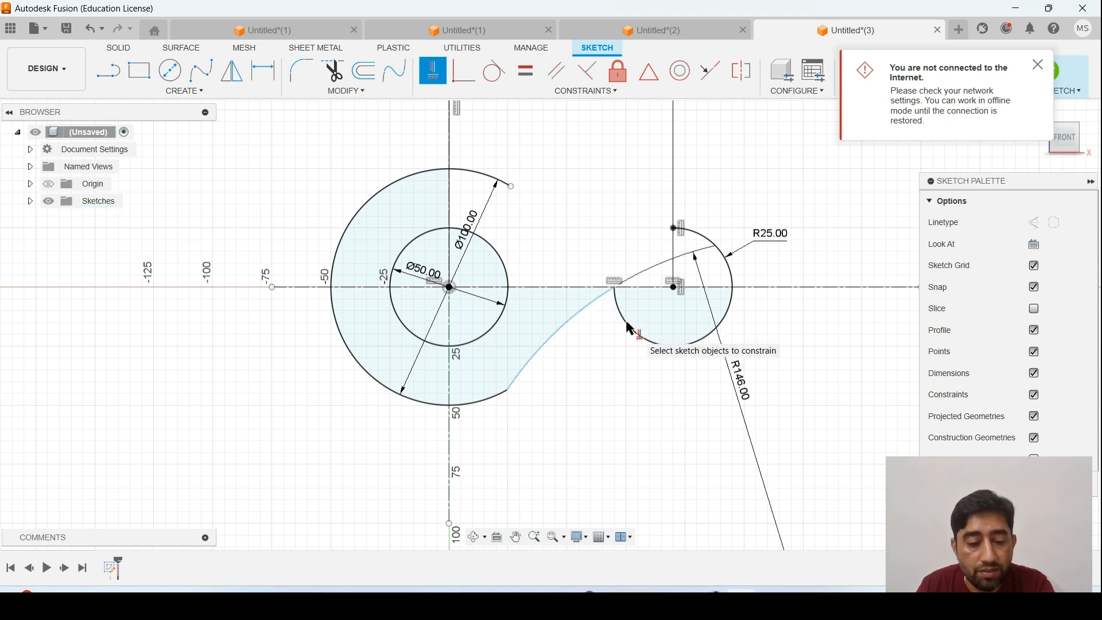
key("Escape")
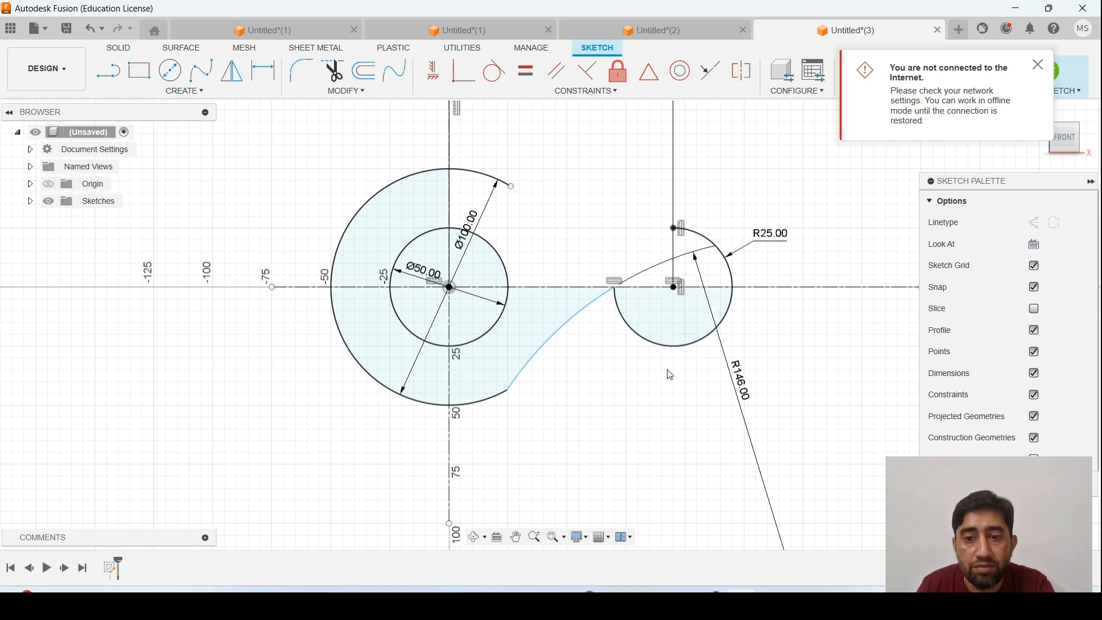
key("ctrl+z")
- Move the 25 mm arc's lower end directly below the arc's center and align the two points vertically
left_click_drag(624, 320, 674, 347)
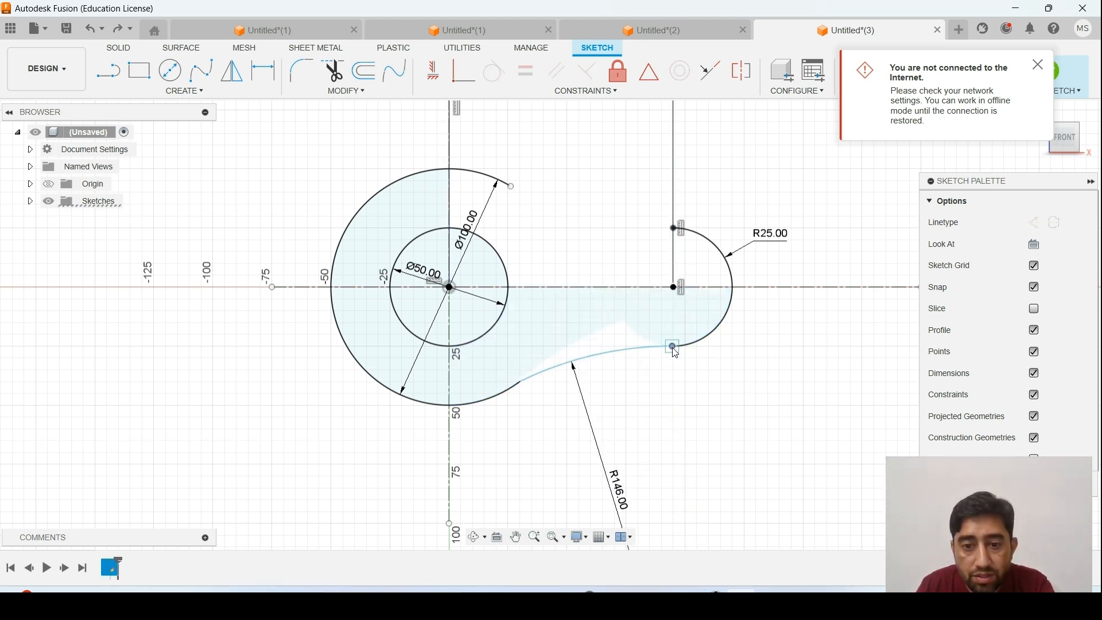
left_click(433, 70)
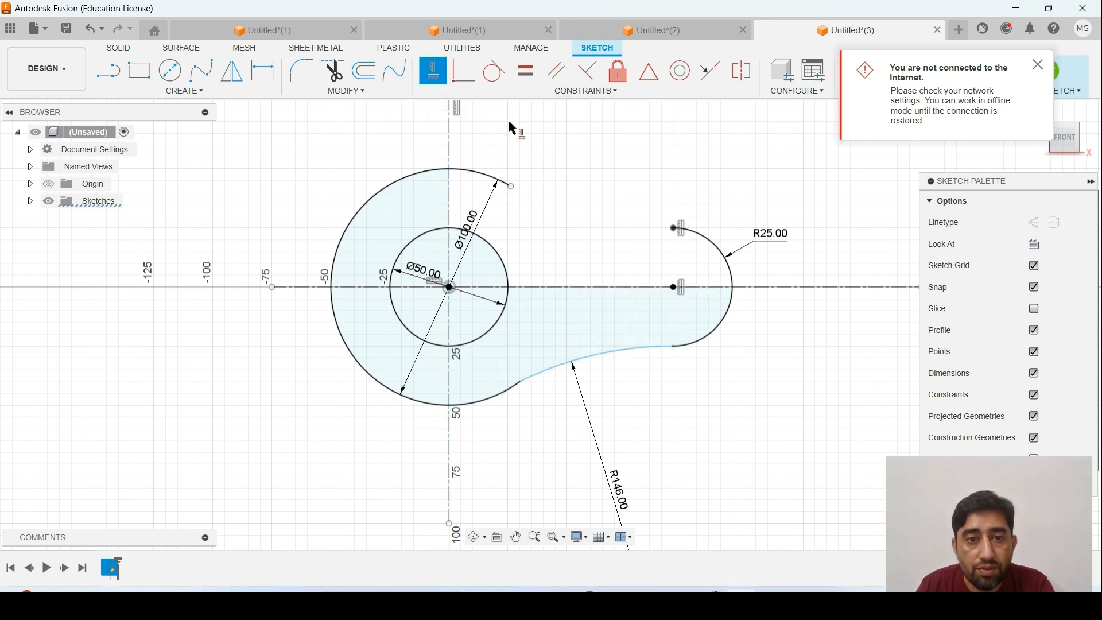
left_click(674, 345)
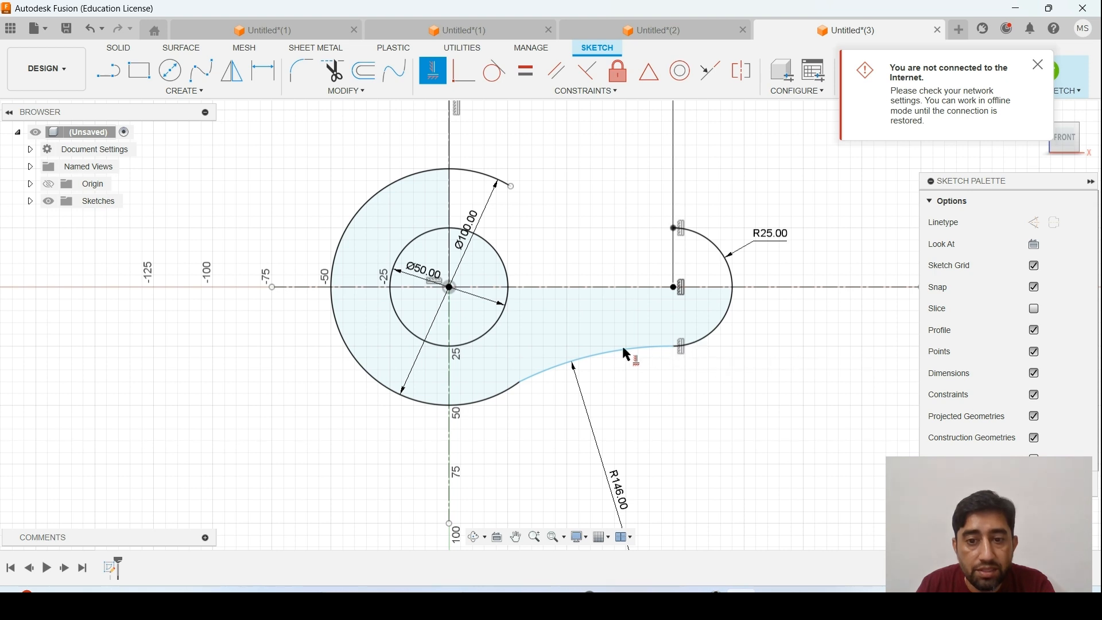
- Recheck the Example 02 drawing in Word, make the 146 mm arc tangent to the 25 mm arc, and try the same with the large arc
key("alt+Tab")
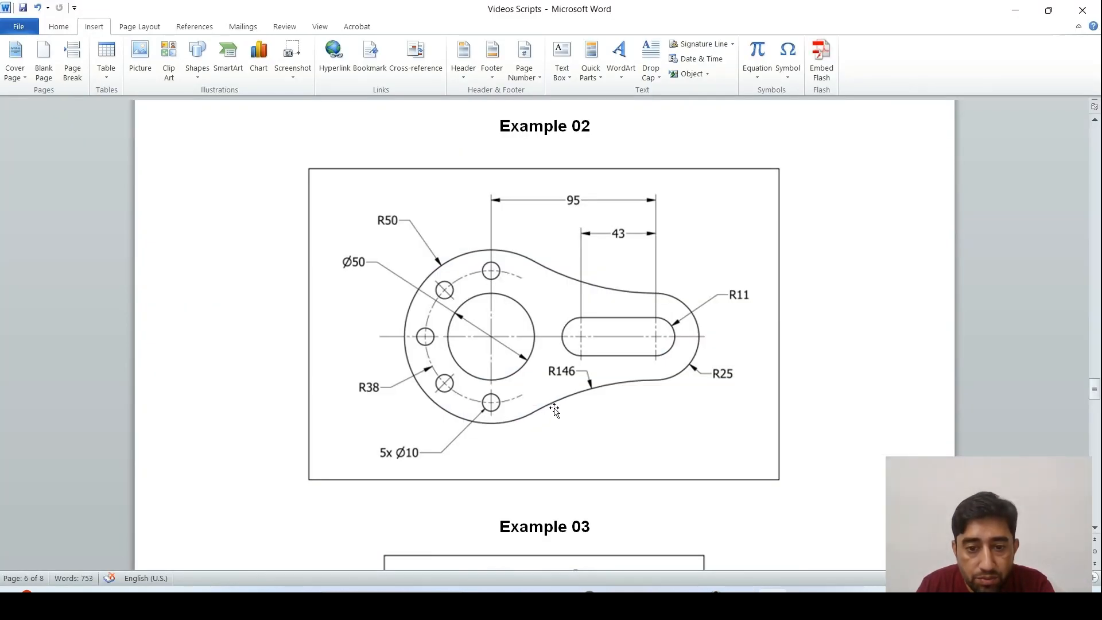
key("alt+Tab")
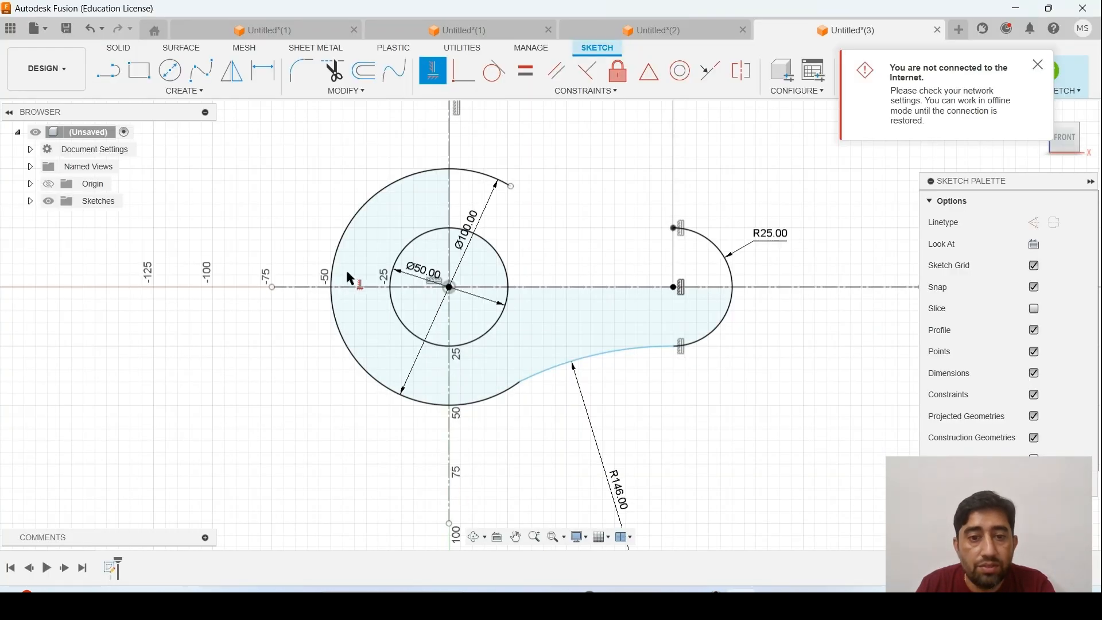
left_click(492, 82)
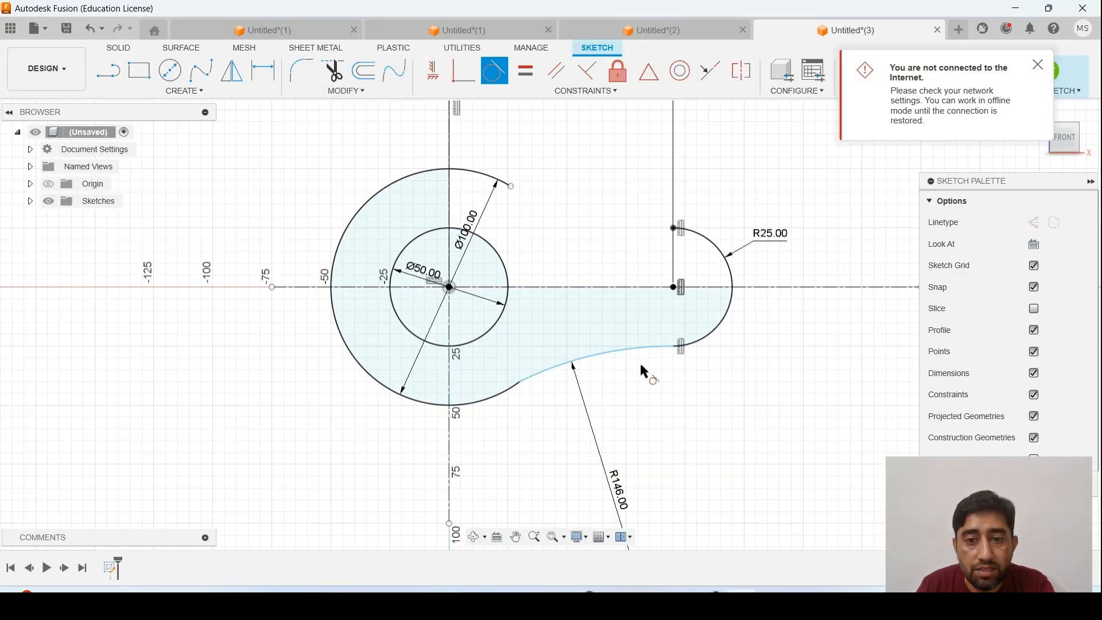
left_click(643, 346)
left_click(702, 338)
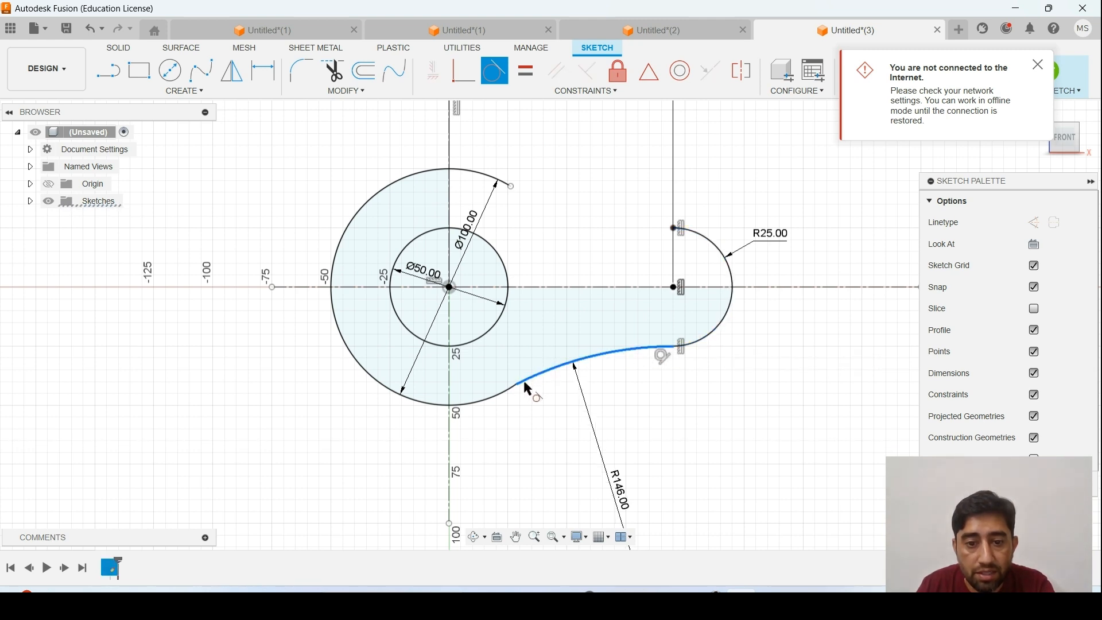
scroll(532, 402, "up", 5)
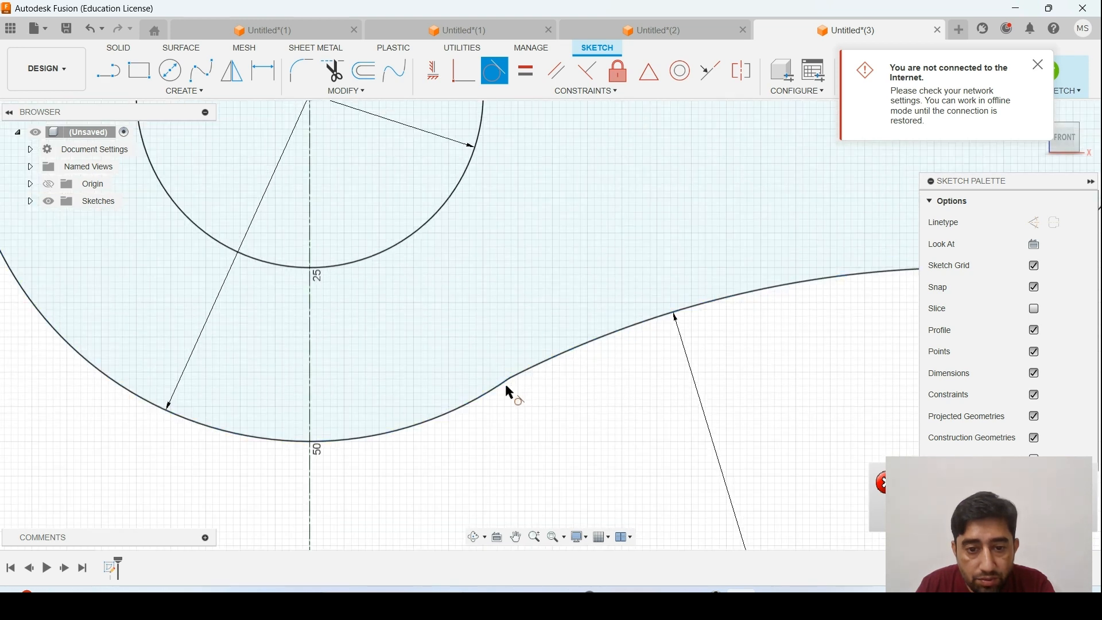
scroll(601, 387, "down", 5)
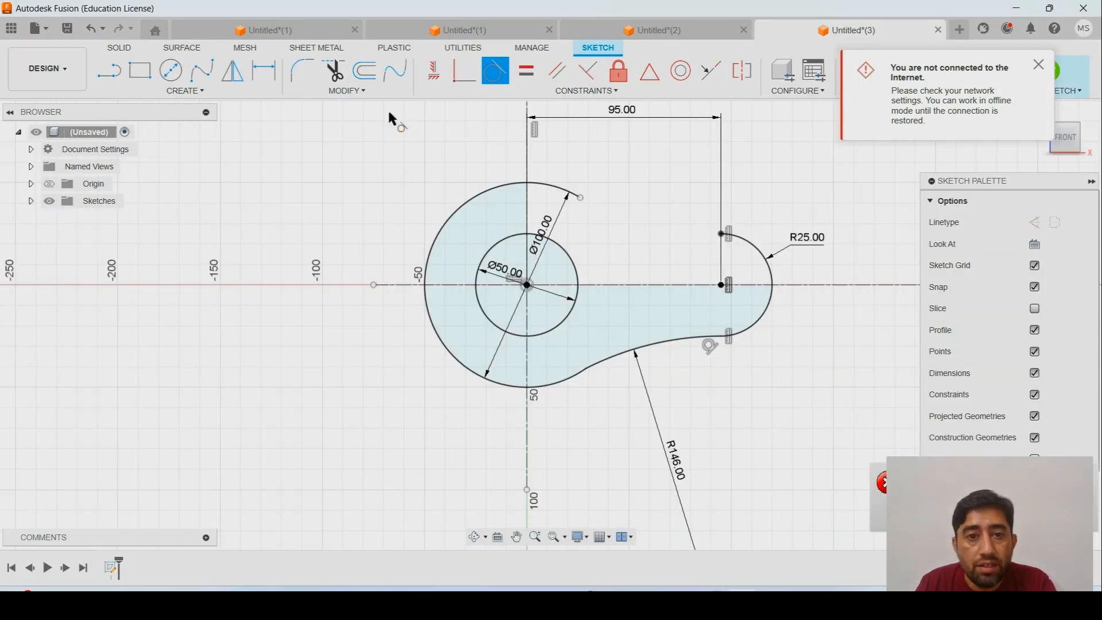
- Mirror the lower 146 mm arc about the horizontal centerline
left_click(195, 92)
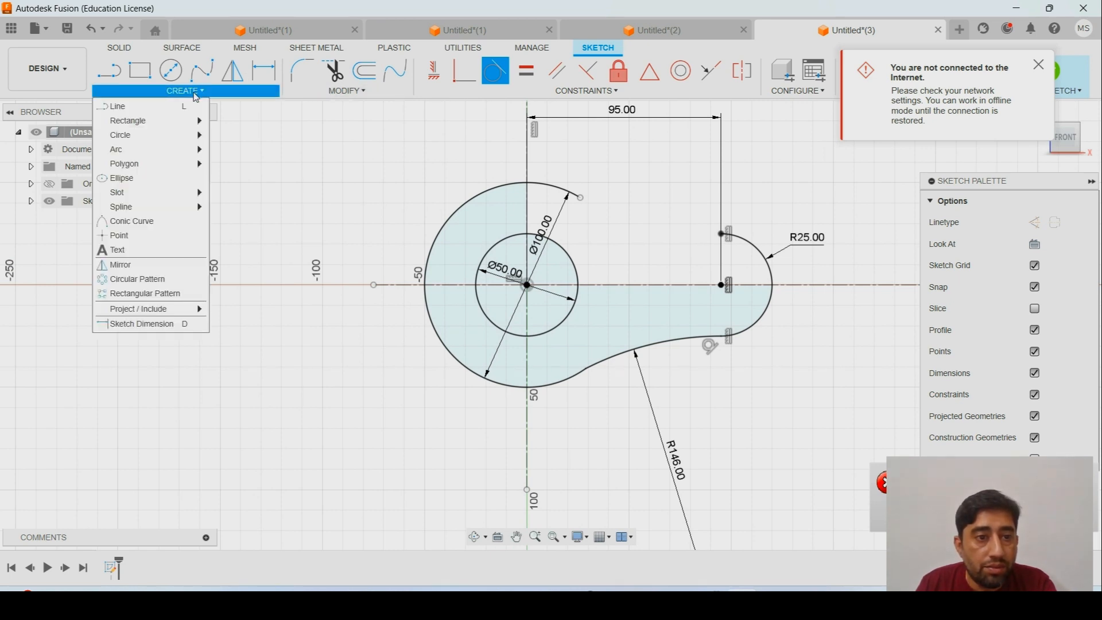
left_click(137, 268)
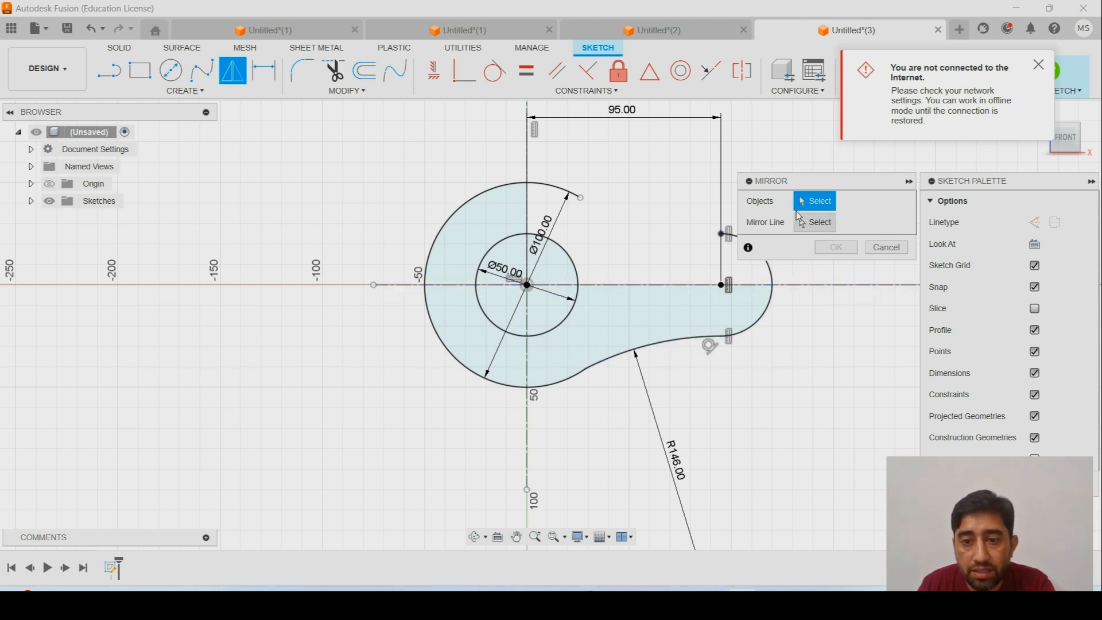
left_click(677, 345)
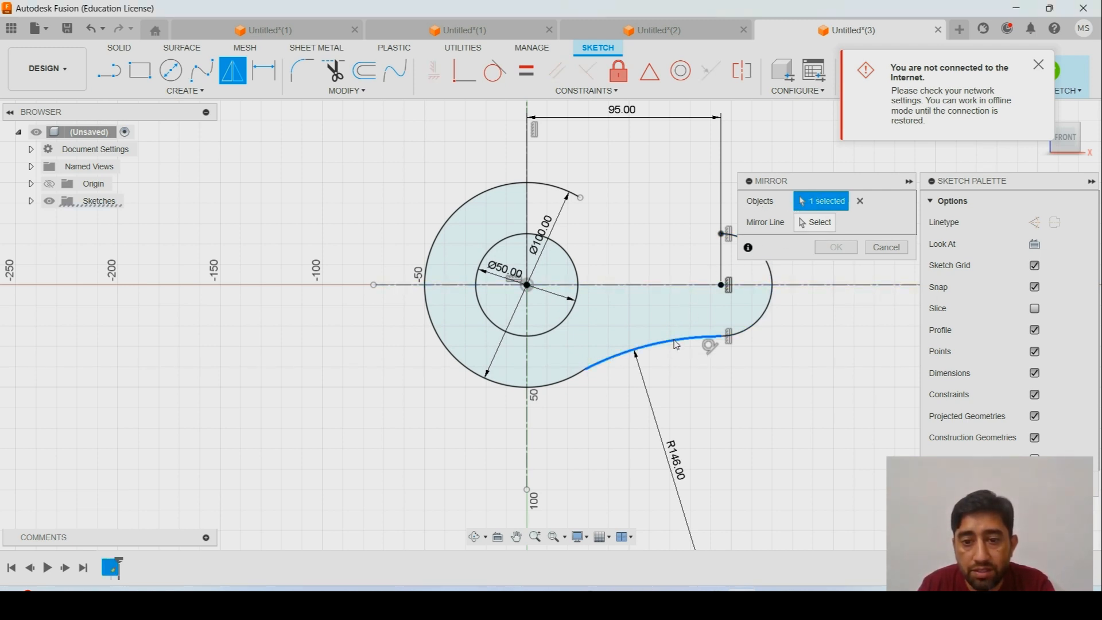
left_click(820, 224)
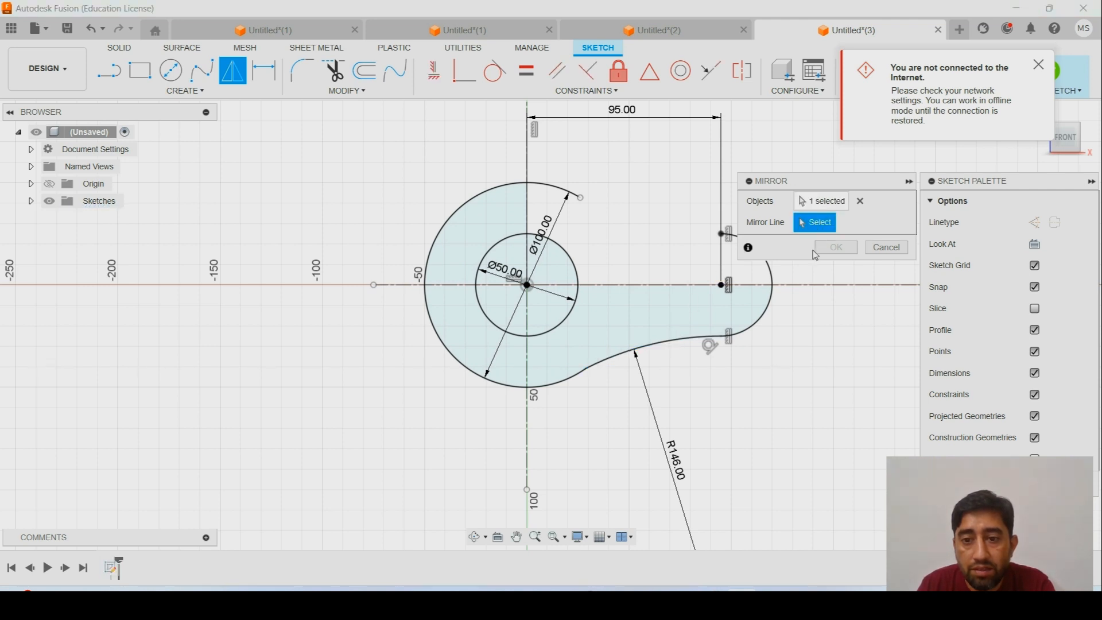
left_click(817, 286)
scroll(624, 198, "up", 3)
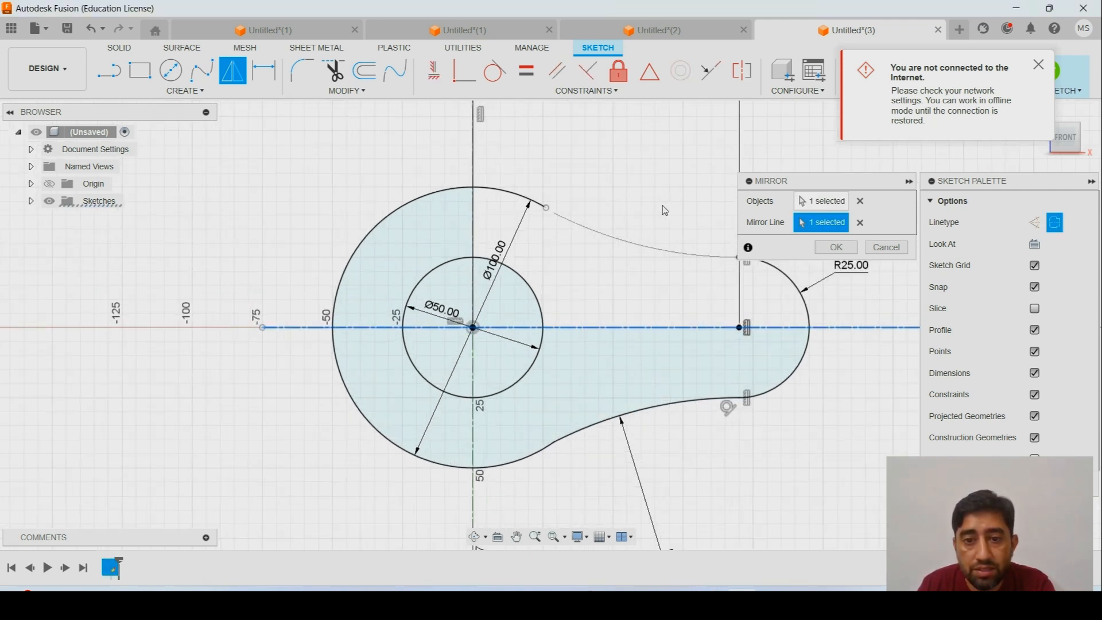
left_click(836, 247)
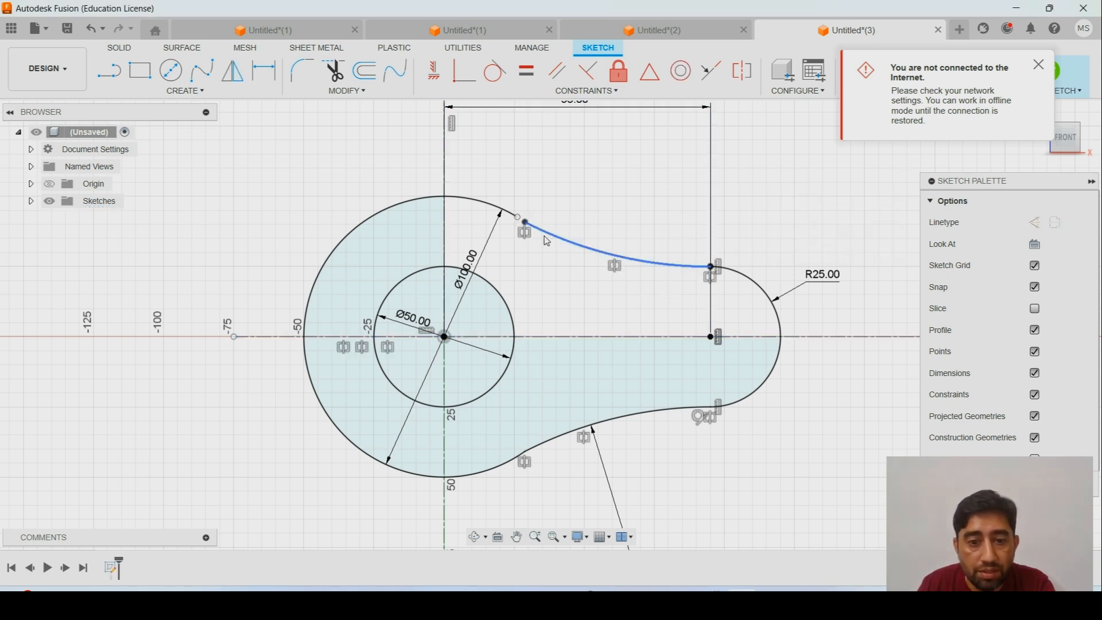
- Join the large arc's open upper end to the mirrored arc's end with a Coincident constraint
left_click(525, 453)
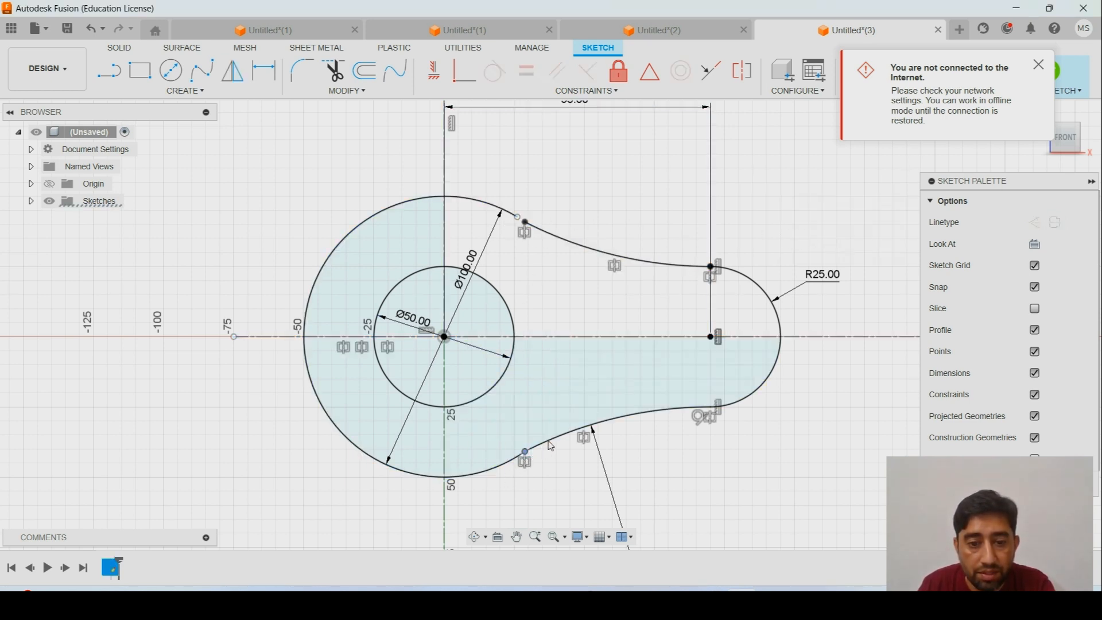
left_click(465, 71)
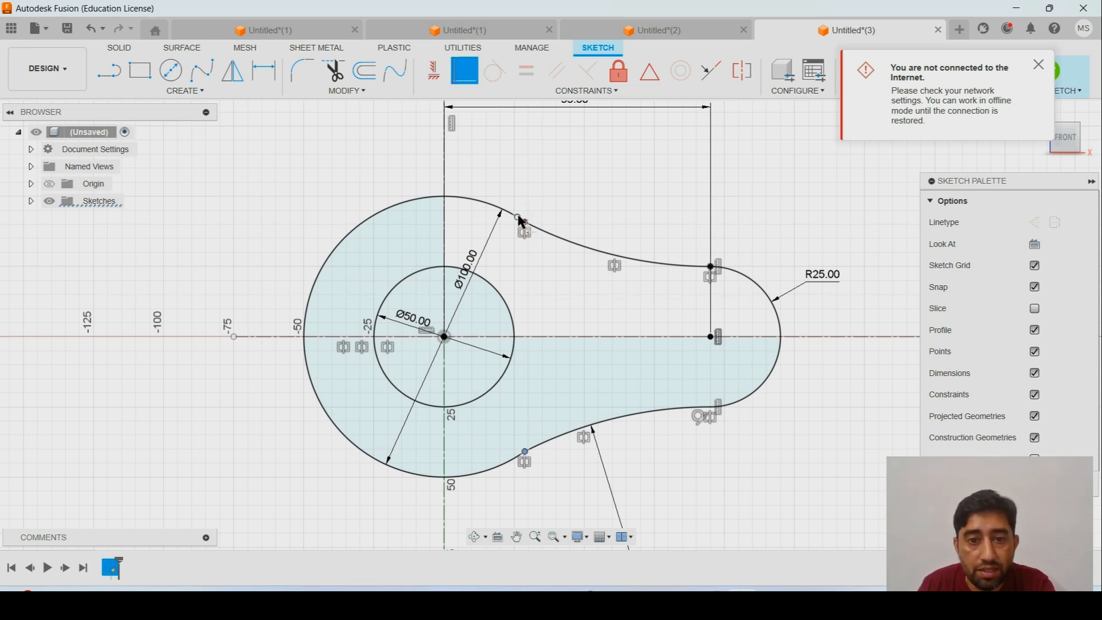
left_click(521, 222)
left_click(525, 224)
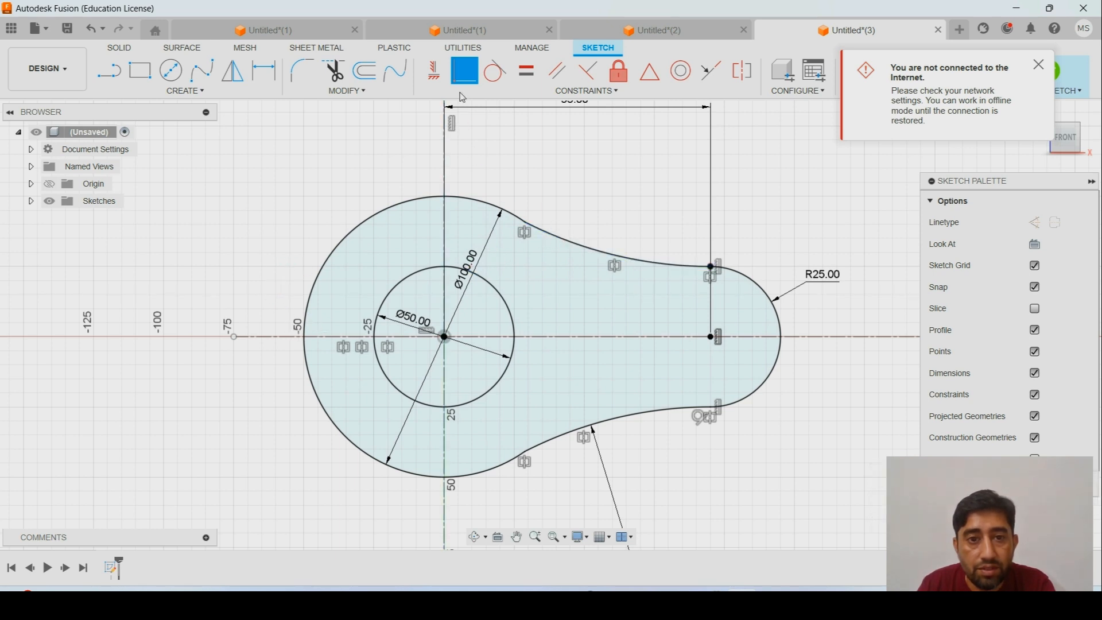
- Try to make the upper mirrored arc tangent to the large 100 mm diameter arc
left_click(495, 71)
left_click(574, 247)
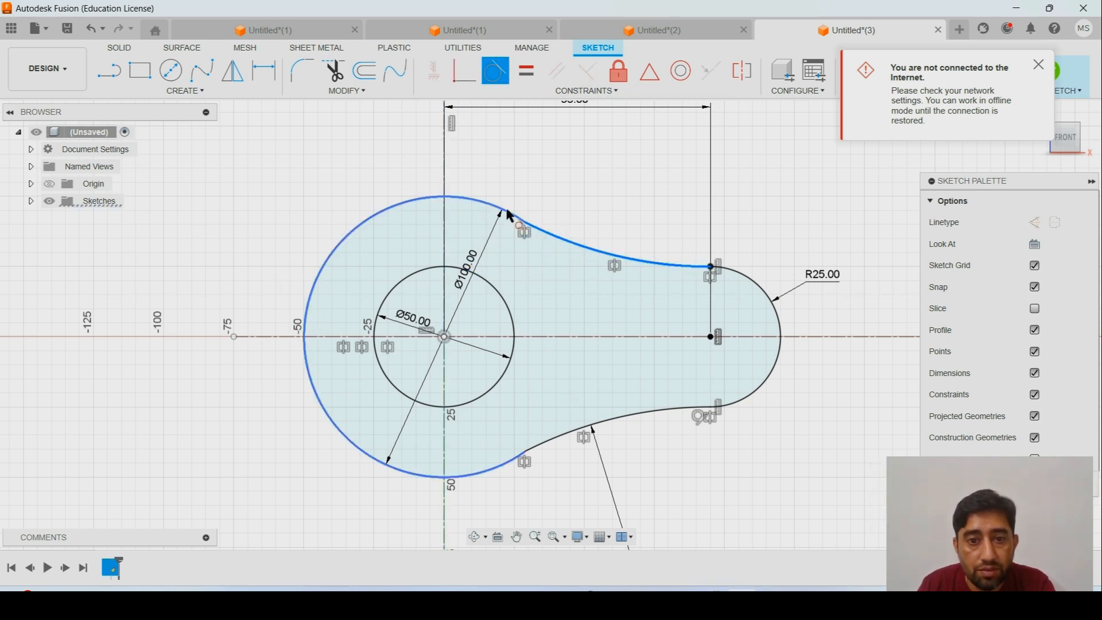
left_click(505, 216)
scroll(405, 317, "down", 5)
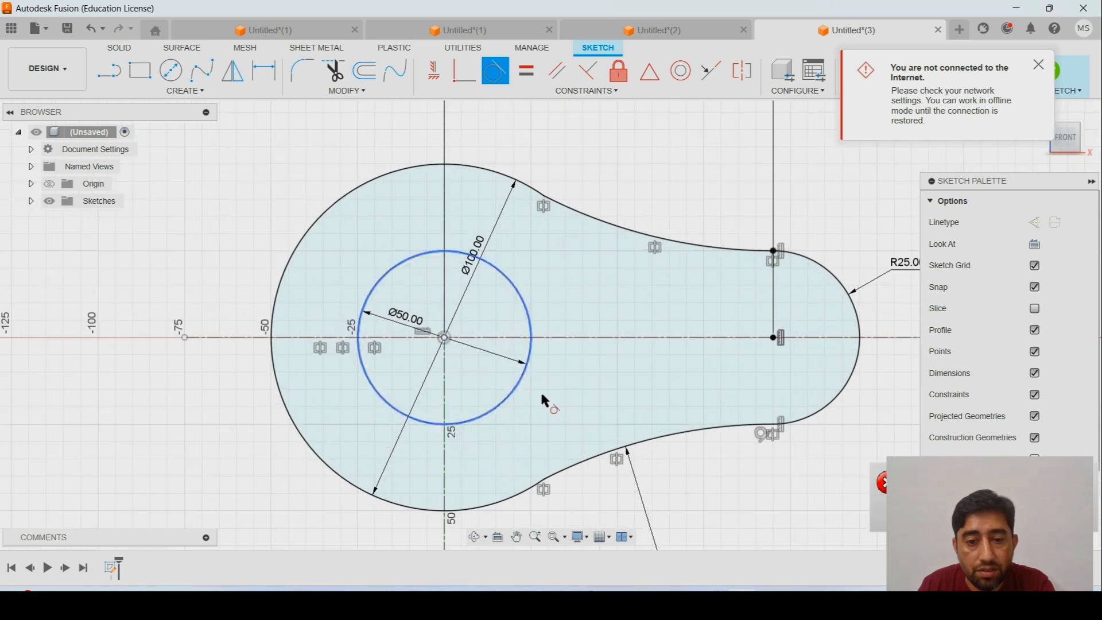
middle_click_drag(669, 456, 628, 374)
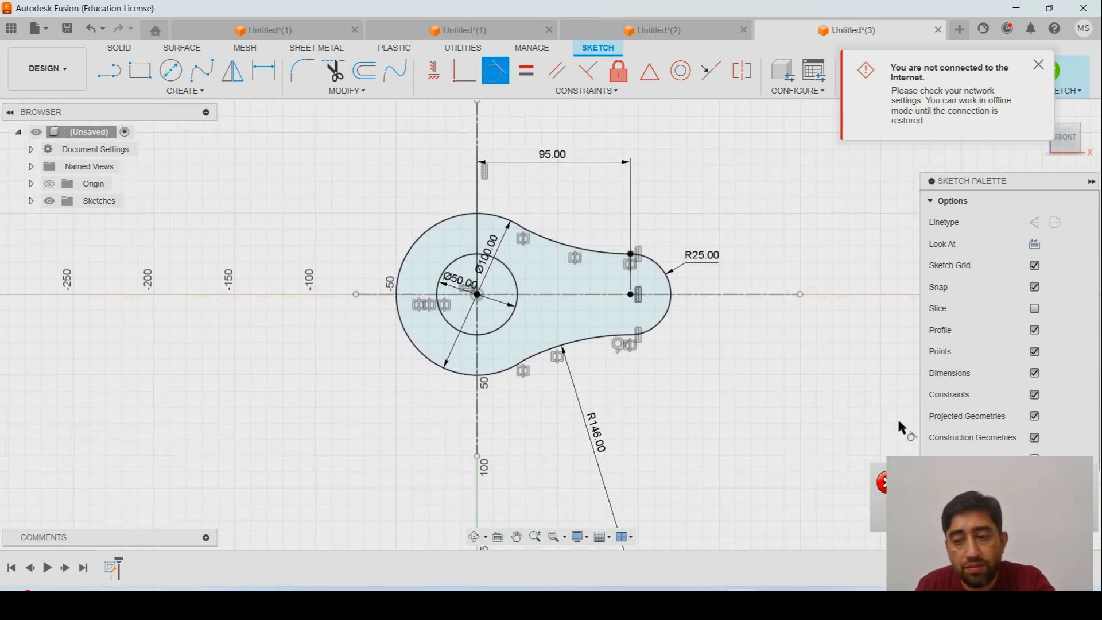
key("Escape")
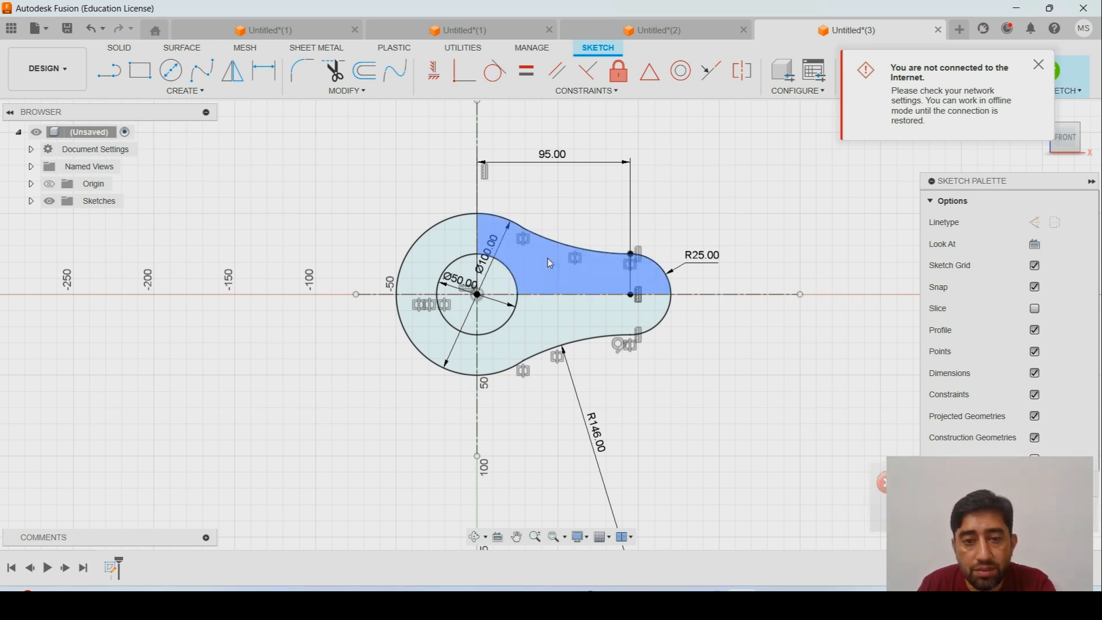
- Examine the junction where the lower 146 mm arc meets the large arc and its existing constraints
left_click(550, 295)
scroll(552, 352, "up", 10)
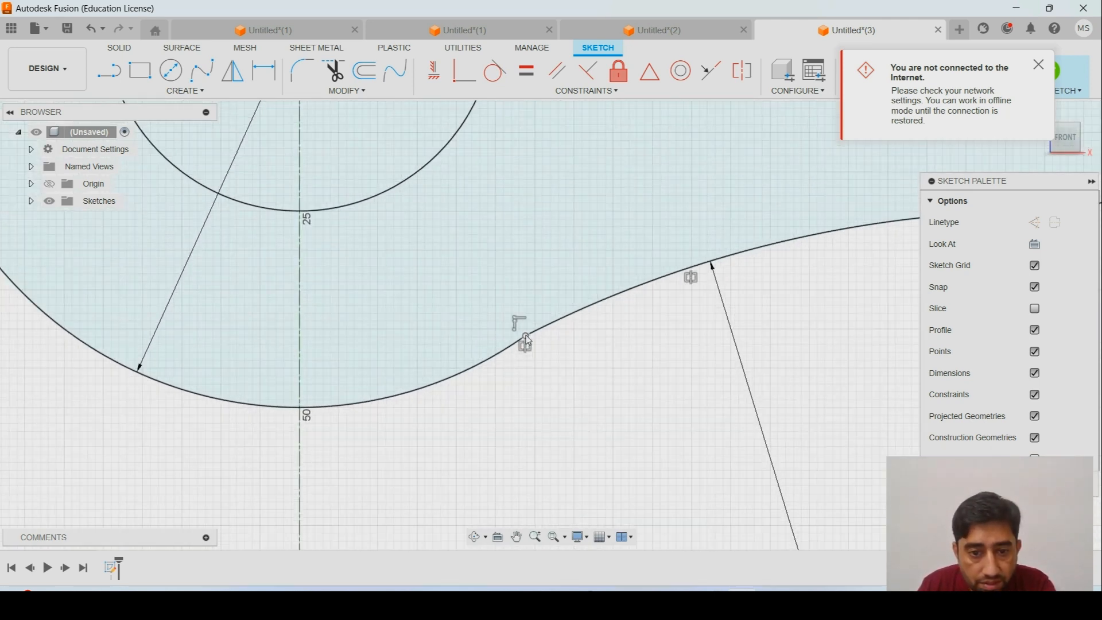
left_click(526, 336)
scroll(546, 342, "down", 8)
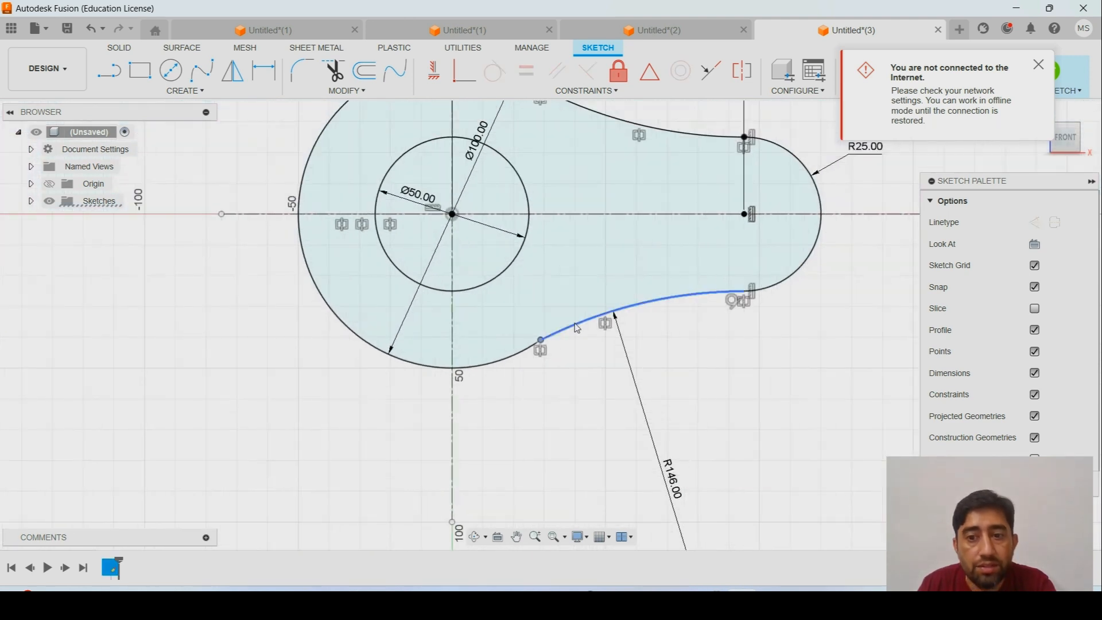
left_click(494, 326)
scroll(549, 351, "up", 6)
scroll(559, 343, "up", 3)
key("Escape")
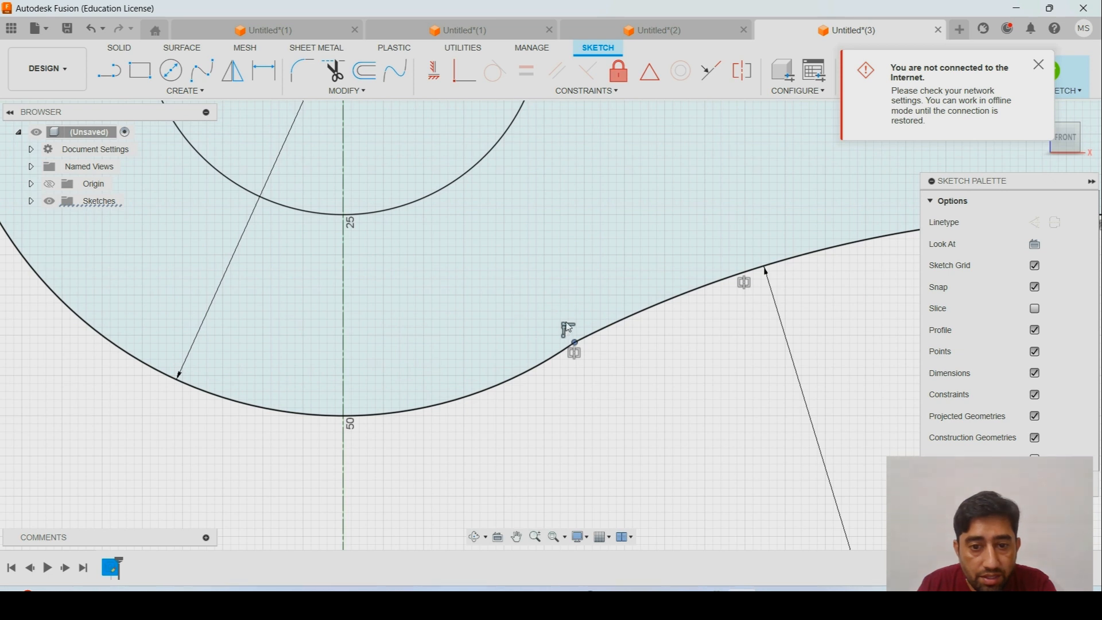
key("Escape")
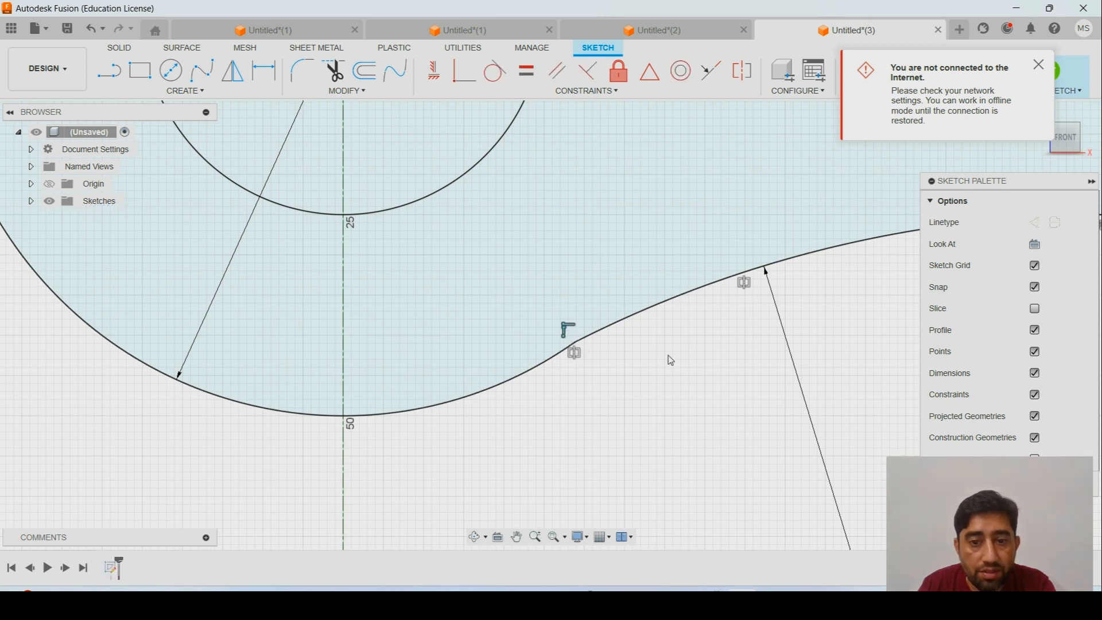
scroll(670, 360, "down", 8)
left_click(531, 396)
scroll(456, 319, "up", 3)
middle_click_drag(647, 402, 631, 355)
- Check the slot's dimensions in the Example 02 drawing in Word and return to the Fusion sketch
left_click(774, 590)
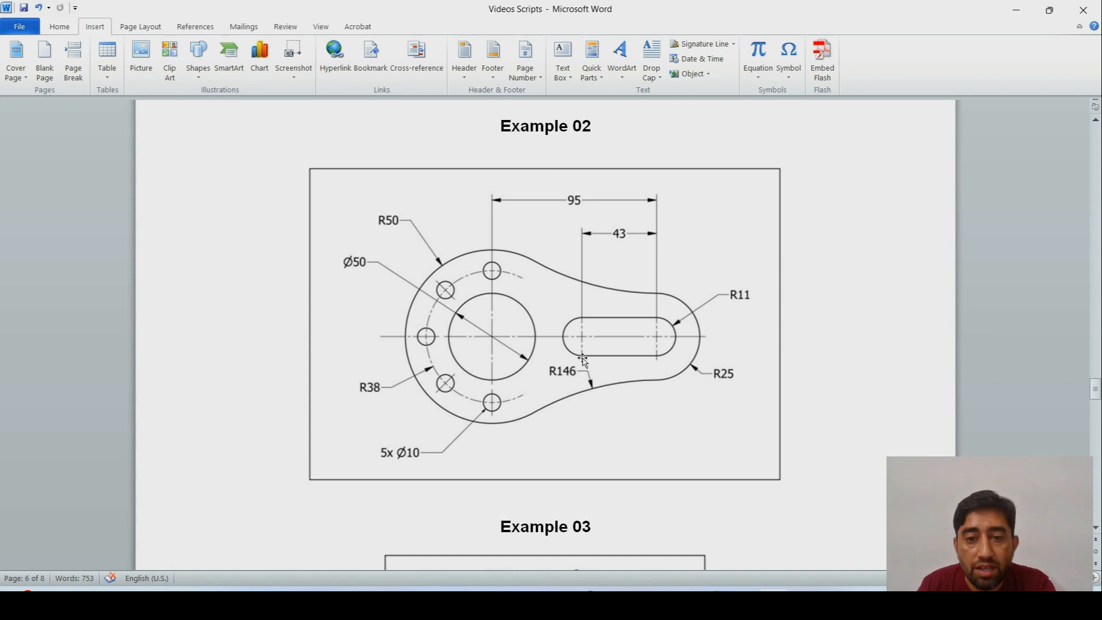
mouse_move(741, 590)
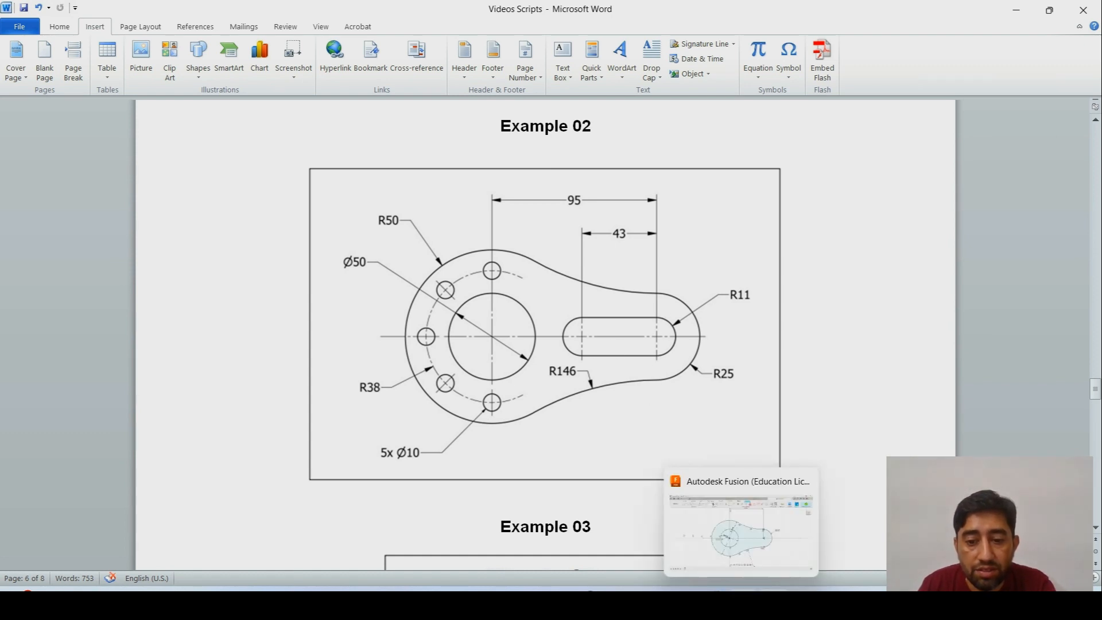
left_click(683, 560)
- Lay out a Center to Center Slot from the 25 mm arc's center toward the 50 mm circle along the centerline, with 43 mm between centers
left_click(184, 91)
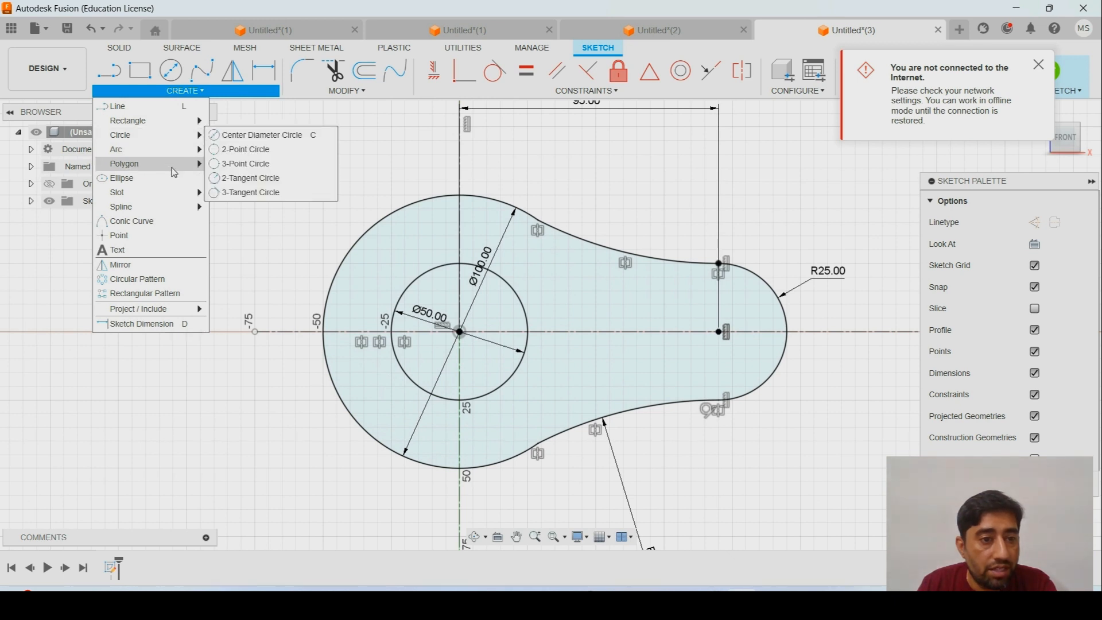
mouse_move(172, 192)
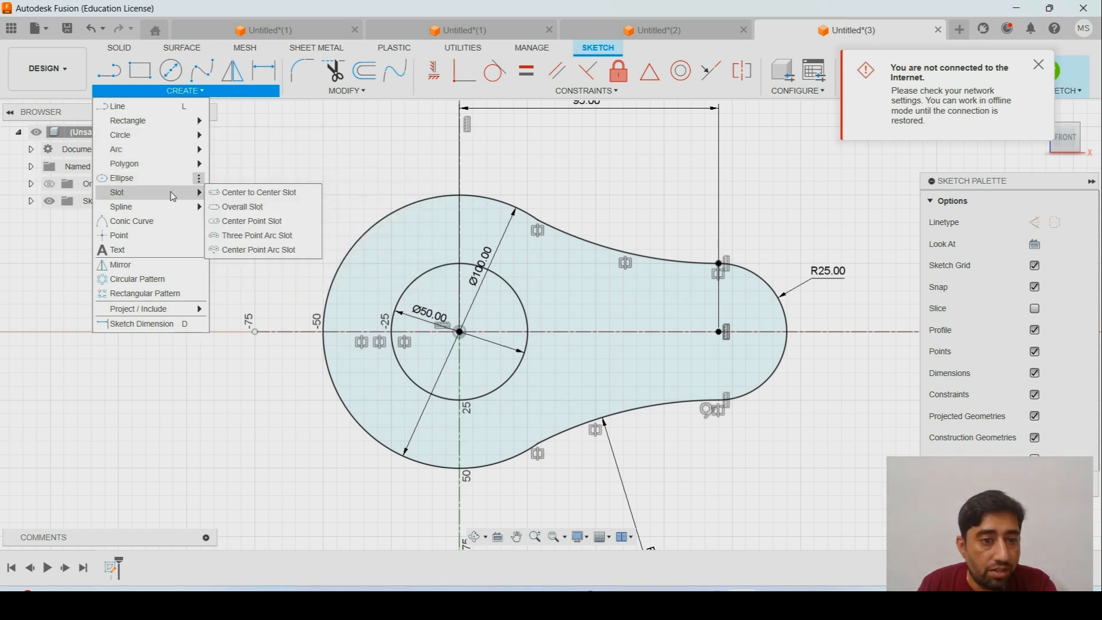
left_click(236, 194)
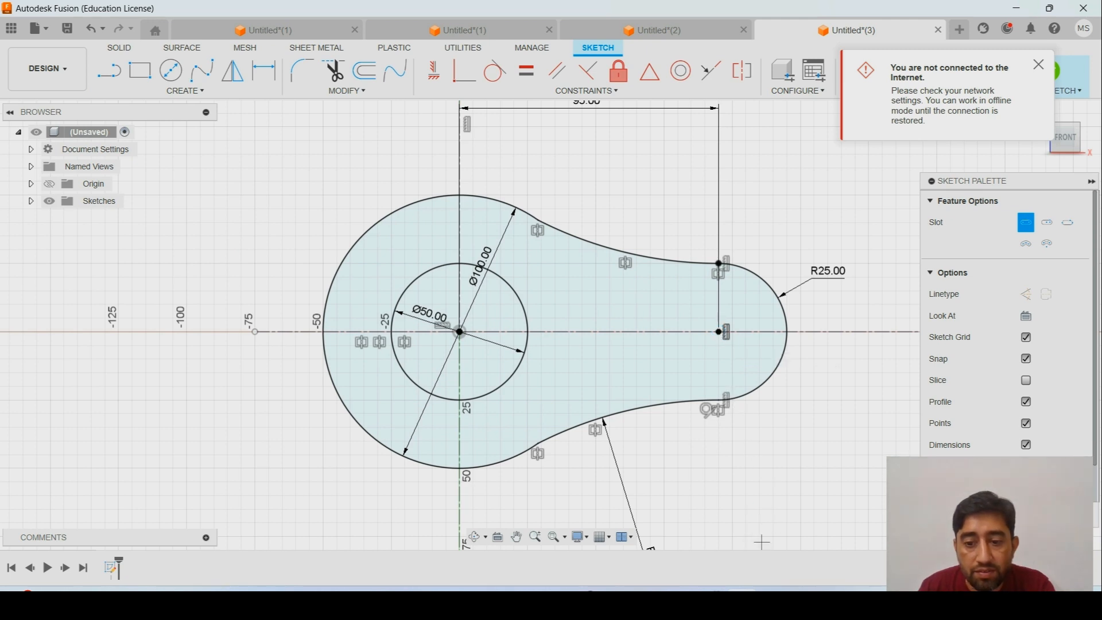
left_click(770, 590)
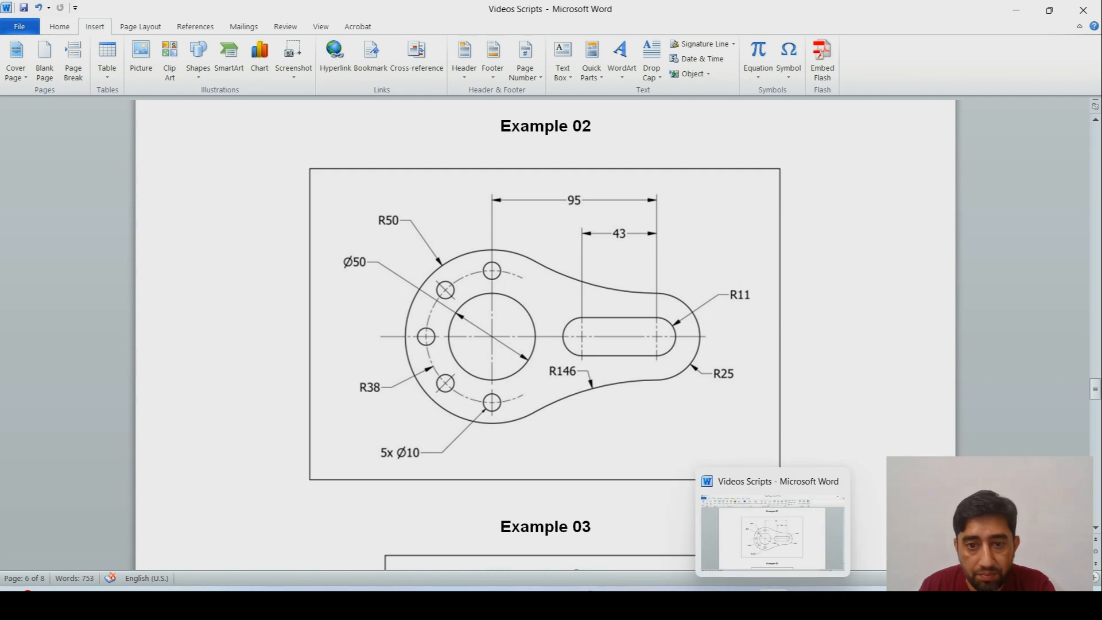
left_click(772, 590)
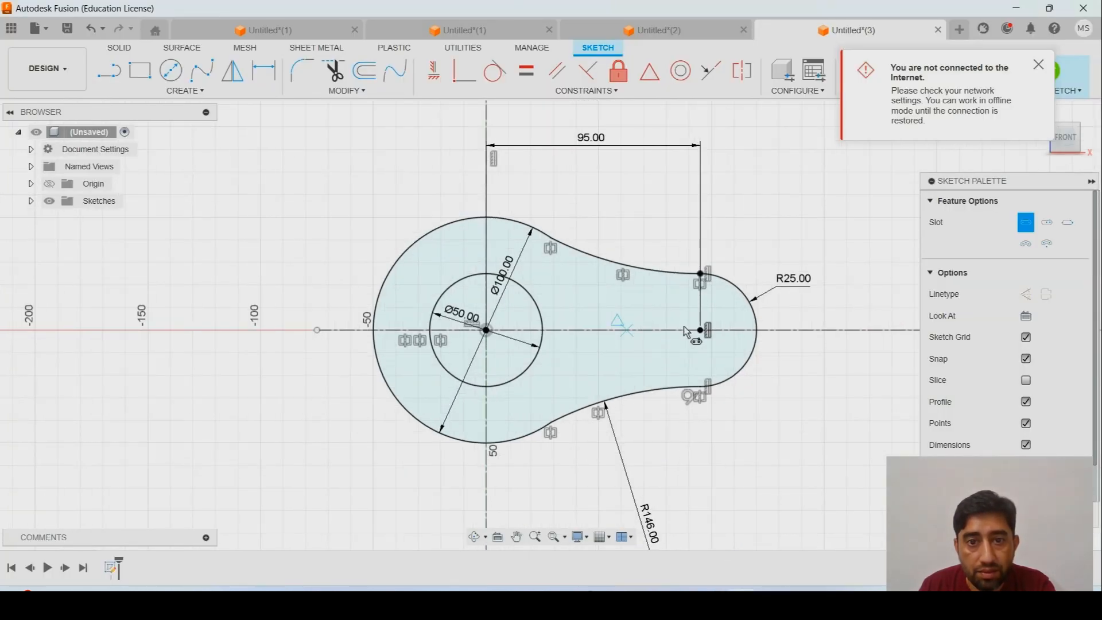
left_click(700, 330)
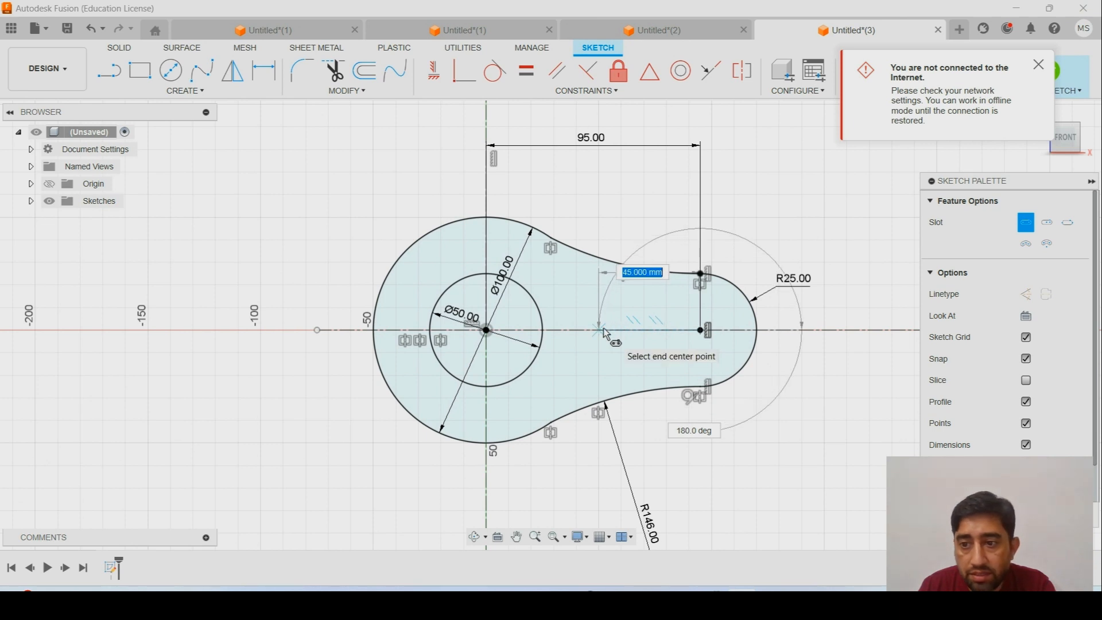
type("43")
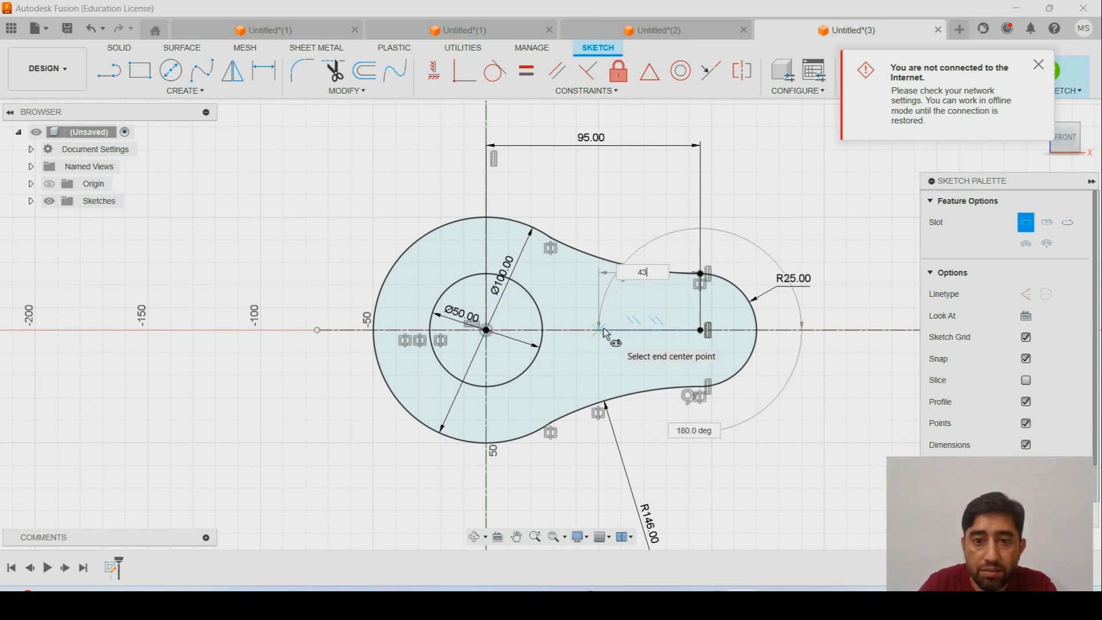
key("Tab")
left_click(604, 333)
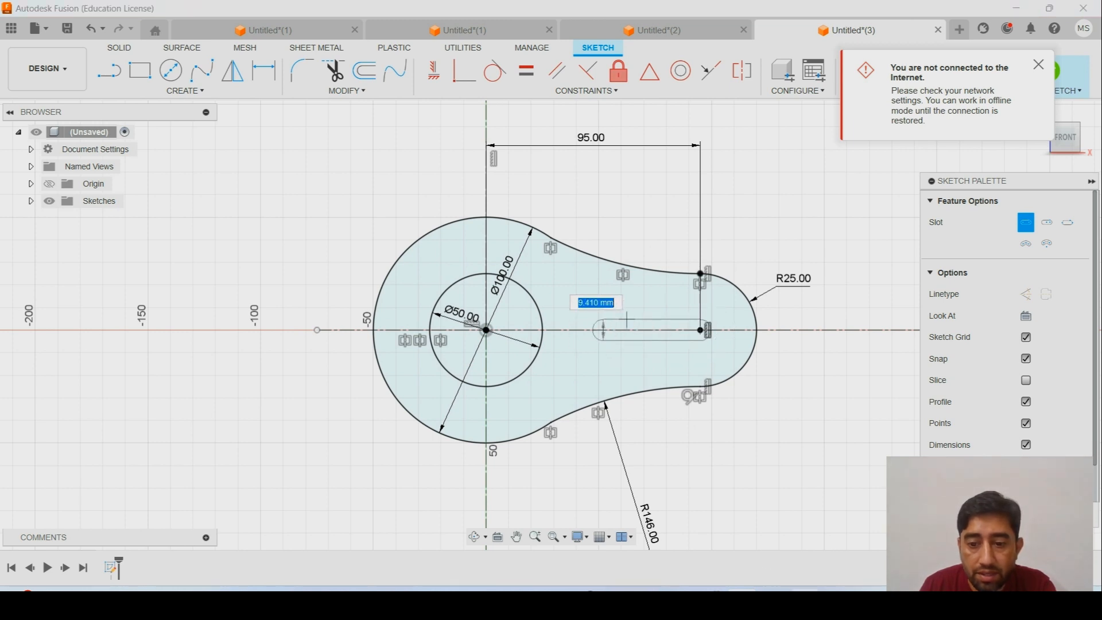
- Recheck the drawing in Word and complete the slot with a width of 11 mm
key("alt+Tab")
key("alt+Tab")
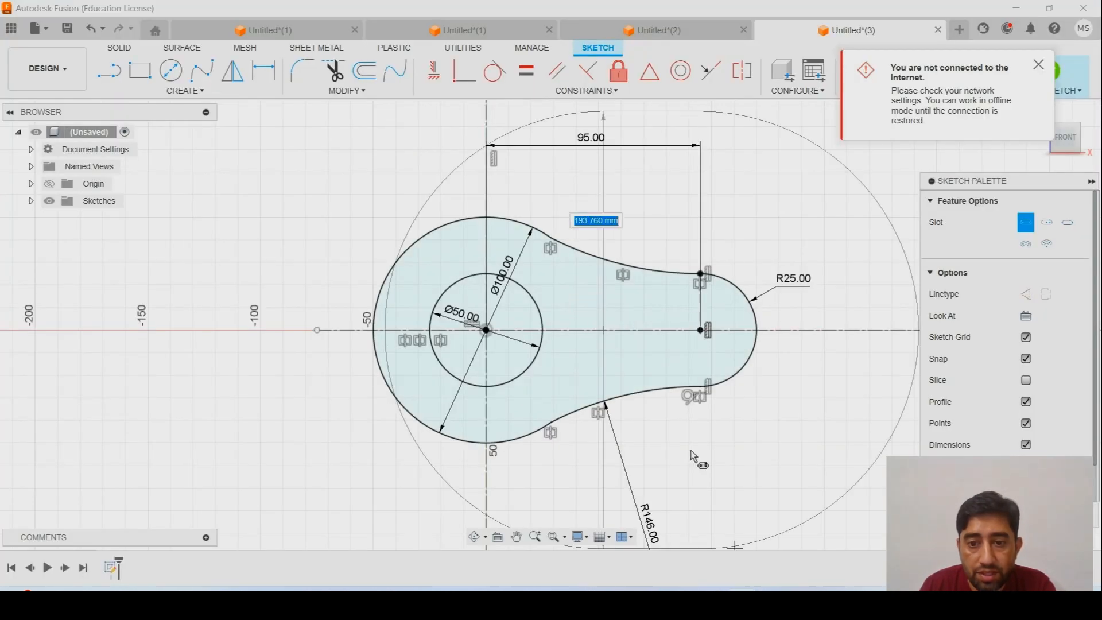
type("11")
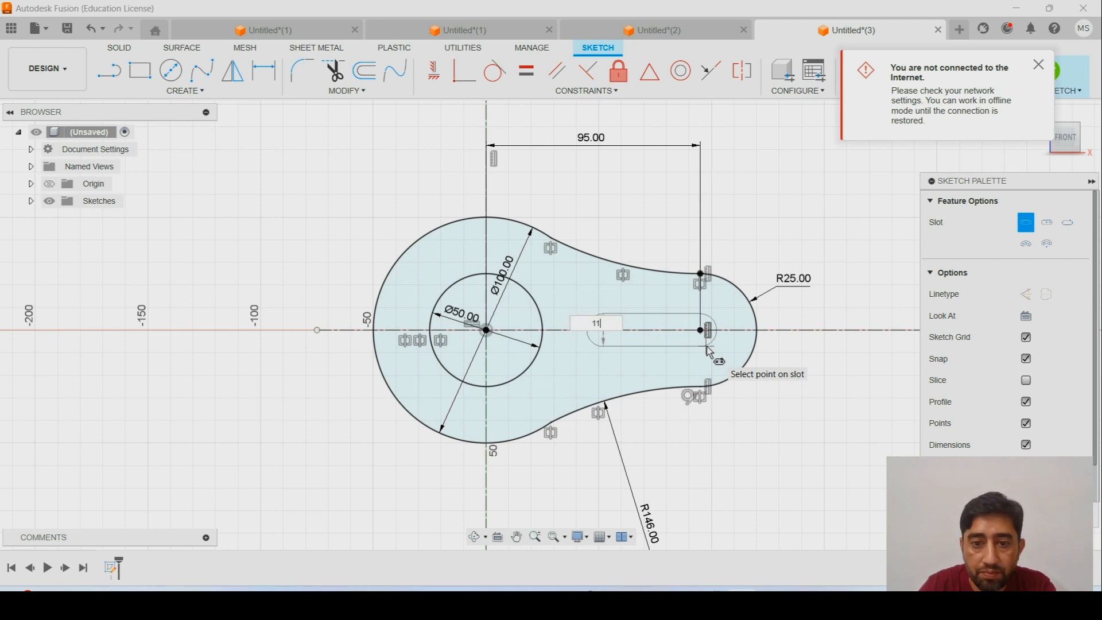
key("Return")
- Replace the slot's 11 mm width dimension with a radius dimension on the end arc nearest the 25 mm arc
scroll(717, 310, "up", 2)
scroll(718, 310, "up", 2)
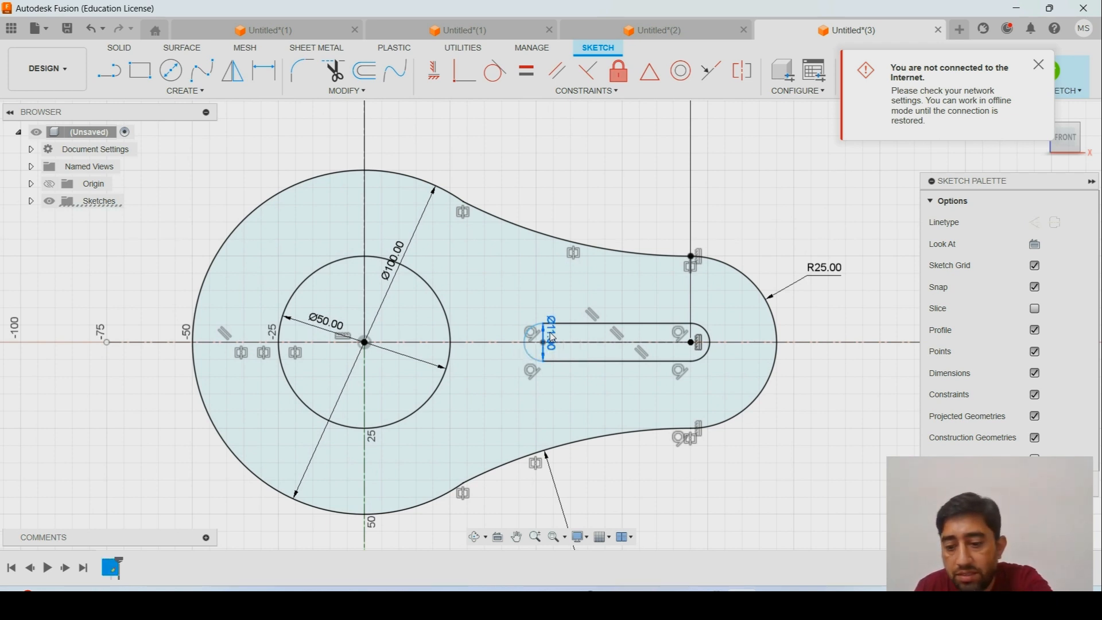
key("Delete")
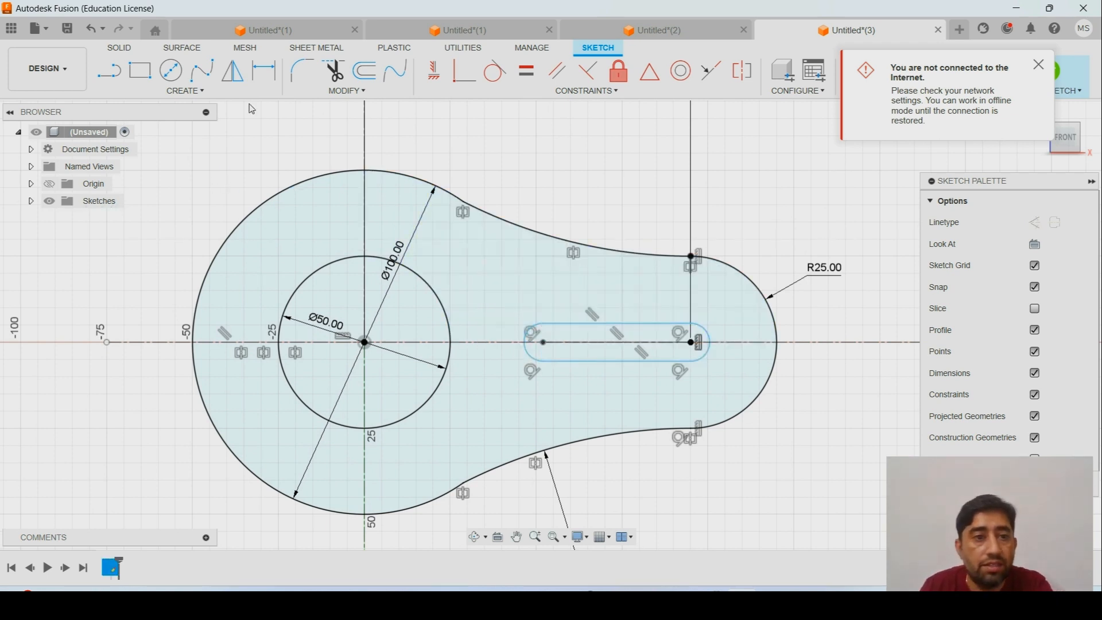
left_click(263, 71)
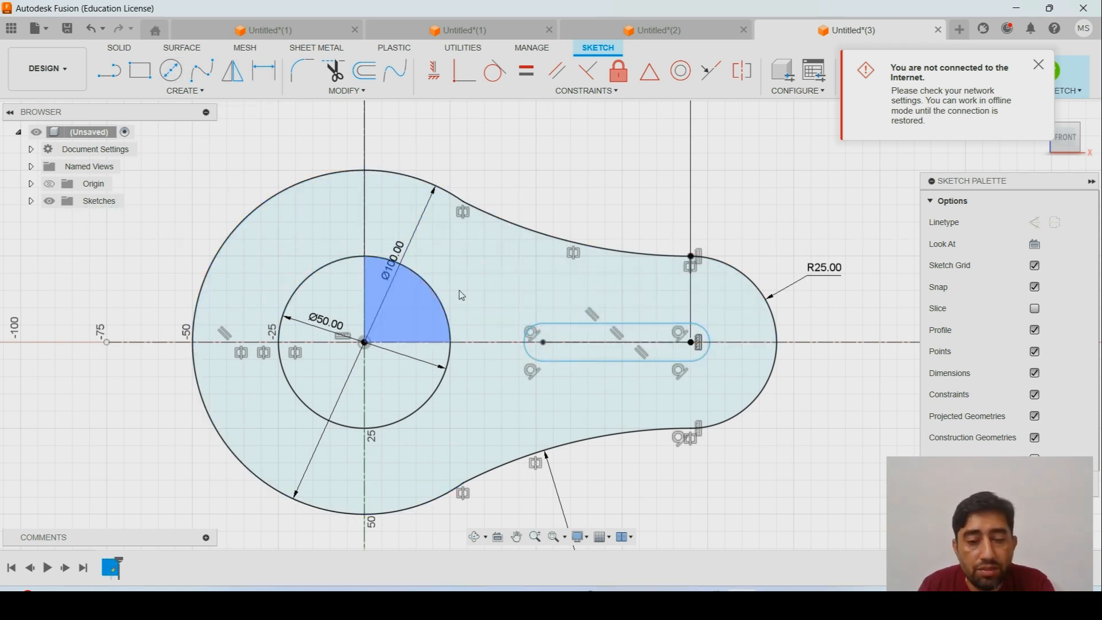
left_click(708, 342)
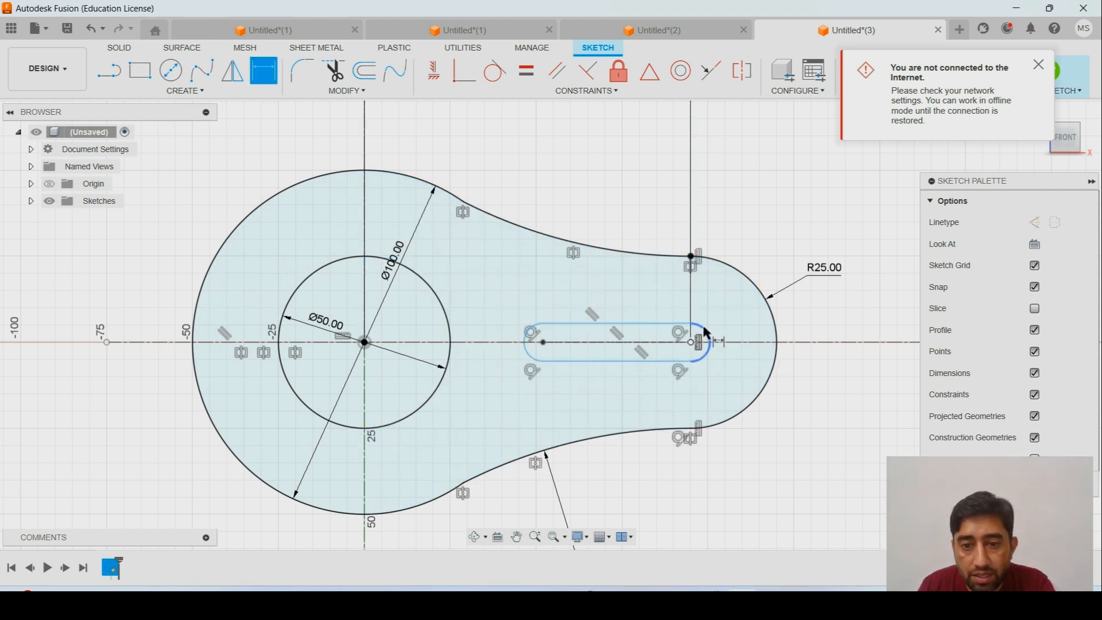
left_click(822, 323)
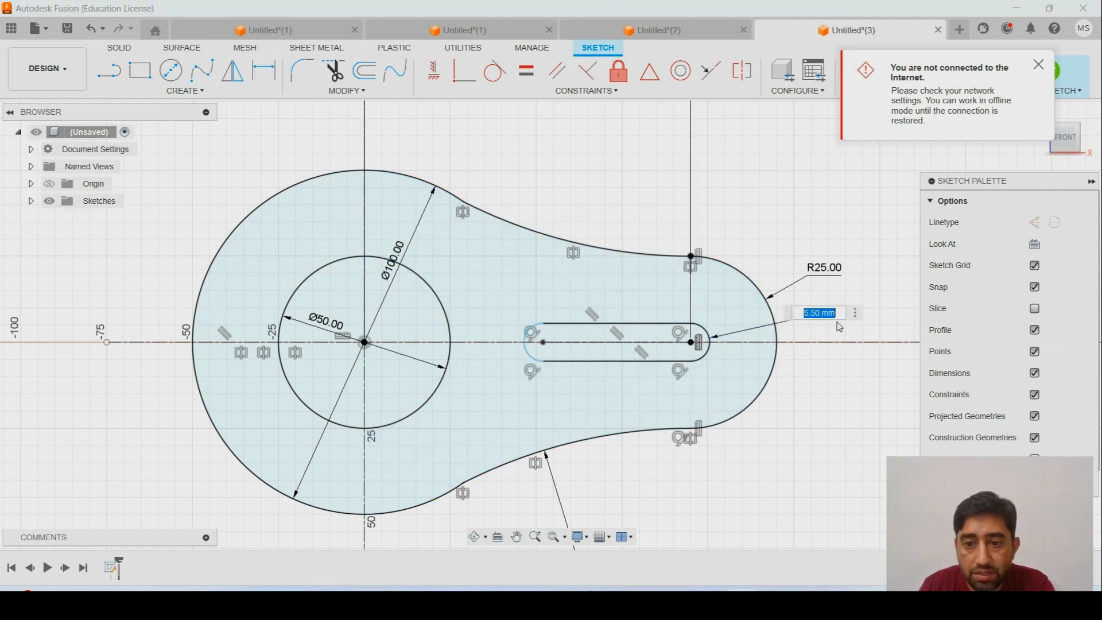
key("Return")
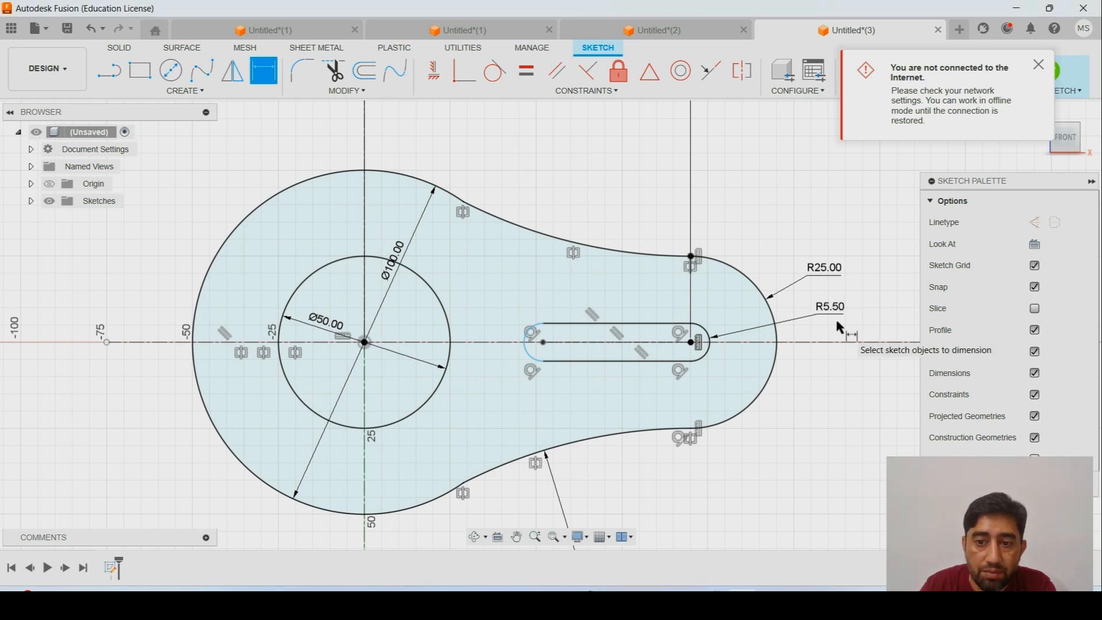
left_click(525, 340)
key("Escape")
left_click(527, 71)
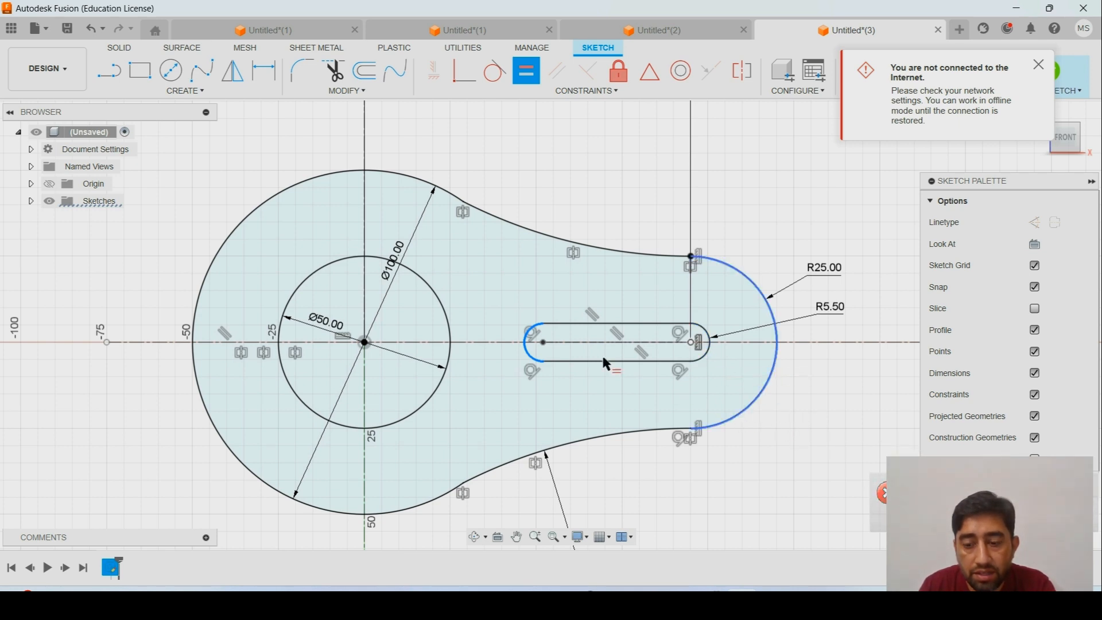
key("Escape")
left_click(526, 351)
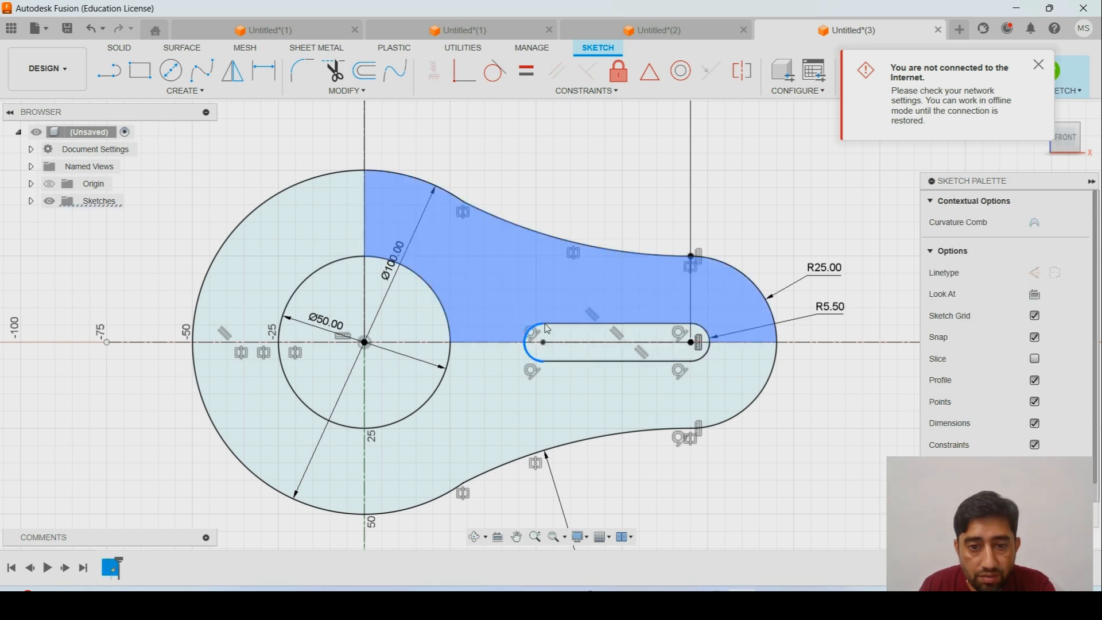
left_click(552, 324)
left_click(775, 455)
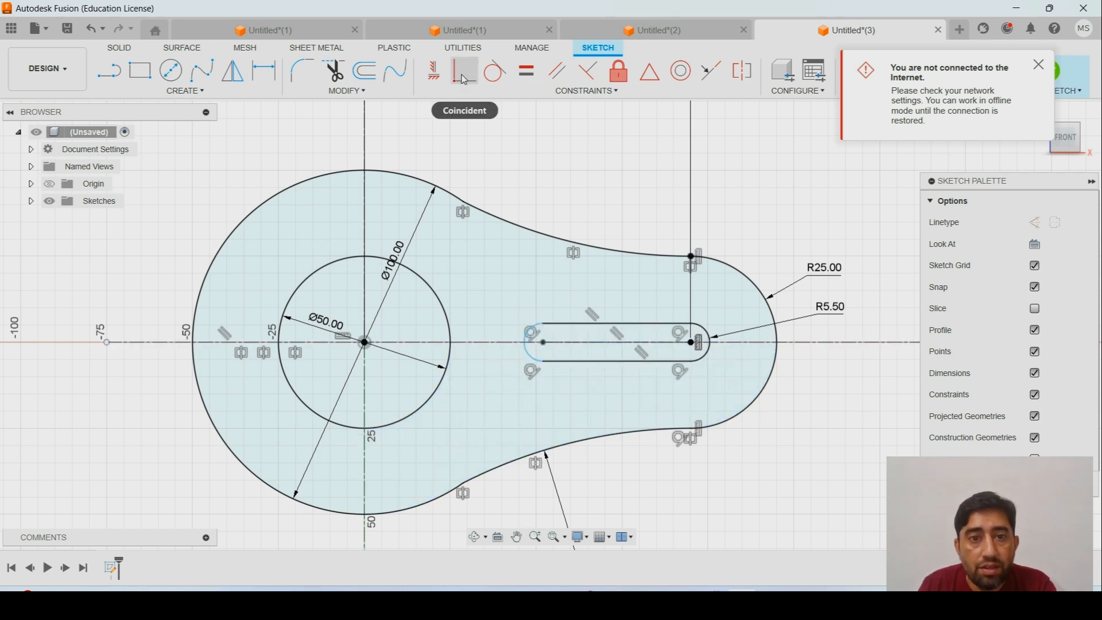
- Add a horizontal dimension between the centers of the slot's two end arcs, placed above the profile
key("d")
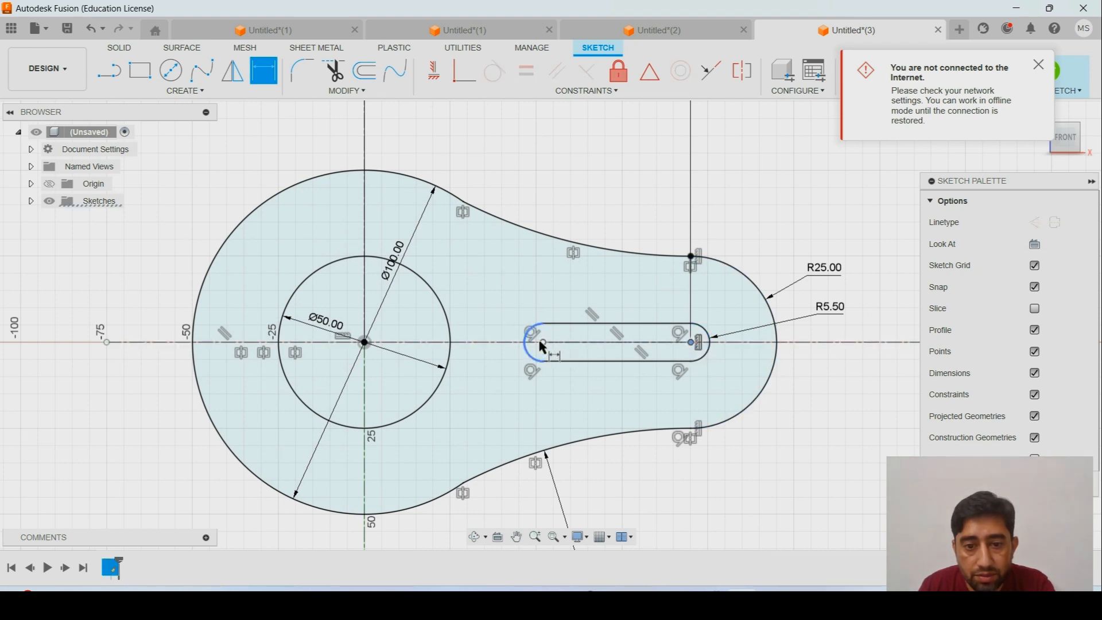
left_click(621, 204)
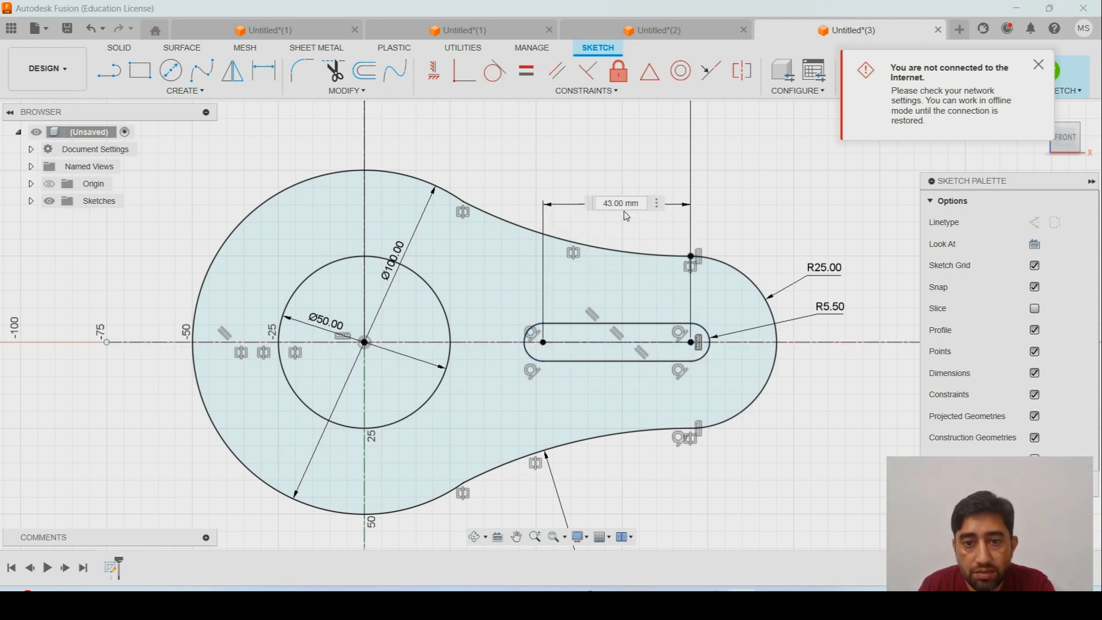
key("Return")
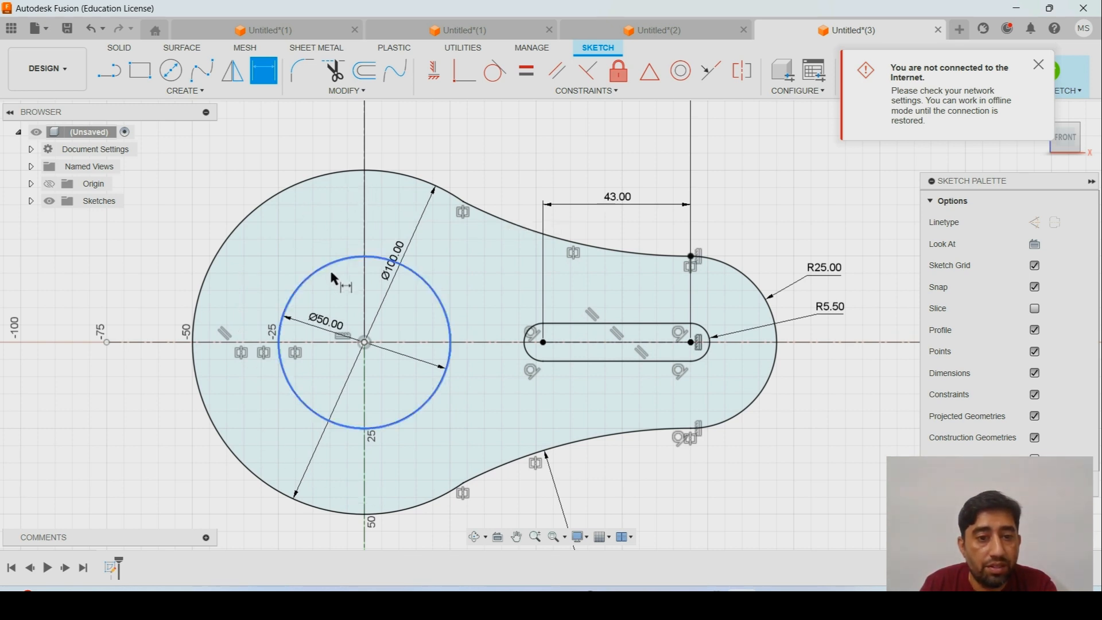
- Draw a 180° construction Center Point Arc about the 50 mm circle's center, between that circle and the outer 100 mm arc, opposite the slot
scroll(331, 273, "down", 3)
scroll(293, 195, "down", 1)
middle_click_drag(293, 195, 459, 235)
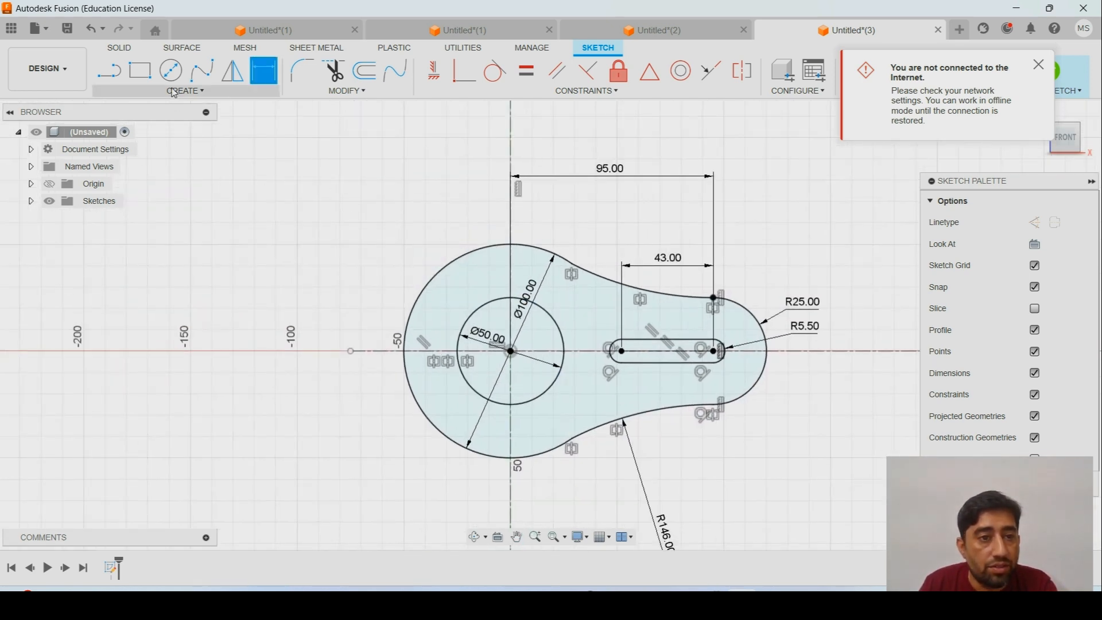
left_click(181, 93)
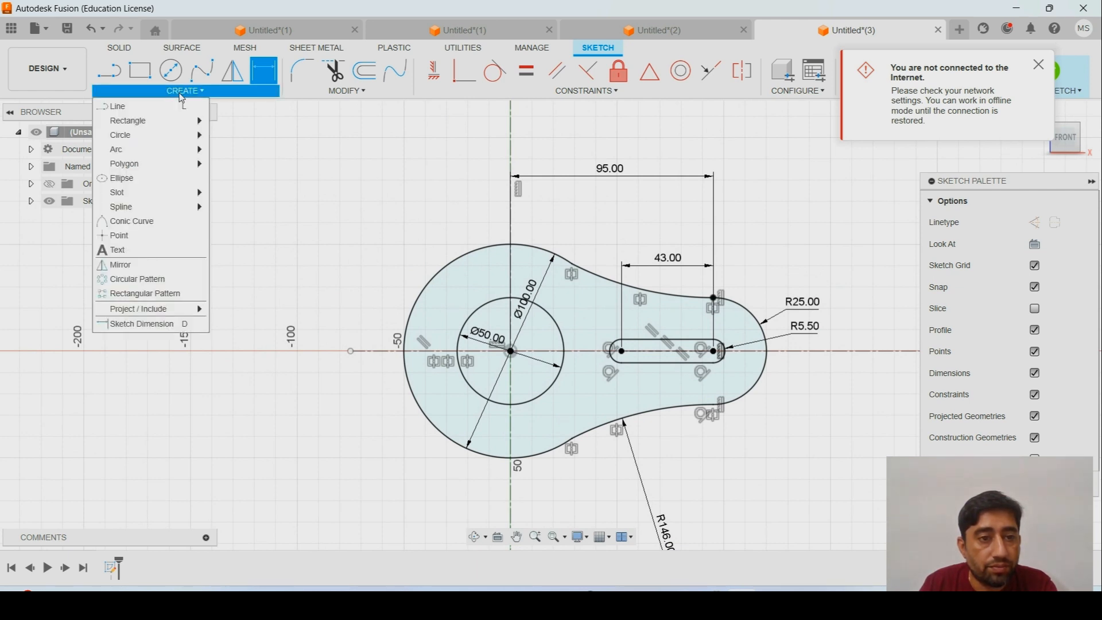
mouse_move(190, 150)
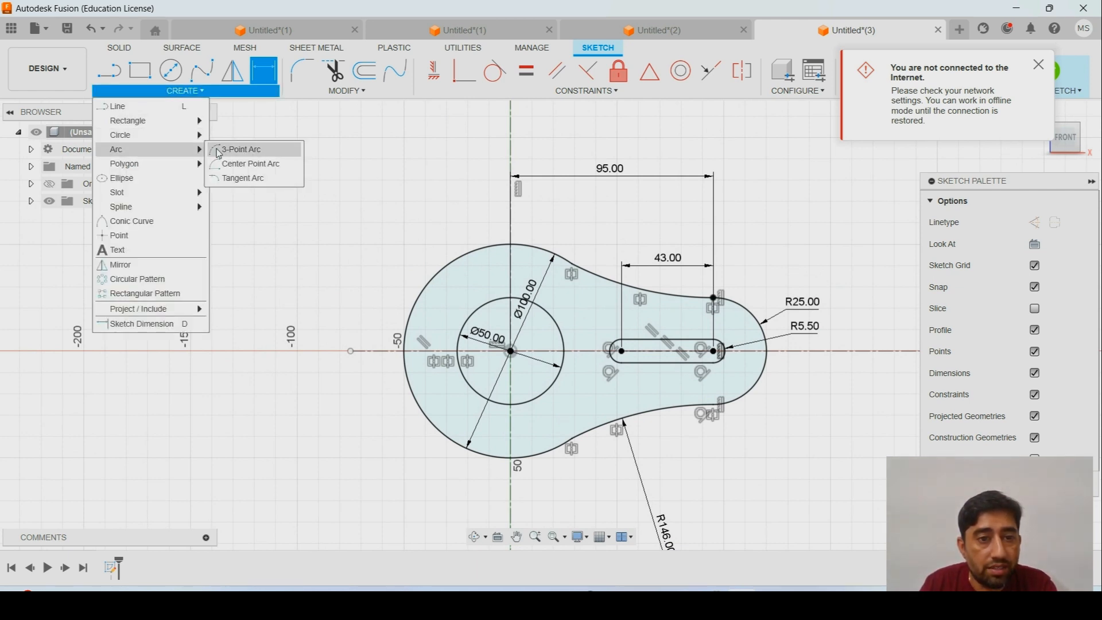
left_click(235, 165)
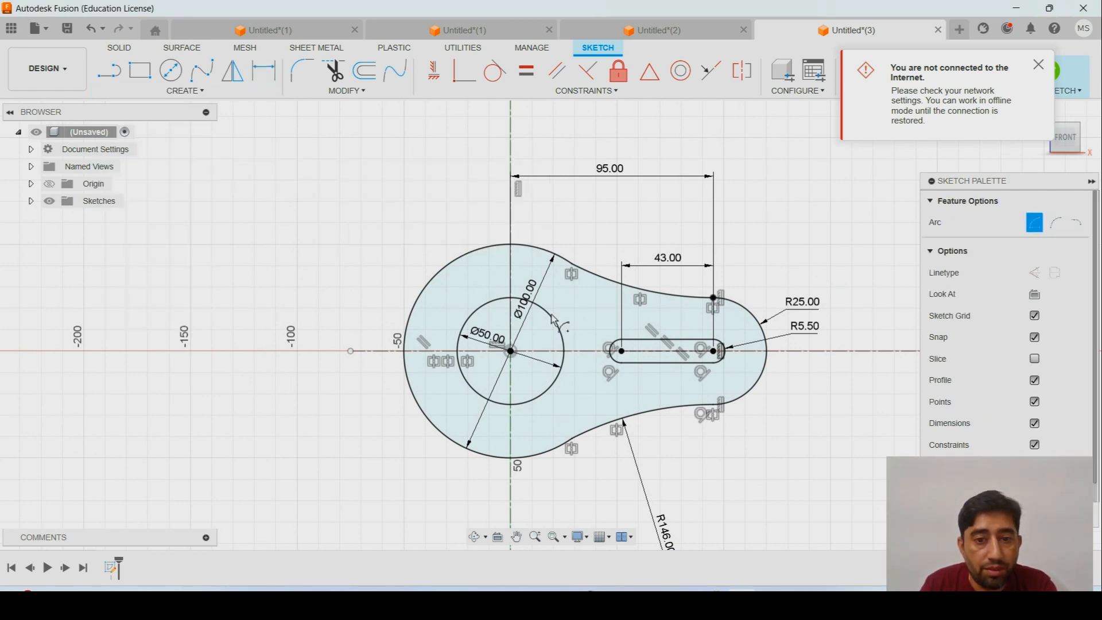
left_click(511, 351)
left_click(507, 257)
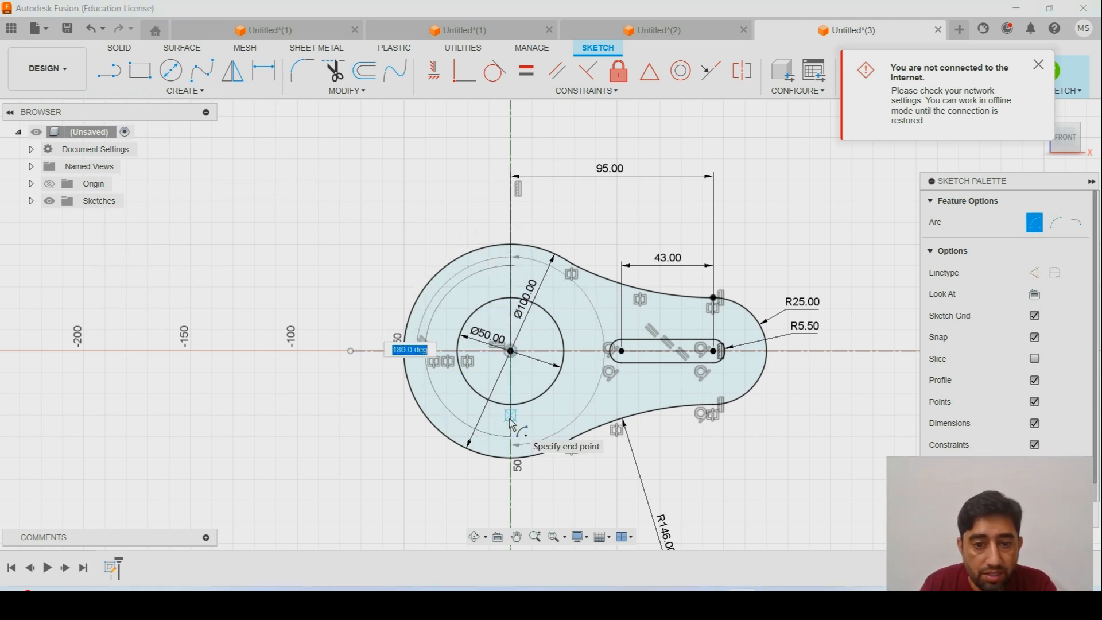
left_click(1034, 273)
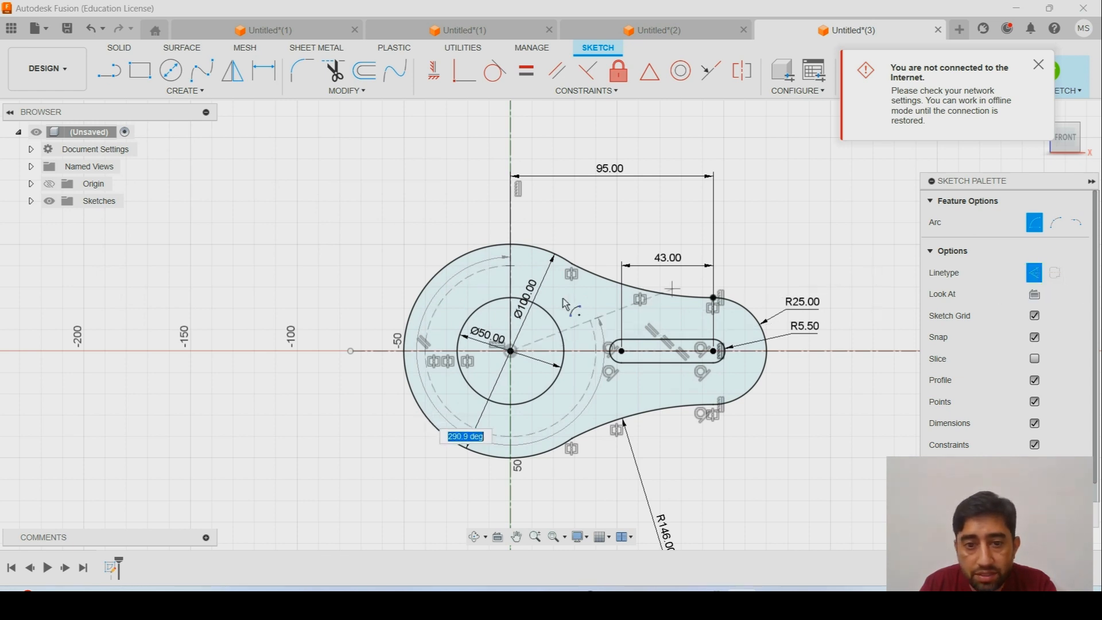
left_click(511, 436)
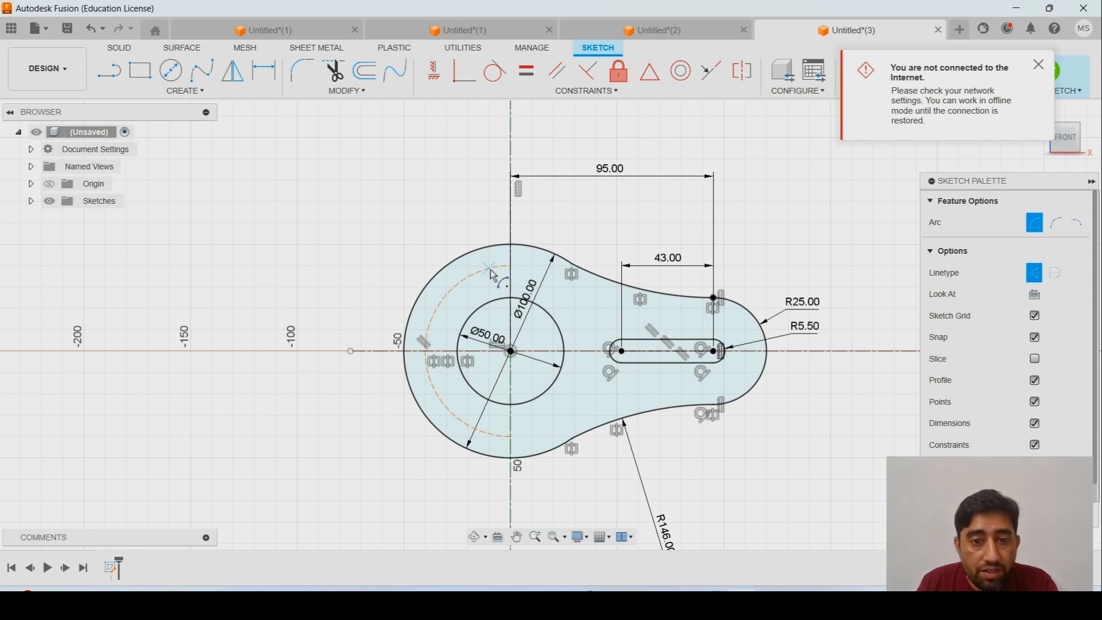
- Check the hole arc's radius in the Word drawing and dimension the dashed construction arc to a radius of 38 mm
key("alt+Tab")
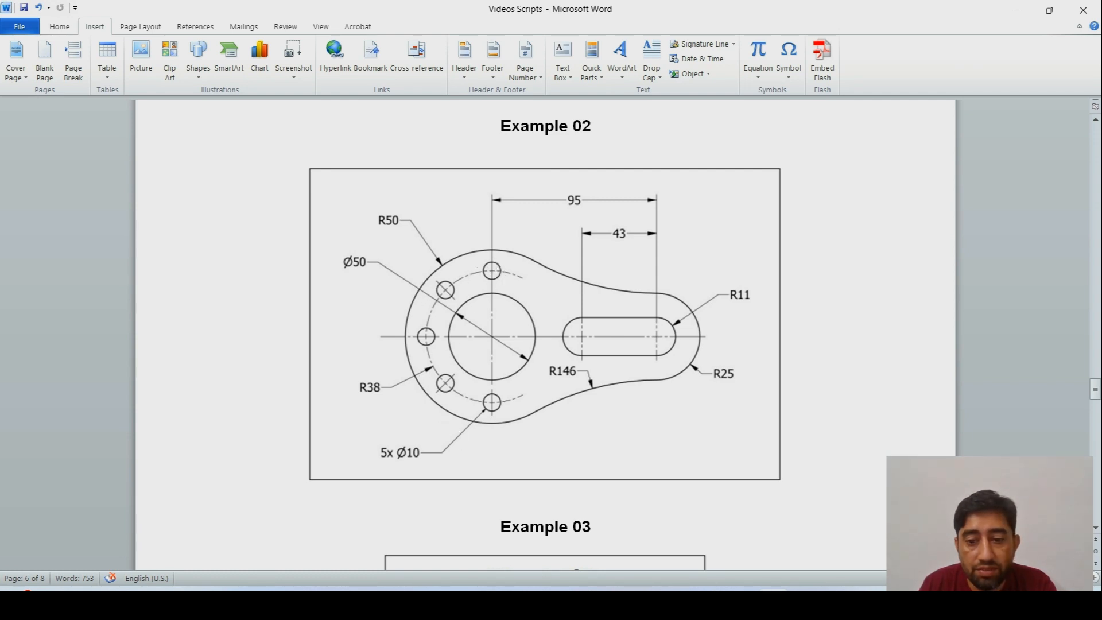
key("alt+Tab")
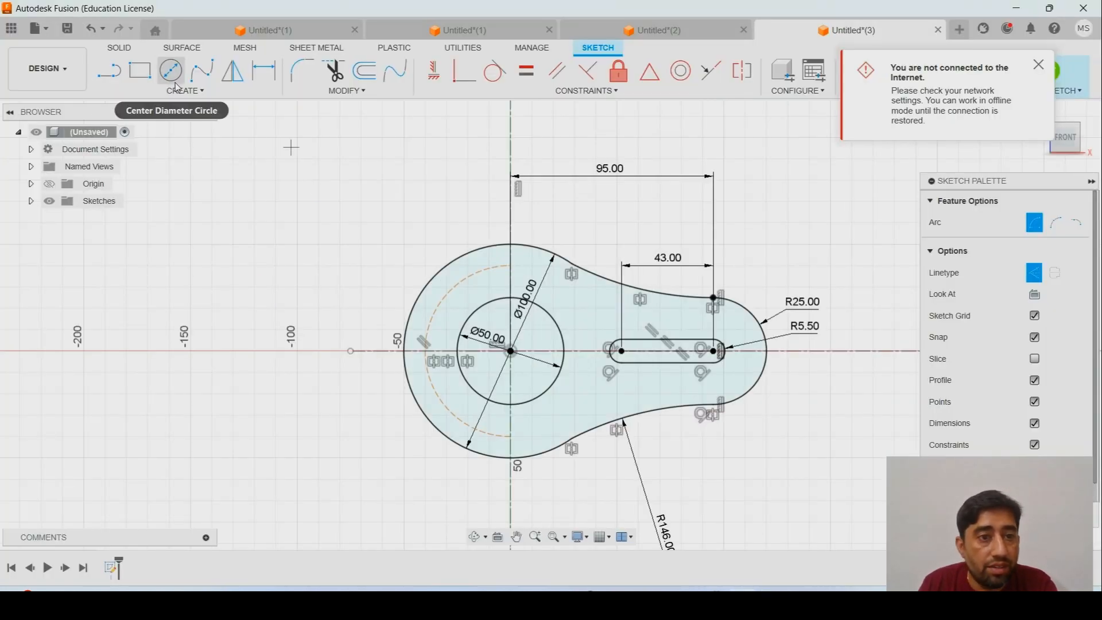
left_click(263, 70)
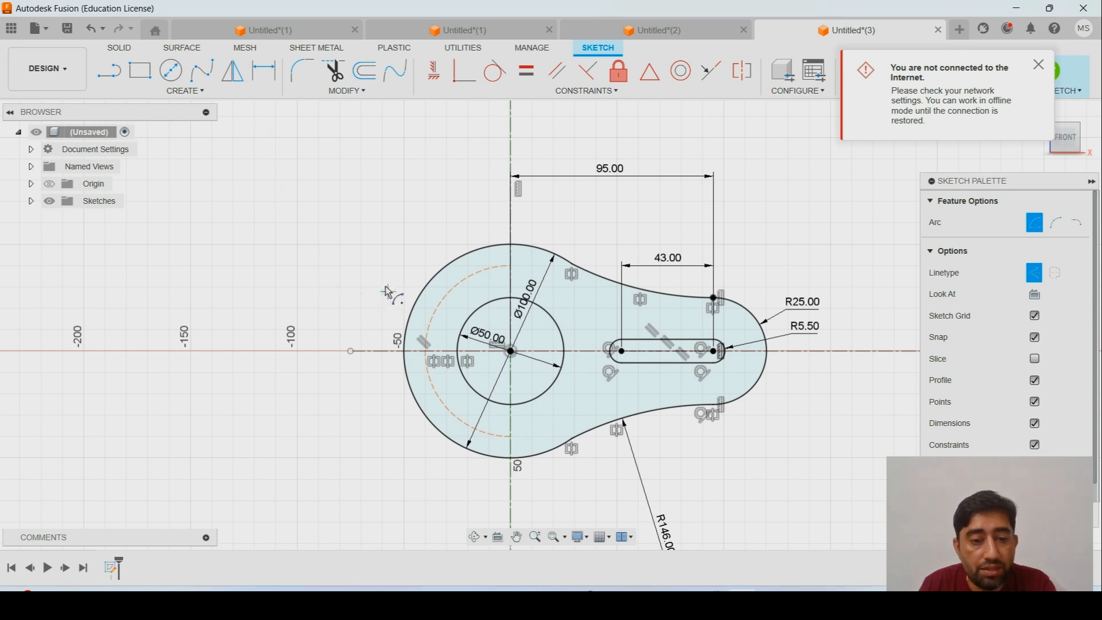
left_click(446, 293)
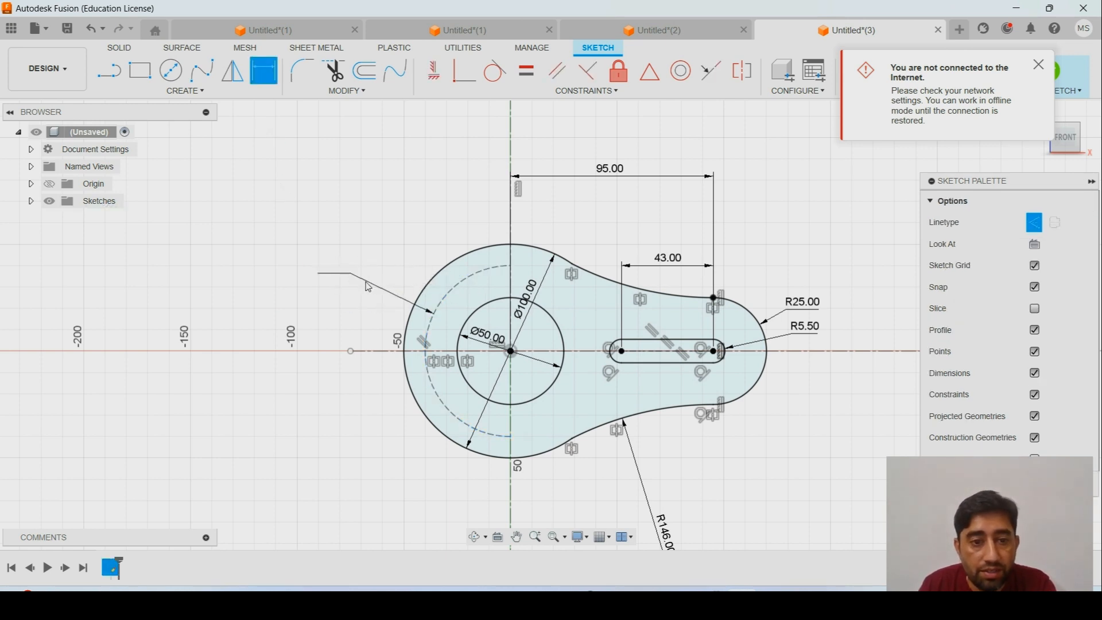
left_click(367, 286)
type("38")
key("Return")
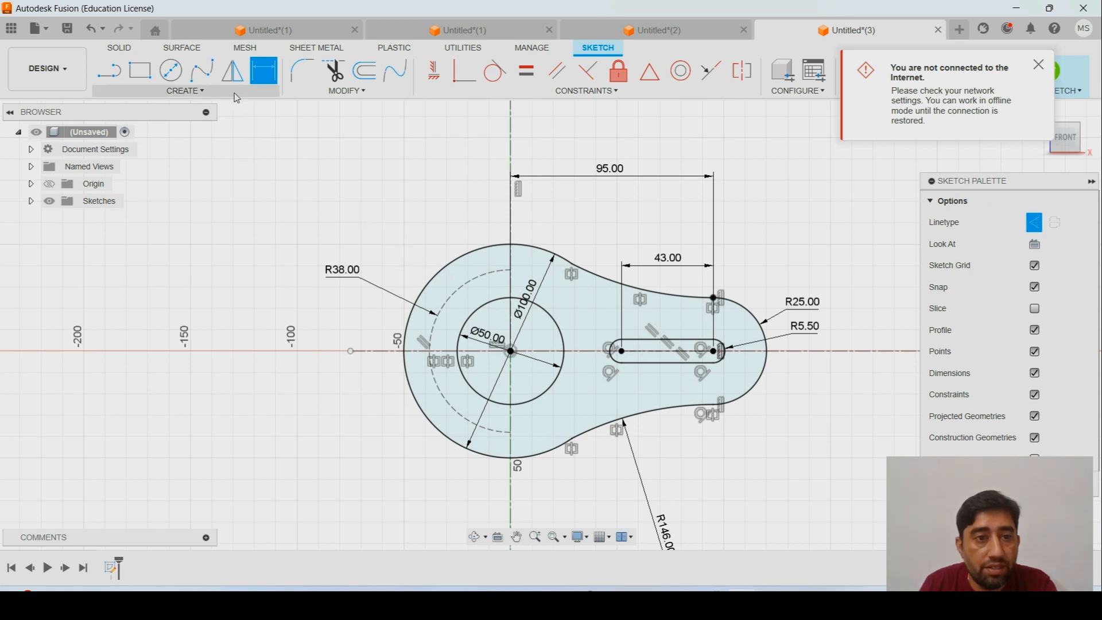
- Draw a circle of 10 mm diameter centered on the lower end of the 38 mm construction arc, checking its size in Word
left_click(165, 80)
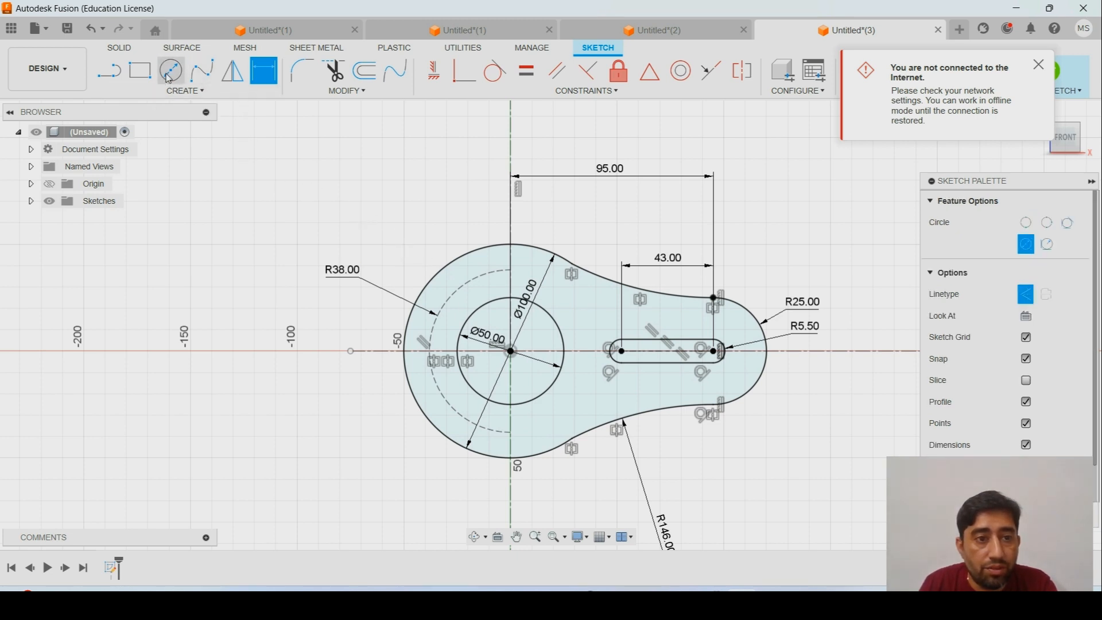
left_click(510, 433)
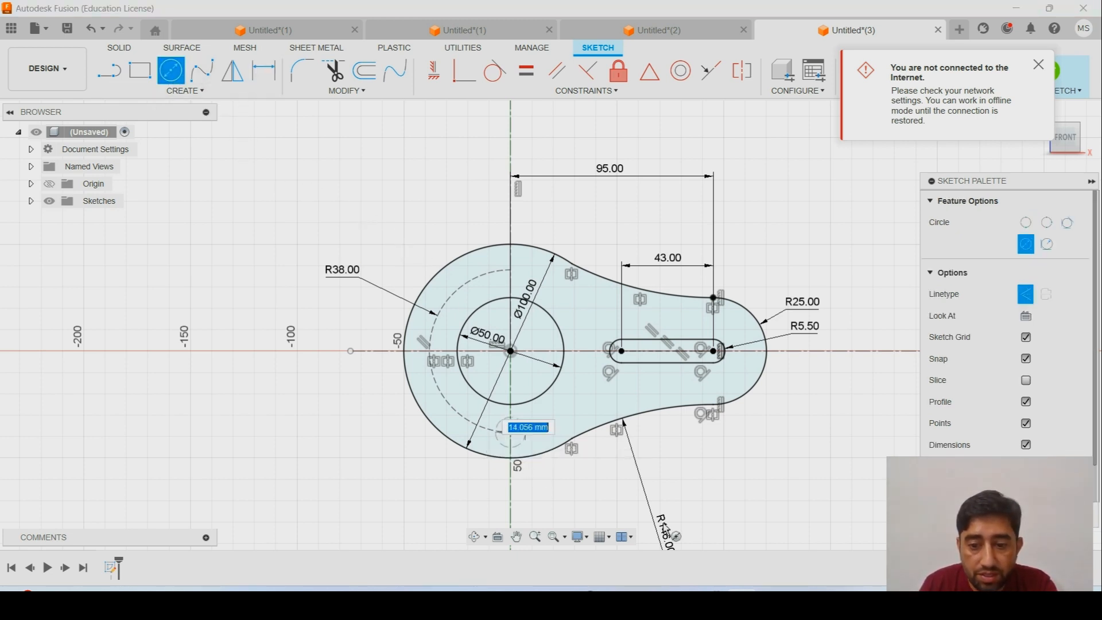
key("alt+Tab")
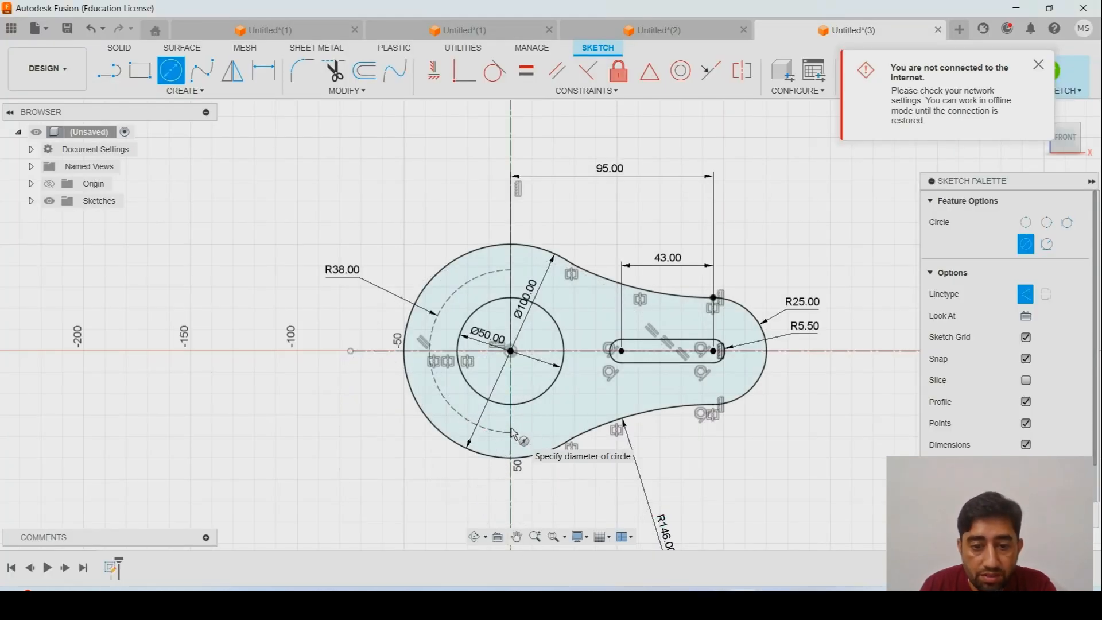
type("10")
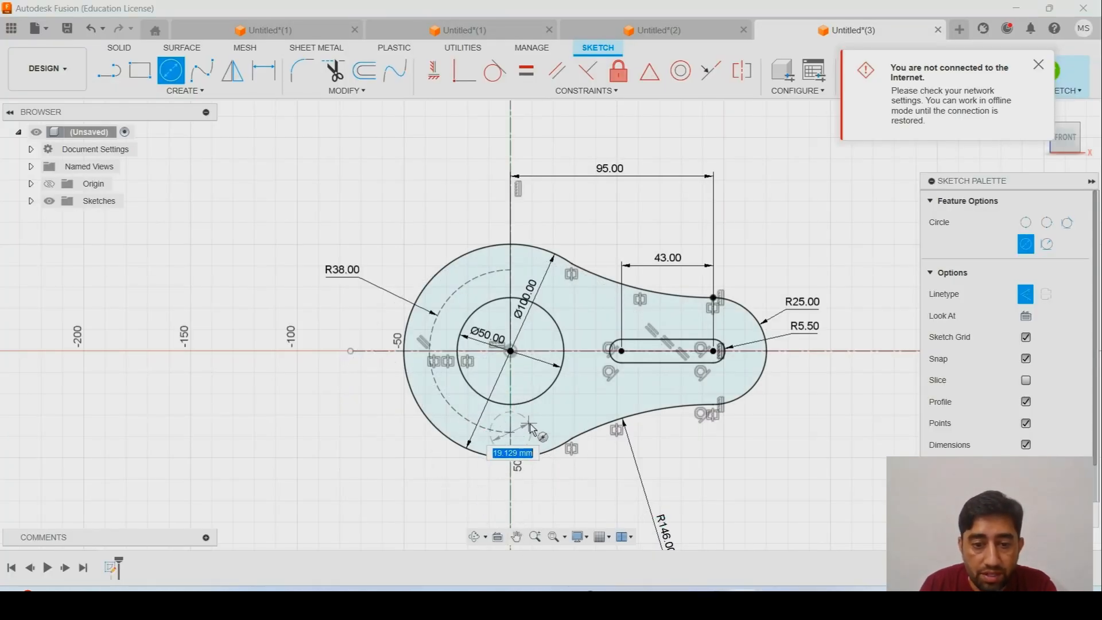
key("Return")
key("Escape")
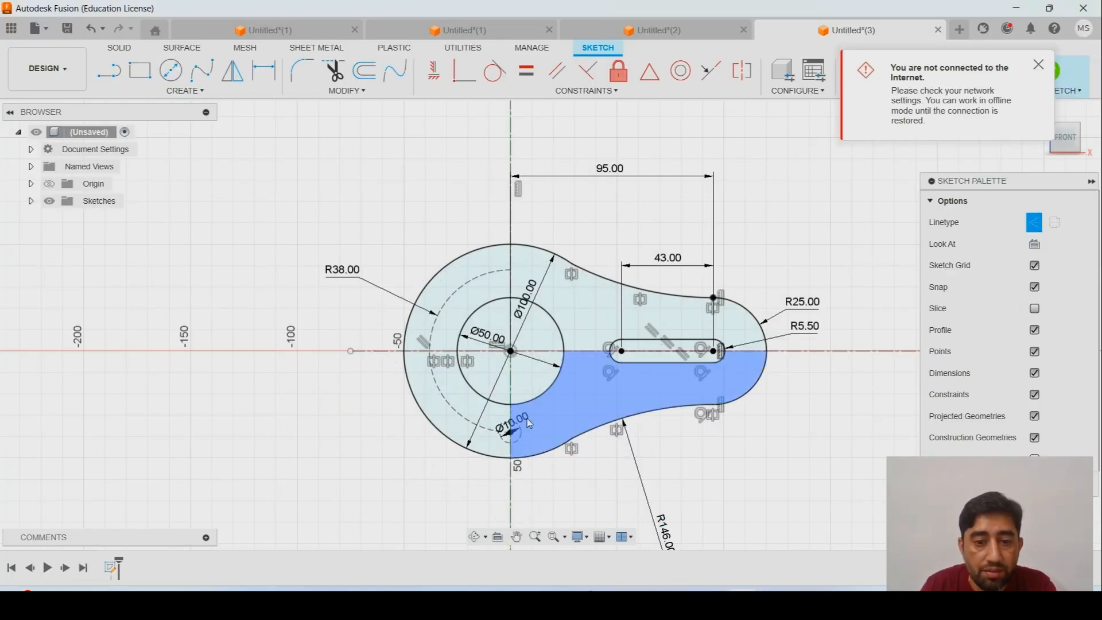
- Convert the 10 mm circle from construction to normal linetype
scroll(529, 424, "up", 4)
scroll(524, 431, "up", 2)
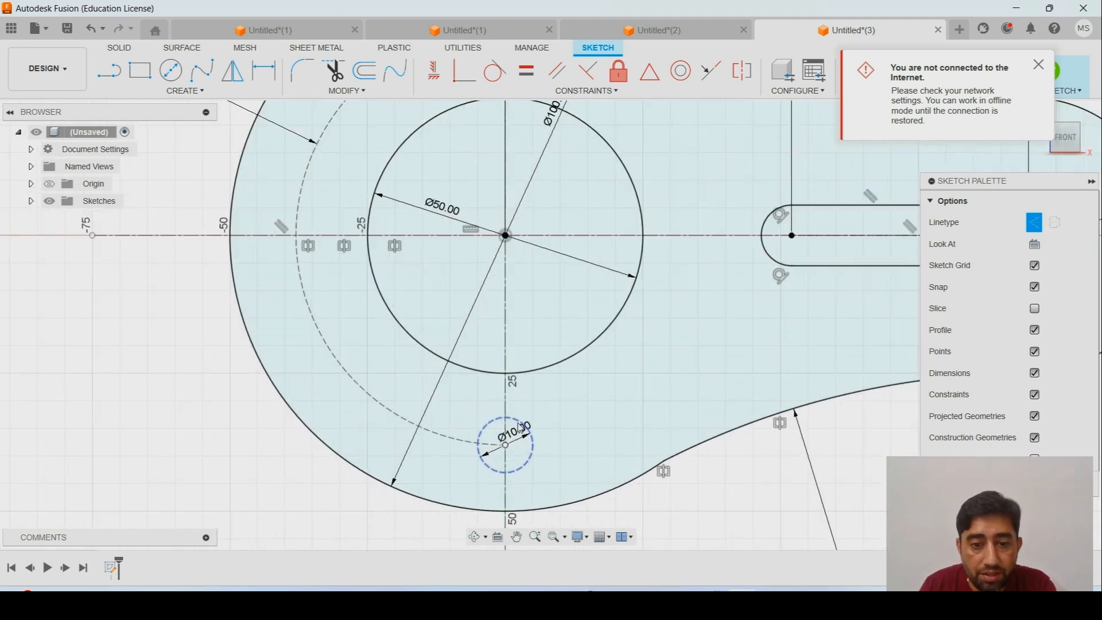
left_click(497, 425)
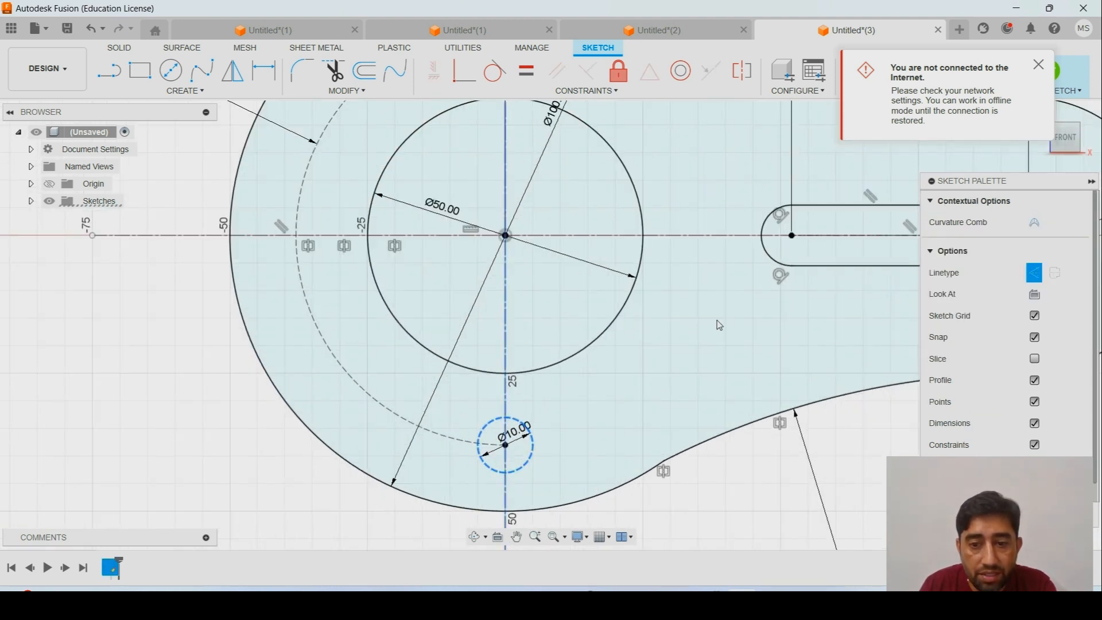
left_click(1034, 268)
scroll(390, 522, "down", 2)
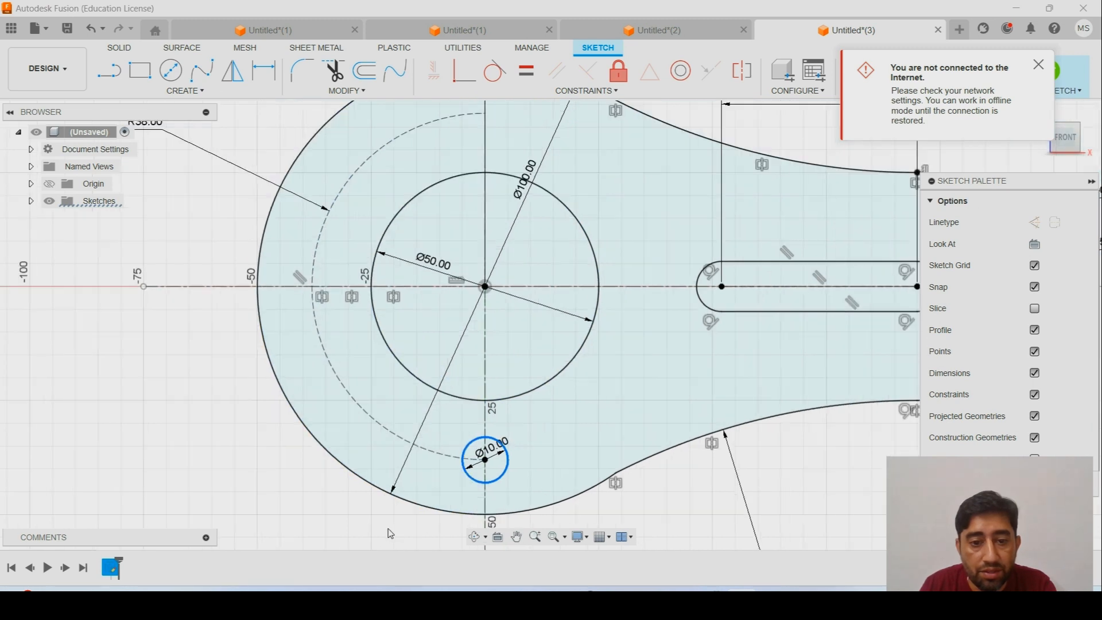
- Reposition the 10 mm circle's diameter dimension outside the profile, below and to the left of the hole
left_click_drag(500, 450, 560, 422)
scroll(226, 454, "down", 3)
middle_click_drag(226, 454, 310, 332)
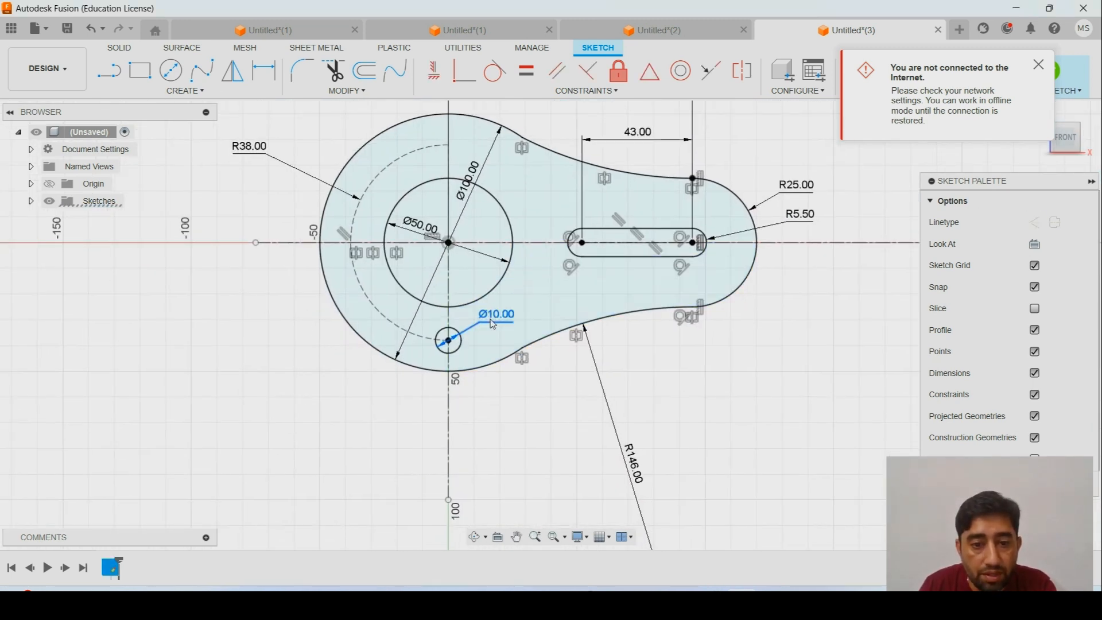
left_click_drag(495, 315, 366, 387)
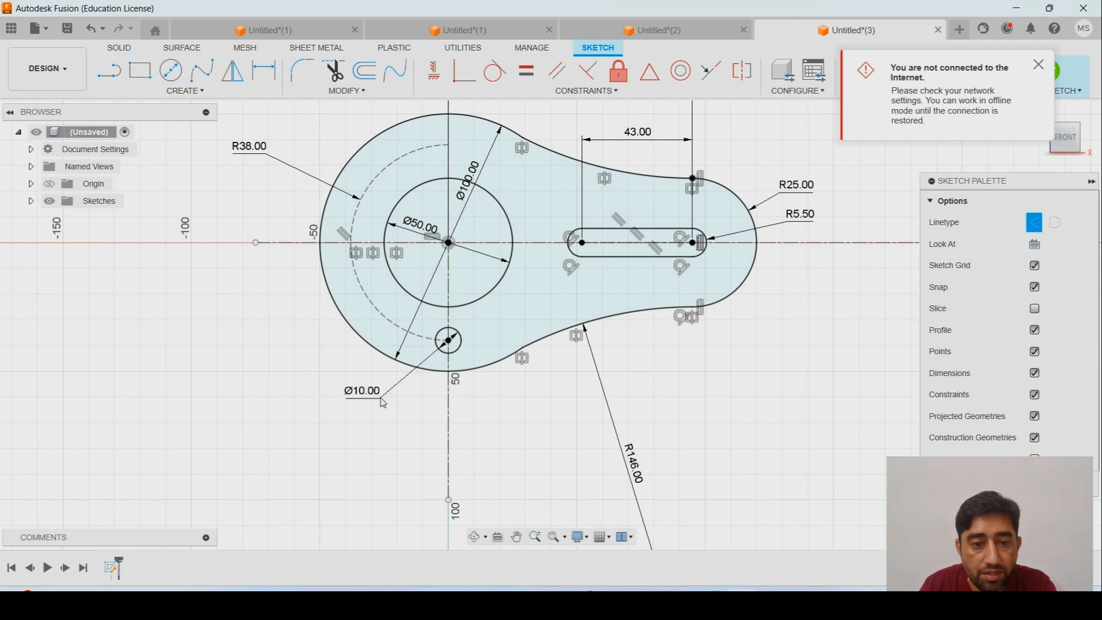
scroll(270, 405, "down", 3)
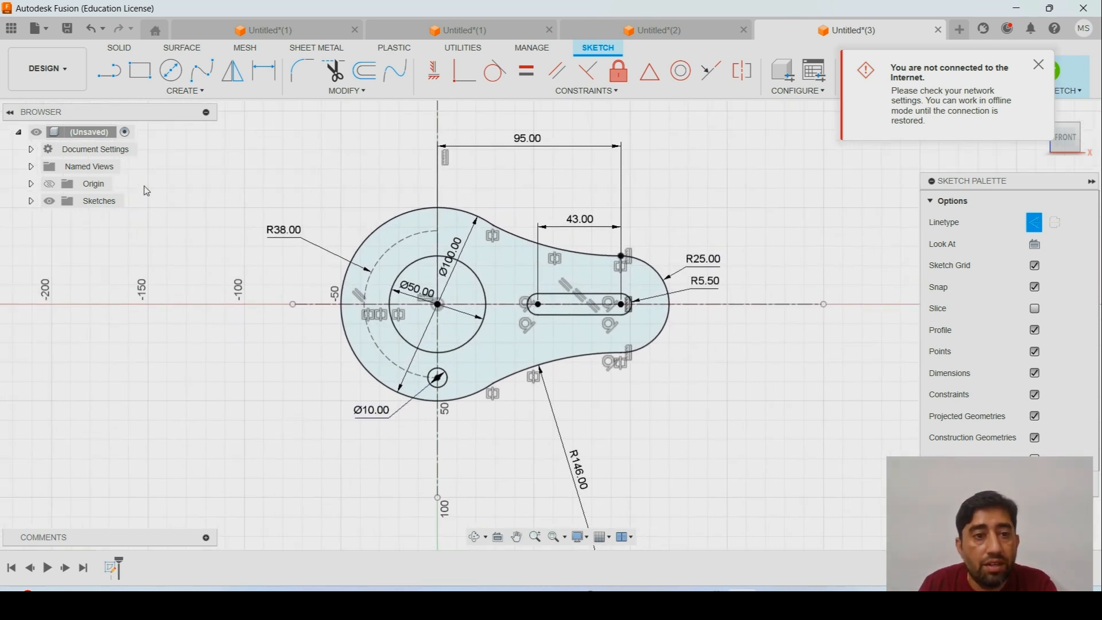
- Start a circular pattern of the 10 mm circle about the center of the 50 mm circle with a quantity of 5
left_click(193, 93)
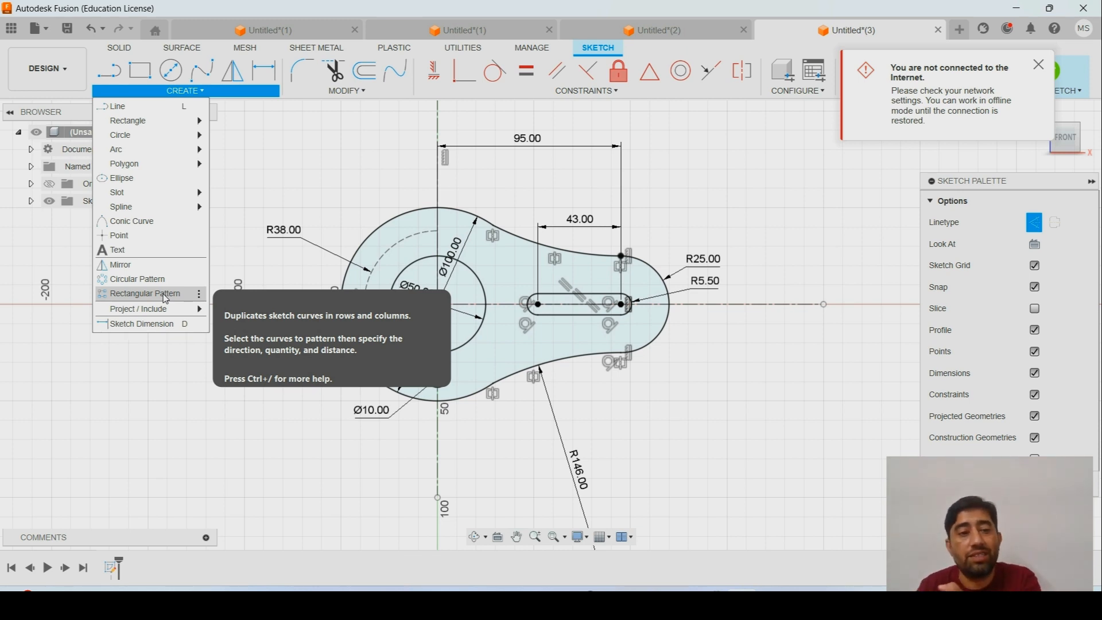
left_click(138, 279)
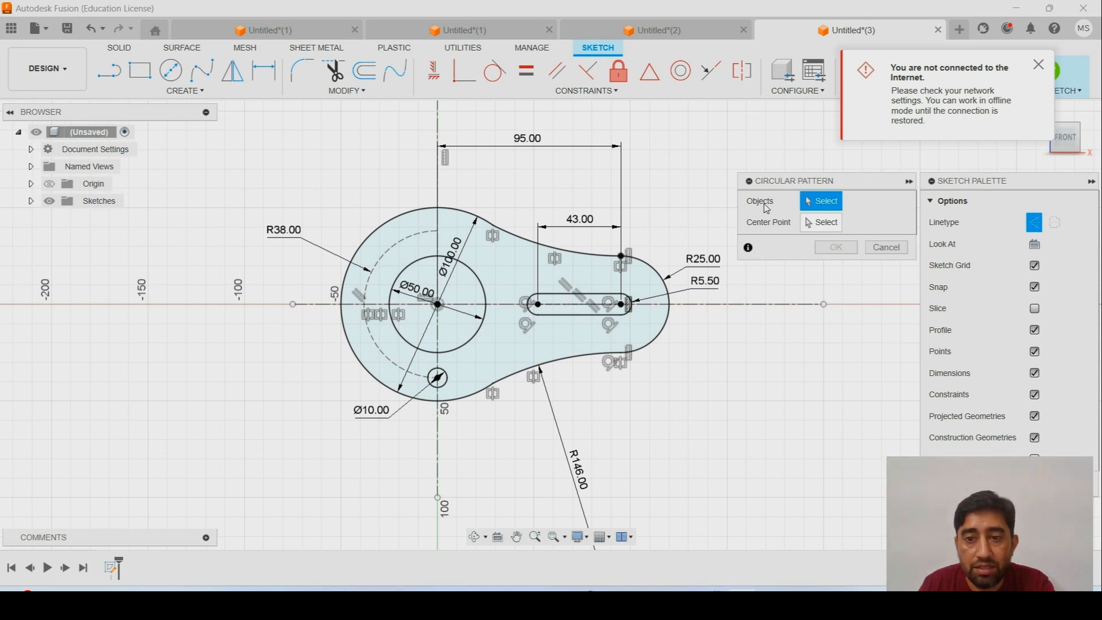
scroll(442, 385, "up", 2)
left_click(444, 381)
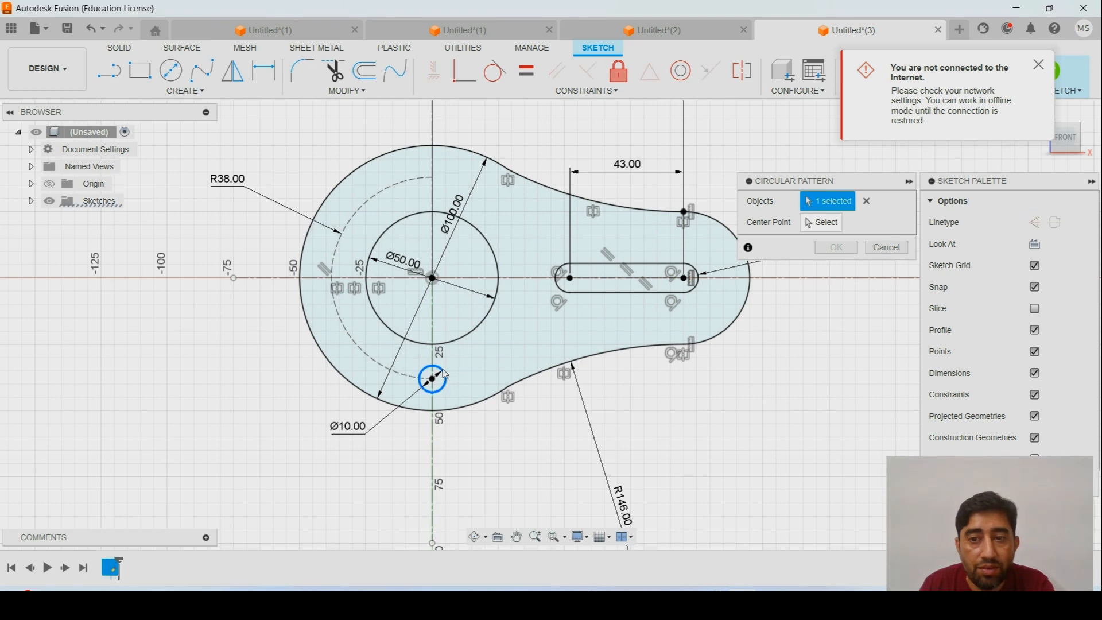
left_click(822, 223)
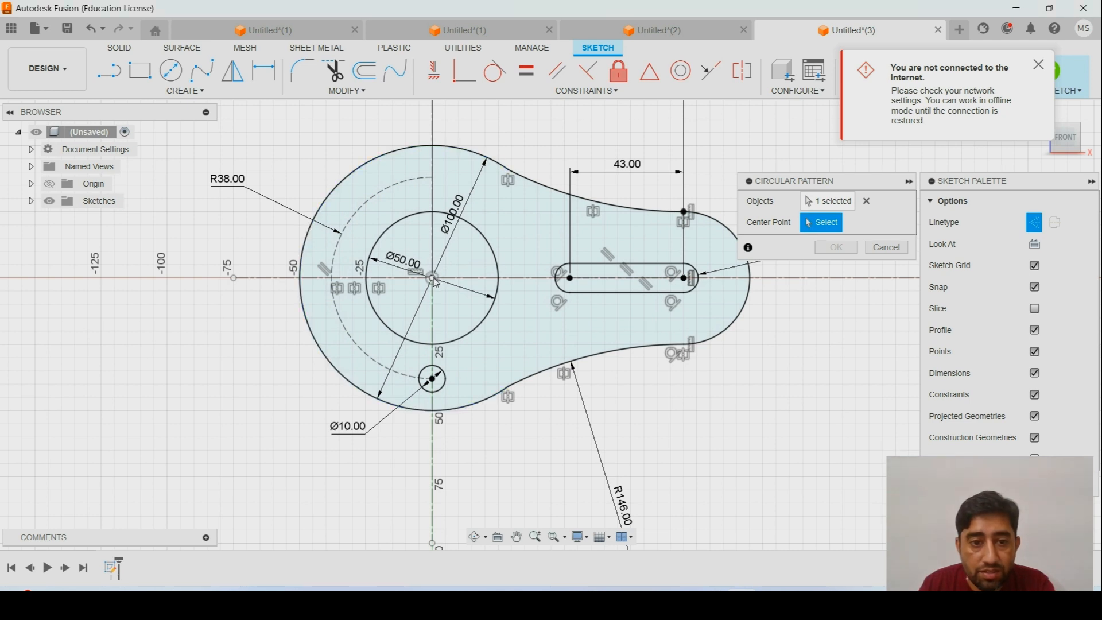
left_click(433, 279)
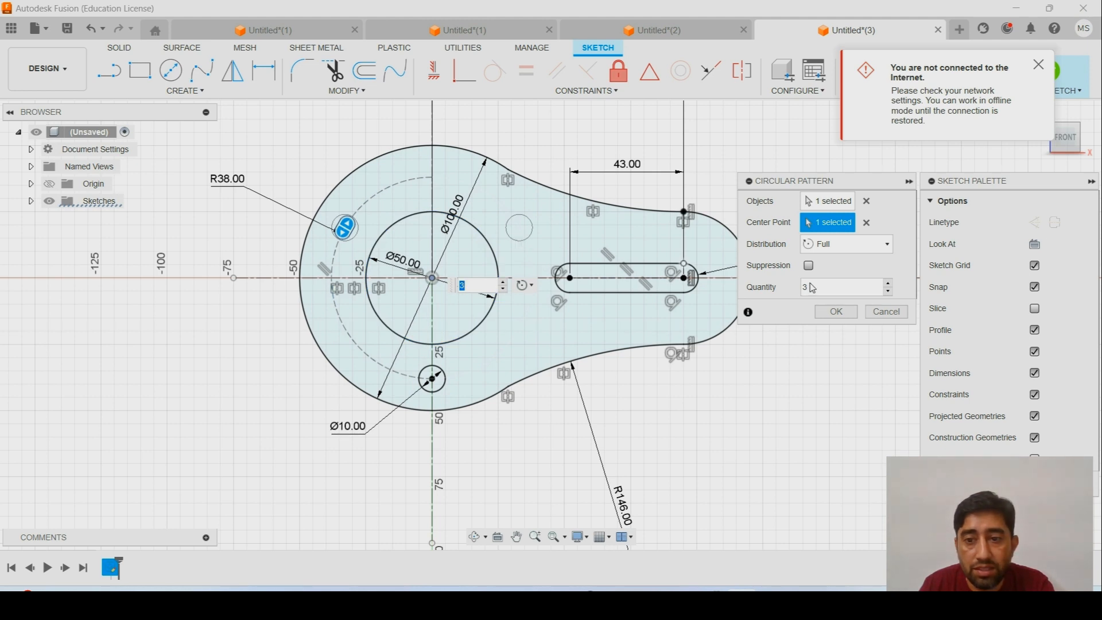
left_click(889, 284)
left_click(890, 285)
left_click(878, 280)
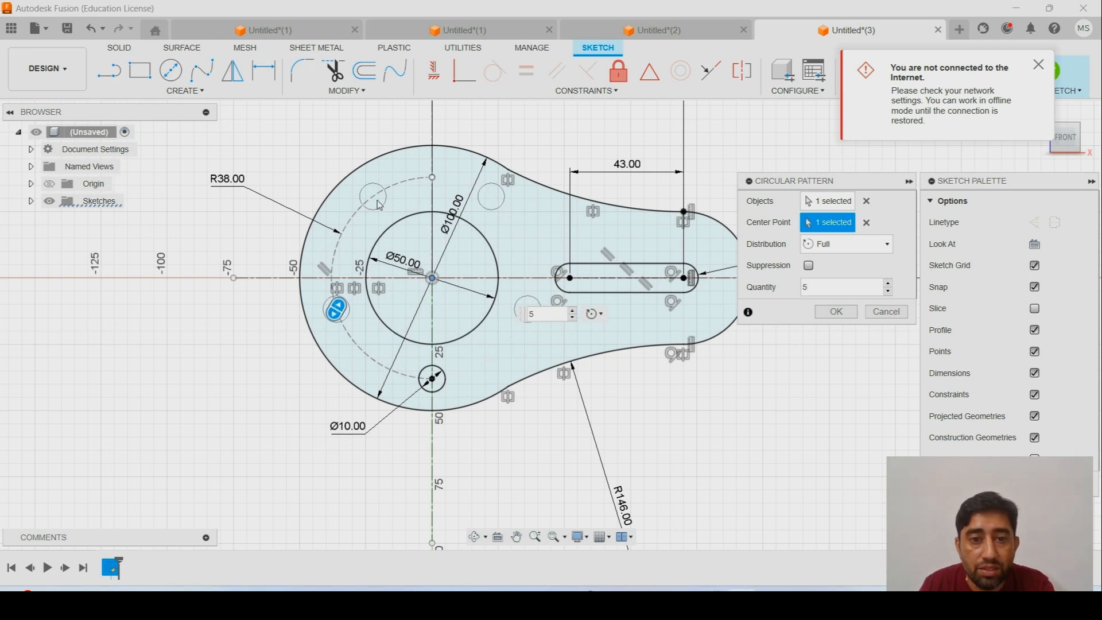
- Switch the circular pattern's distribution to Partial, trying other quantities and returning to 5
left_click(831, 251)
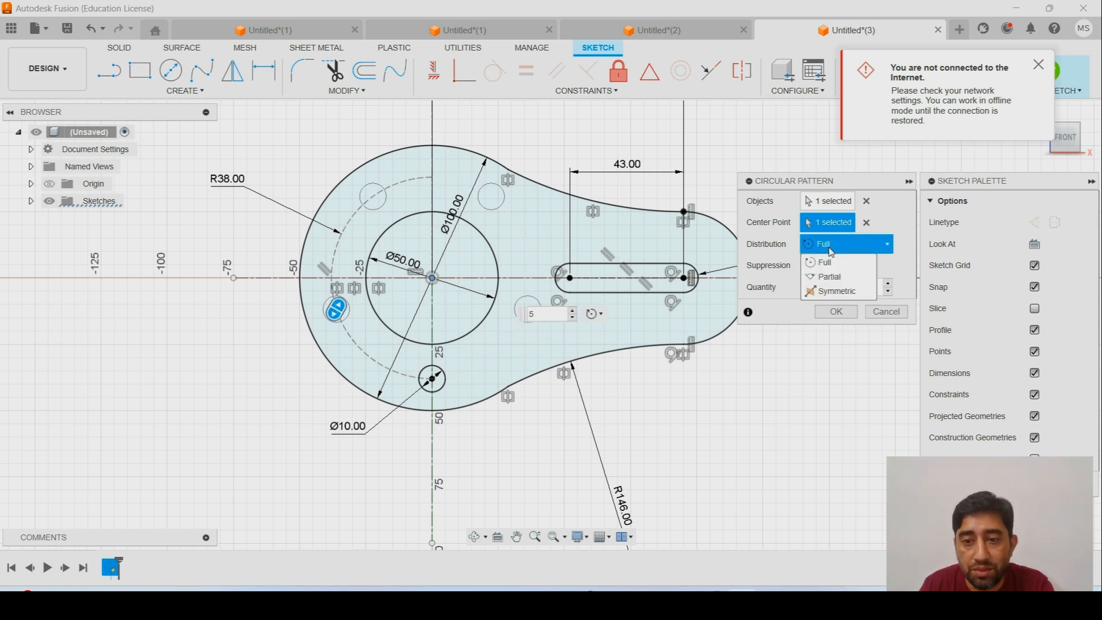
left_click(830, 274)
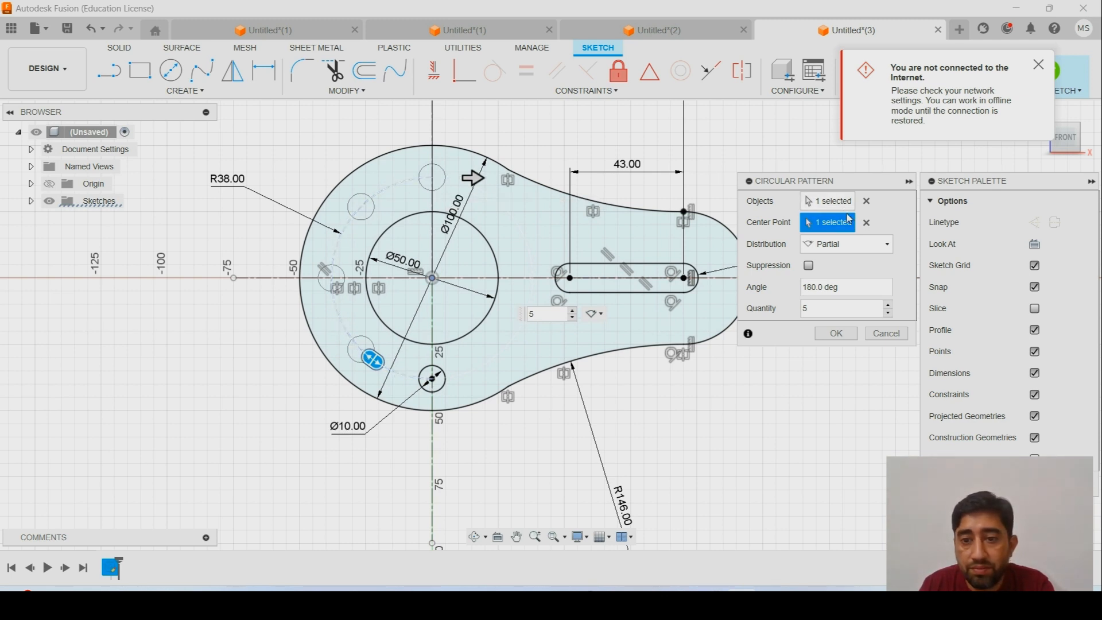
left_click(888, 305)
left_click(889, 306)
left_click(888, 305)
left_click(888, 315)
left_click(889, 315)
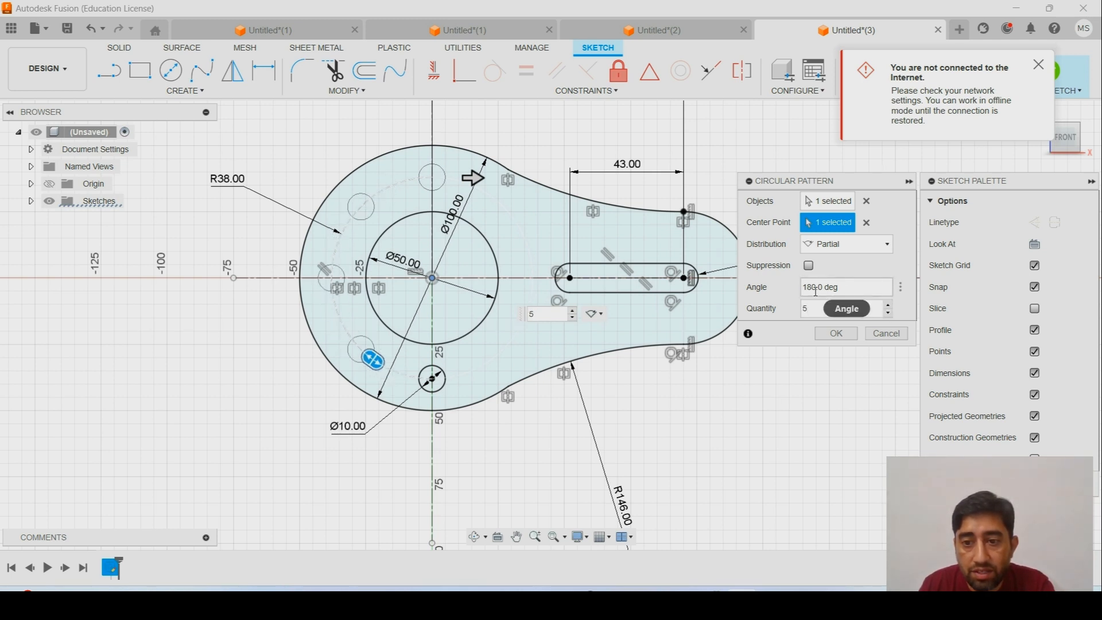
- Try a pattern angle of 90°, set it to 180°, and create the partial circular pattern of holes
left_click(849, 243)
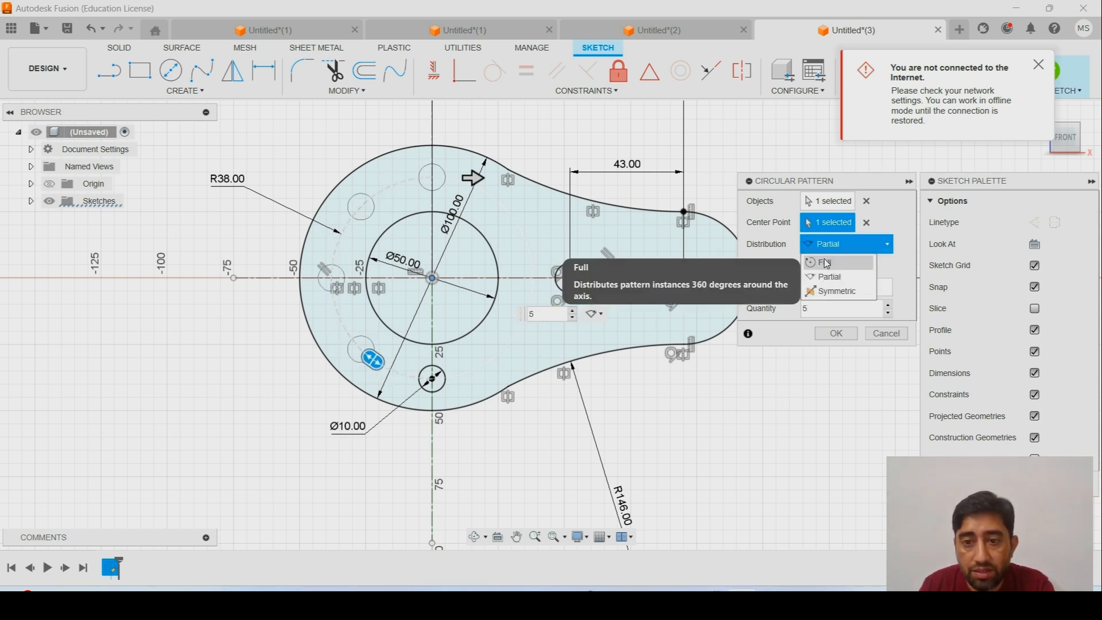
left_click(864, 278)
left_click(853, 289)
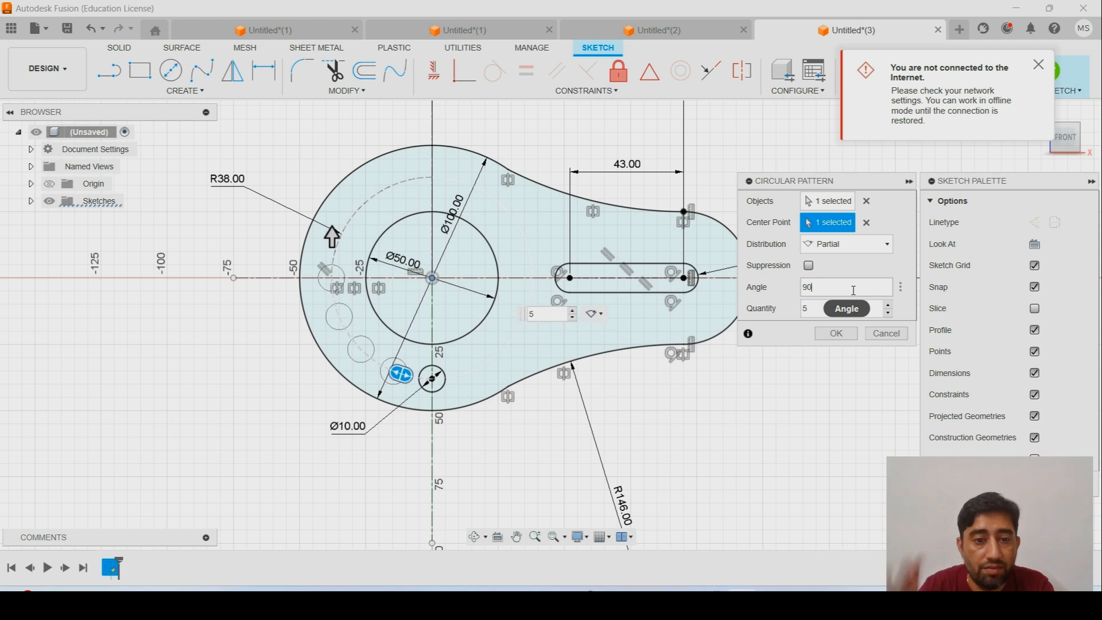
double_click(827, 286)
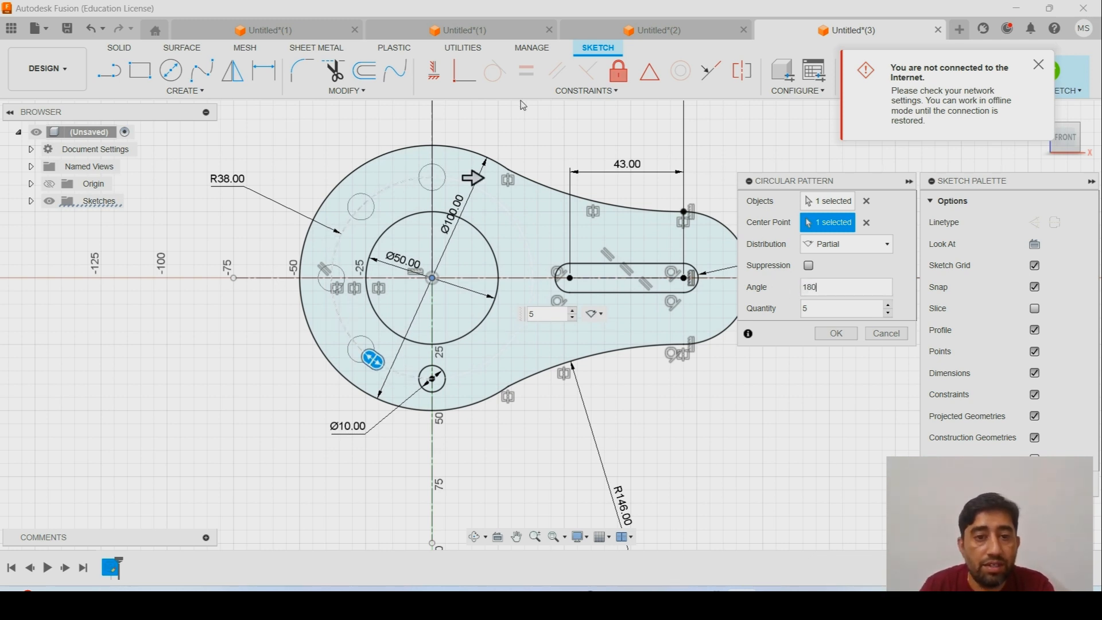
mouse_move(471, 182)
left_mouse_down()
mouse_move(520, 225)
mouse_move(472, 180)
left_mouse_up()
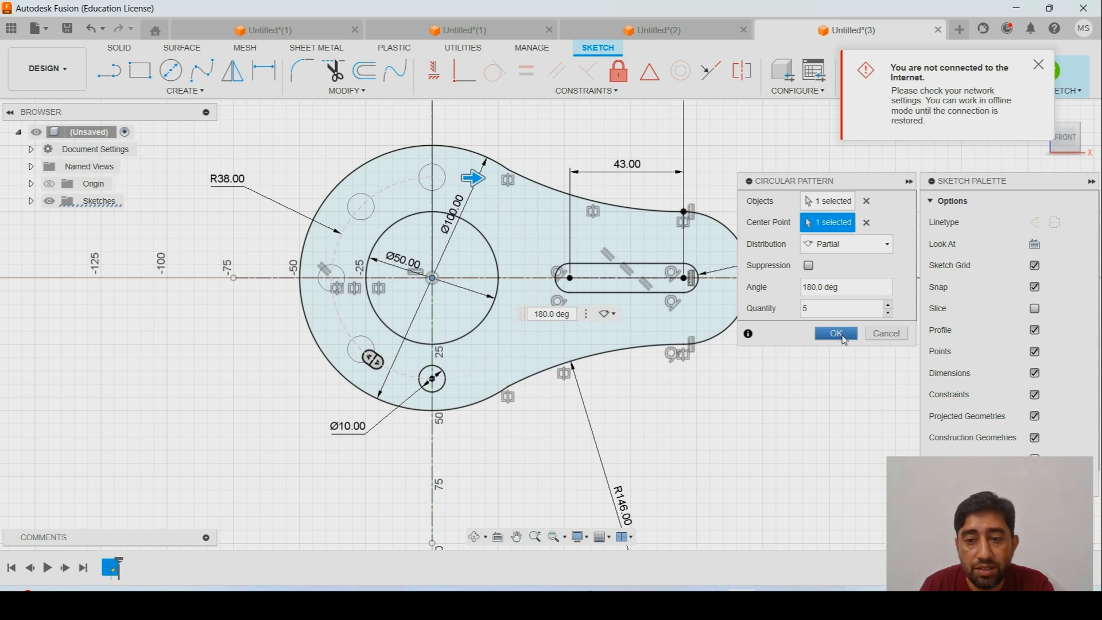
left_click(844, 338)
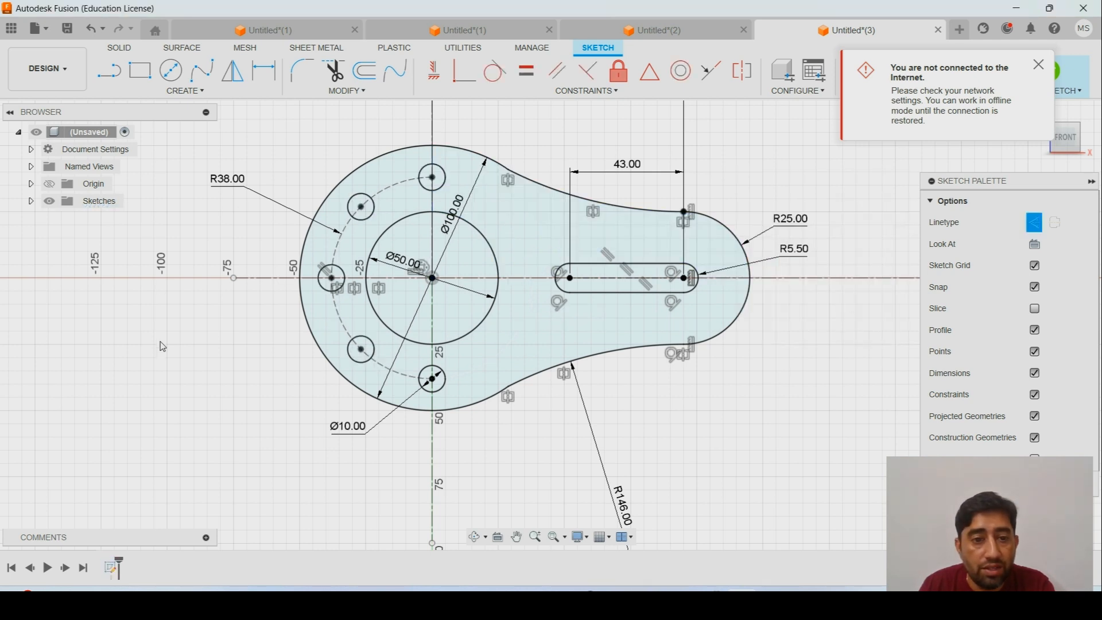
- Reposition the R146 dimension text closer to the lower concave arc of the profile
scroll(283, 345, "down", 2)
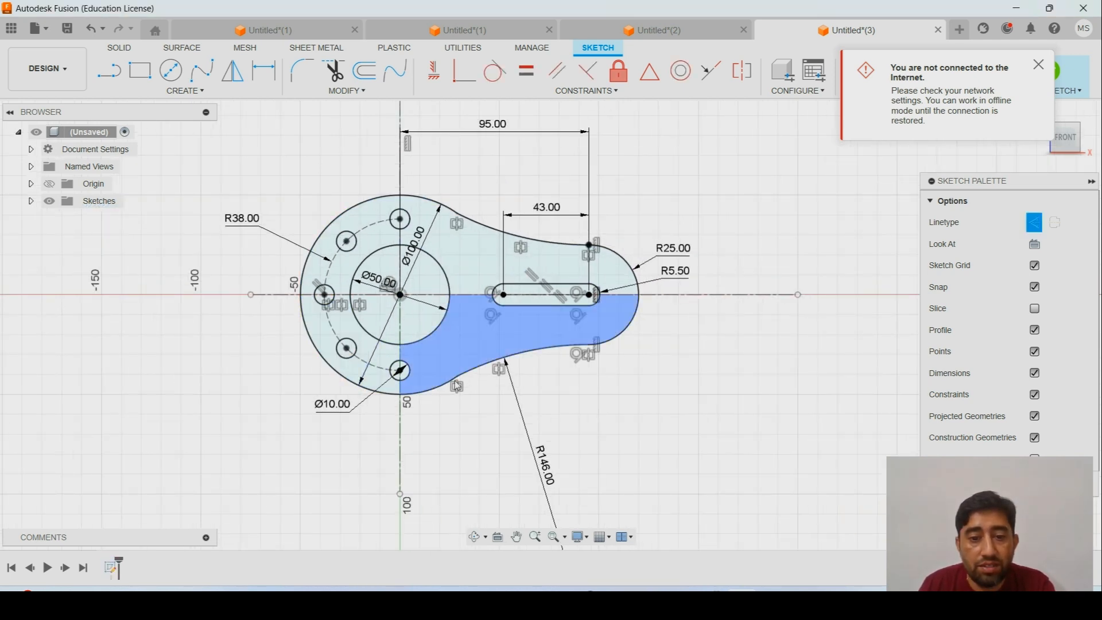
left_click_drag(557, 468, 529, 451)
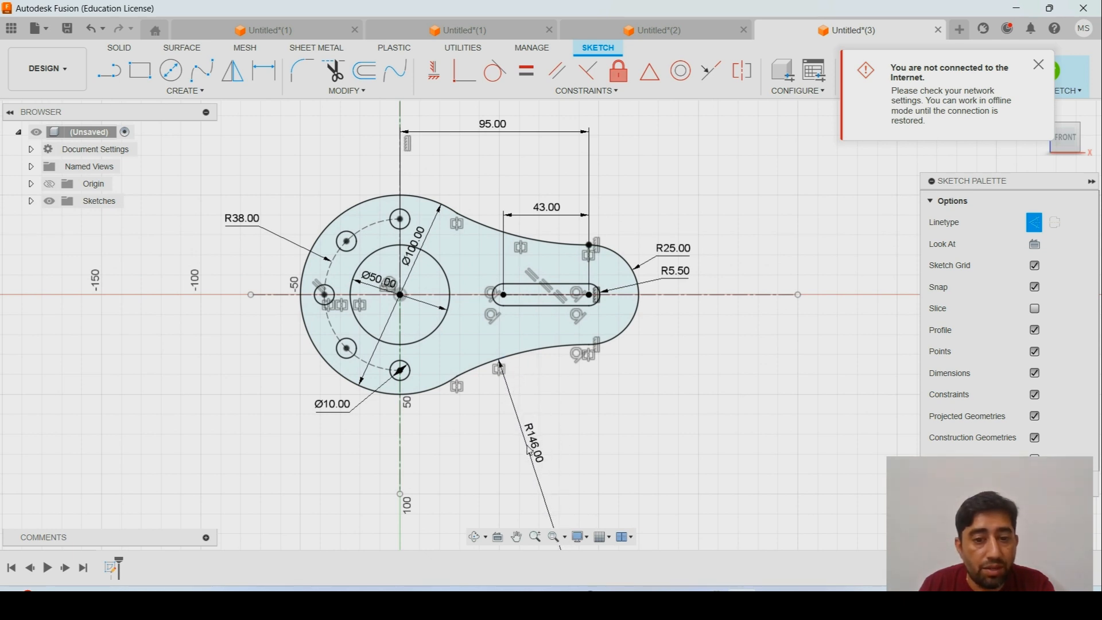
scroll(529, 447, "down", 2)
middle_click_drag(556, 426, 549, 374)
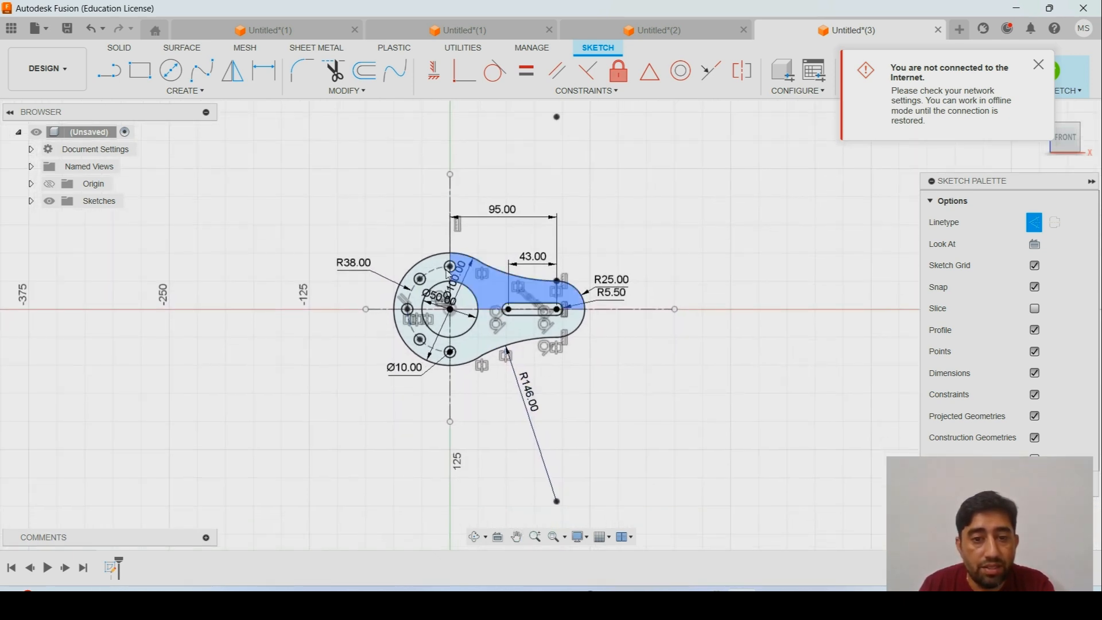
scroll(448, 270, "up", 2)
scroll(390, 218, "up", 2)
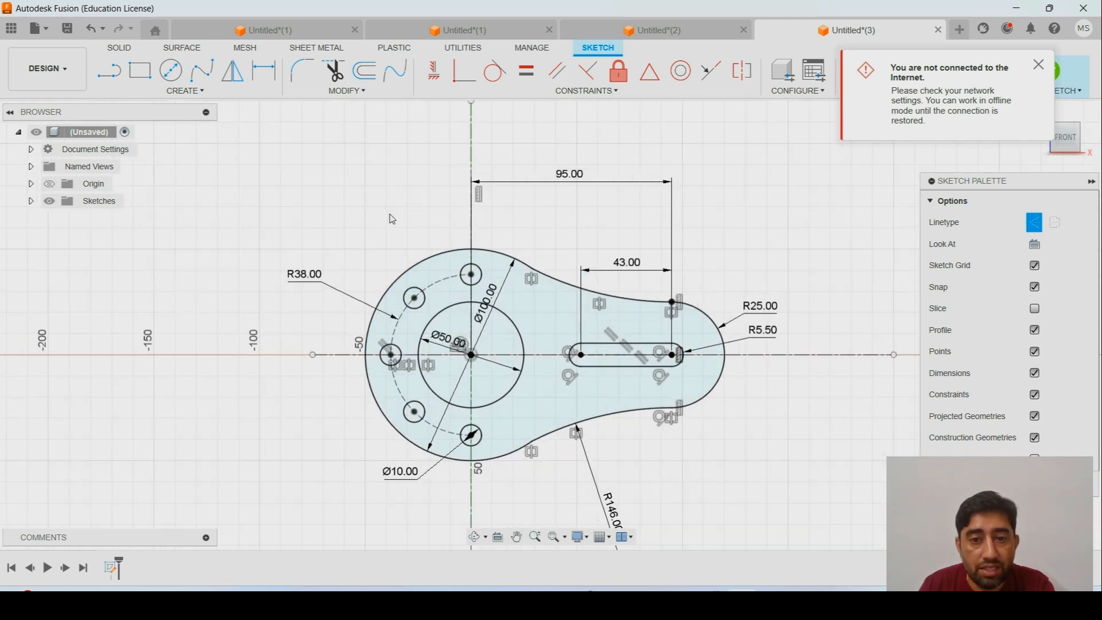
- Switch to the Word document and bring the Example 03 drawing into view
left_click(709, 589)
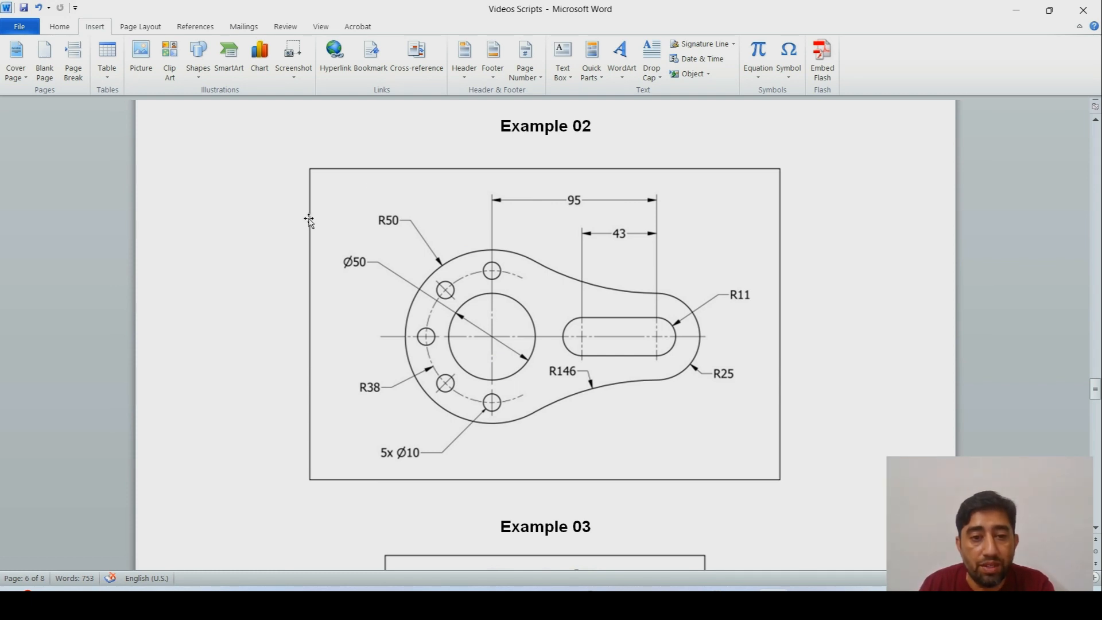
scroll(260, 416, "down", 6)
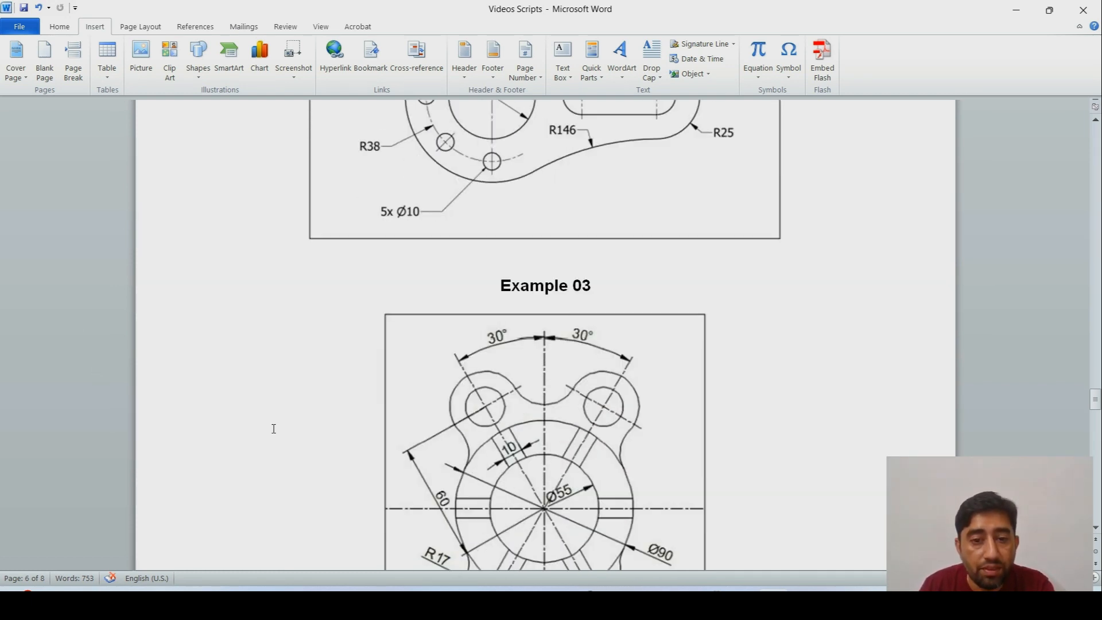